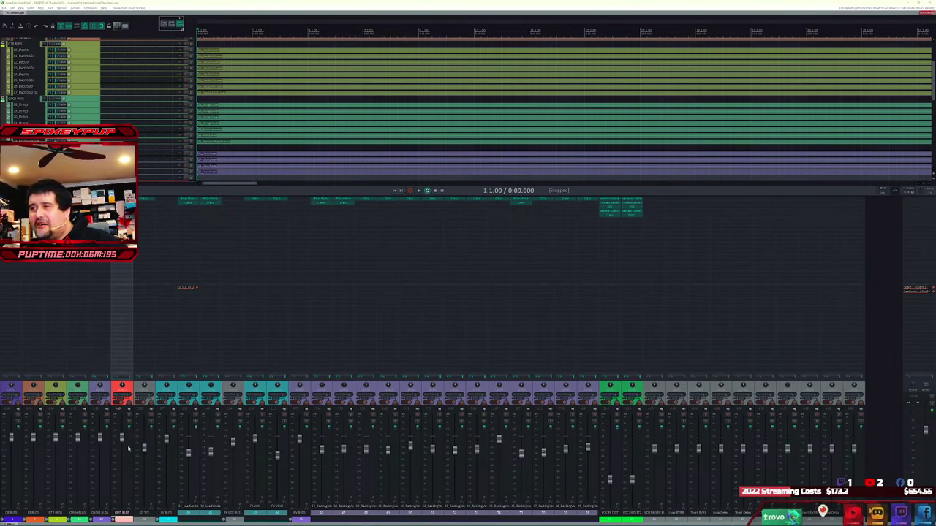
- Play the song from the beginning and pause playback around bar 18 to check the overall mix
click(395, 190)
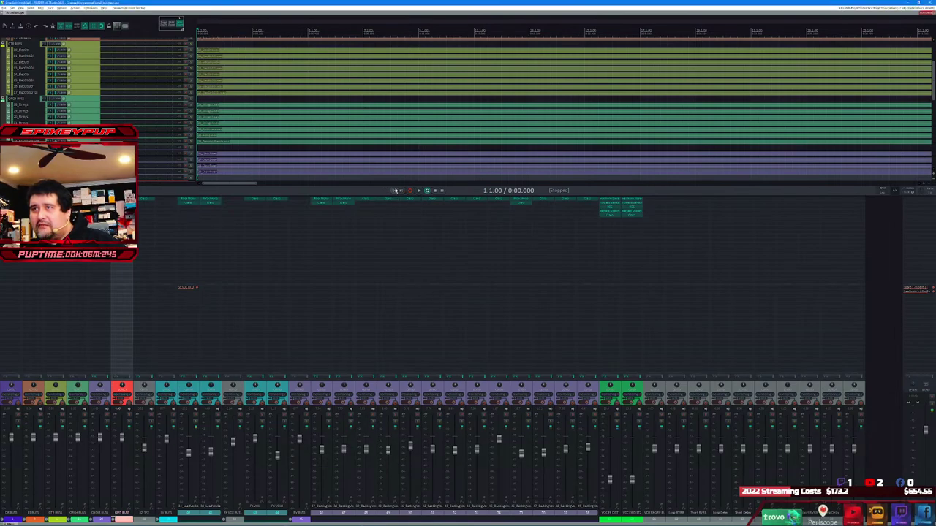
key(space)
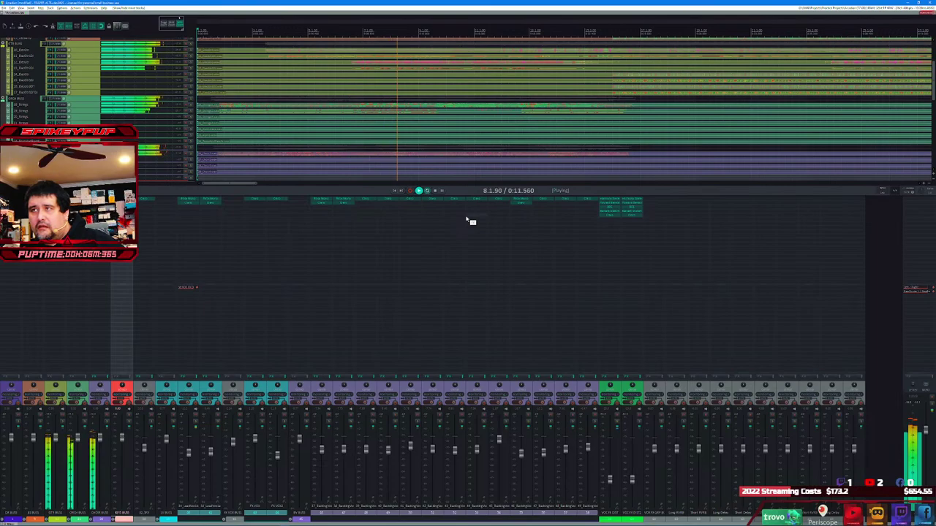
click(442, 190)
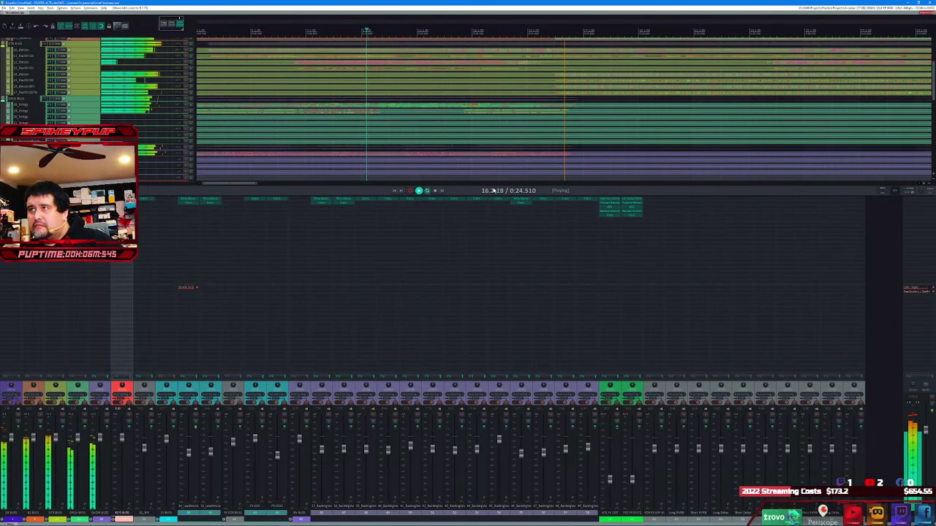
click(441, 191)
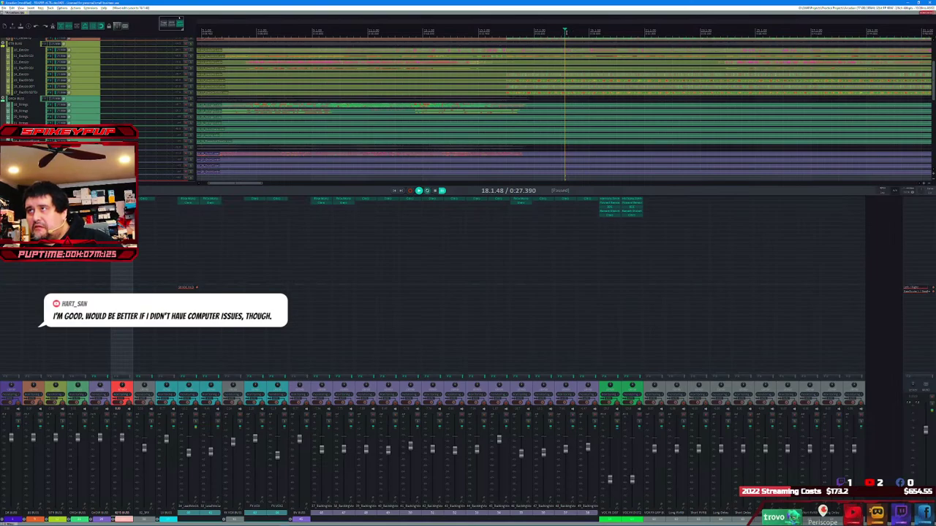
- Resume playback, expand the guitar bus and slightly lower the faders of electric guitar tracks 12, 14, 16 and 17
key(space)
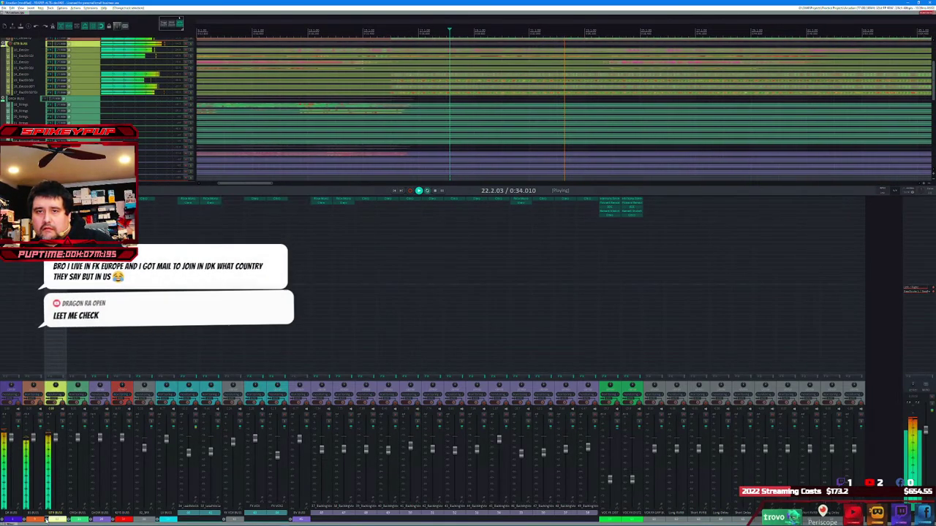
click(55, 435)
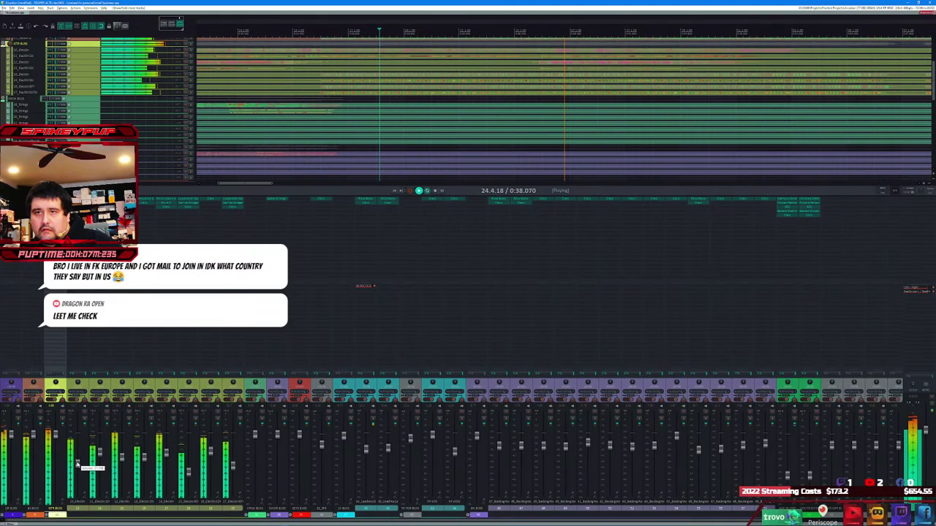
click(121, 460)
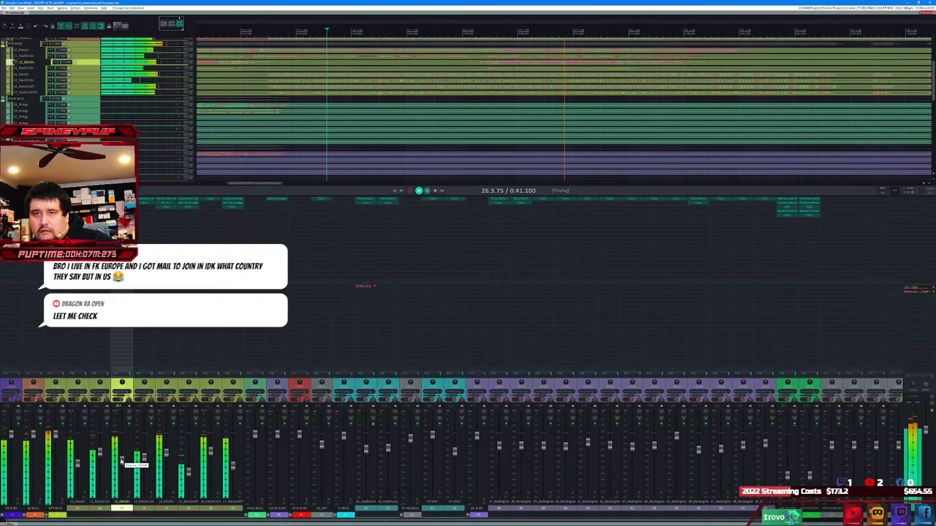
click(165, 459)
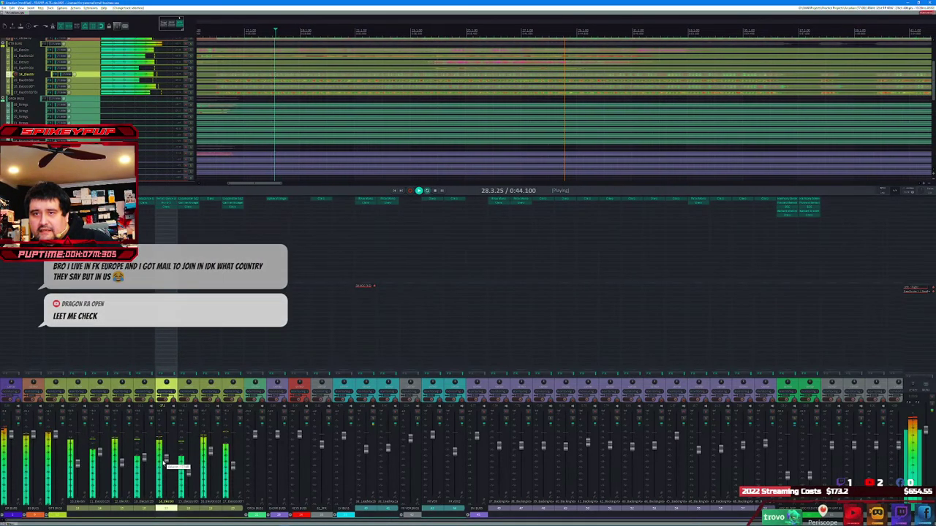
click(211, 459)
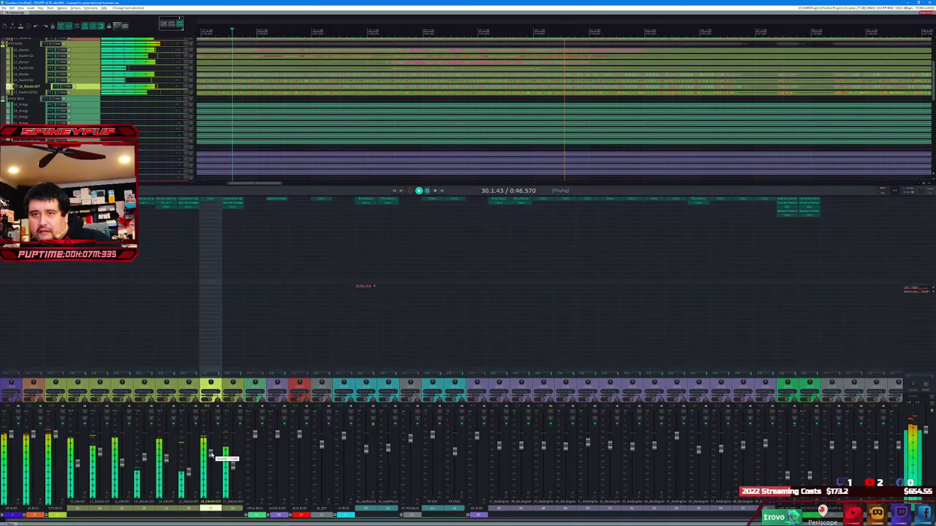
click(233, 469)
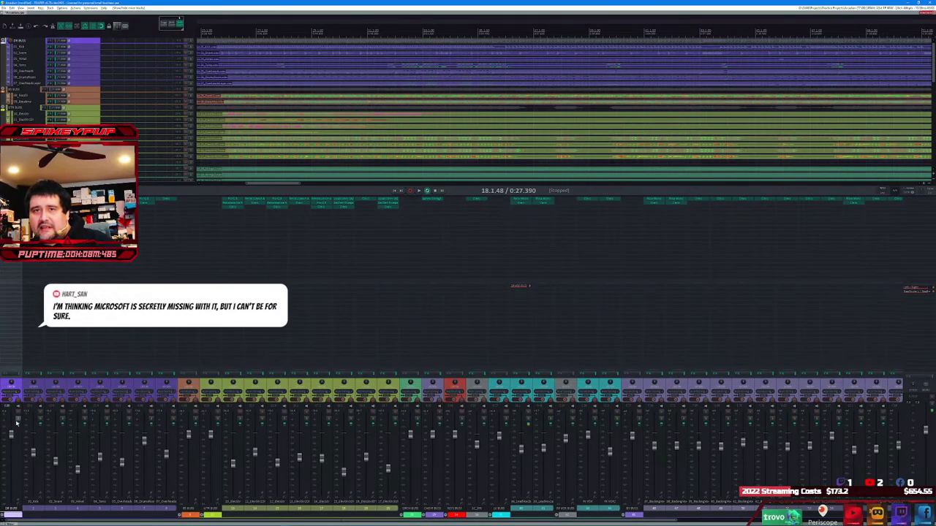
- Play the drum bus soloed and slightly lower the kick and snare faders
key(space)
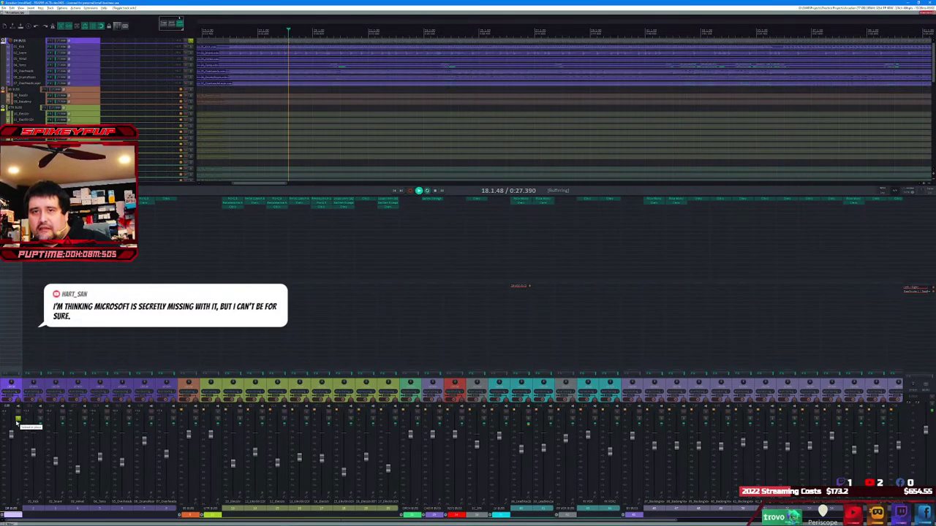
click(34, 457)
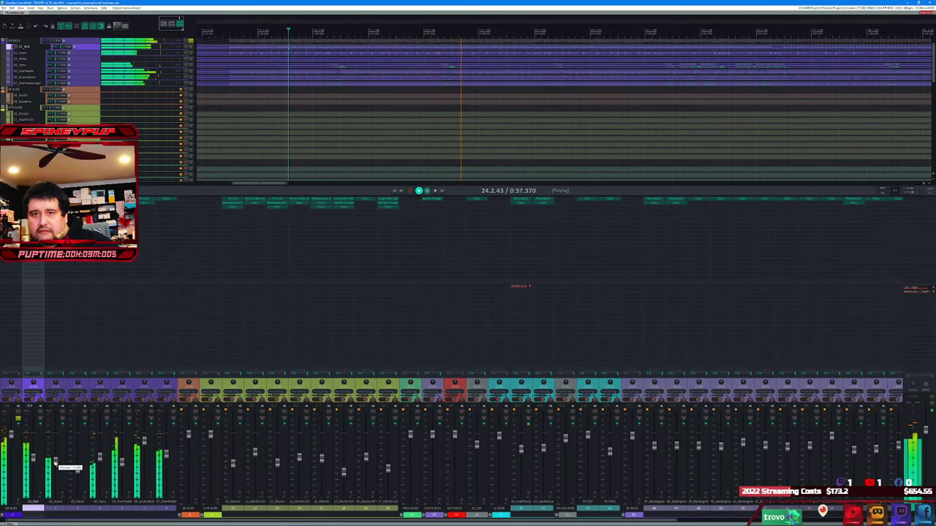
click(54, 462)
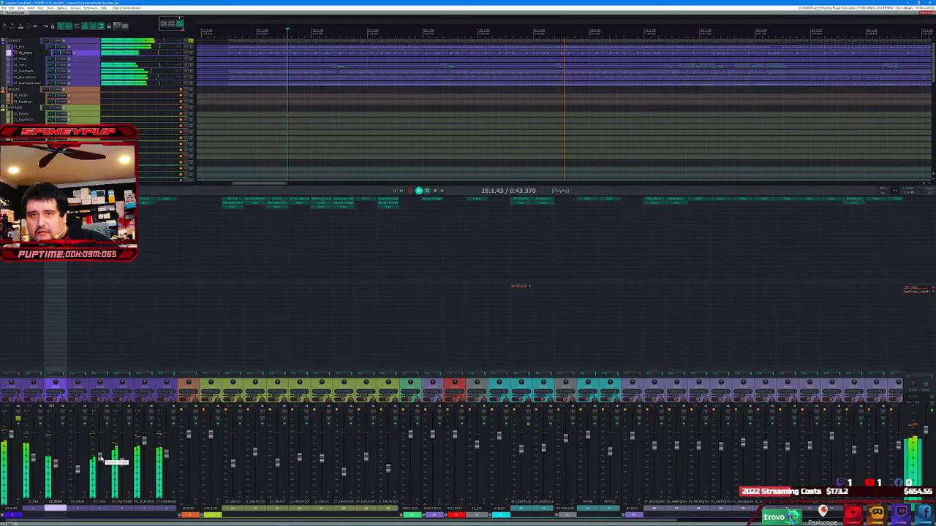
- Fine-tune the levels of the toms, overheads, drum room and second overheads track, and unsolo the drum bus
click(100, 457)
drag(115, 456, 122, 463)
click(121, 463)
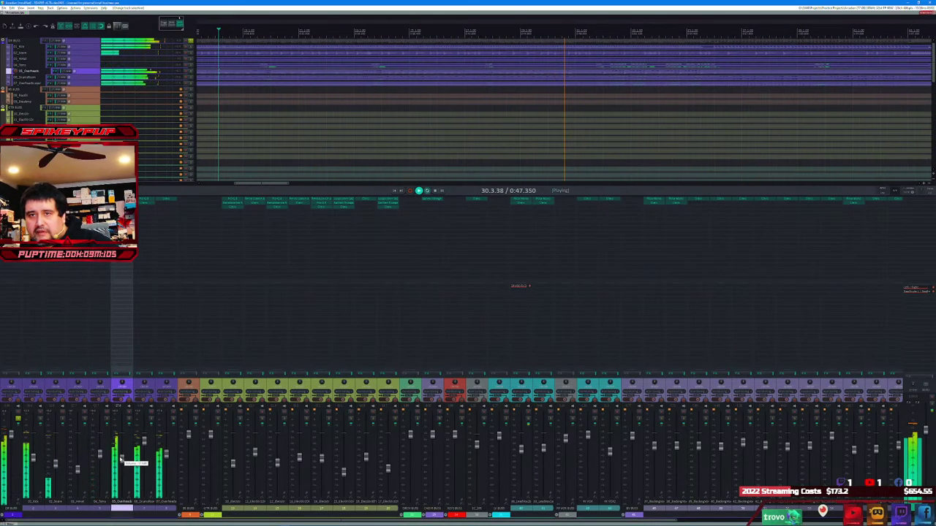
click(146, 445)
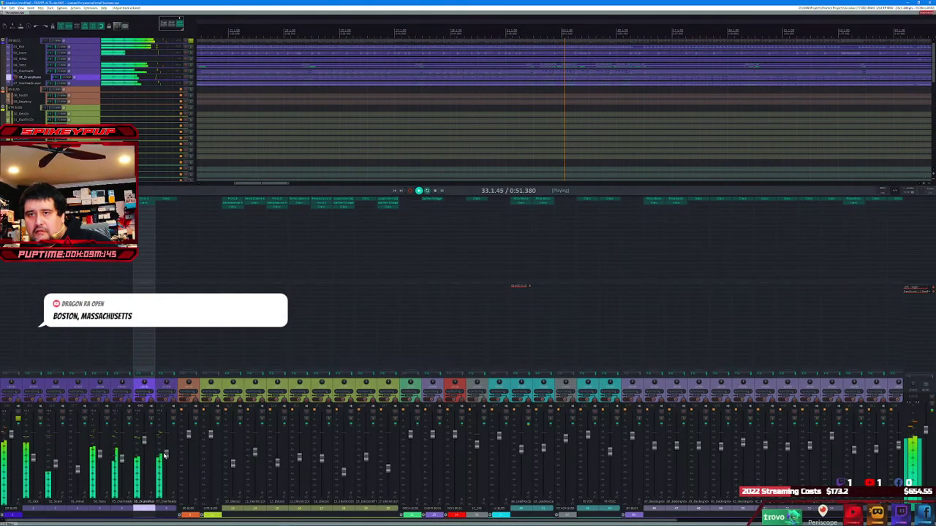
click(166, 454)
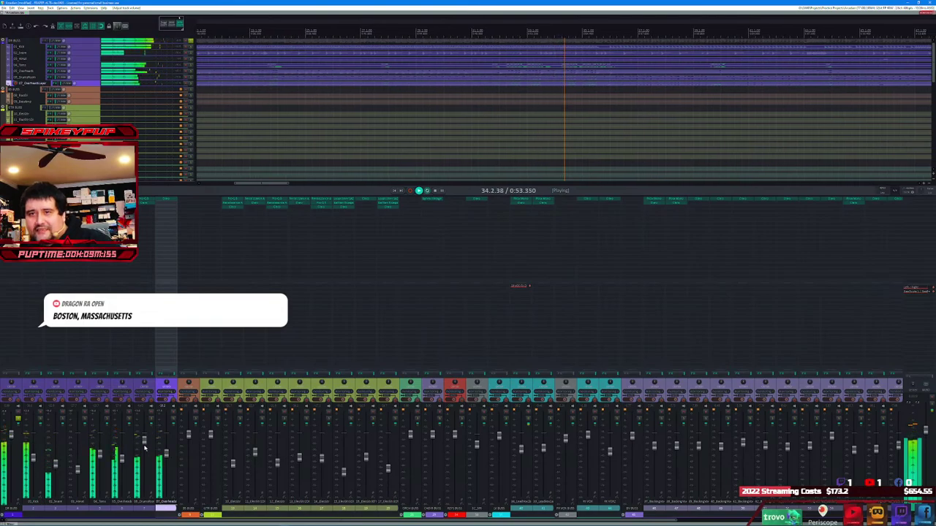
click(145, 443)
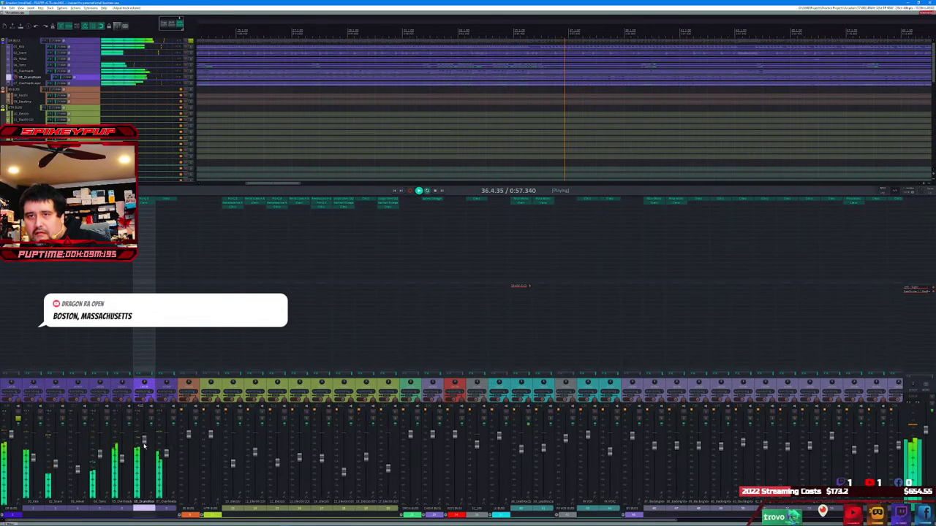
click(19, 420)
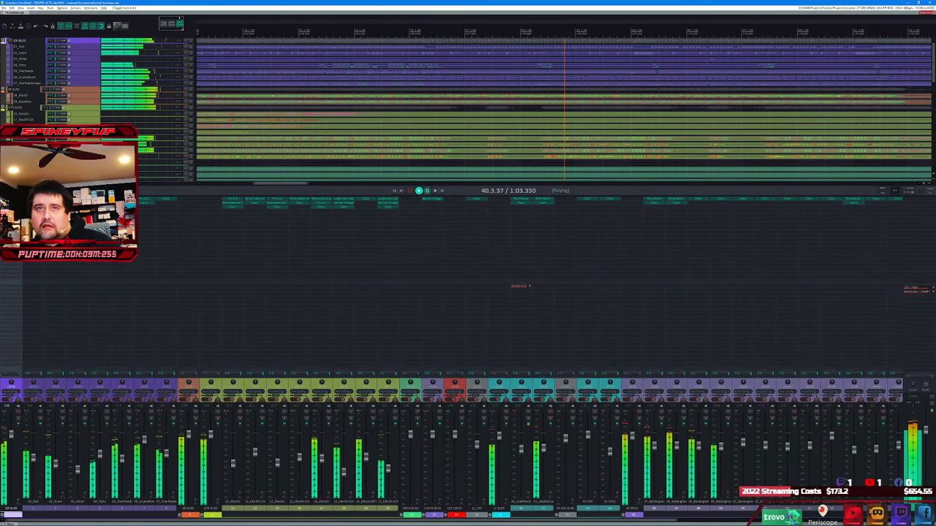
- Insert the Waves L1 Limiter Stereo on the drum bus, set its threshold and output ceiling to -11.5, and pause playback
key(f)
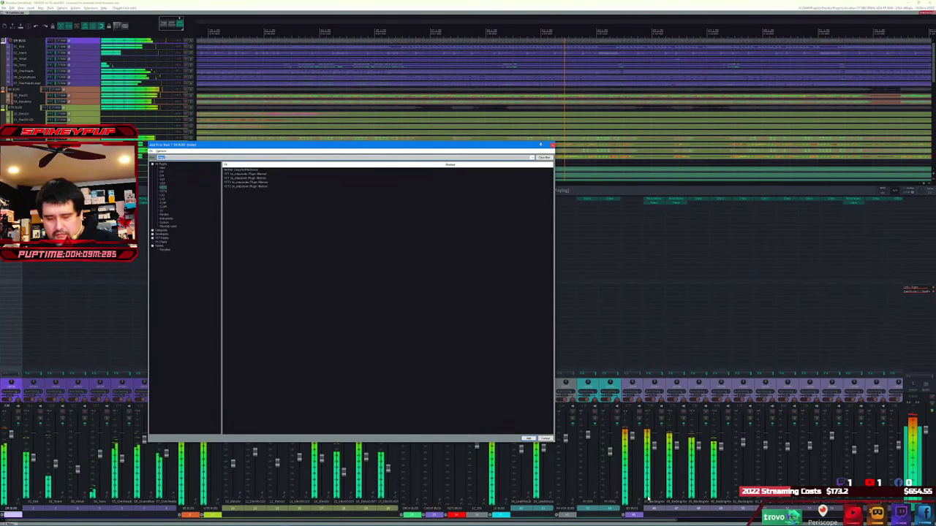
text(limit)
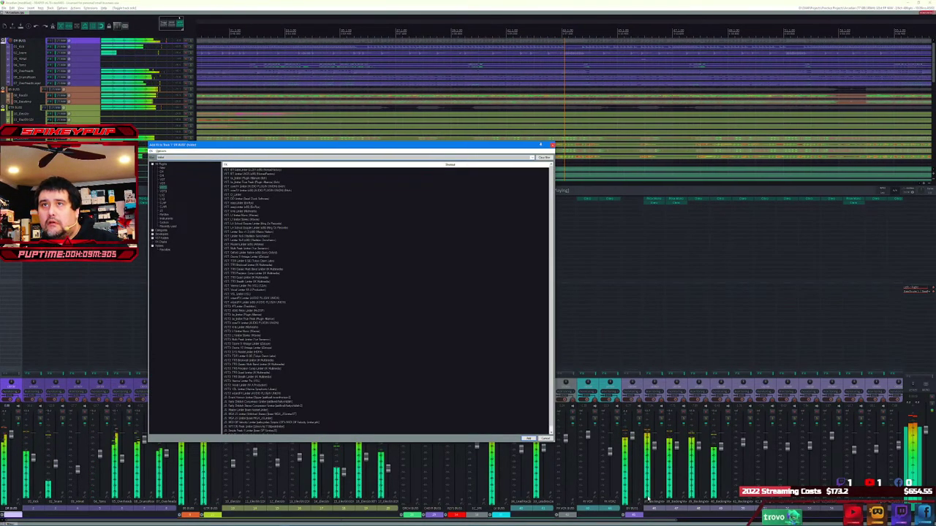
text(r)
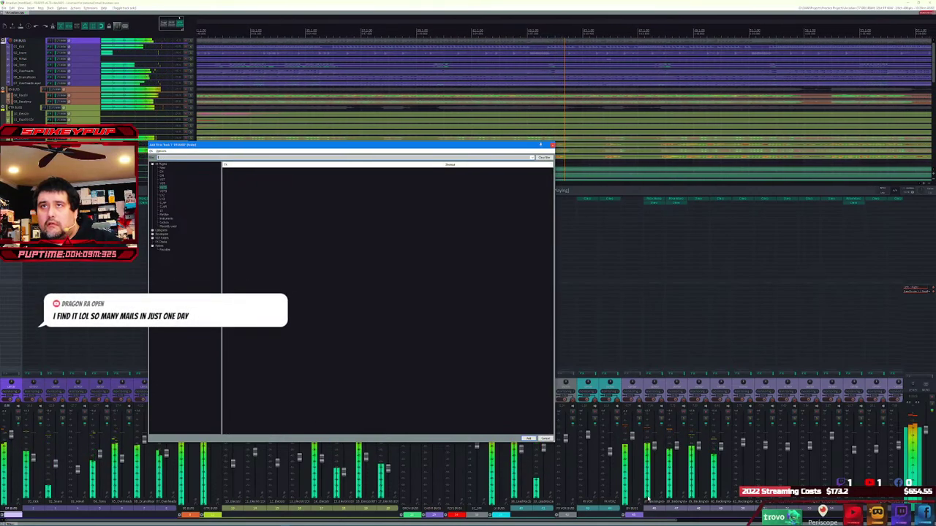
key(BackSpace)
text(l1)
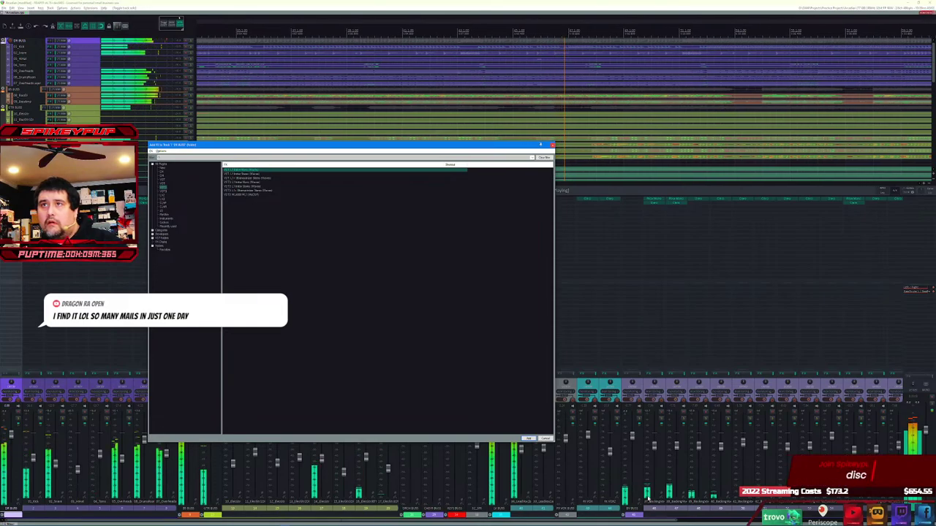
key(Down)
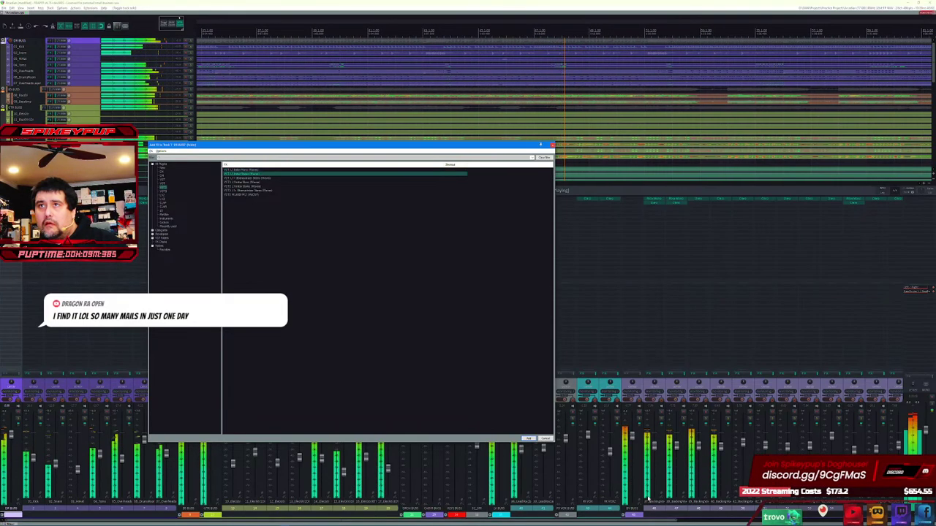
key(Return)
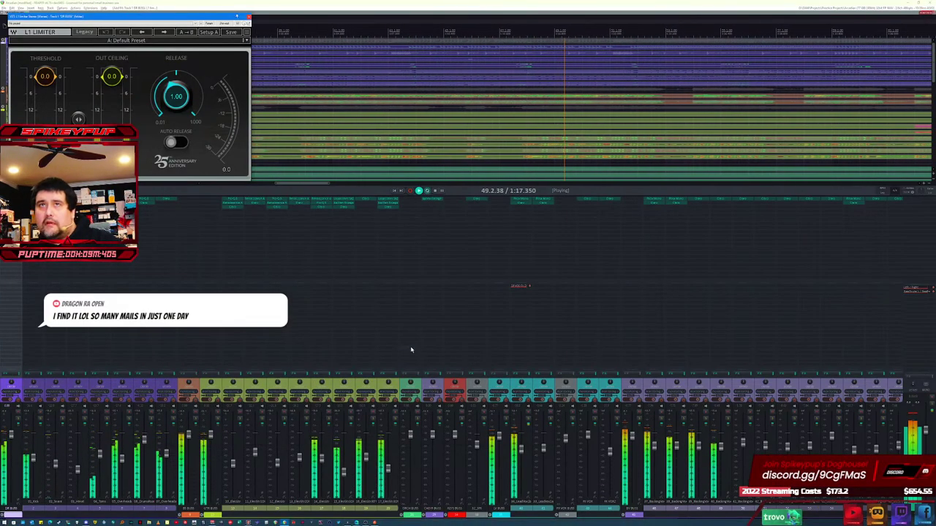
drag(45, 77, 44, 108)
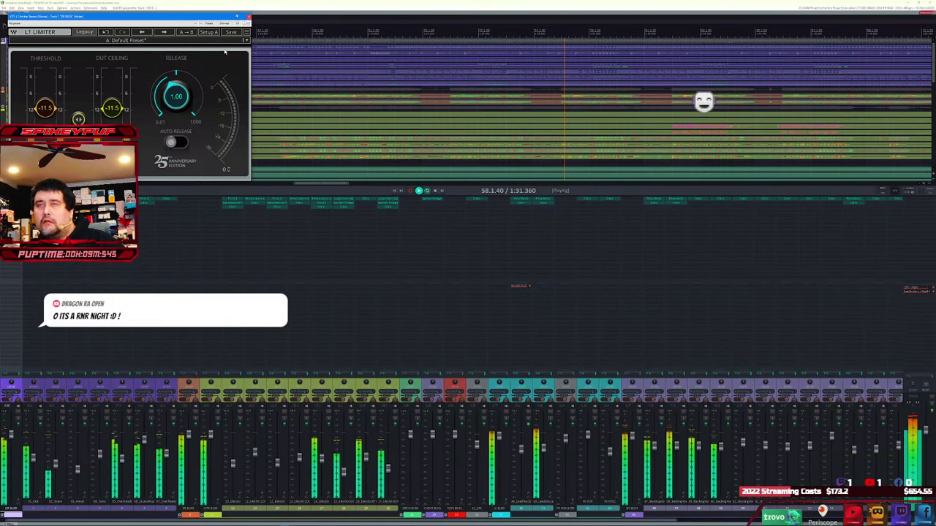
click(440, 191)
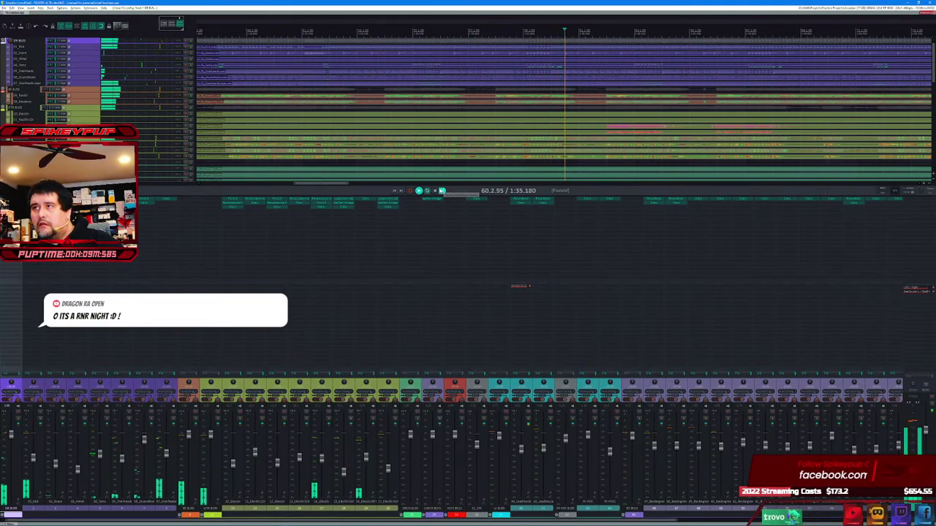
- Collapse the drum bus tracks in the mixer and move the second lead vocal track ahead of the first
click(4, 516)
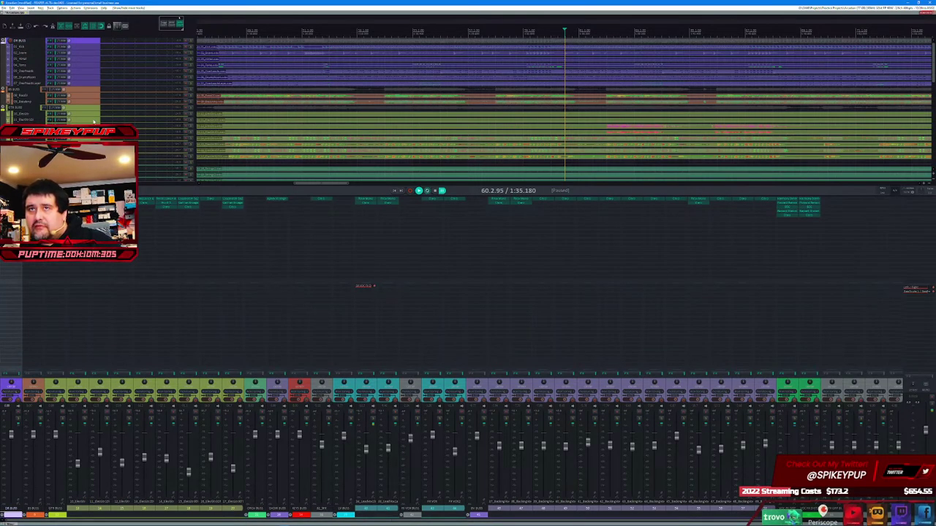
scroll(94, 121, down, 8)
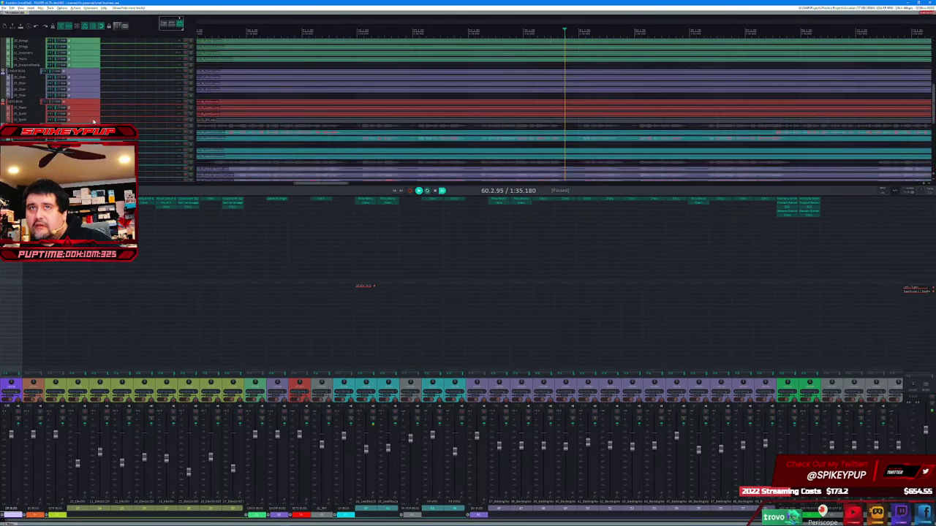
scroll(94, 122, down, 3)
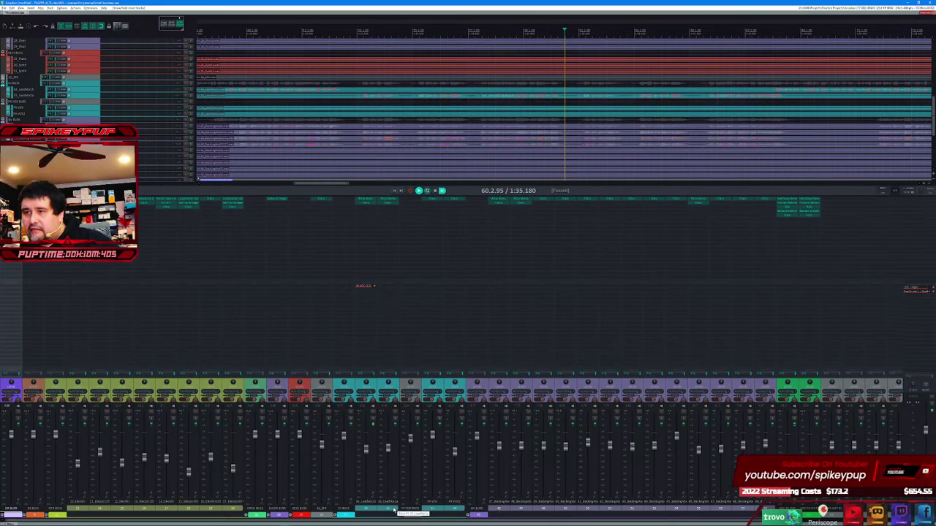
drag(393, 503, 359, 507)
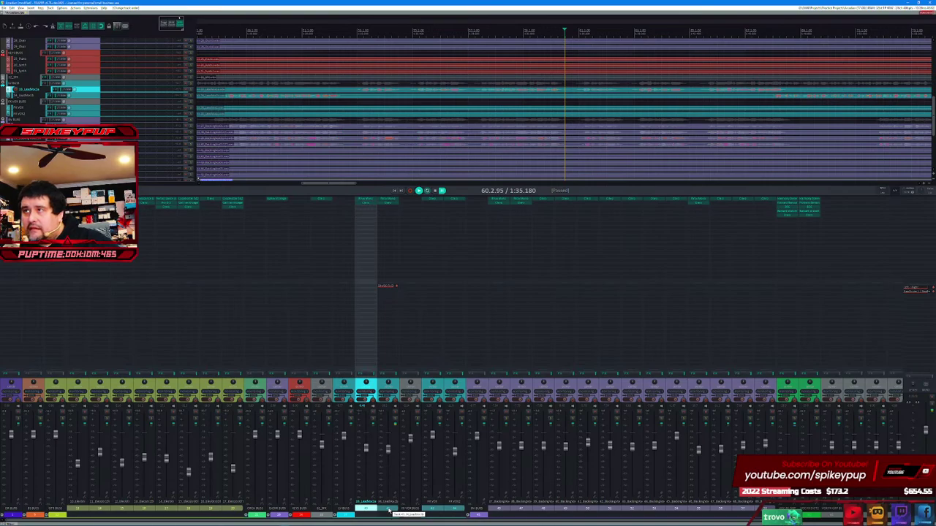
- Play with both lead vocal tracks soloed, add a send from the first one to the second green effects return, and stop playback
key(space)
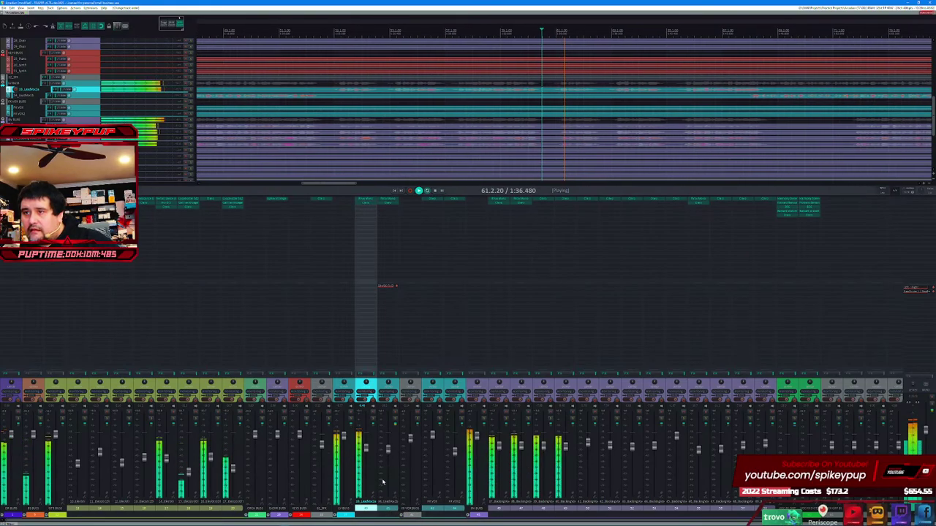
click(372, 420)
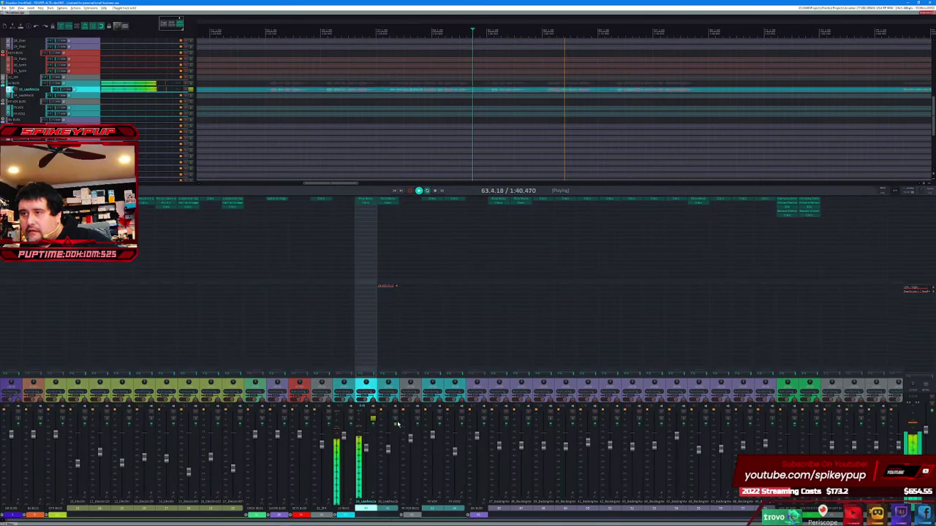
click(395, 419)
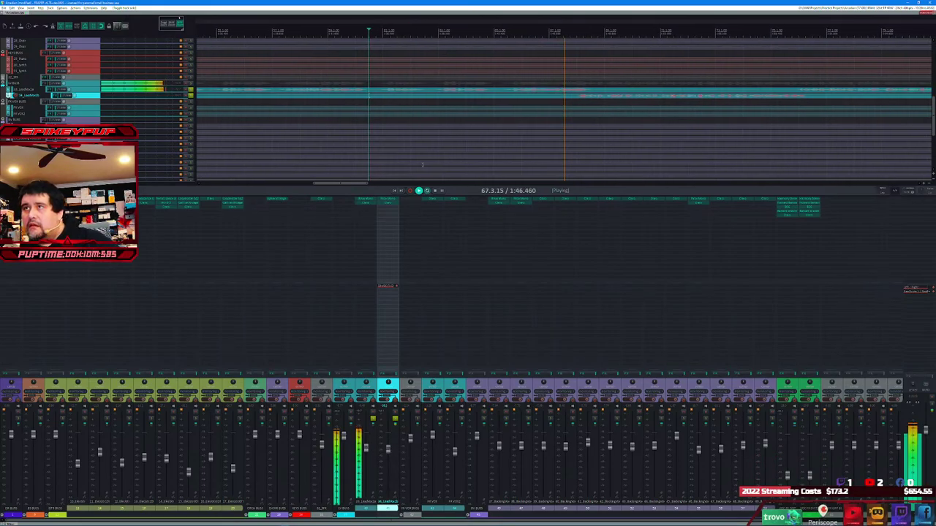
click(369, 430)
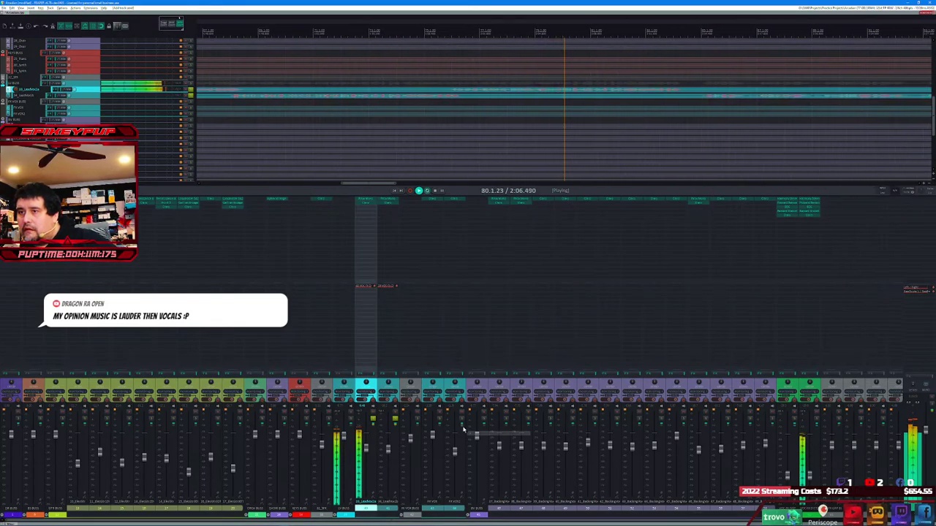
key(space)
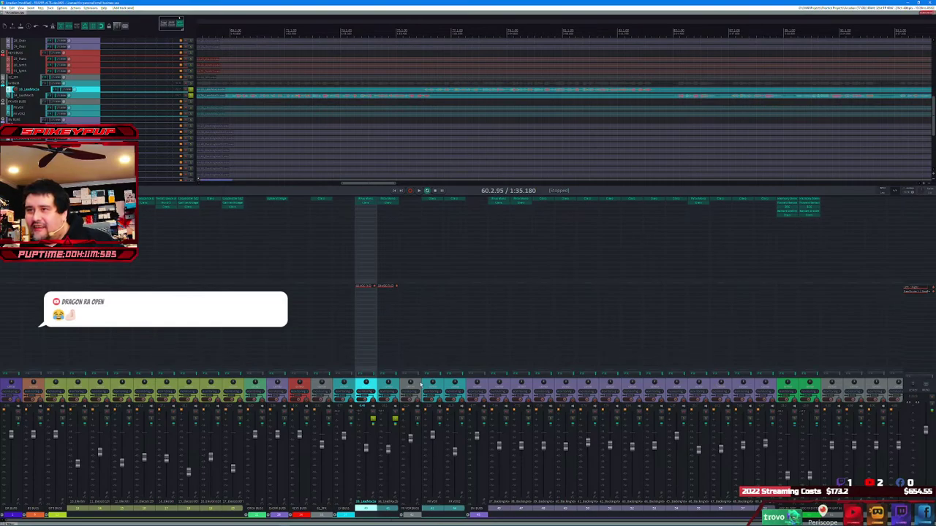
- Remove the existing send from the first lead vocal track to its vocal effects return
click(373, 425)
click(372, 426)
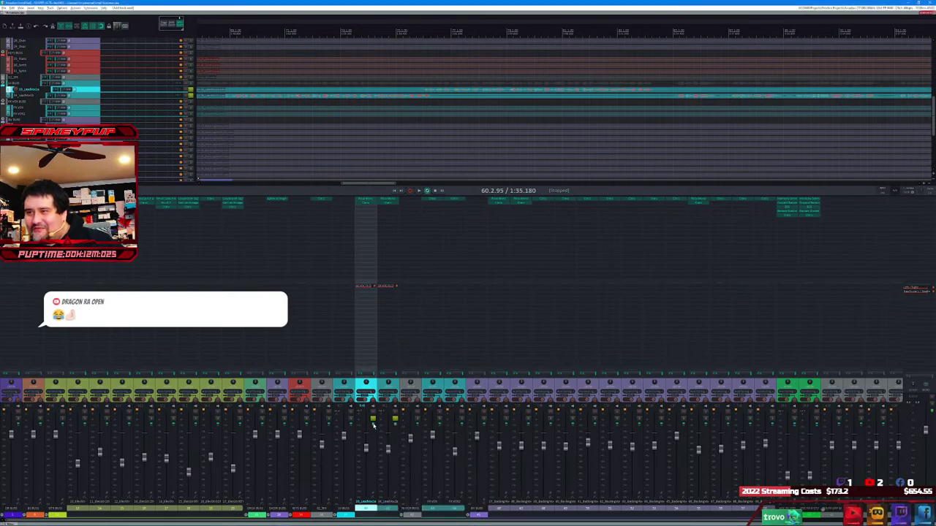
right_click(373, 427)
mouse_move(402, 457)
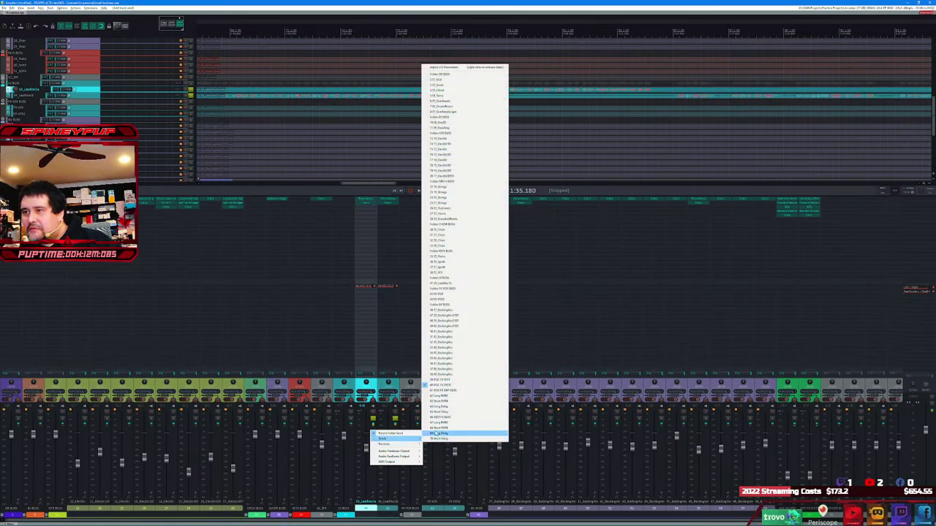
click(449, 385)
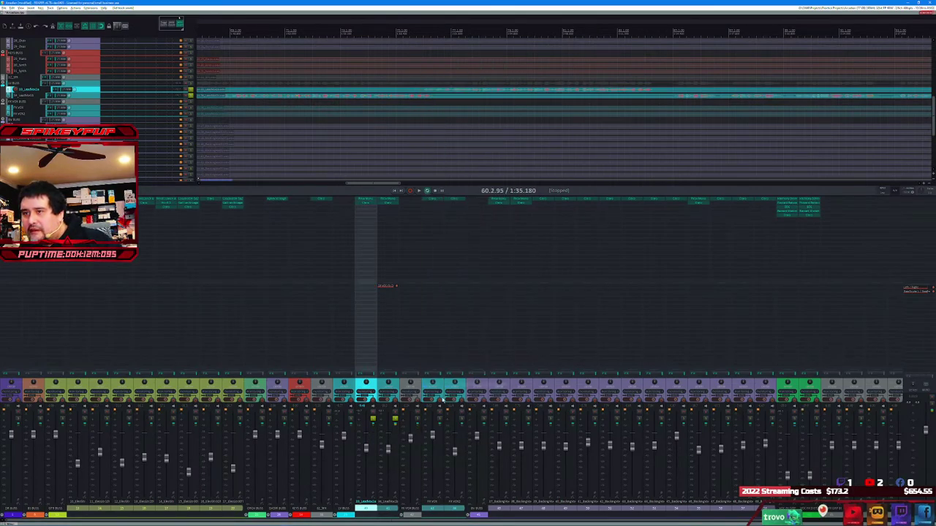
- Remove the second lead vocal track's send to its vocal effects return as well
click(393, 426)
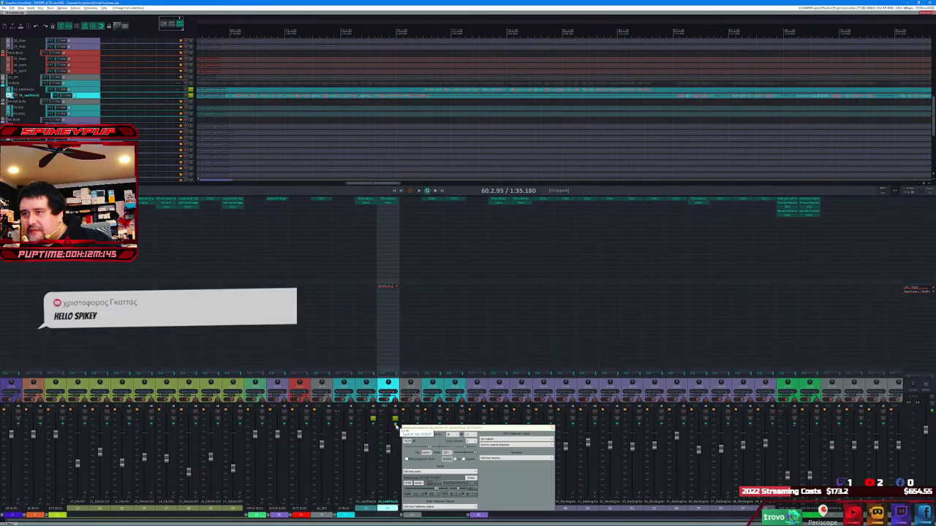
click(401, 428)
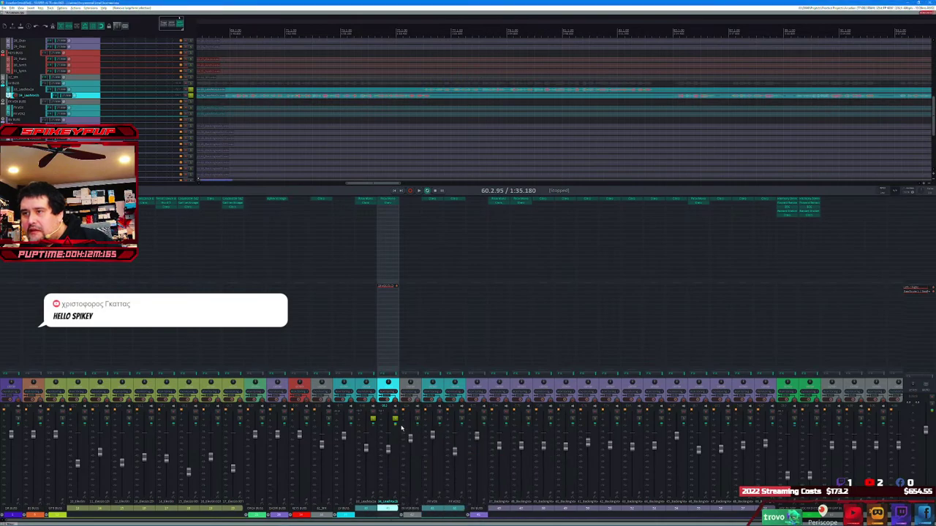
right_click(395, 425)
mouse_move(417, 443)
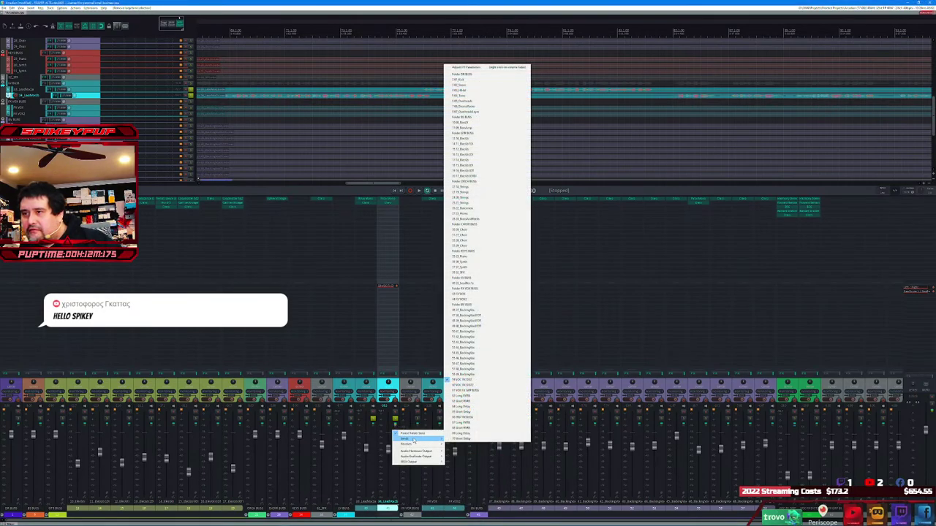
click(462, 380)
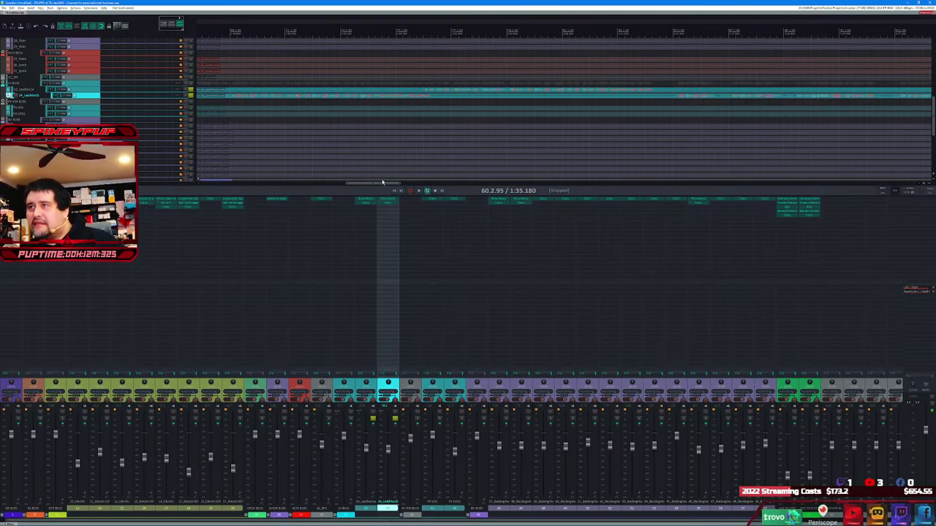
- Start playback, insert FabFilter Pro-Q 3 on the first lead vocal track and place it first in the effects chain
key(space)
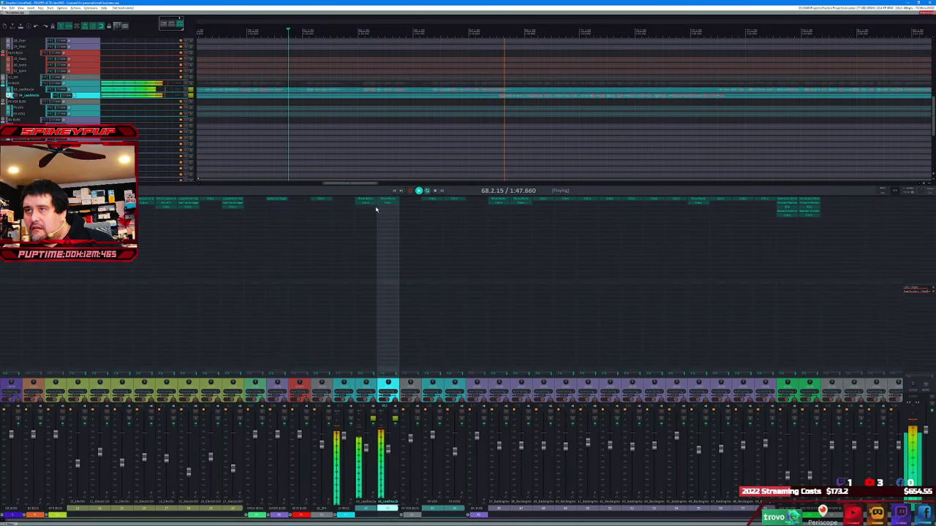
double_click(370, 209)
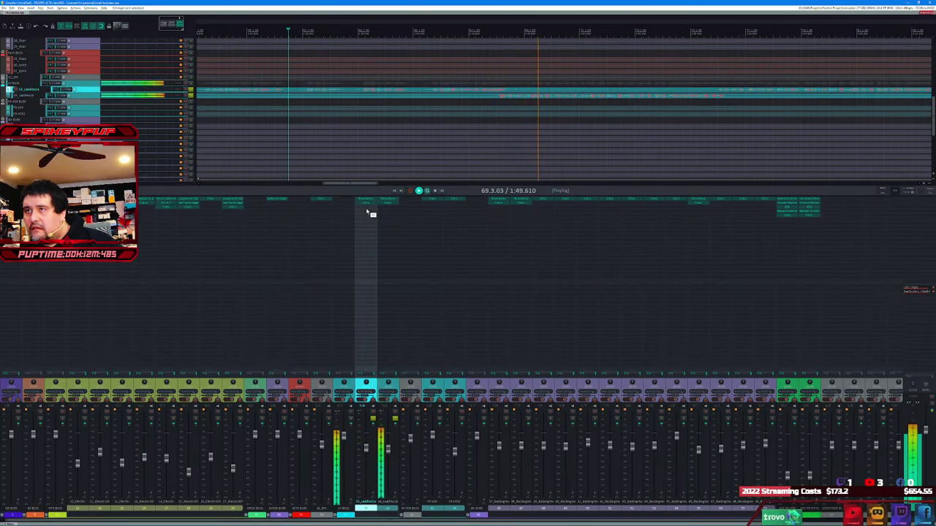
key(BackSpace)
text(vst)
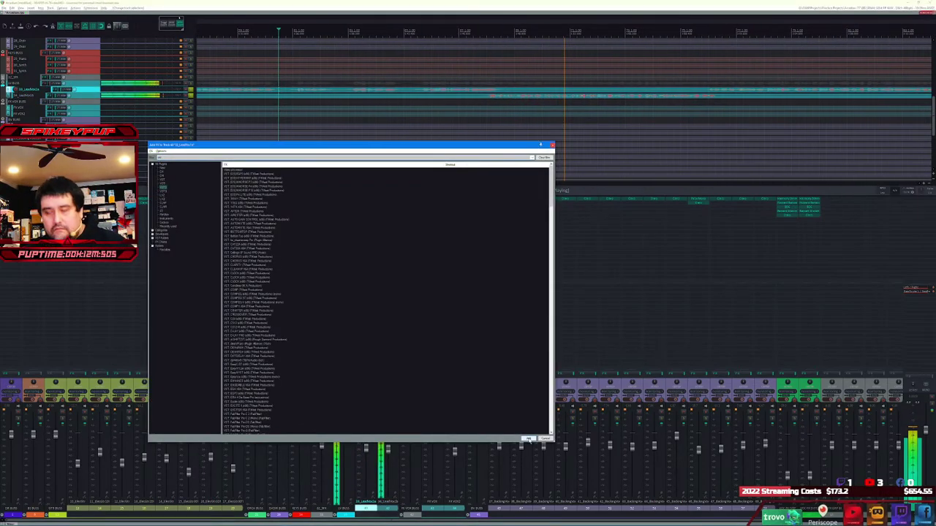
text(3)
key(Down)
key(Down)
key(Down)
key(Down)
key(Down)
key(Down)
key(Down)
key(Down)
key(Down)
key(Down)
key(Down)
key(Down)
key(Down)
key(Down)
key(Down)
key(Down)
key(Down)
key(Down)
key(Down)
key(Down)
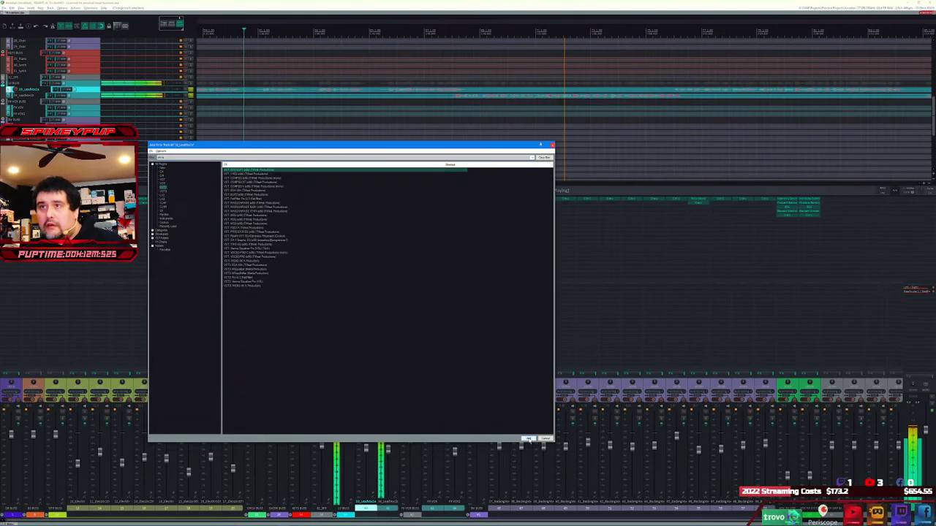
key(Up)
key(Up)
click(528, 438)
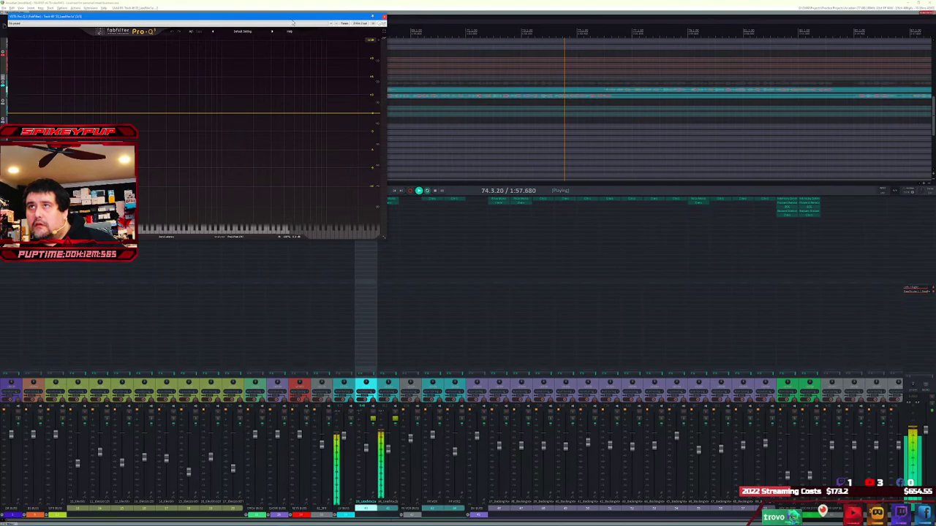
drag(293, 21, 673, 174)
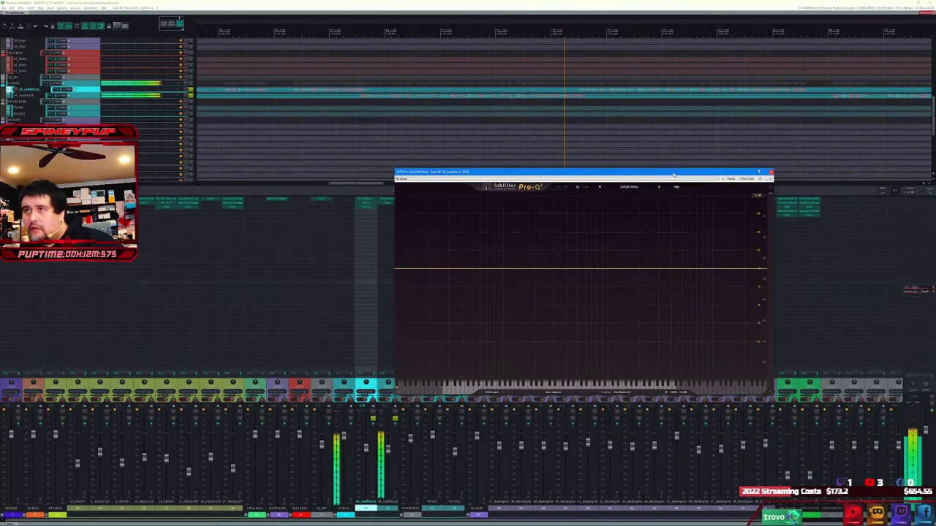
click(368, 203)
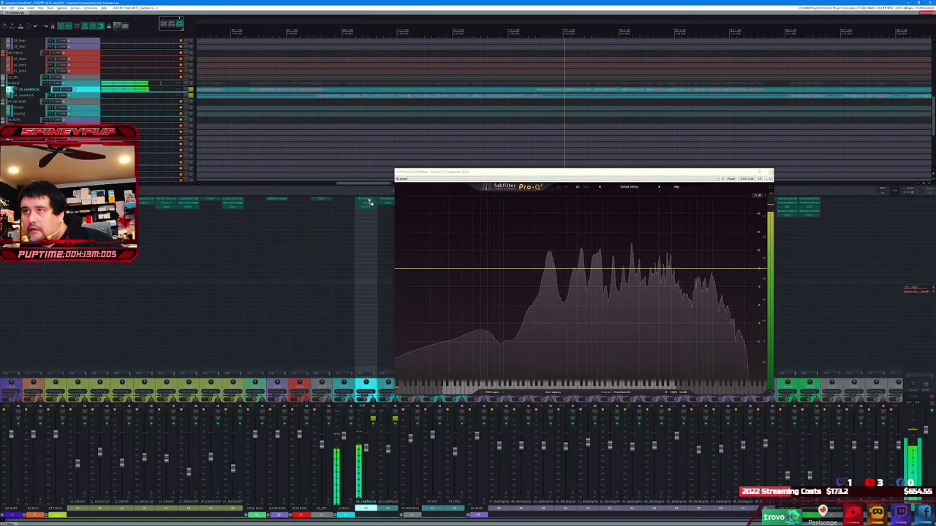
- Load a lead vocal preset from Pro-Q 3's dynamic vocals category and close the equalizer window
drag(531, 176, 275, 193)
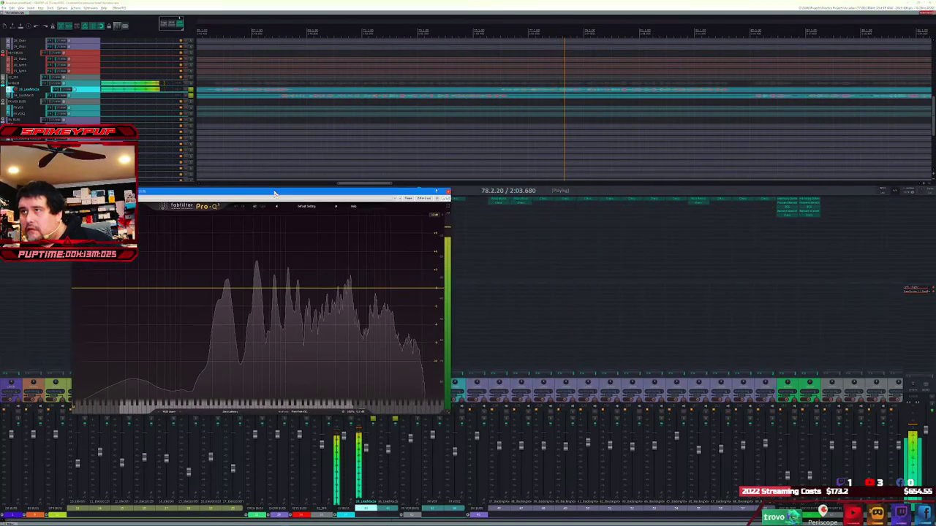
click(305, 206)
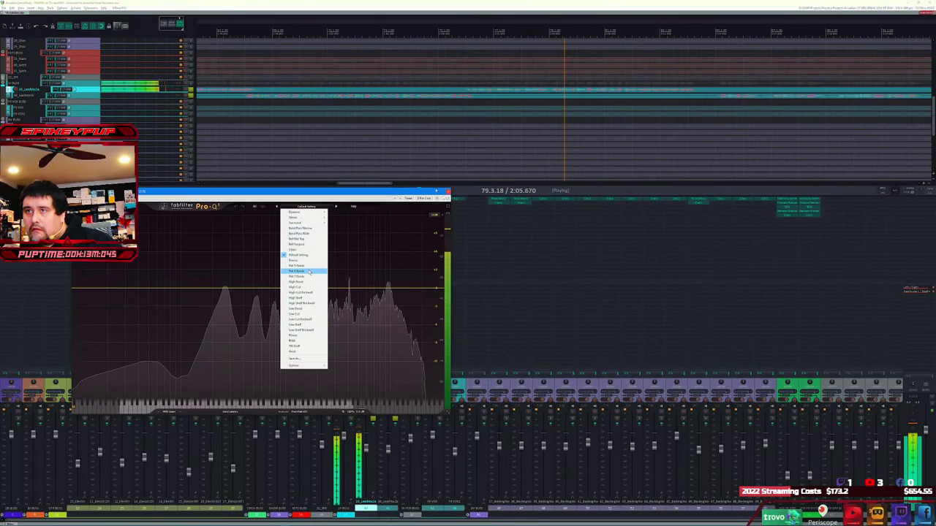
mouse_move(322, 213)
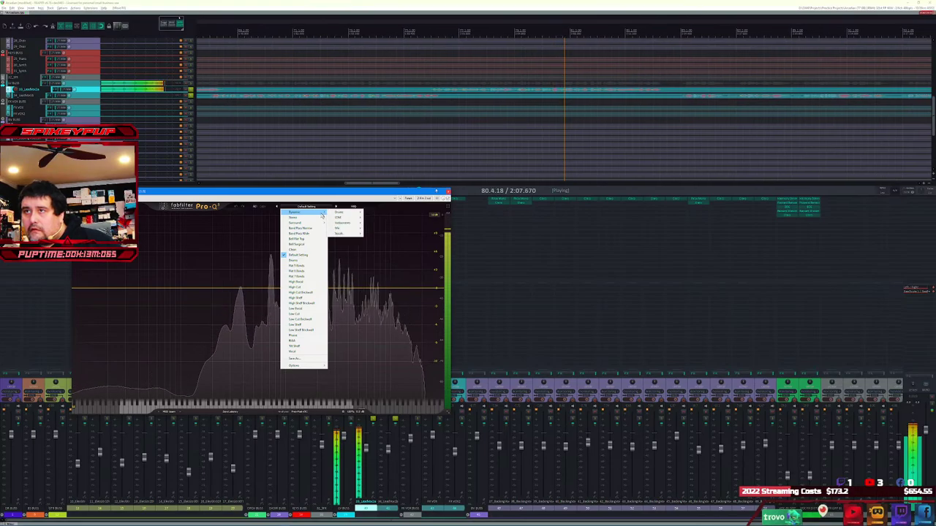
mouse_move(338, 233)
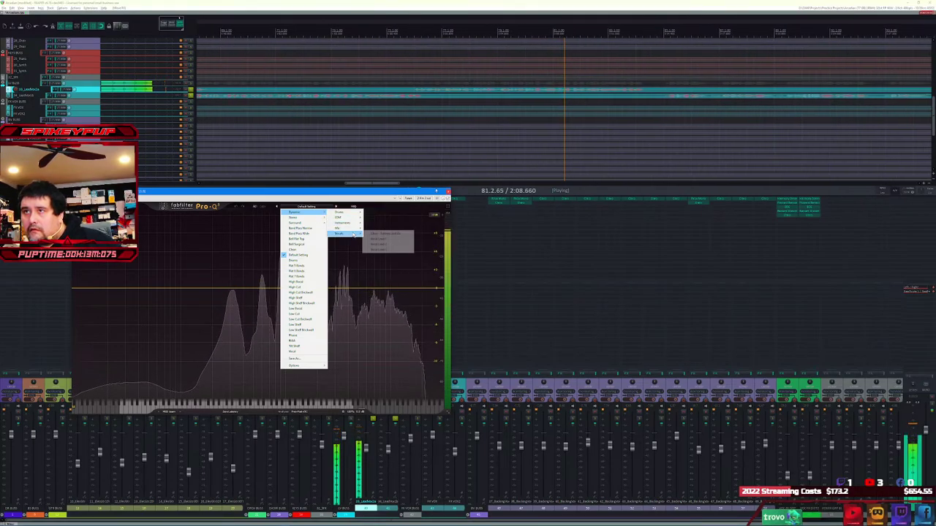
click(399, 239)
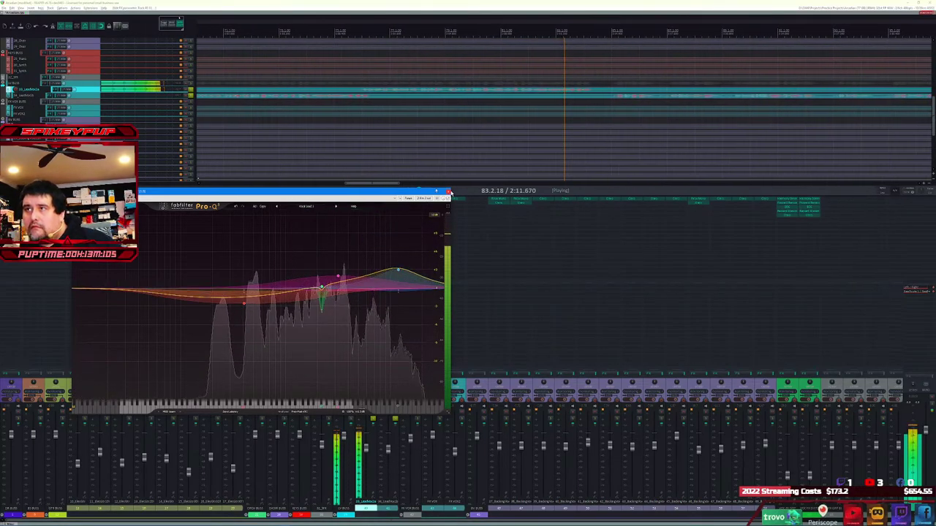
click(449, 191)
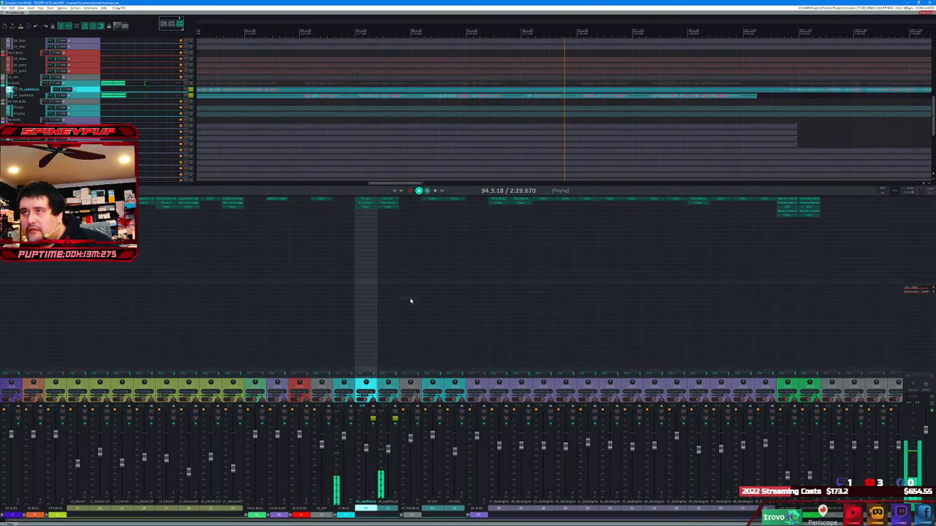
- Insert the Rule Tec Heritage Pro equalizer on the first lead vocal track and copy it to the second lead vocal track
double_click(369, 216)
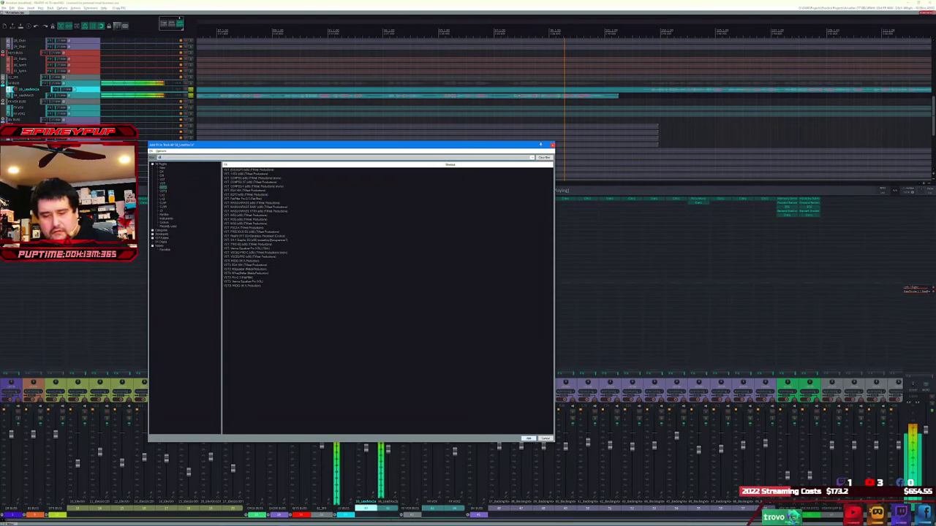
click(528, 438)
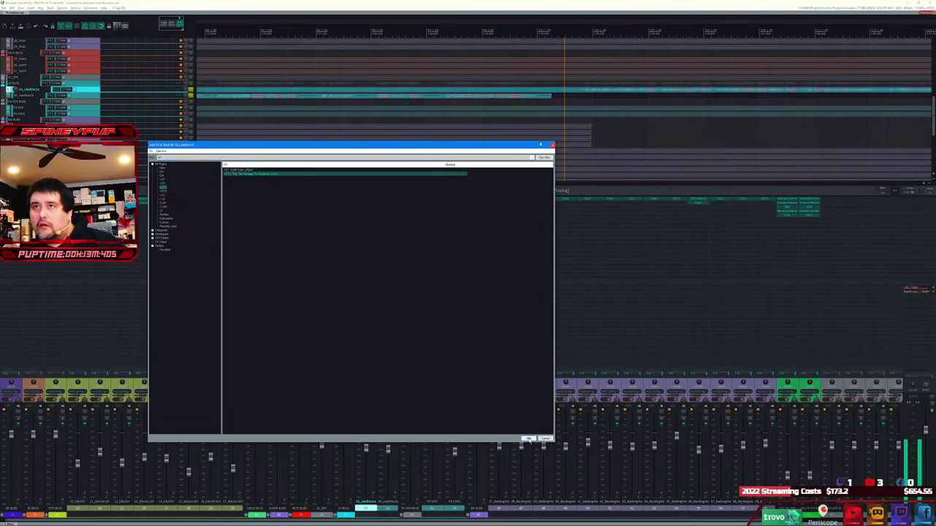
click(528, 439)
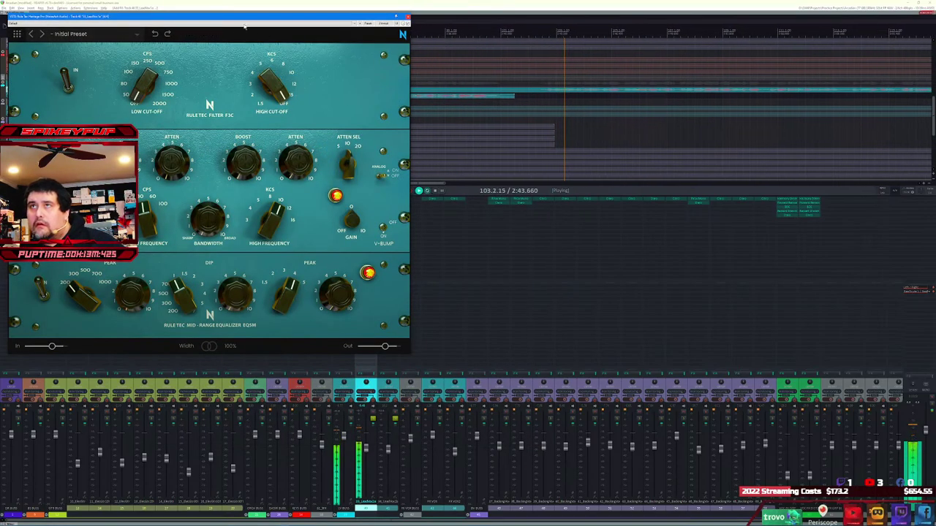
drag(237, 21, 686, 41)
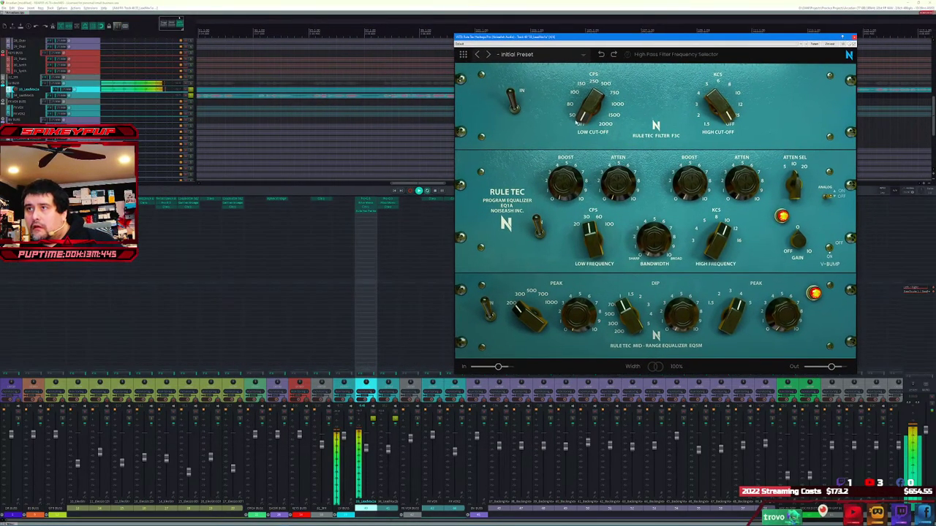
click(372, 212)
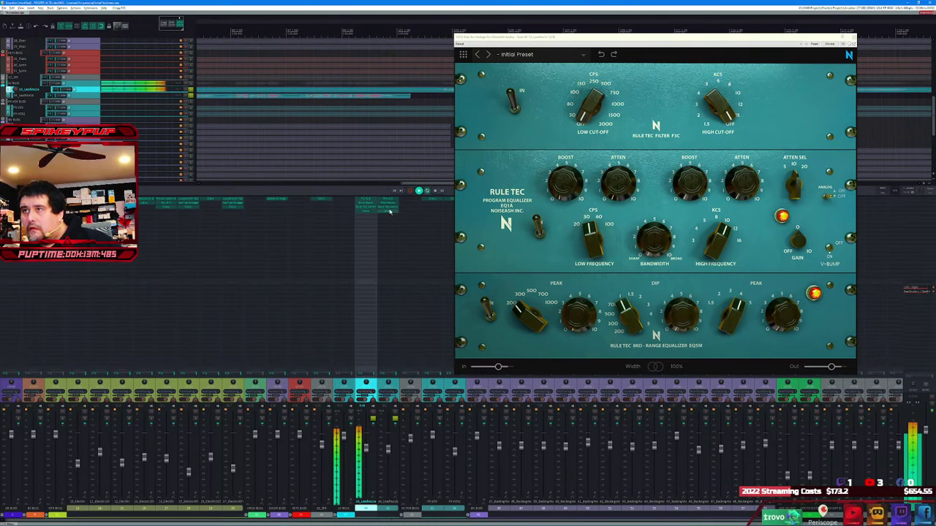
- Show both lead vocals' Rule Tec equalizers side by side and set each low cut-off to 100 CPS and high cut-off to 10 KCS
click(393, 209)
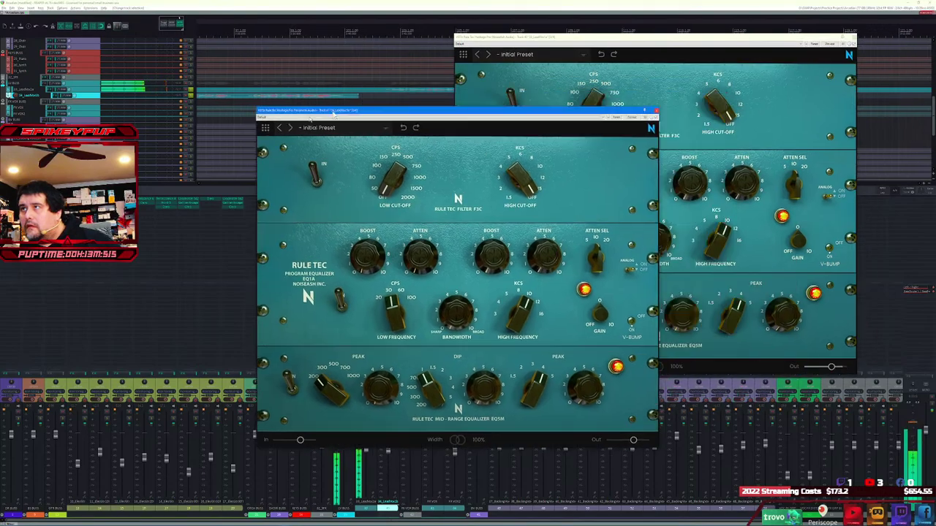
drag(439, 115, 226, 139)
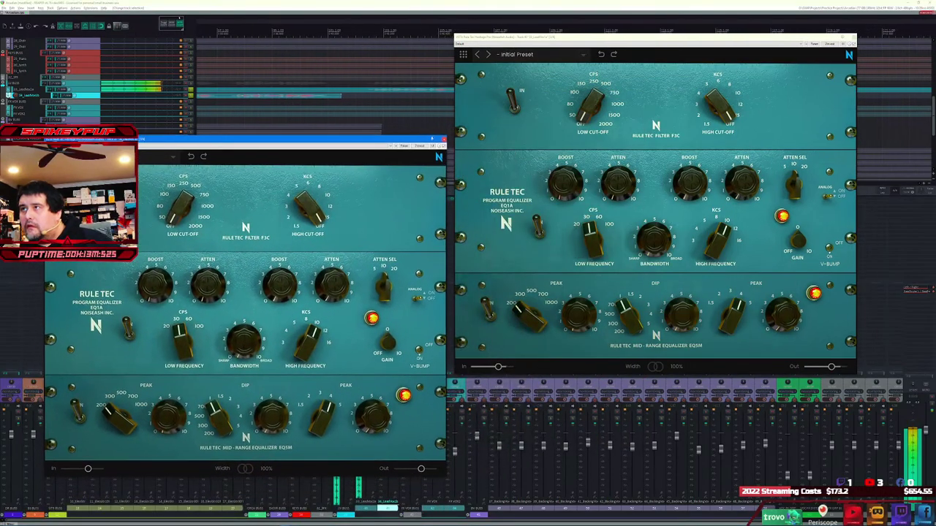
drag(590, 109, 596, 108)
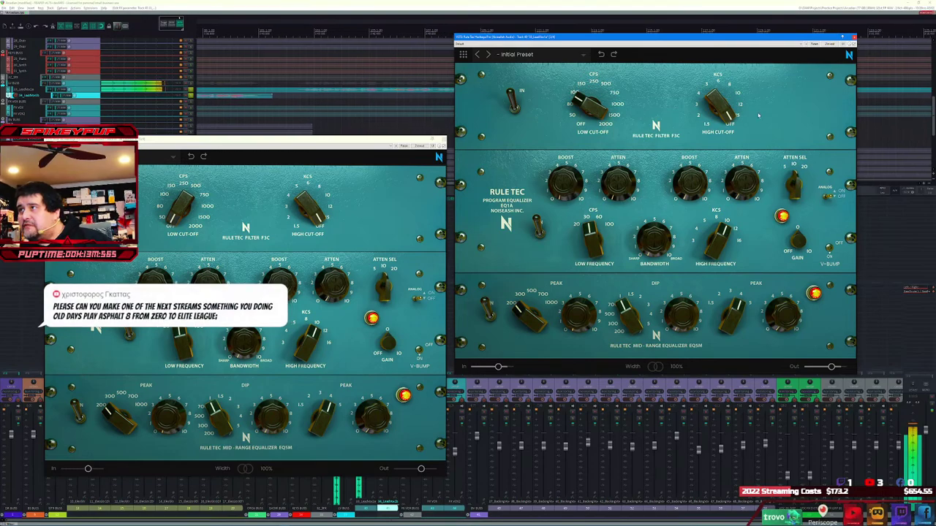
drag(713, 93, 724, 167)
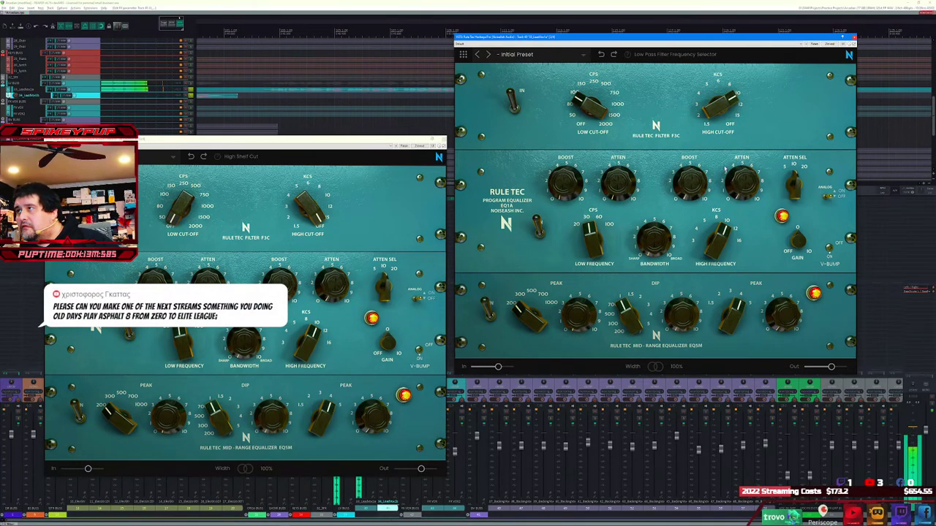
click(307, 205)
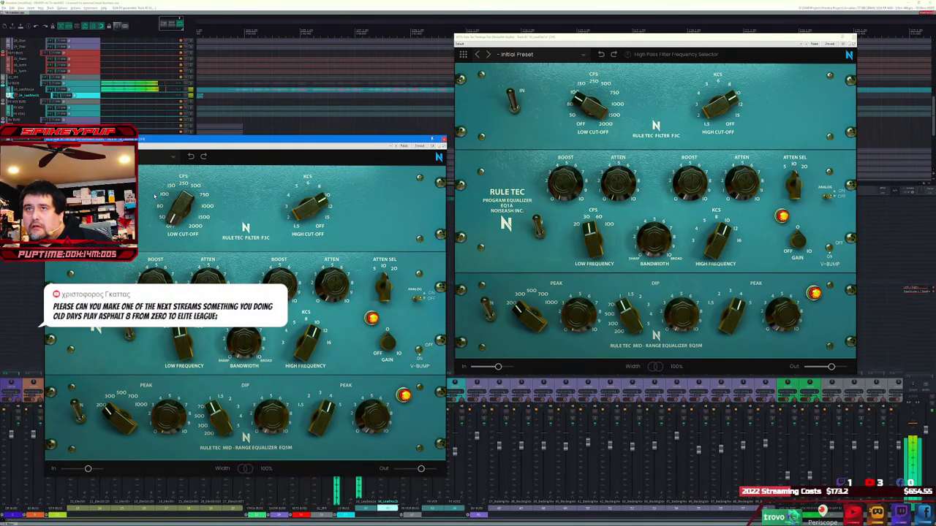
drag(154, 197, 172, 159)
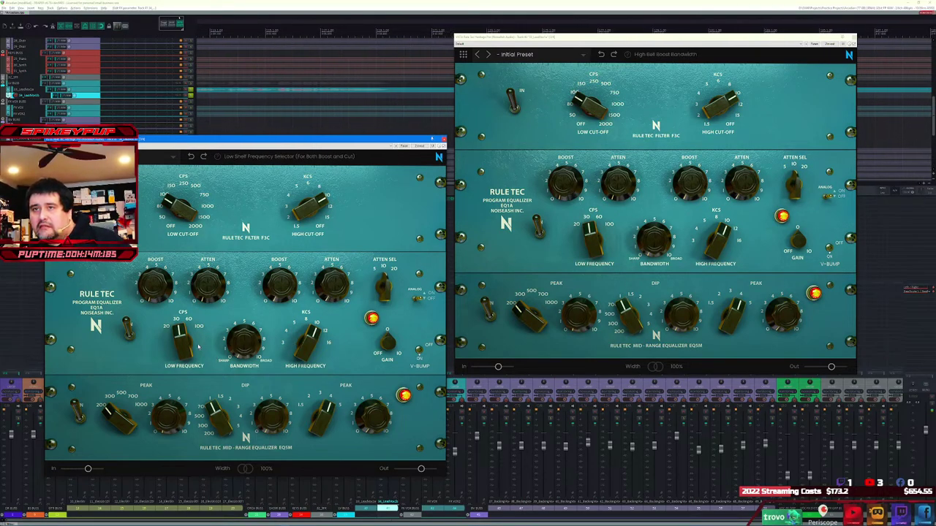
- Set the second lead vocal's Rule Tec low frequency to 100 CPS, and the high frequency to 4 KCS on both lead vocals
click(185, 352)
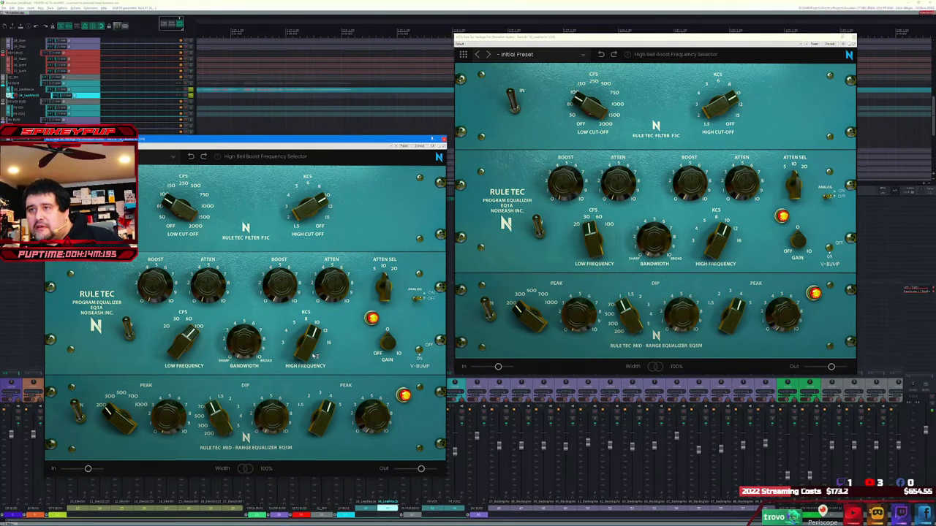
drag(306, 354, 309, 397)
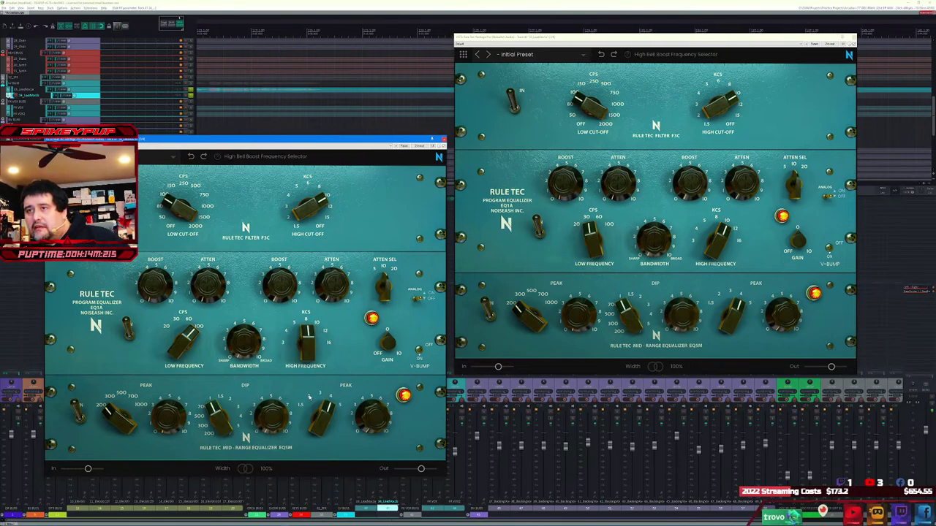
click(307, 344)
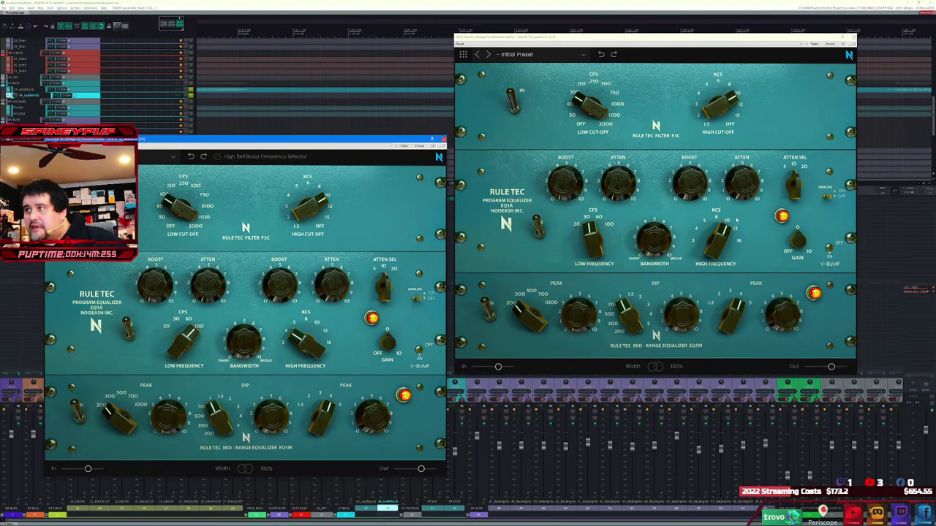
drag(719, 238, 679, 274)
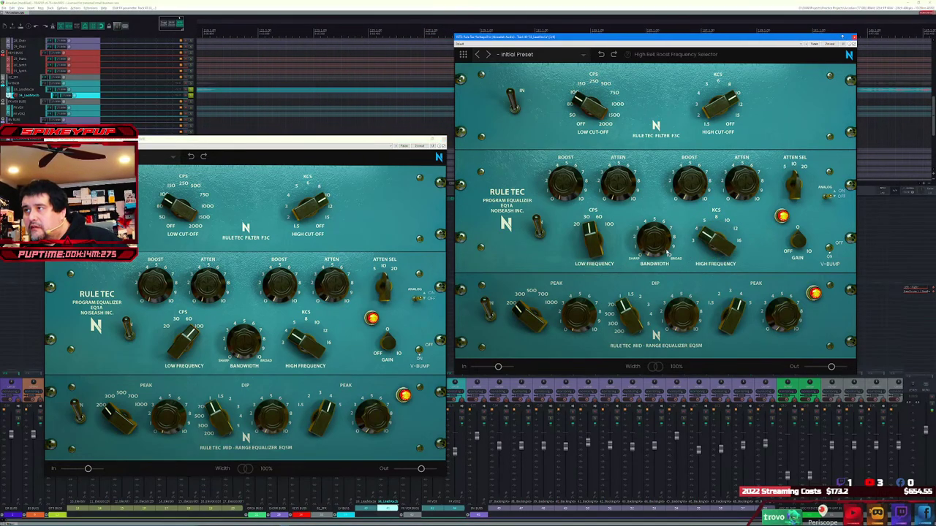
- Set the high boost bandwidth to about 7.76 on both lead vocals' Rule Tec equalizers and adjust their boost amounts during playback
mouse_move(649, 214)
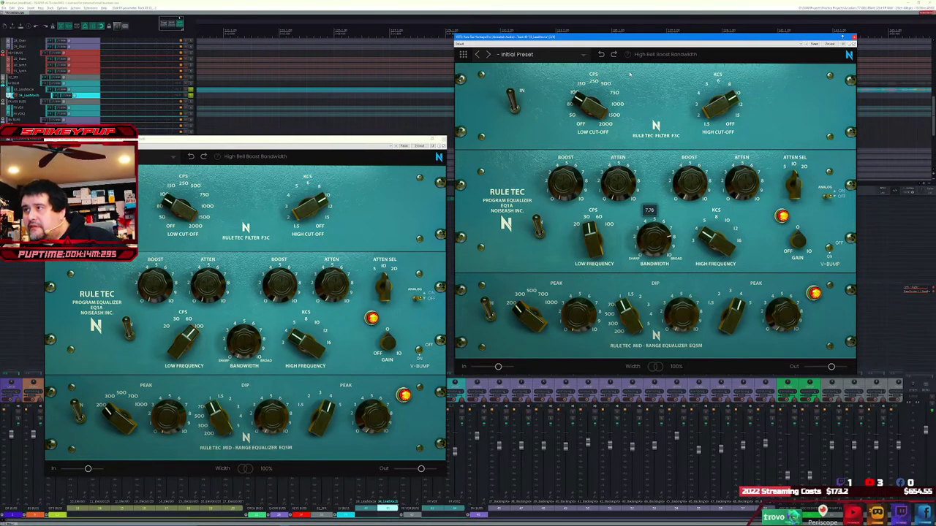
click(241, 332)
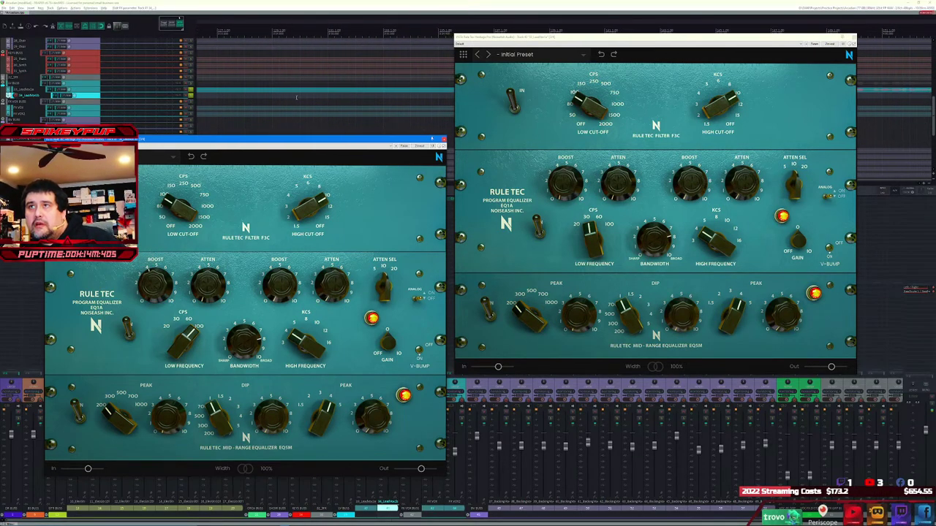
drag(394, 139, 390, 260)
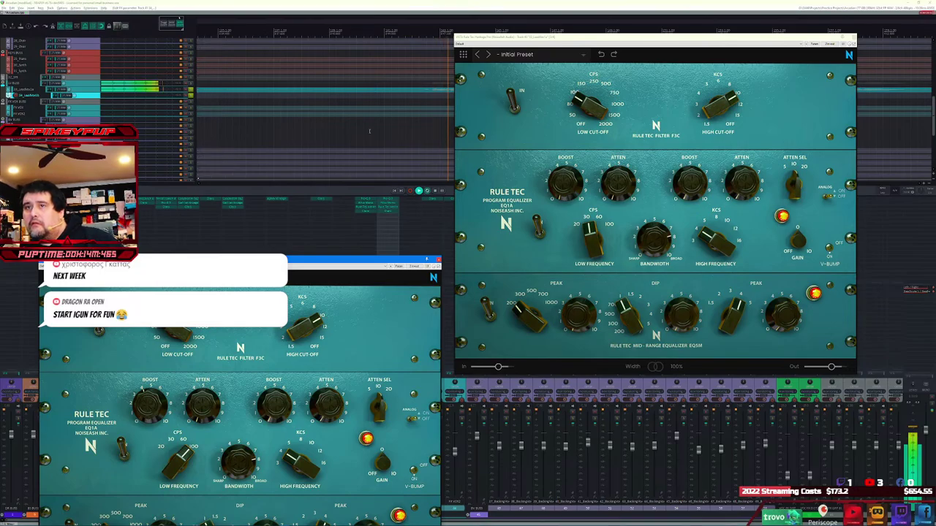
drag(345, 267, 339, 60)
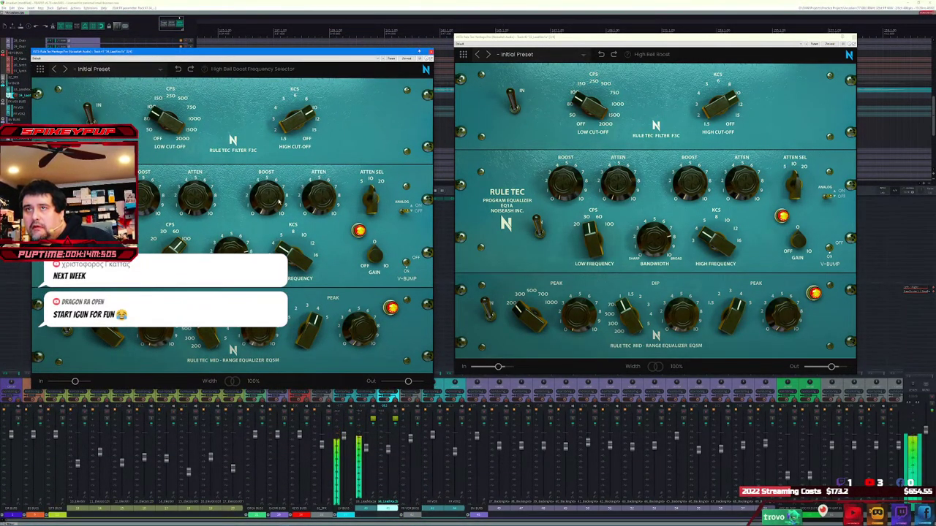
mouse_move(258, 178)
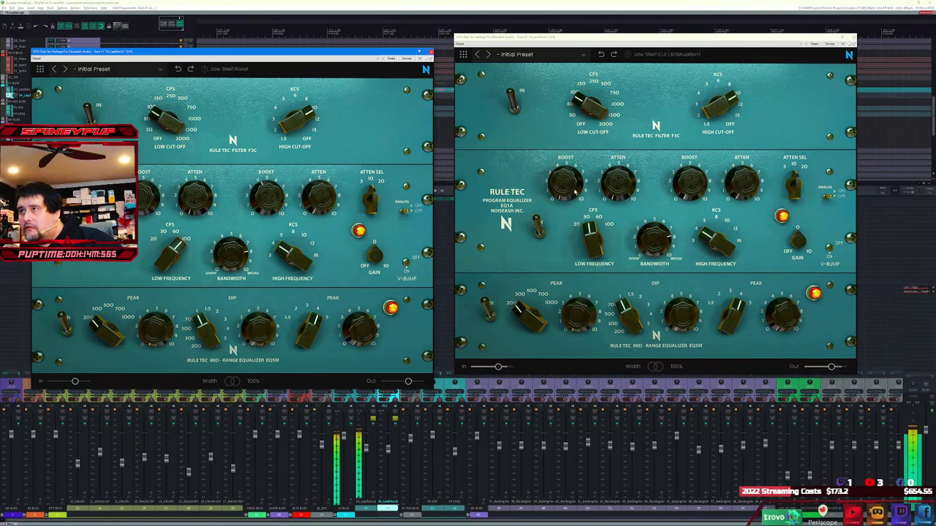
click(574, 192)
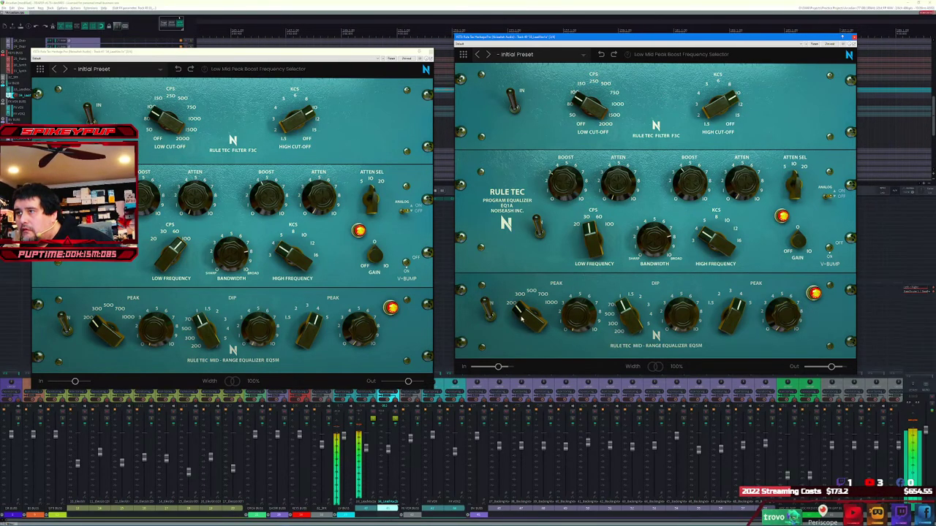
- Shape the first lead vocal's Rule Tec mid-range section, adjusting both peak frequencies and amounts, the dip frequency, and the dip to about 2.5
drag(522, 317, 531, 281)
drag(577, 313, 578, 296)
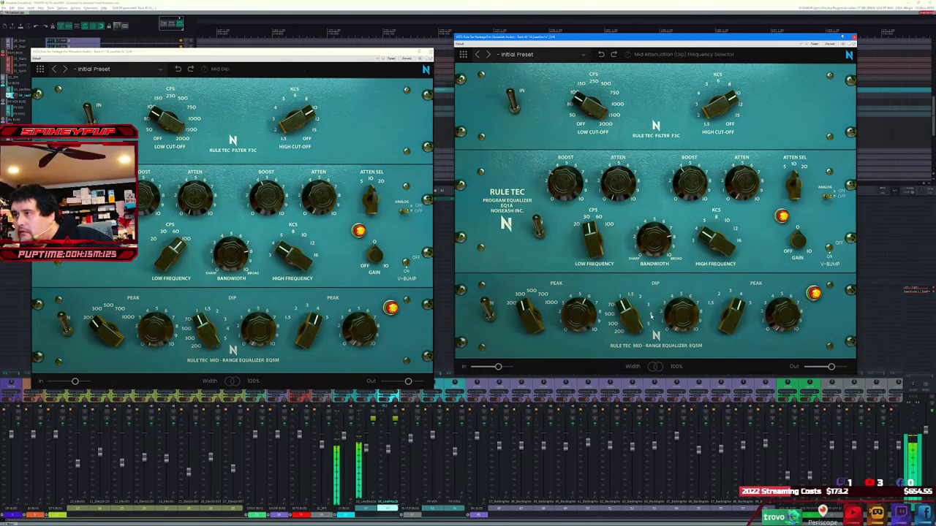
drag(624, 315, 618, 330)
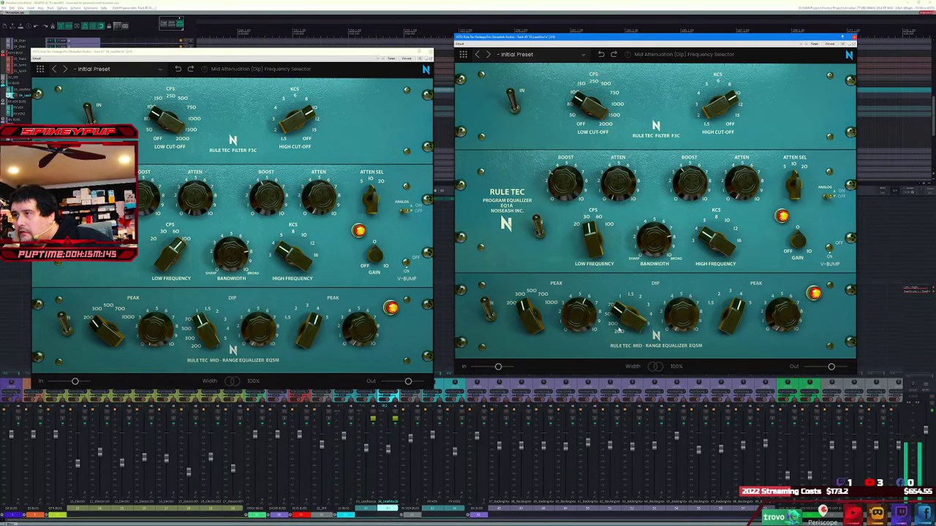
drag(675, 324, 681, 286)
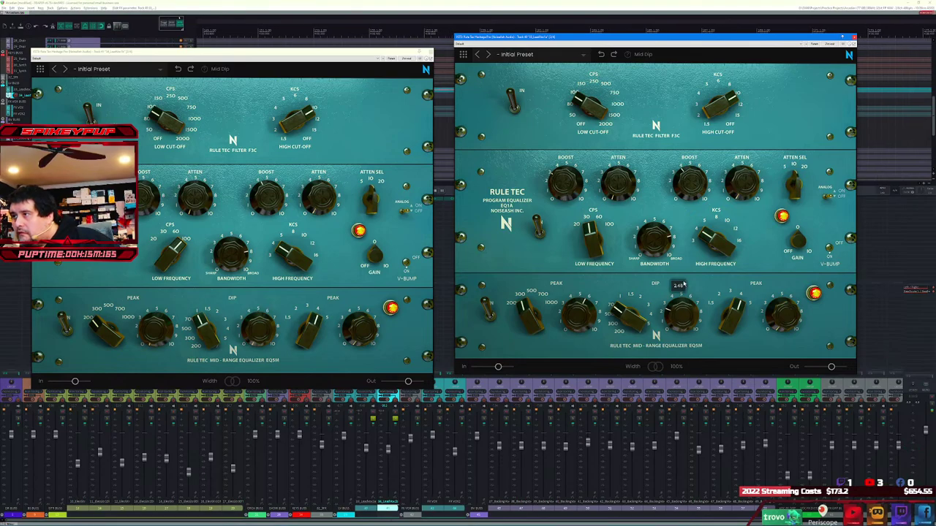
drag(731, 316, 700, 353)
drag(794, 315, 779, 288)
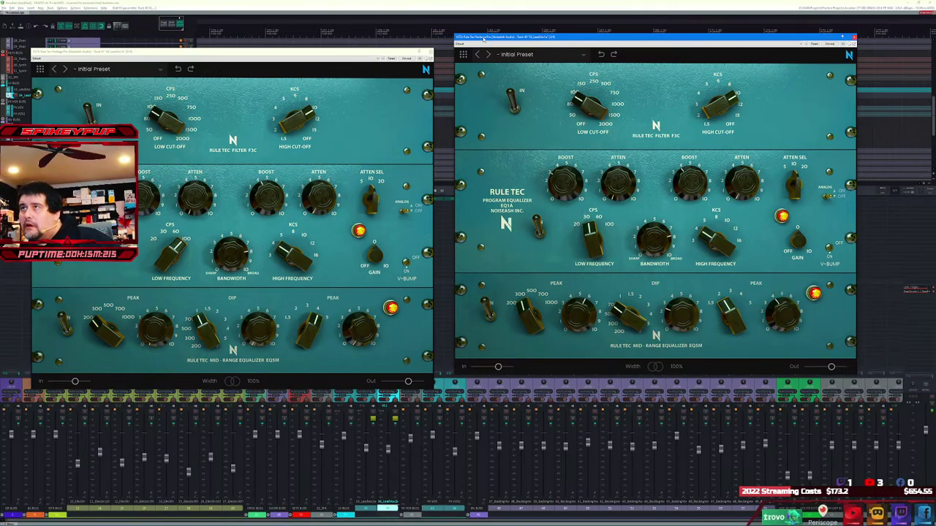
- Move both Rule Tec windows clear of the timeline and loop playback over the first lead vocal's passage around bar 144
drag(483, 38, 547, 172)
drag(321, 57, 403, 183)
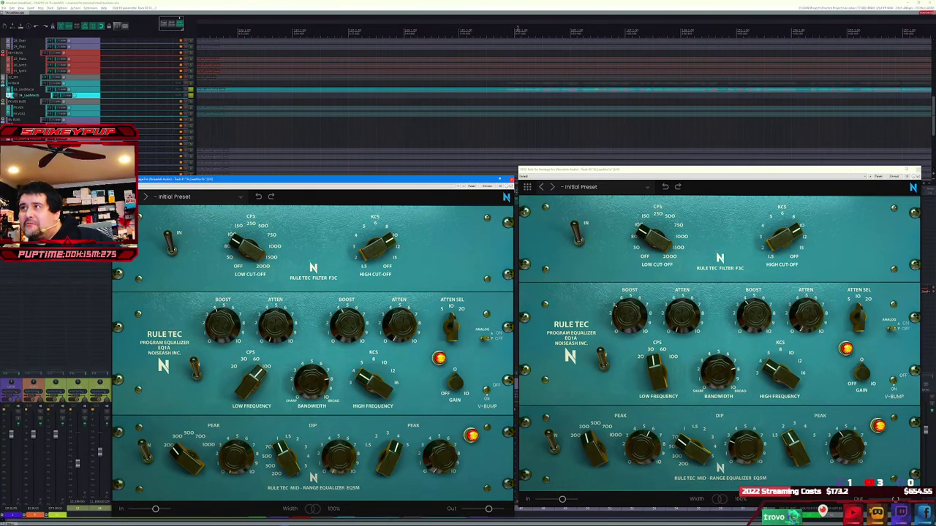
drag(501, 44, 673, 44)
key(space)
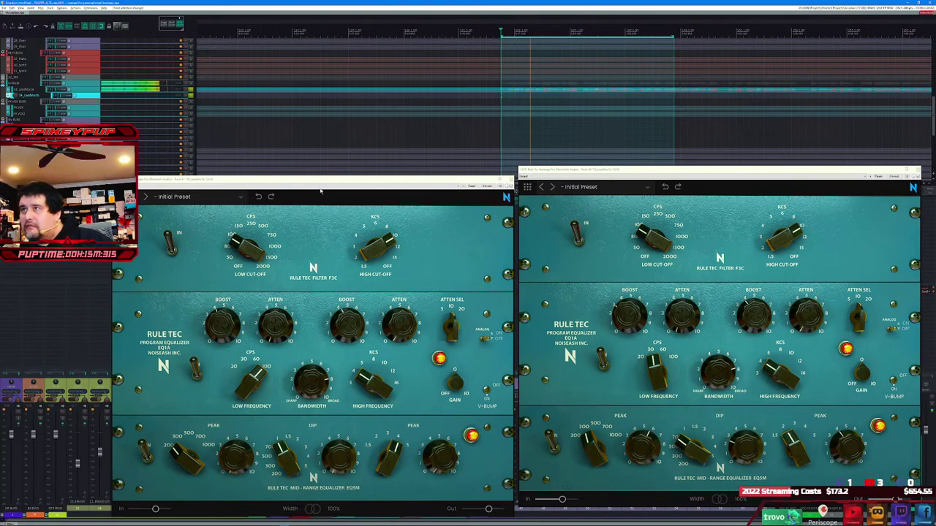
- Move the loop to the earlier passage from about bar 84 to bar 90 where the second lead vocal sings
click(304, 175)
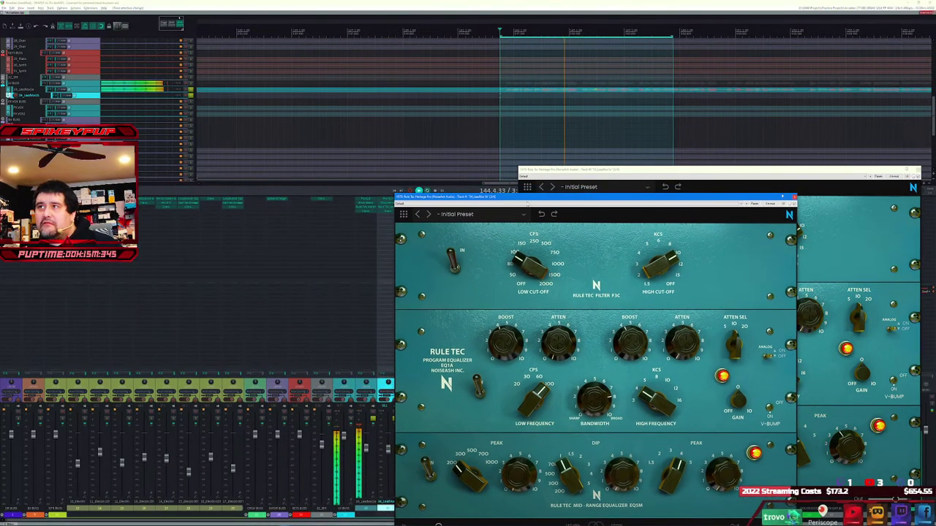
key(Home)
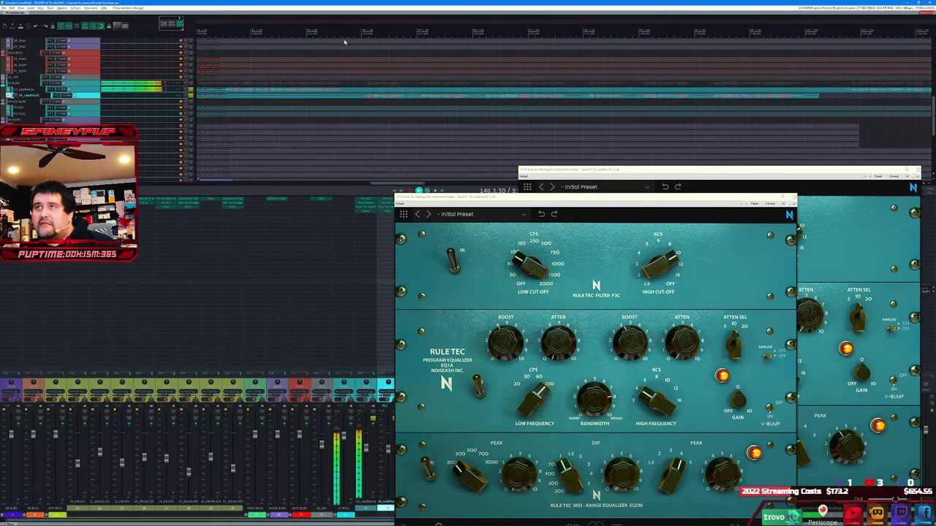
drag(346, 31, 499, 30)
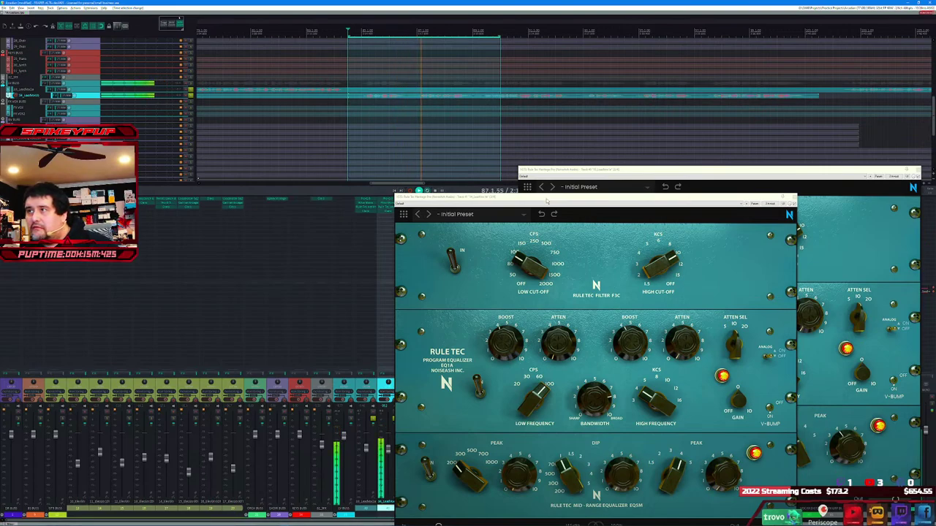
- Place the two Rule Tec windows side by side and adjust the second lead vocal's mid-range peak and dip frequencies
drag(549, 198, 281, 135)
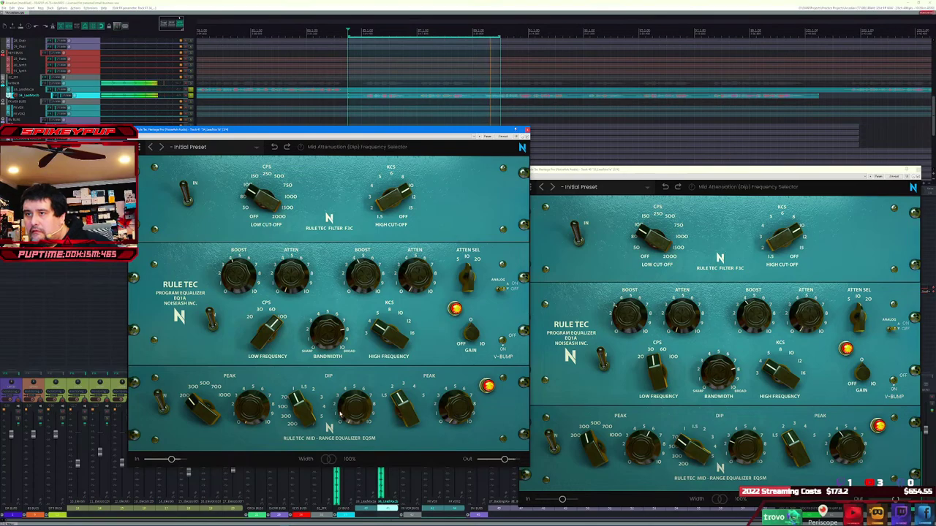
scroll(351, 411, up, 5)
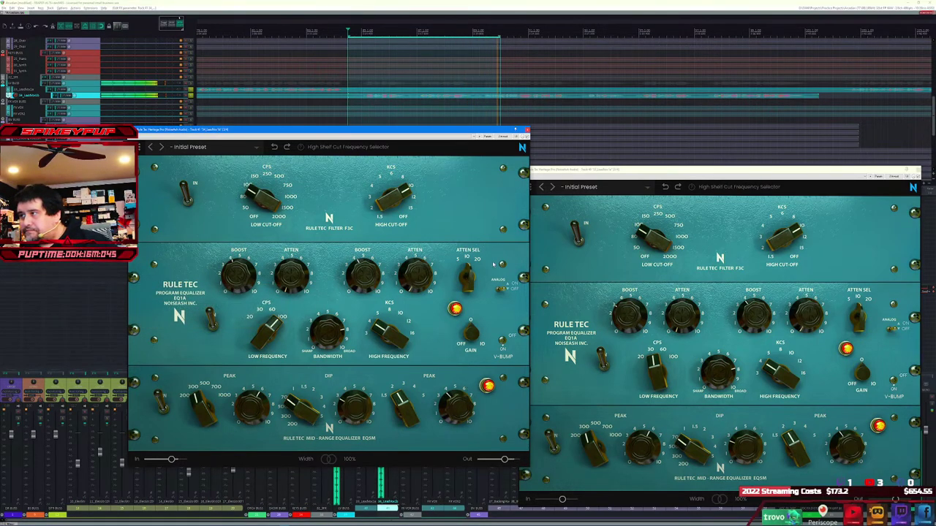
- Set the high attenuation selector to 5 and toggle the analog hum and noise switch on both lead vocals' Rule Tec equalizers
click(468, 278)
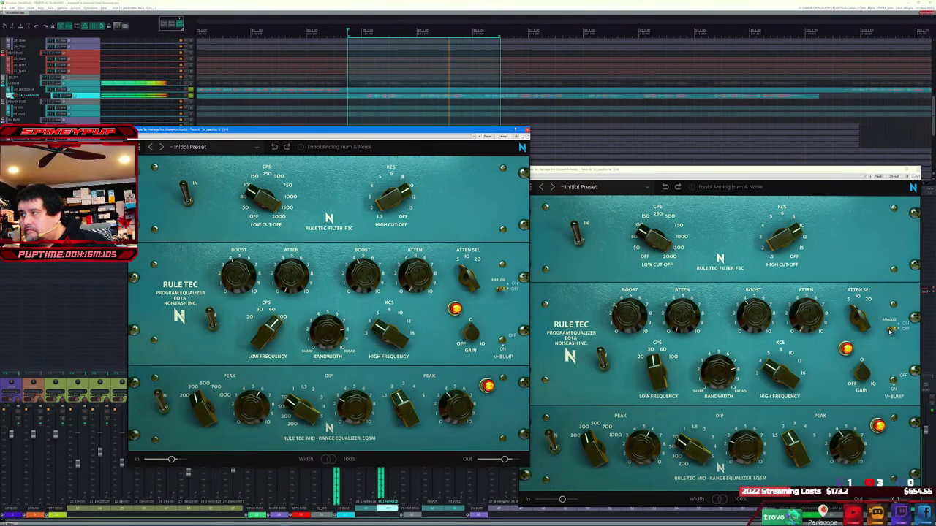
click(898, 307)
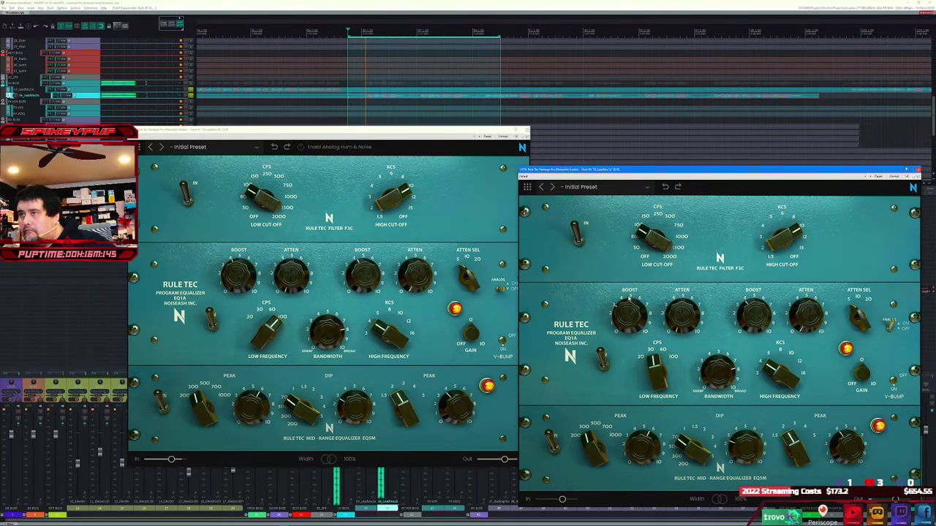
click(501, 290)
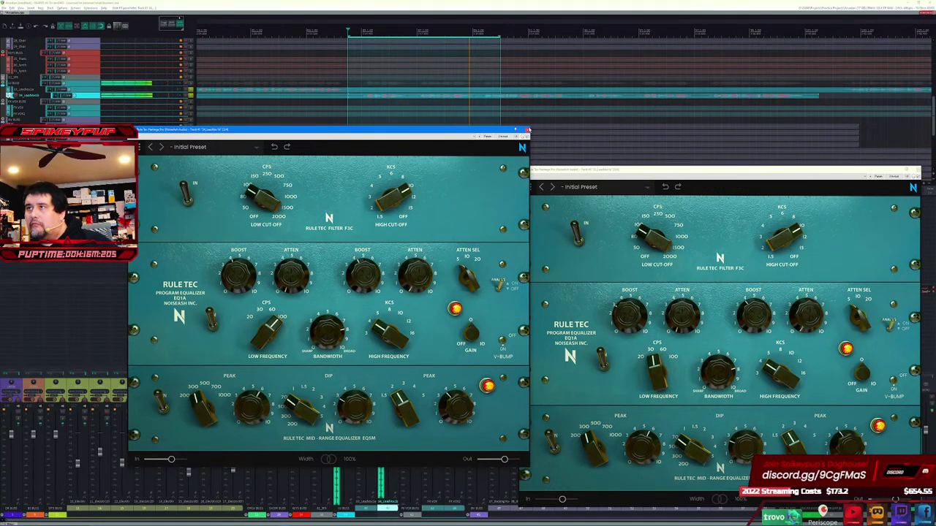
- Close both Rule Tec windows, clear the time selection, and unsolo the two lead vocal tracks
click(529, 130)
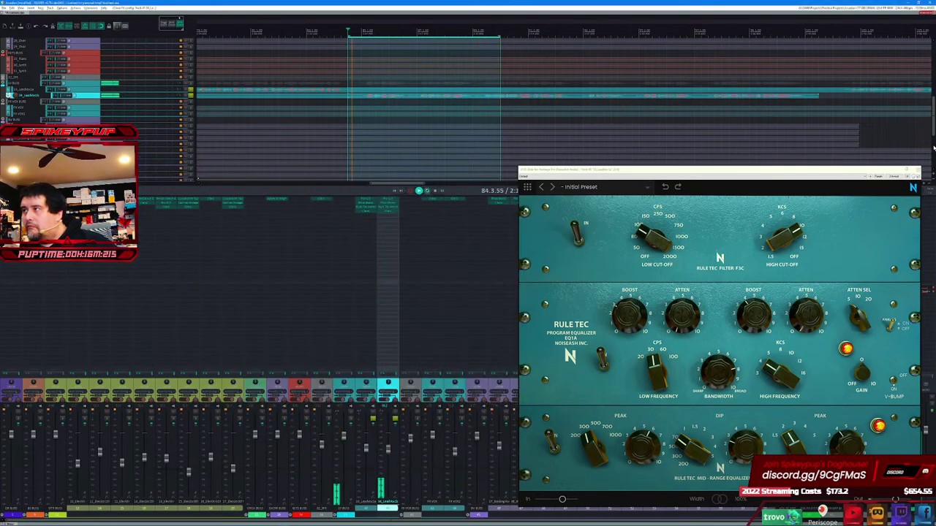
click(918, 170)
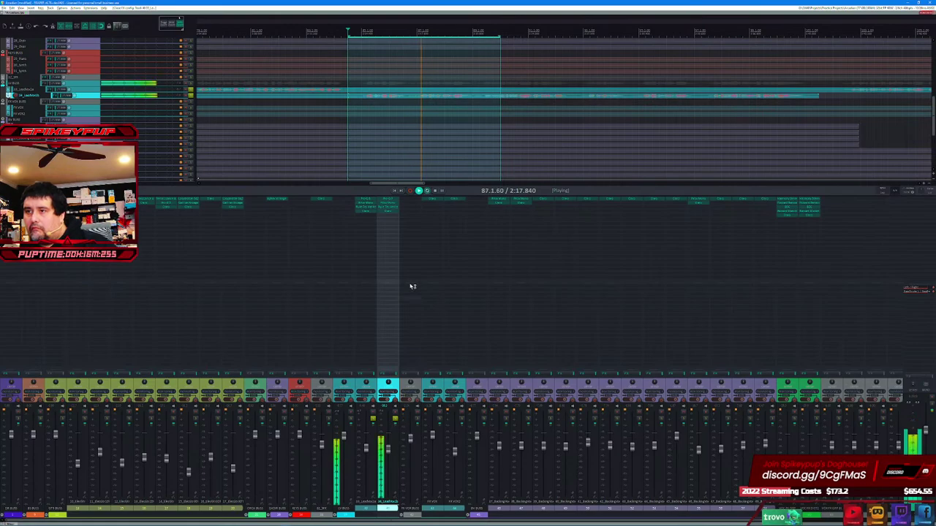
click(434, 157)
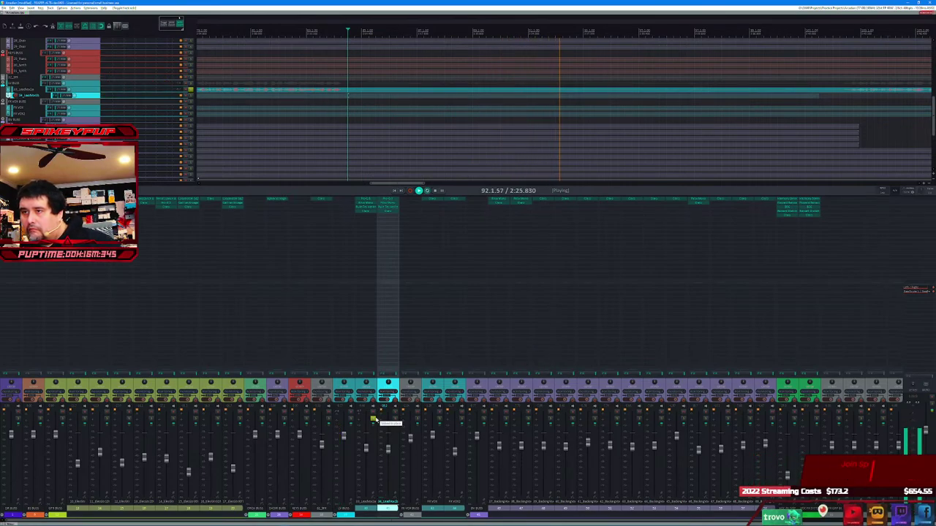
click(372, 424)
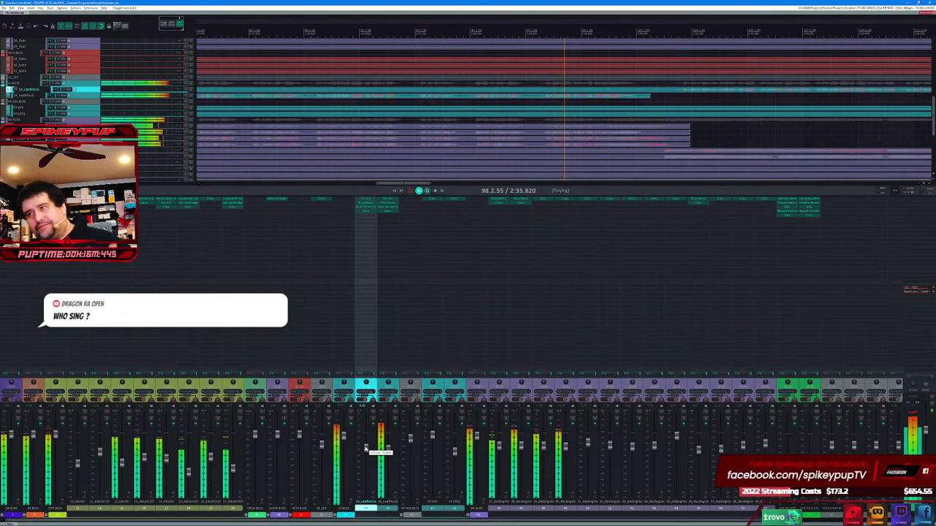
- Replay the full mix from around bar 84 to hear the lead vocals in context
key(space)
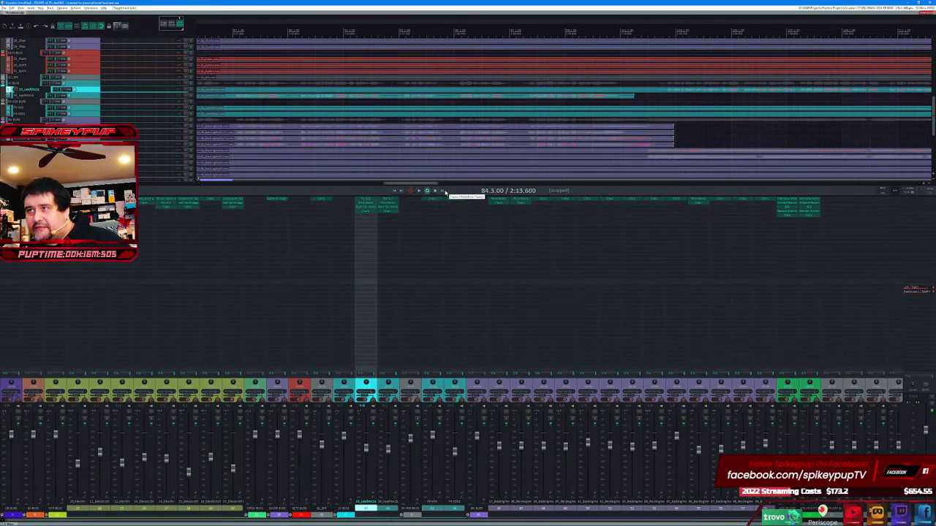
click(443, 191)
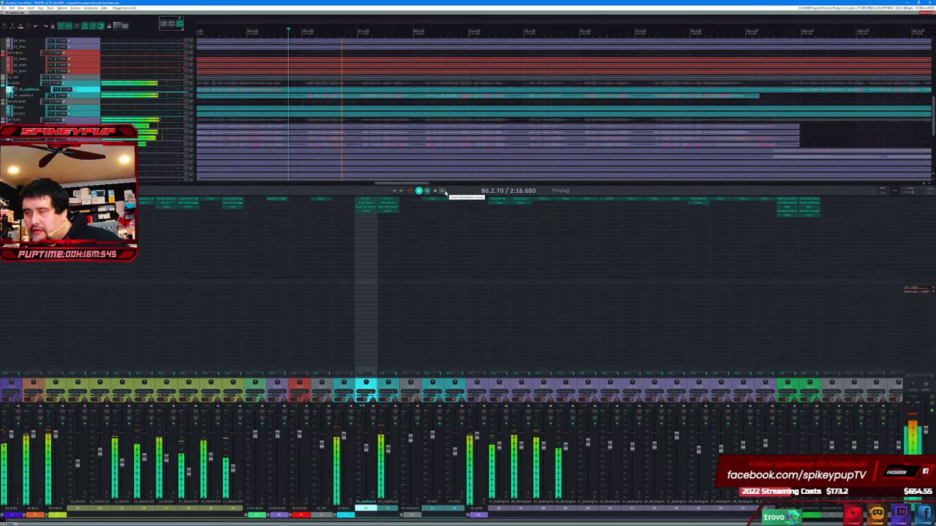
key(space)
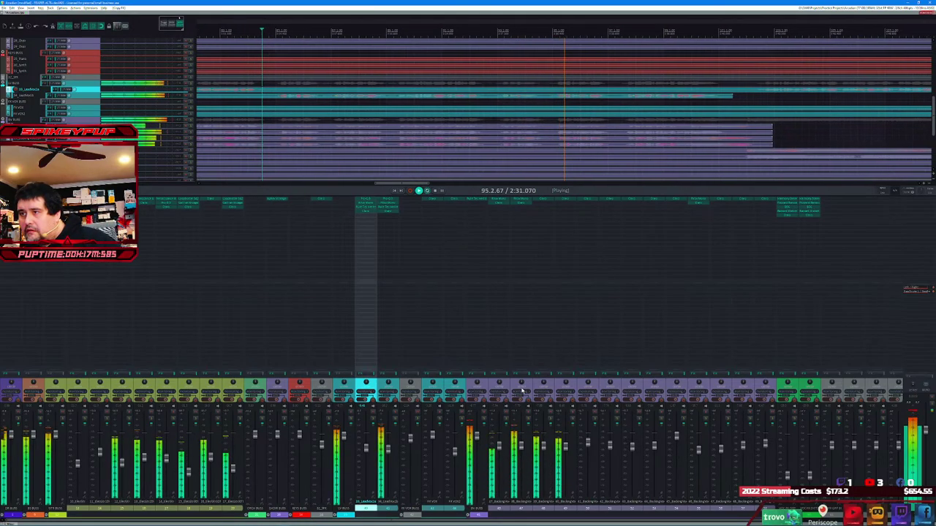
- Lower the backing vocal bus volume, and lower the first four backing vocal tracks together
click(479, 404)
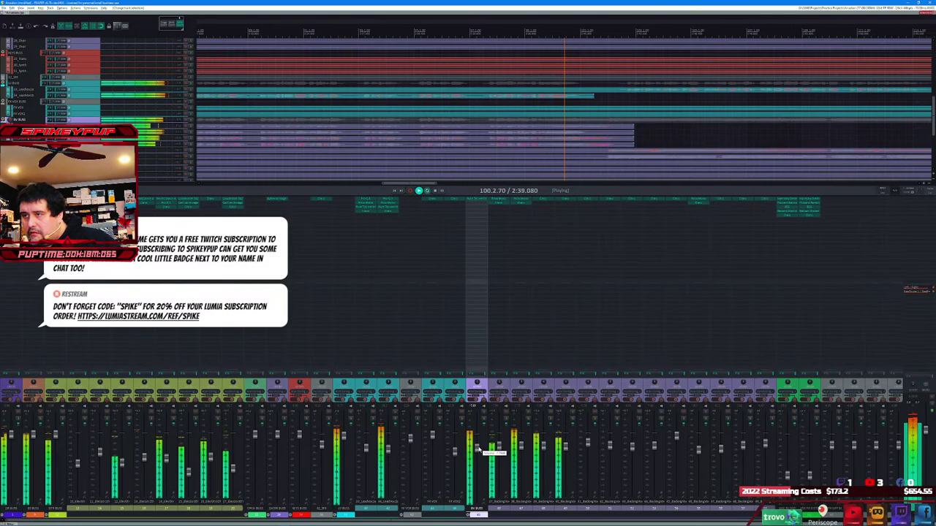
click(502, 446)
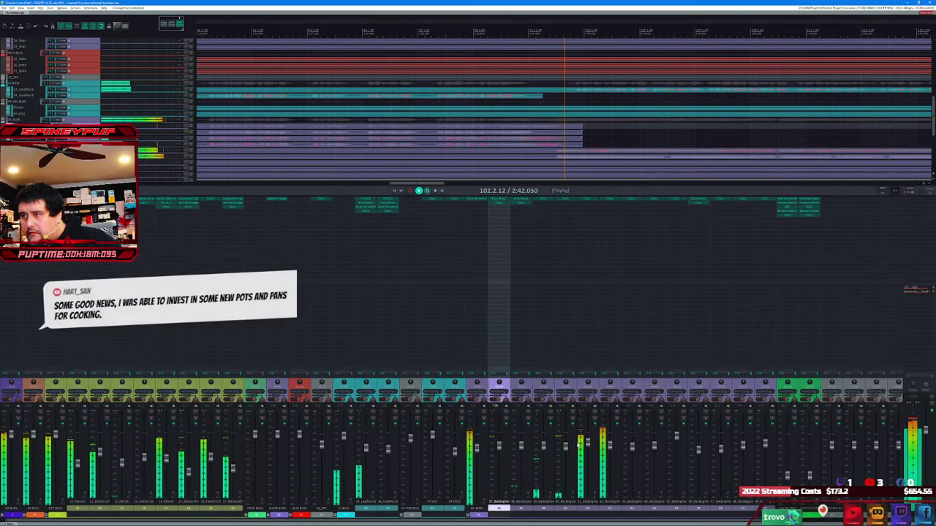
click(564, 447)
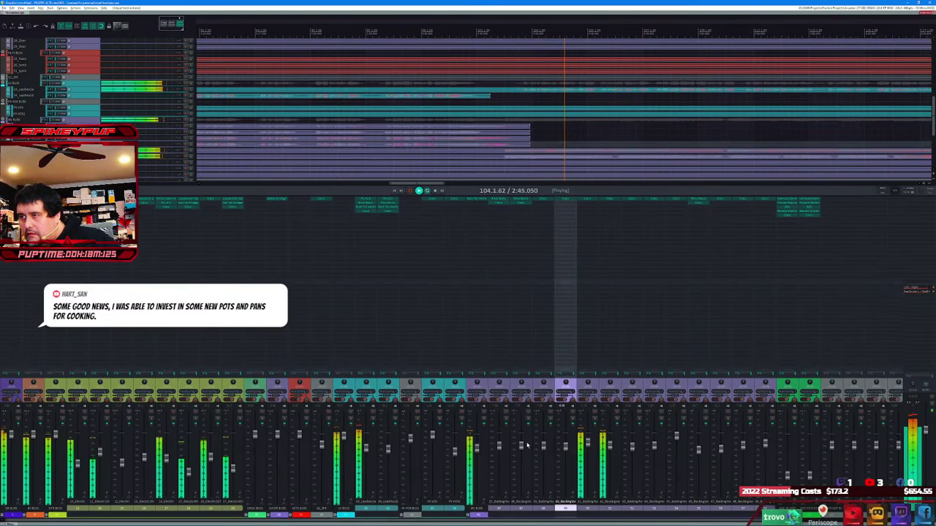
shift+click(500, 446)
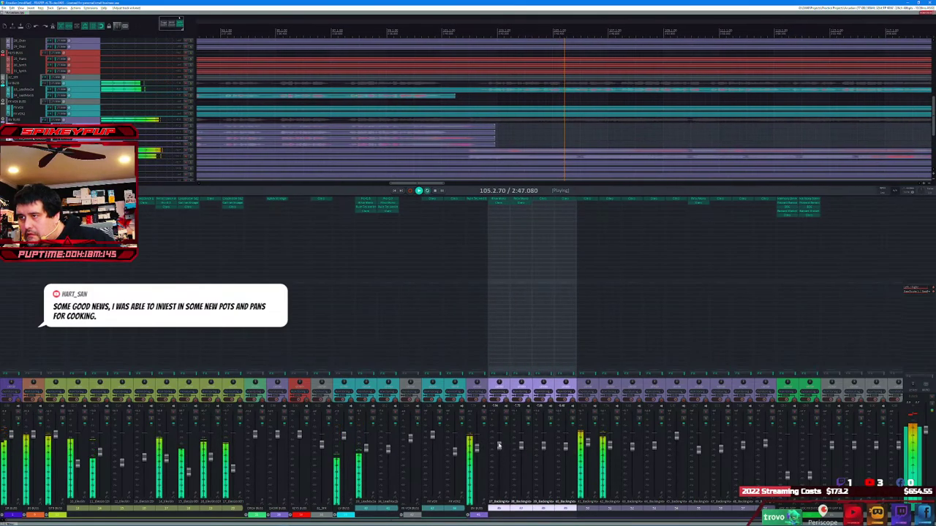
- Lower the fifth and sixth backing vocal tracks and raise the backing vocal bus volume
click(596, 446)
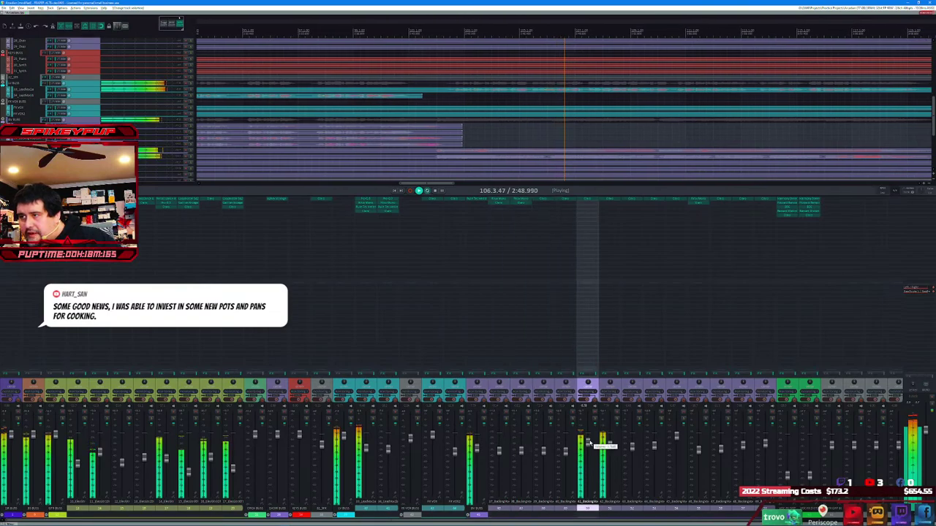
shift+click(609, 446)
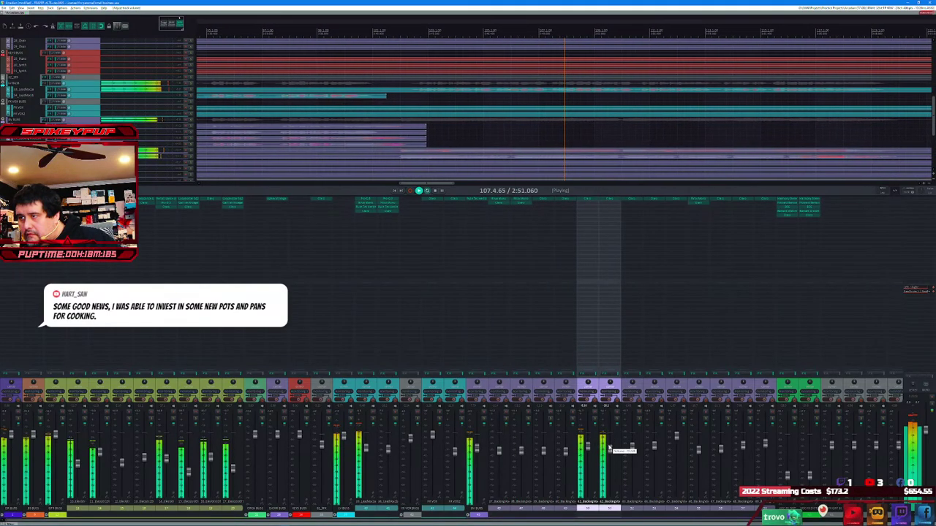
click(479, 445)
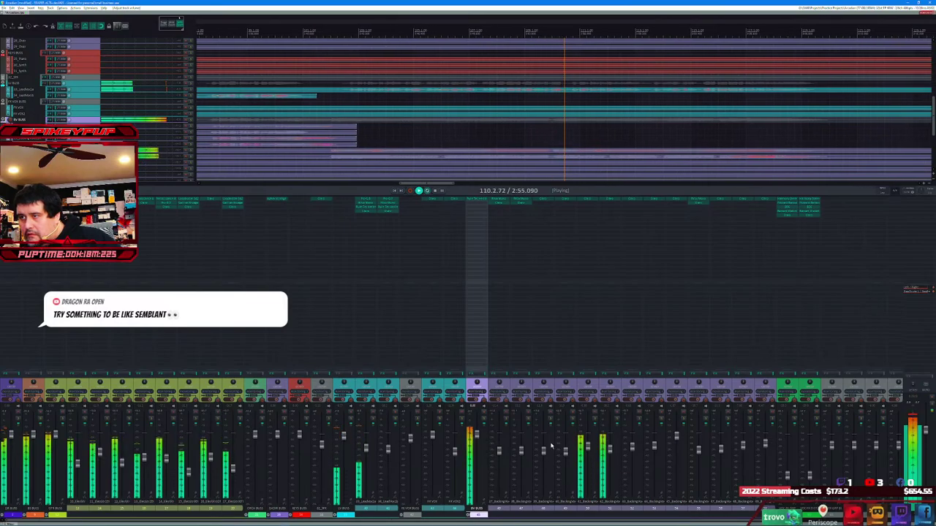
- Select the first six backing vocal tracks and lower their volumes together
shift+click(499, 452)
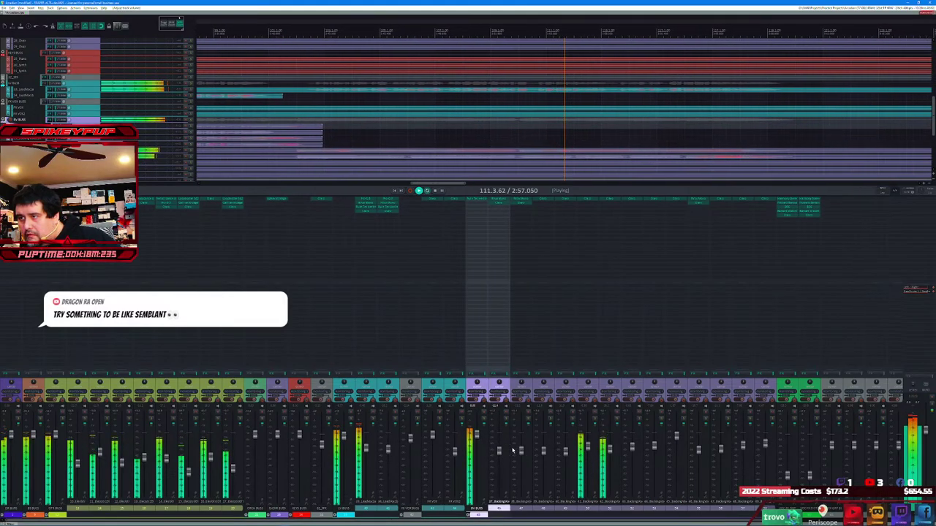
click(609, 453)
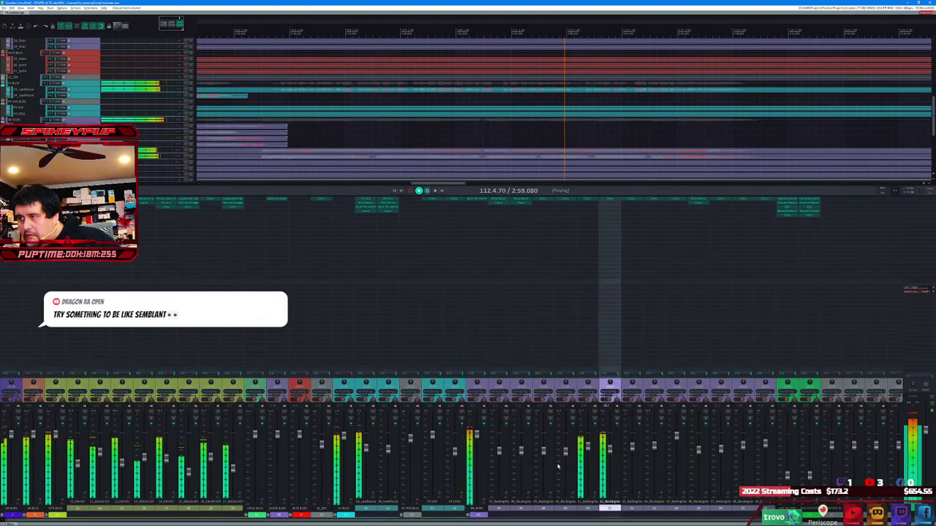
shift+click(499, 451)
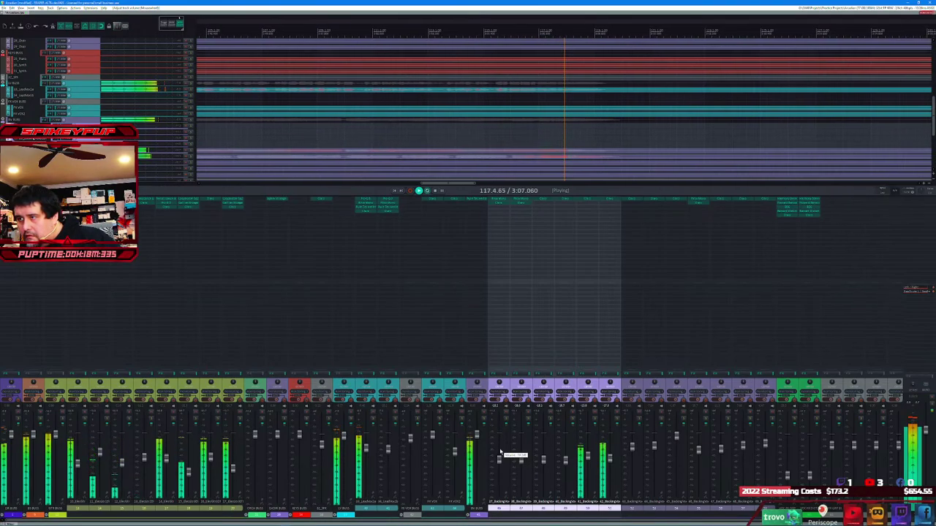
click(614, 459)
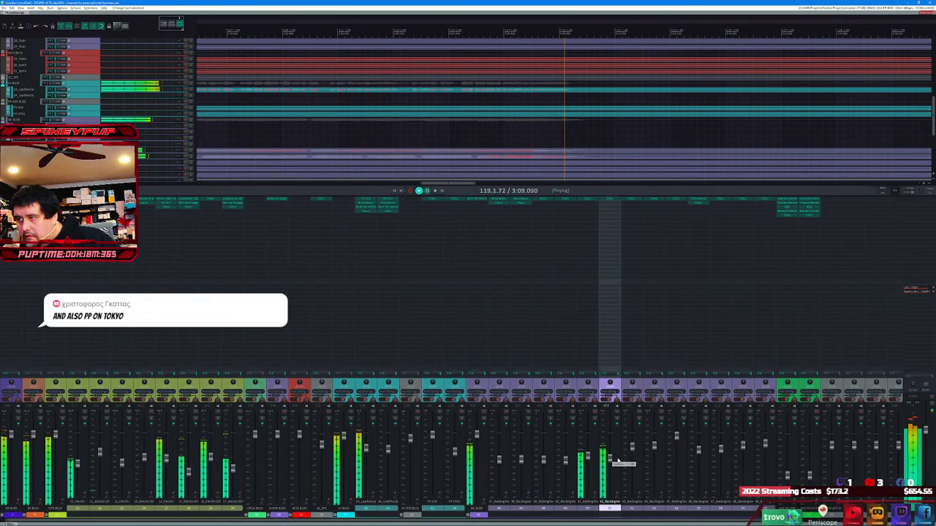
- Stop playback, make a time selection from about bar 80 to bar 97, and play that section
key(space)
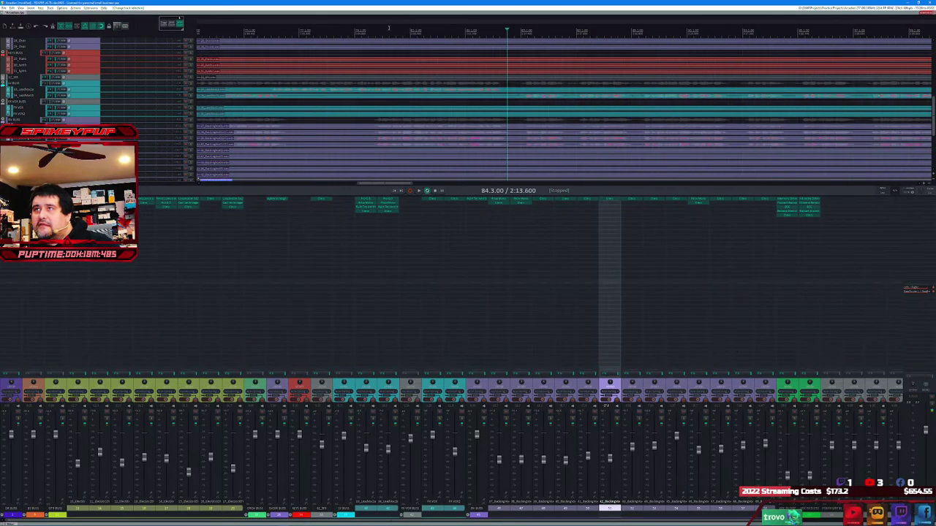
drag(378, 33, 860, 57)
key(space)
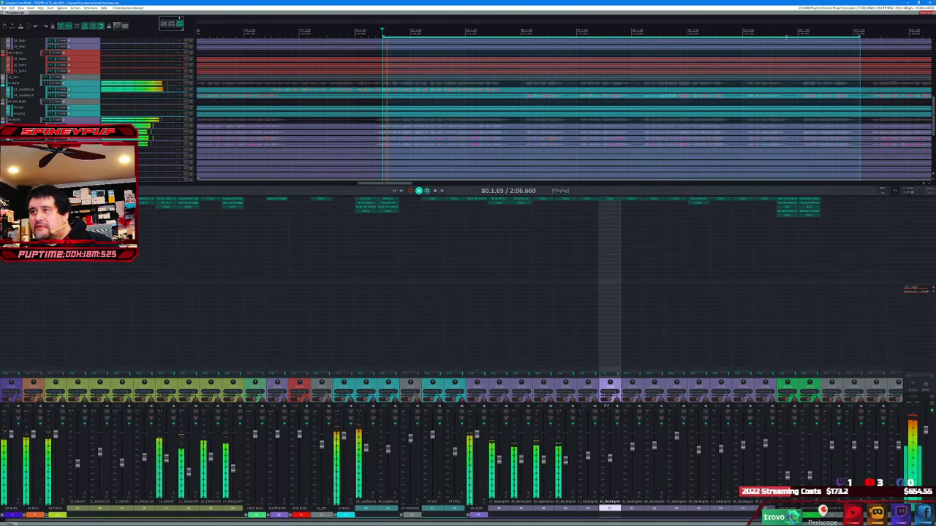
click(518, 341)
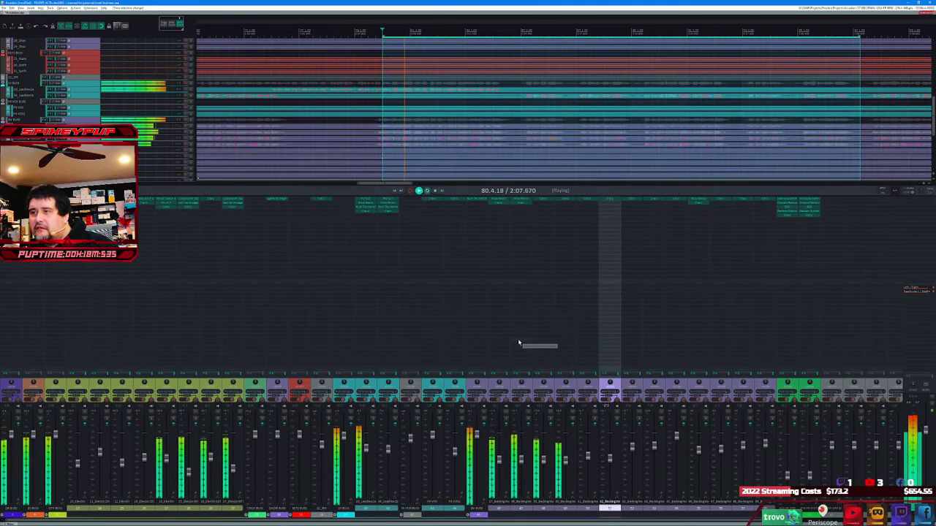
- Solo the first and second backing vocals in turn, raise their volumes, and rebalance the first in the full mix
click(505, 422)
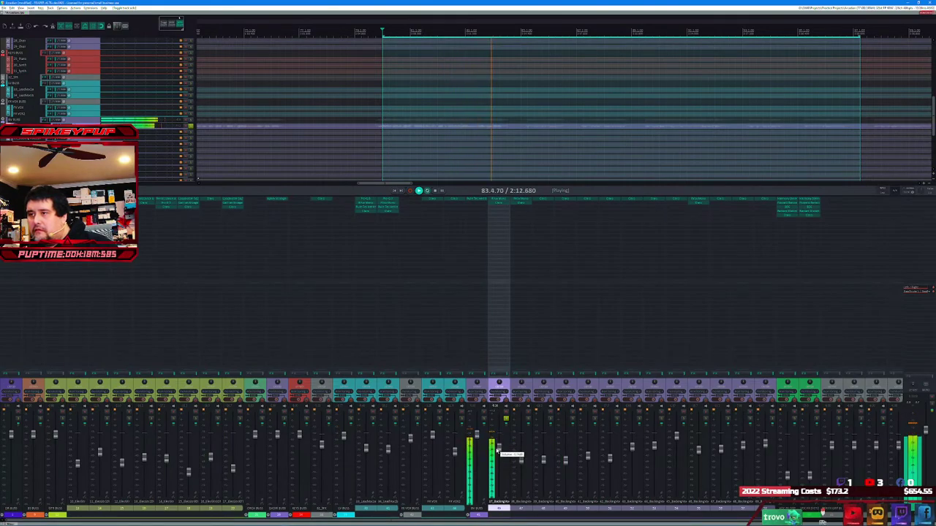
click(527, 422)
click(501, 439)
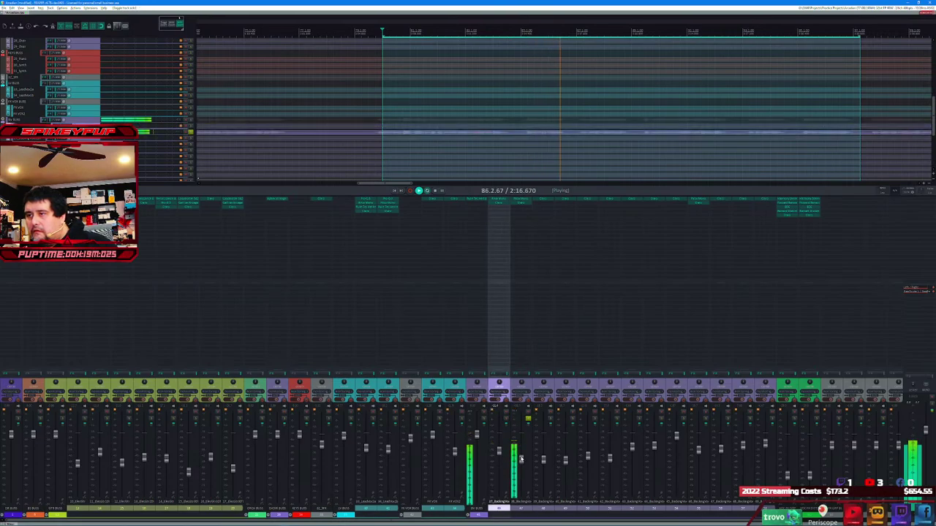
click(521, 459)
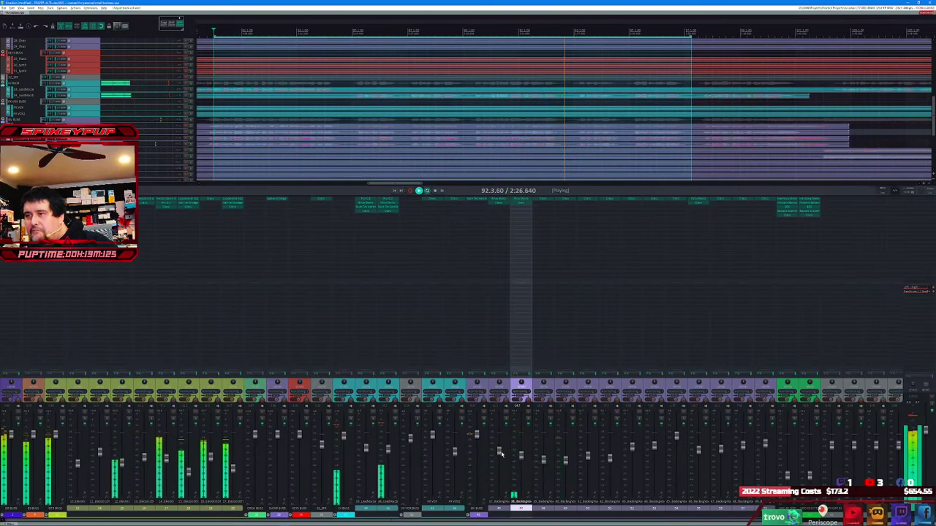
click(498, 449)
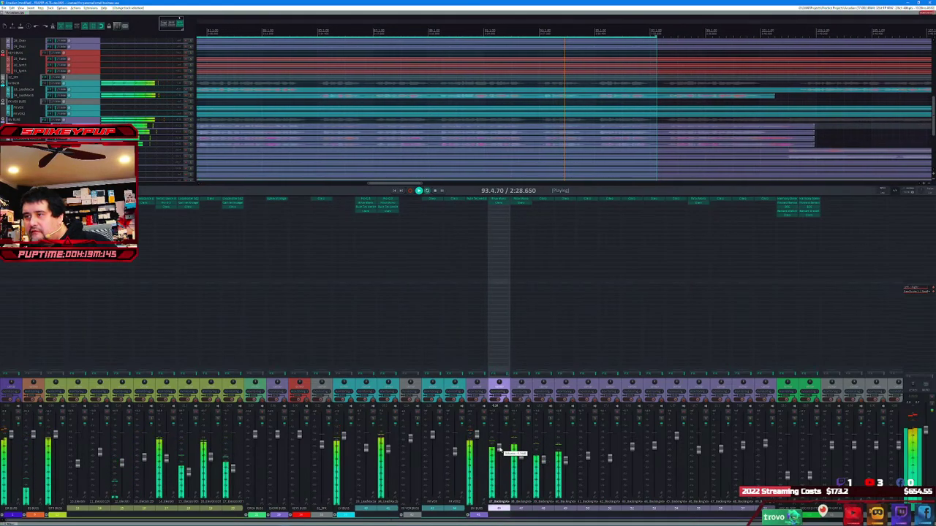
- Solo the third and fourth backing vocals and raise their volumes
click(542, 431)
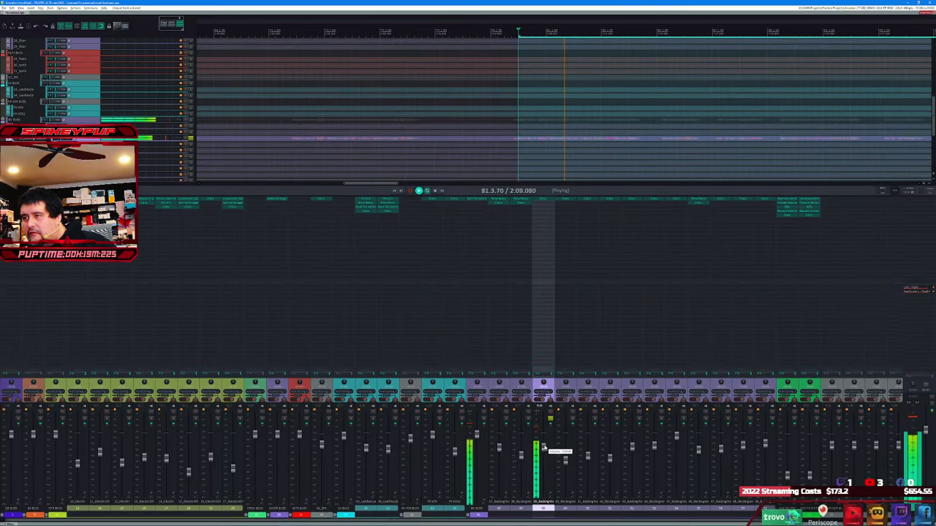
click(562, 462)
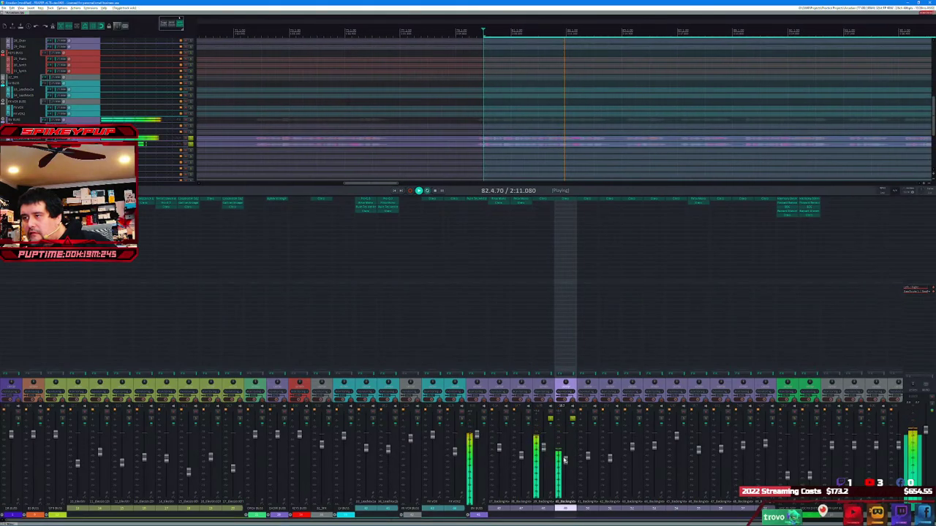
drag(565, 459, 563, 444)
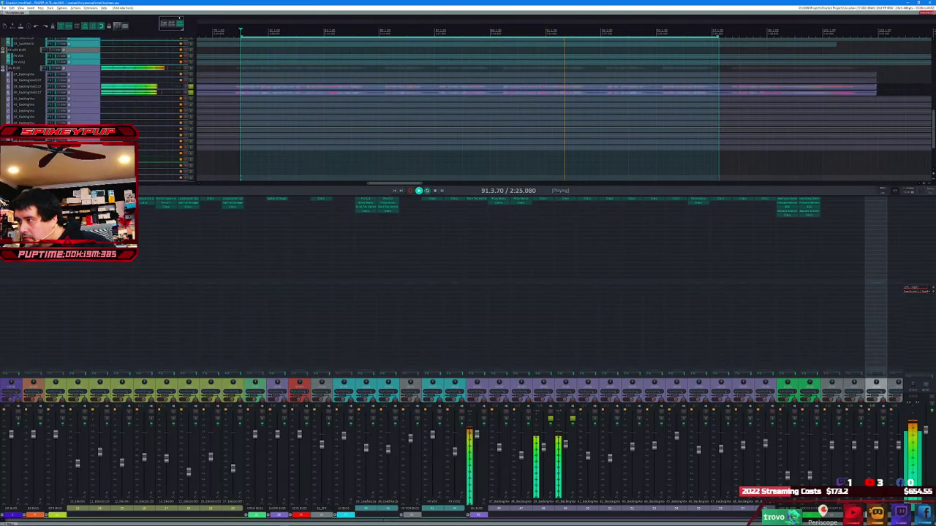
- Add the Blue Cat's Chorus stereo plug-in to the Chorus track and move its window above the backing vocal channels
click(853, 387)
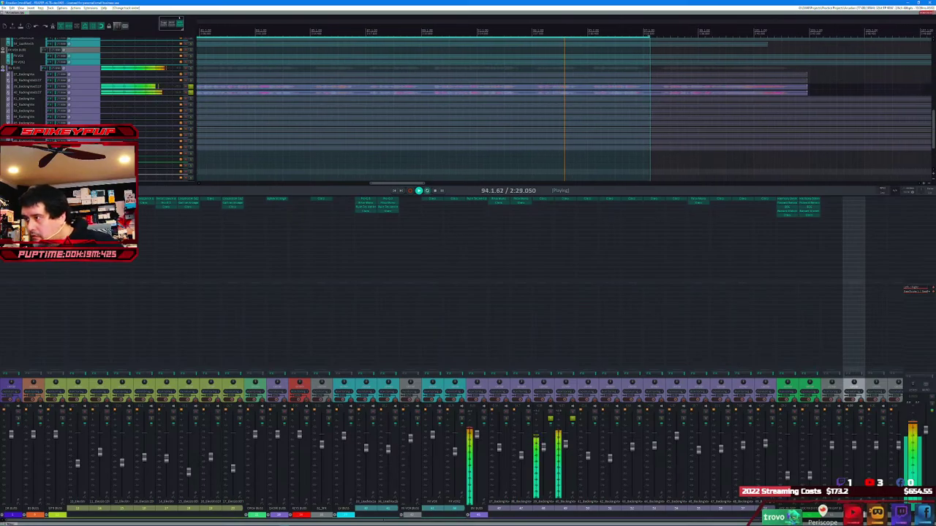
double_click(853, 199)
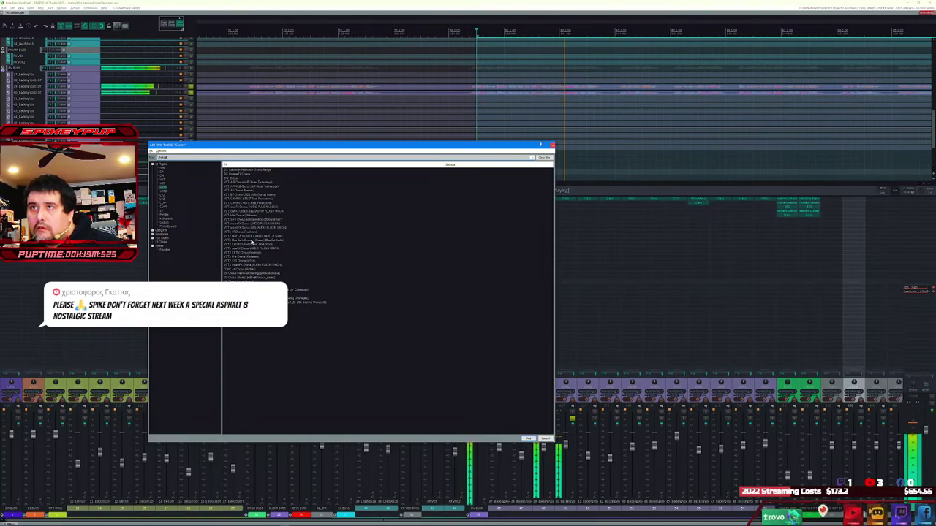
double_click(251, 240)
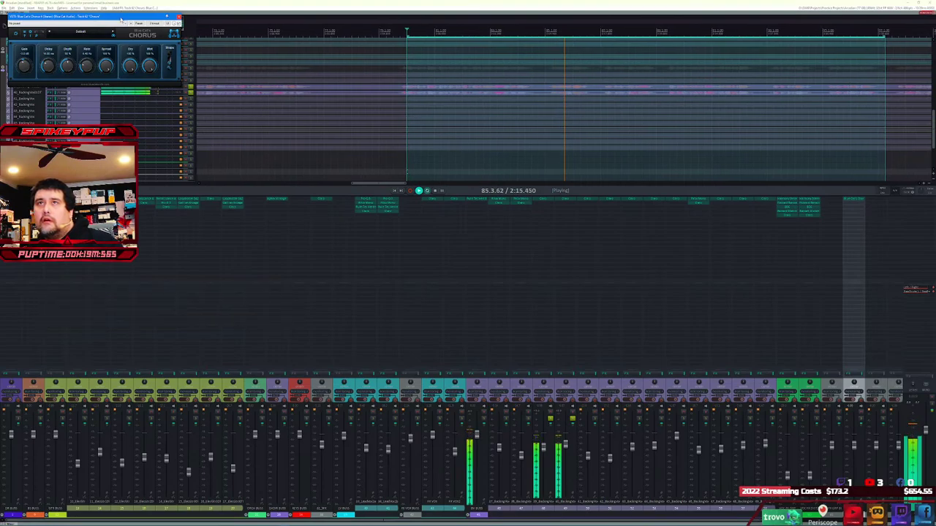
drag(122, 17, 647, 253)
- Try the Clean Chorus III factory preset in Blue Cat's Chorus
click(614, 266)
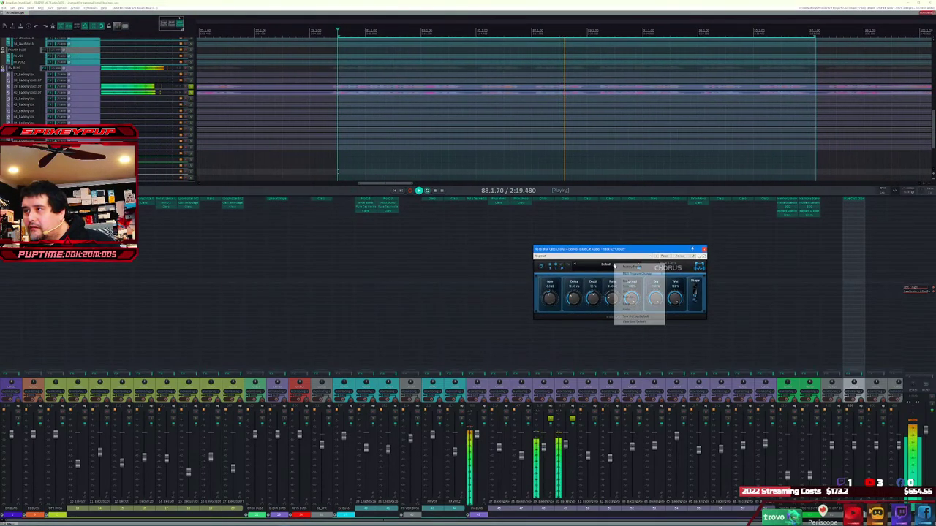
mouse_move(636, 267)
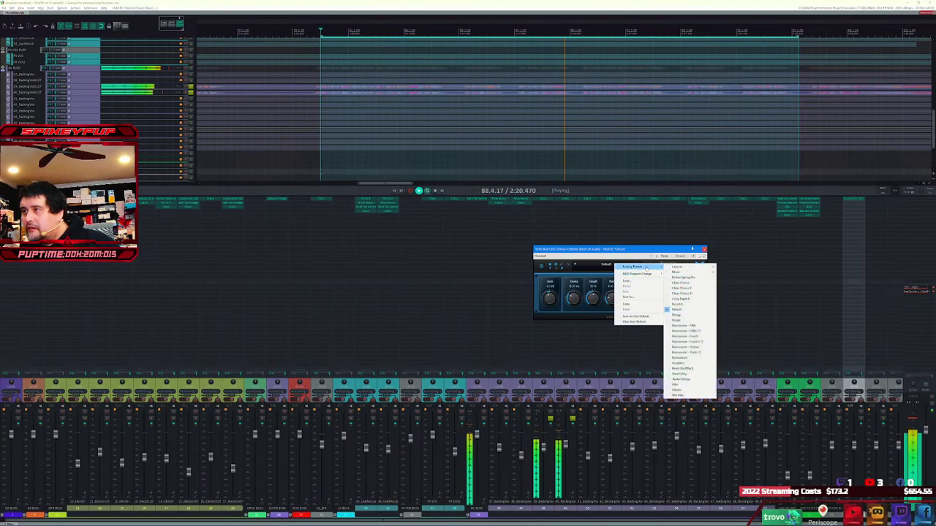
click(708, 299)
- Load the factory preset listed just below Clean Chorus III and increase the chorus spread
click(614, 264)
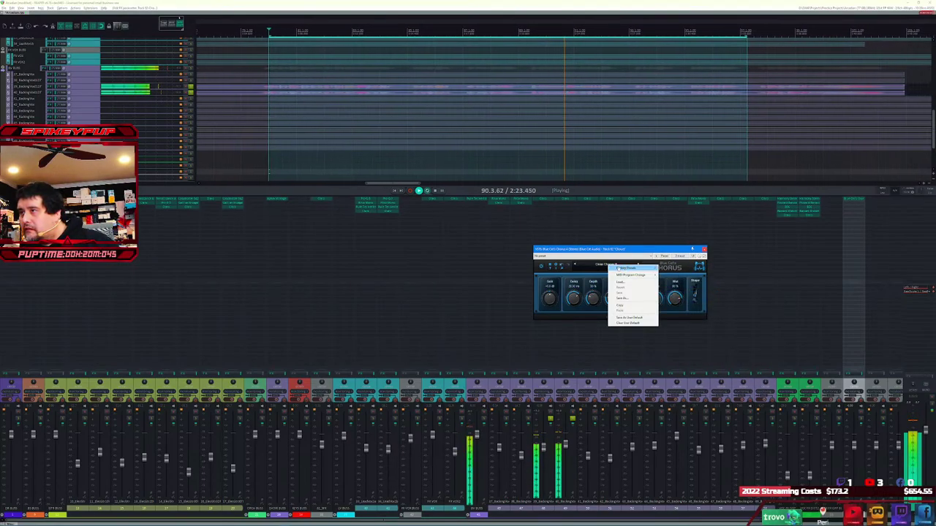
mouse_move(627, 267)
mouse_move(670, 275)
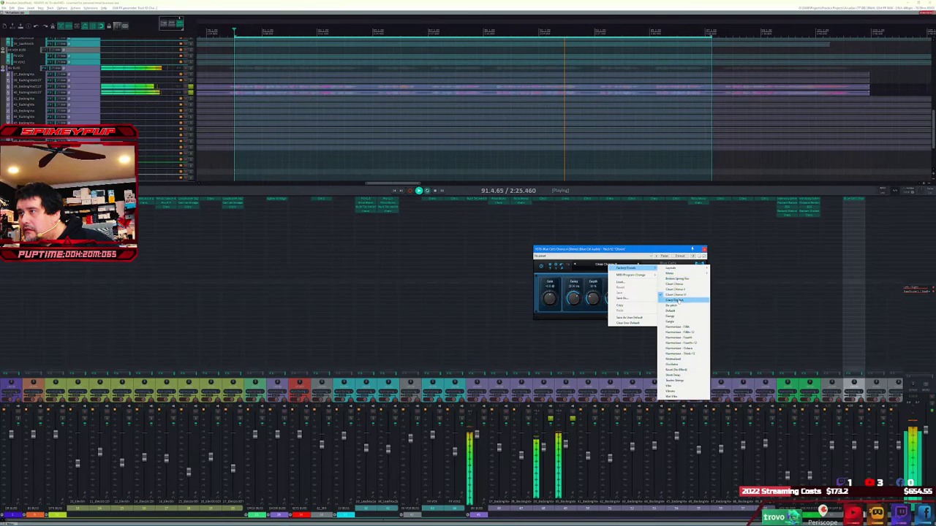
click(674, 300)
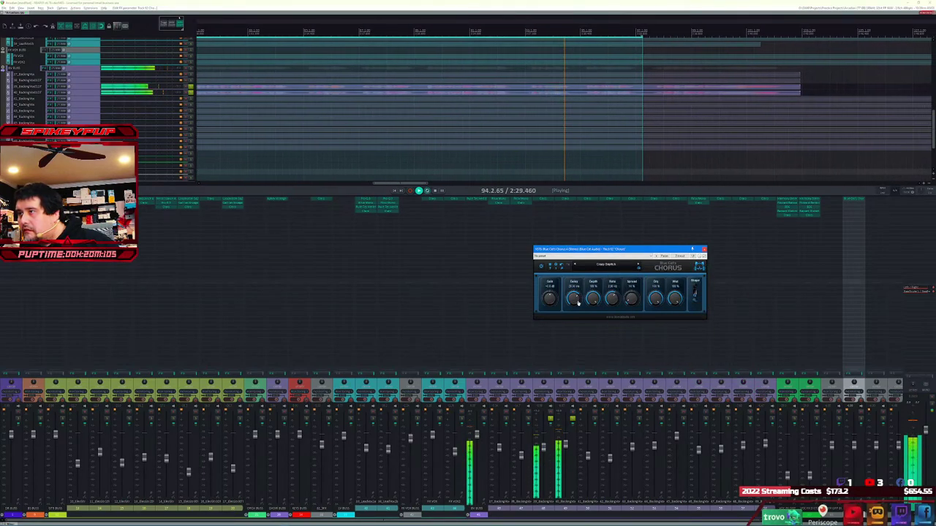
drag(628, 298, 628, 300)
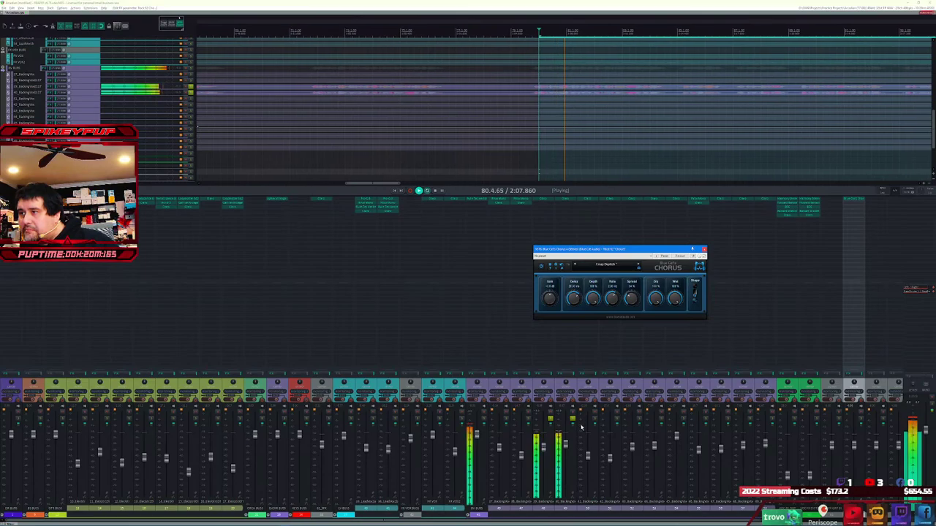
- Solo the first two backing vocals as well, and pan the first and third left and the second and fourth right
click(567, 388)
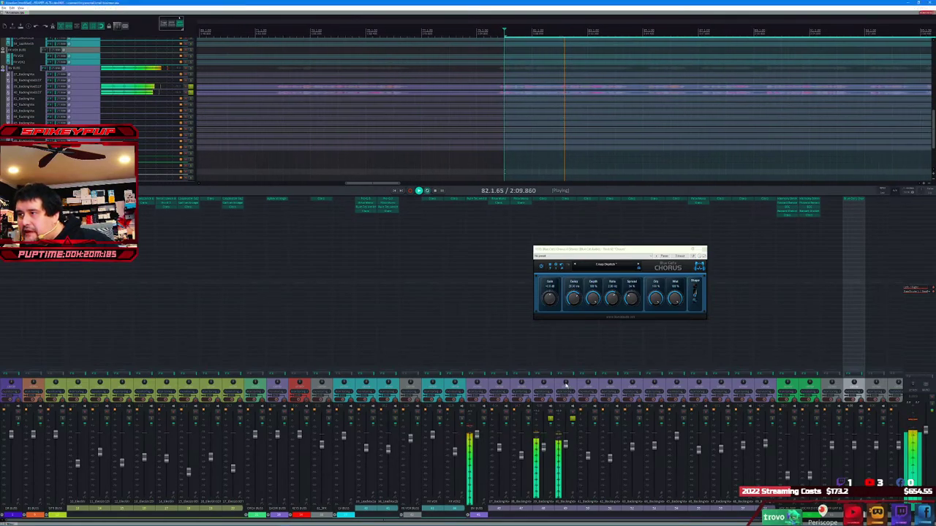
click(545, 389)
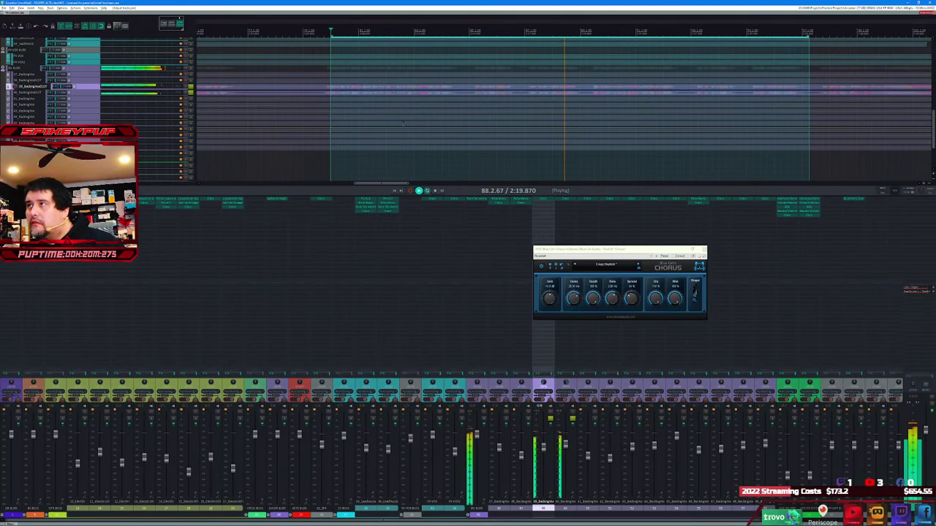
click(505, 422)
click(504, 423)
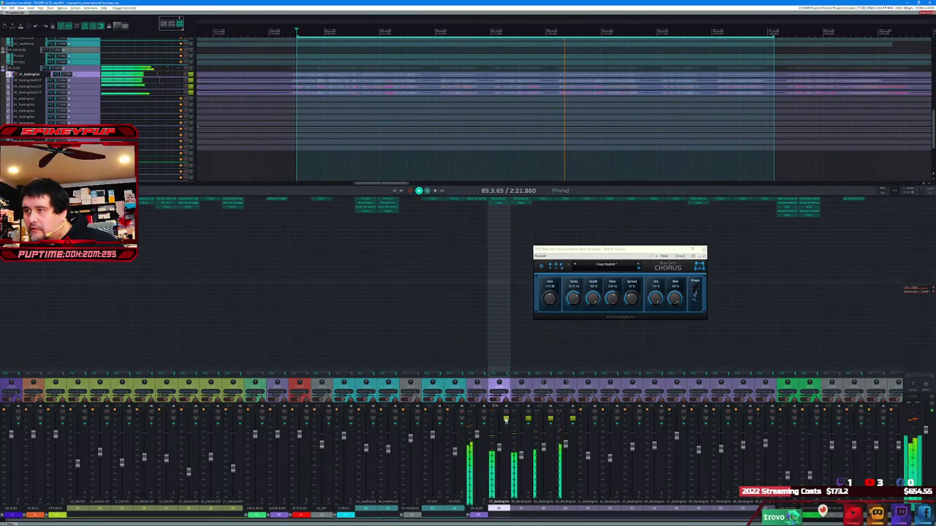
click(520, 384)
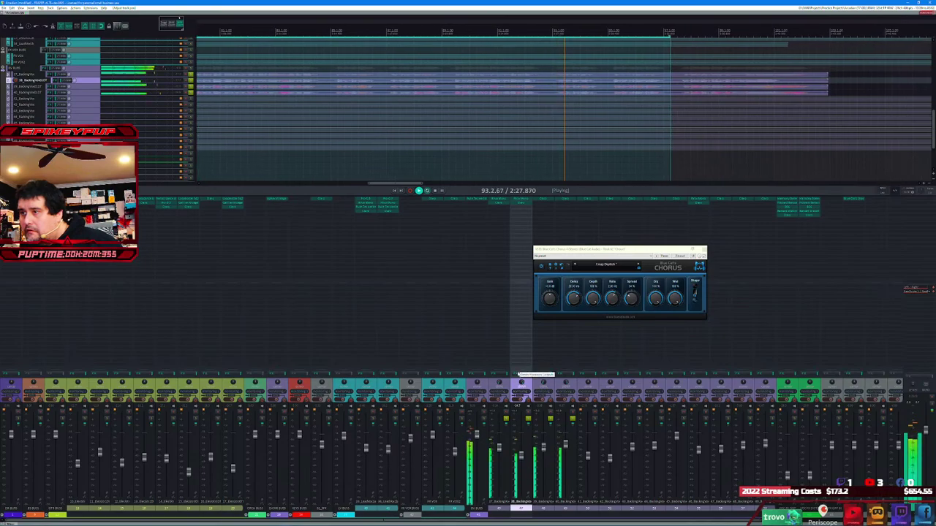
- Fine-tune the first backing vocal's volume and add a send from the backing vocal bus to the Chorus track
click(499, 450)
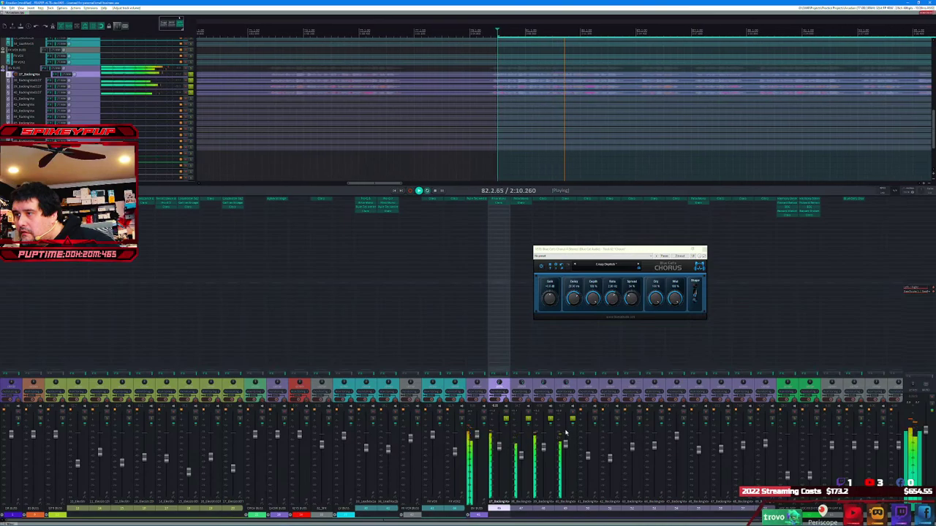
click(484, 429)
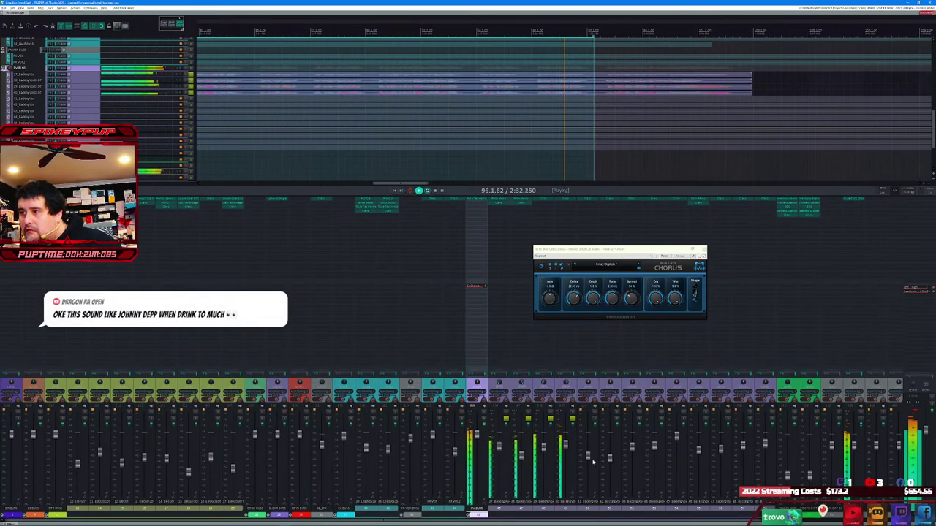
- Solo backing vocals 41 and 42 as well, and raise both of their volume levels slightly
click(593, 438)
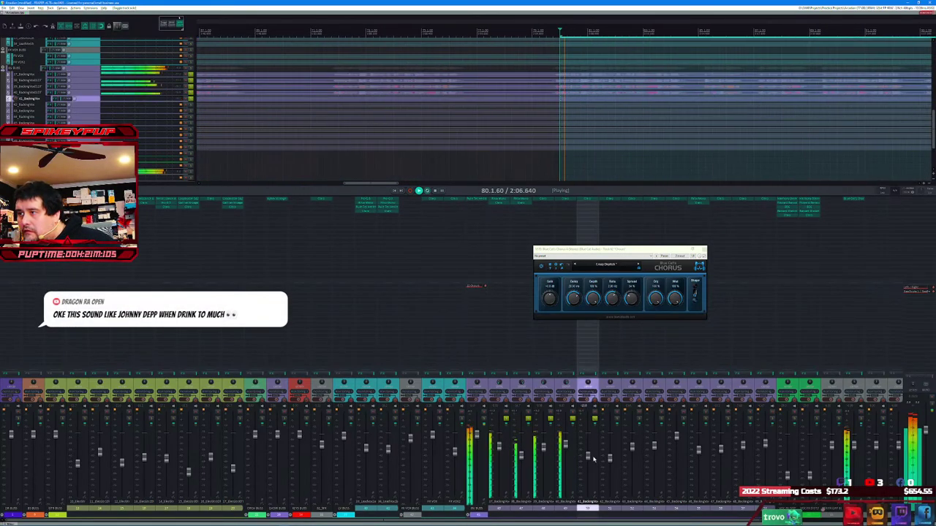
click(617, 421)
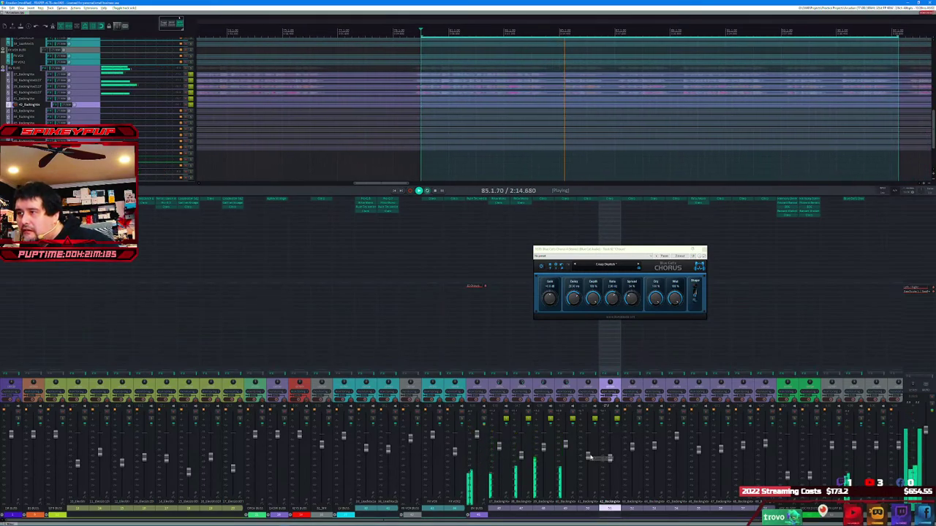
click(588, 457)
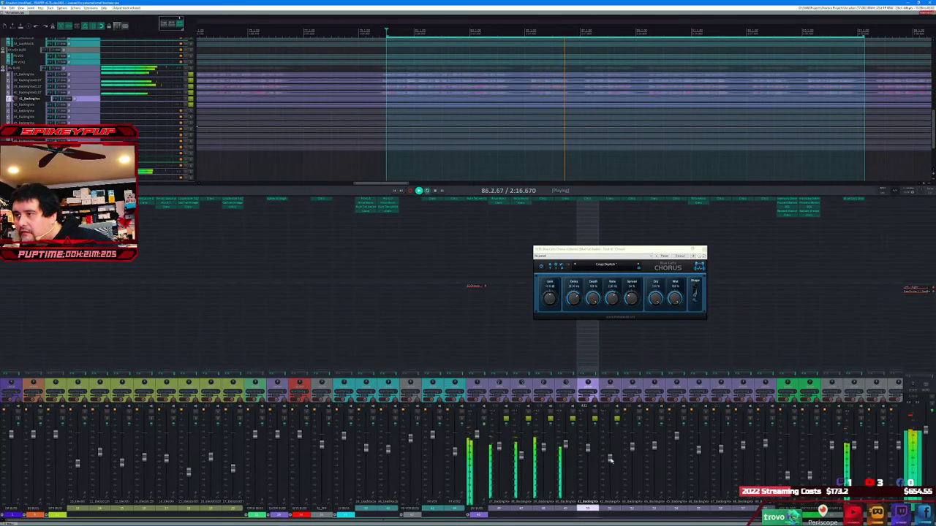
click(610, 456)
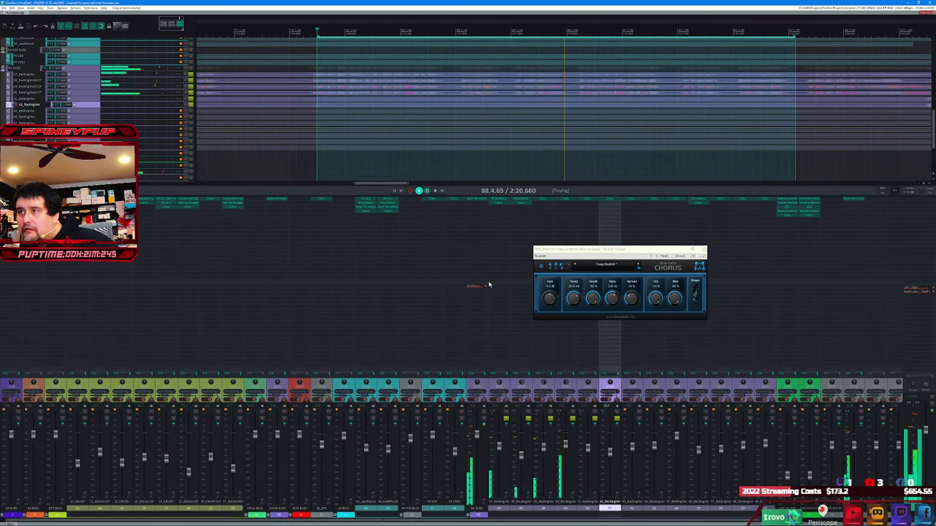
- Stop playback and unsolo all the backing vocal tracks
key(space)
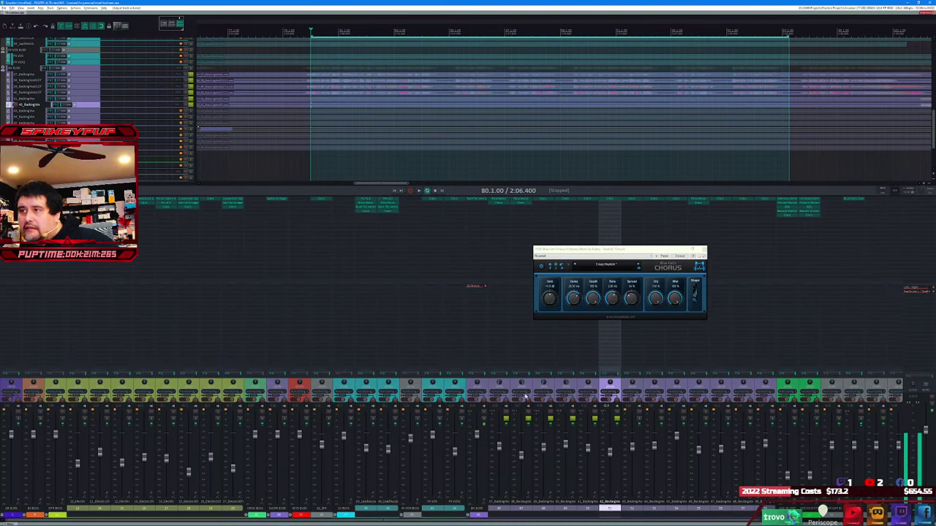
click(509, 421)
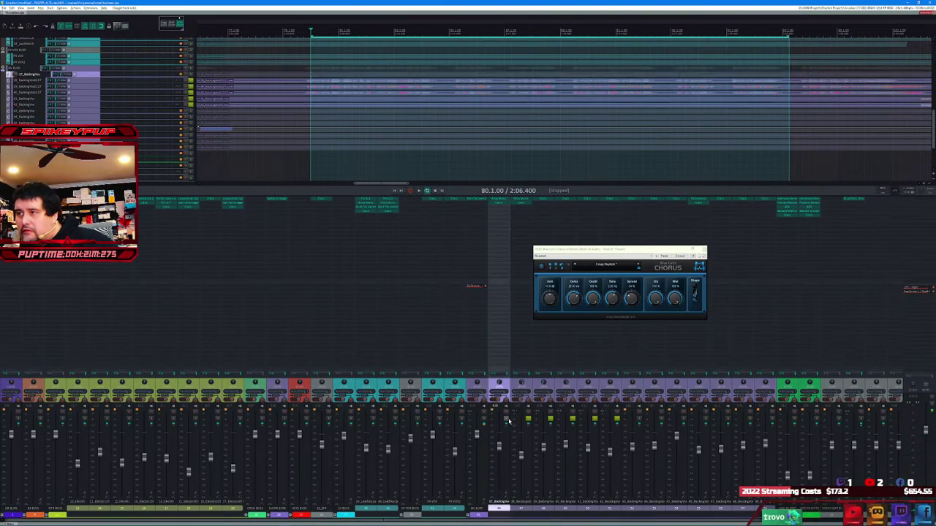
click(529, 421)
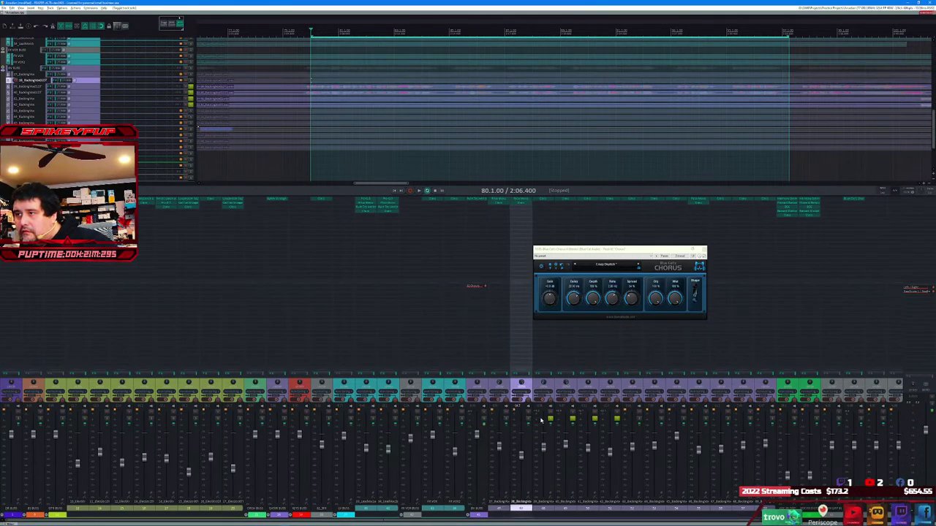
click(551, 421)
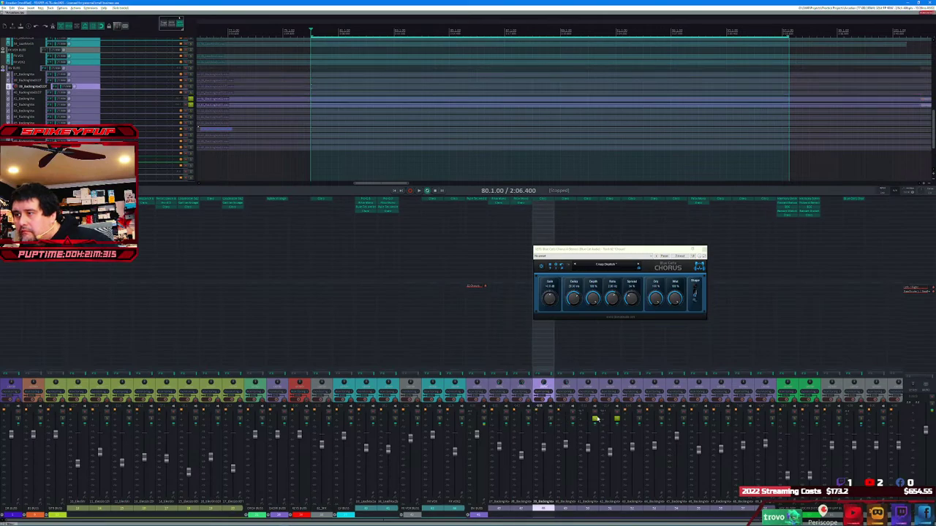
click(596, 420)
click(616, 420)
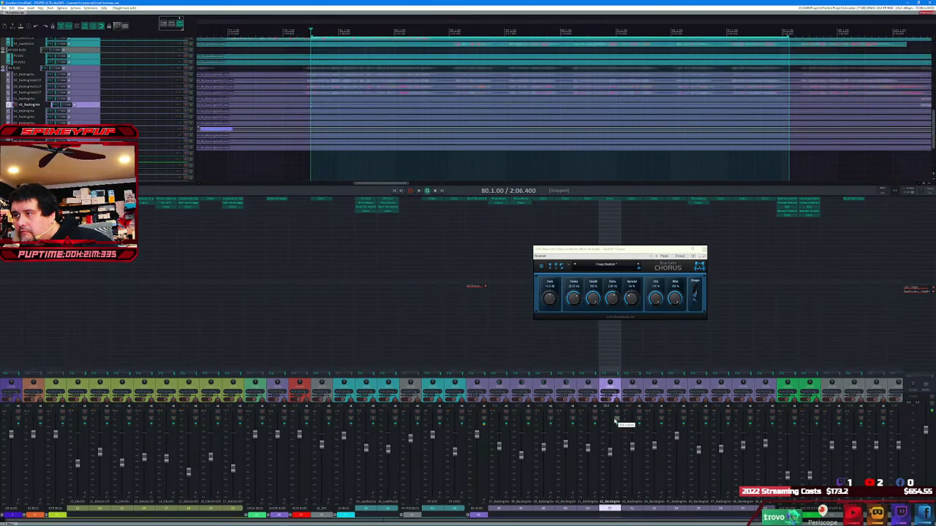
- Play the full mix and lower the volumes of the backing vocal bus and the lead vocal bus
key(space)
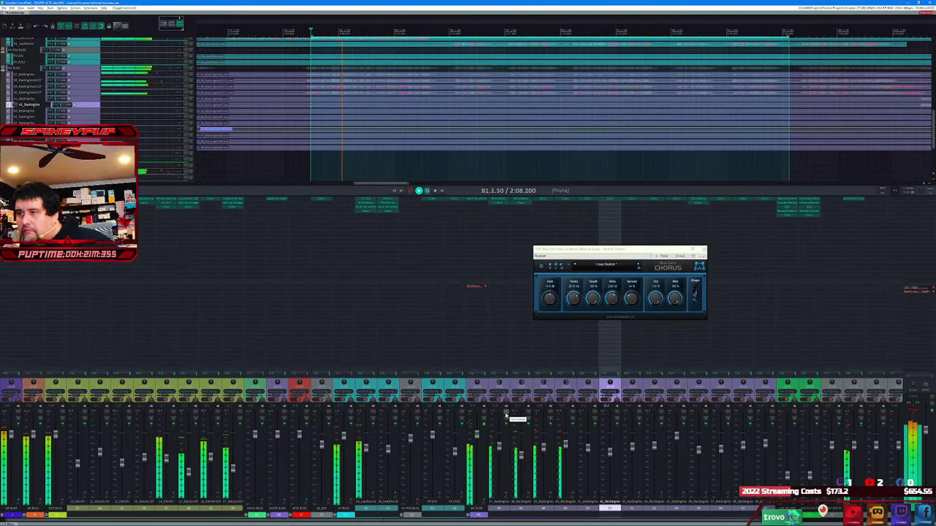
click(476, 434)
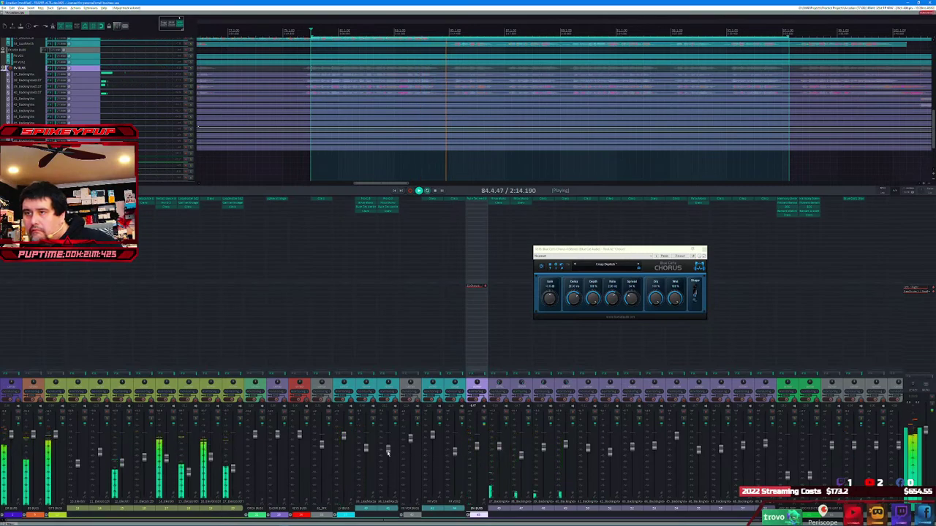
click(343, 439)
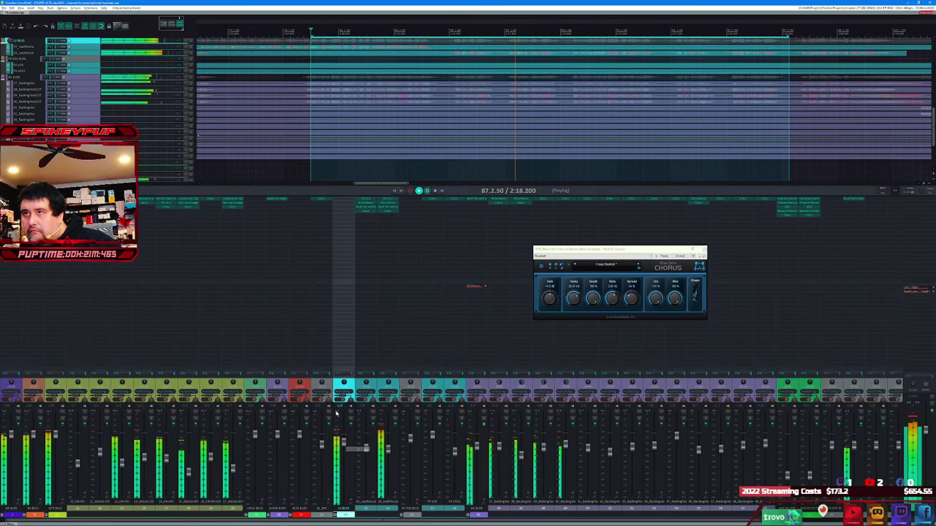
- Add a send from the lead vocal bus to the Chorus track
click(351, 428)
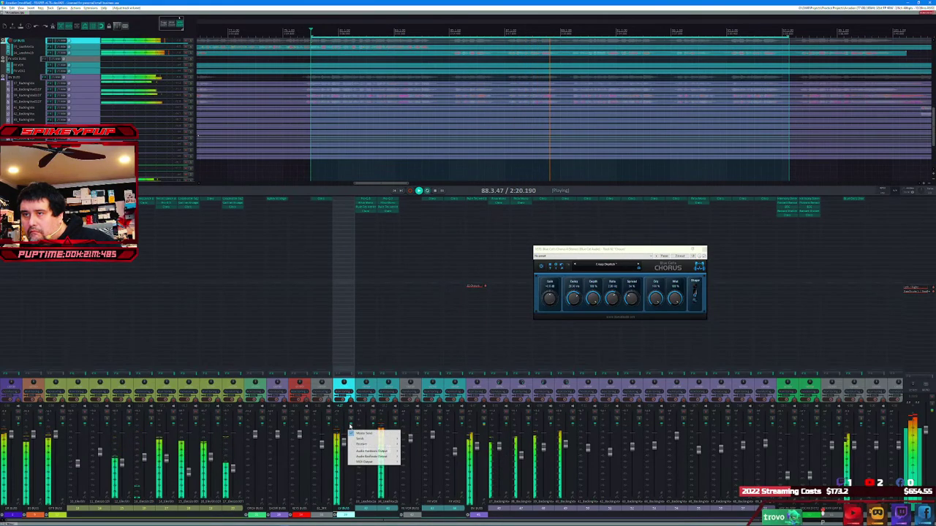
mouse_move(372, 441)
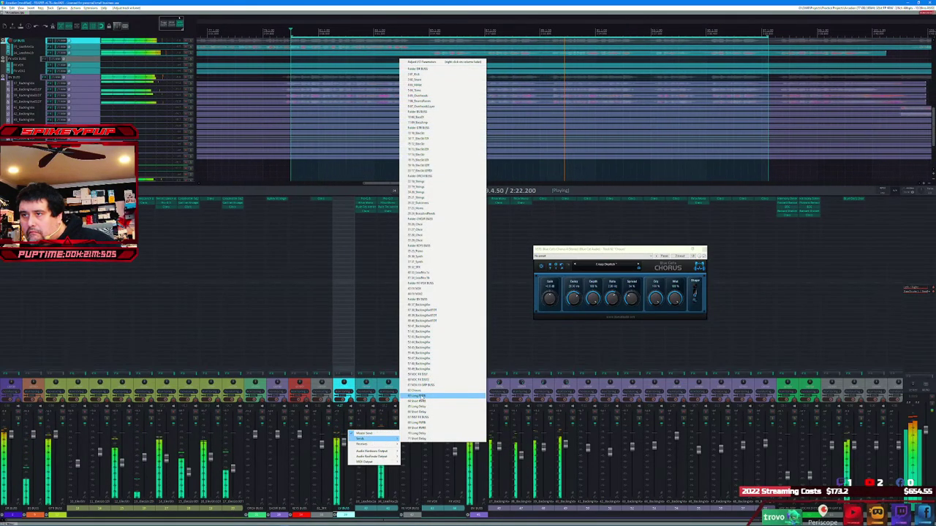
click(420, 391)
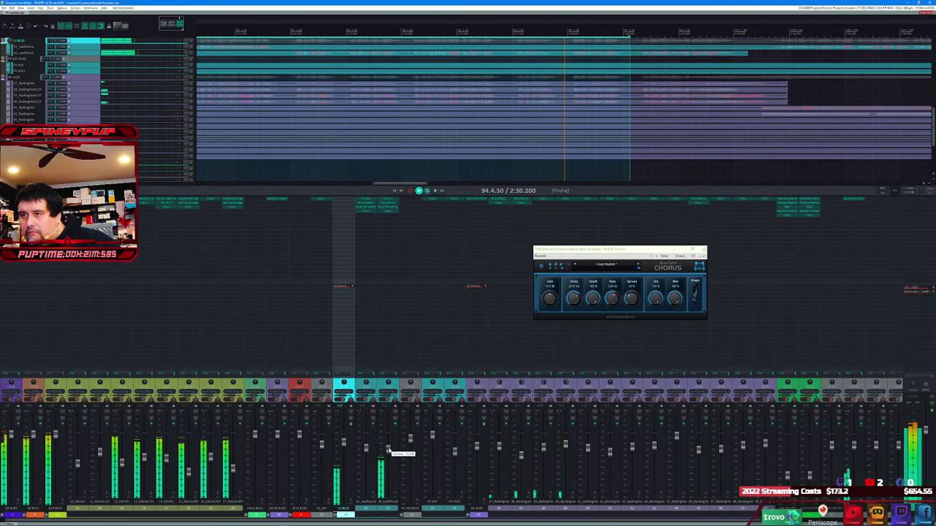
- Lower both lead vocal tracks slightly and add a send from the lead vocal bus to the first VOC FX track
click(388, 449)
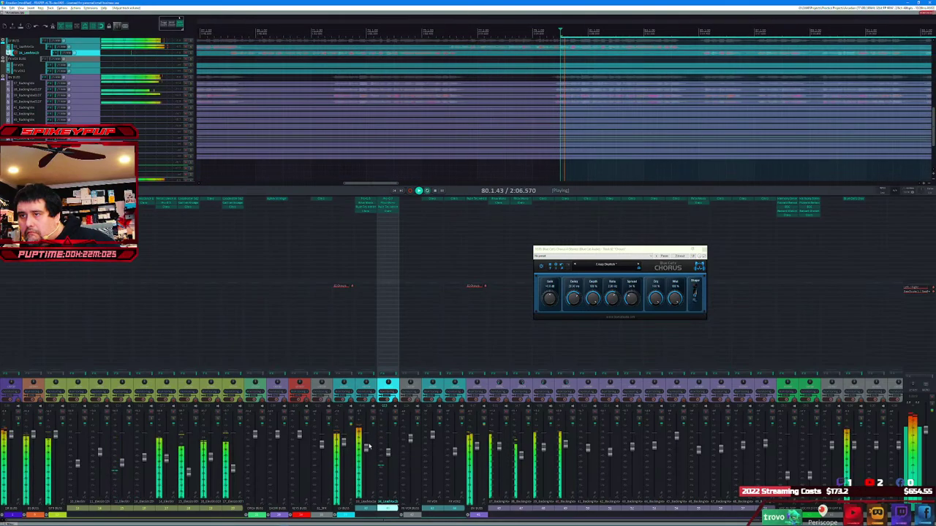
click(367, 449)
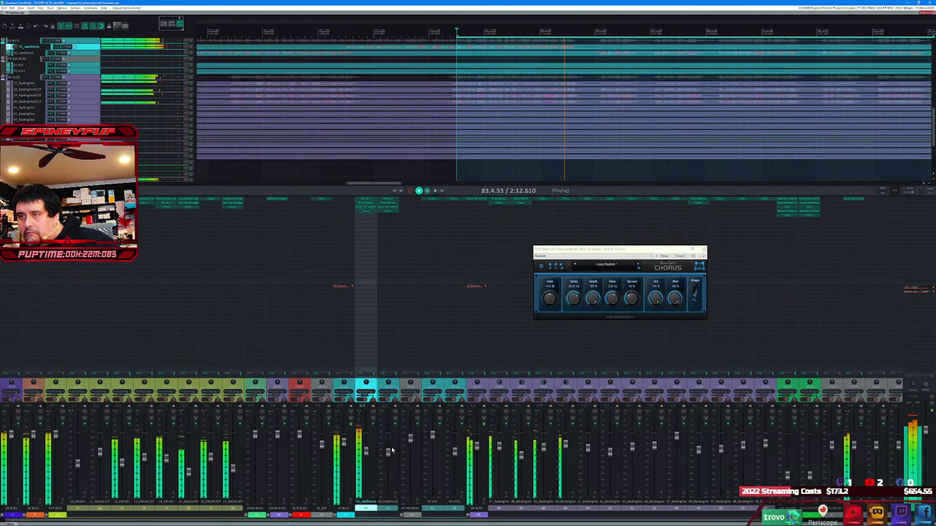
click(350, 427)
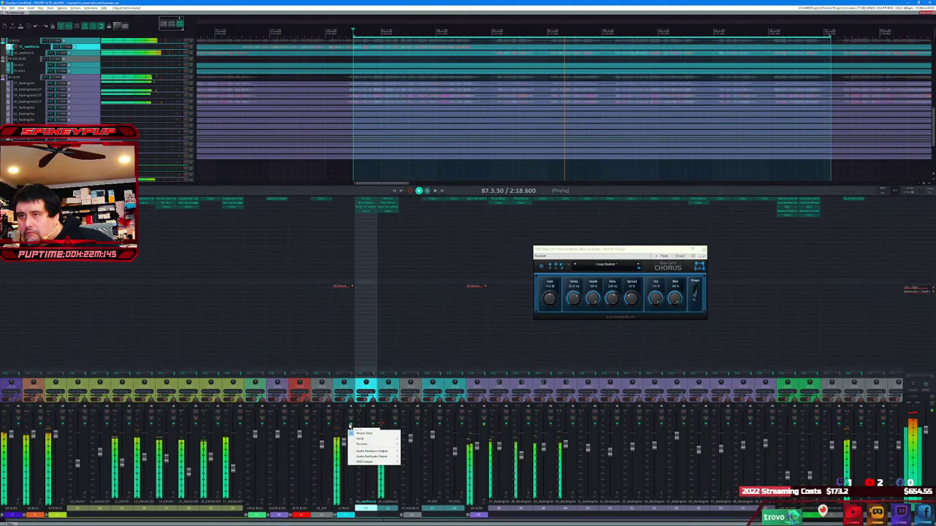
mouse_move(385, 439)
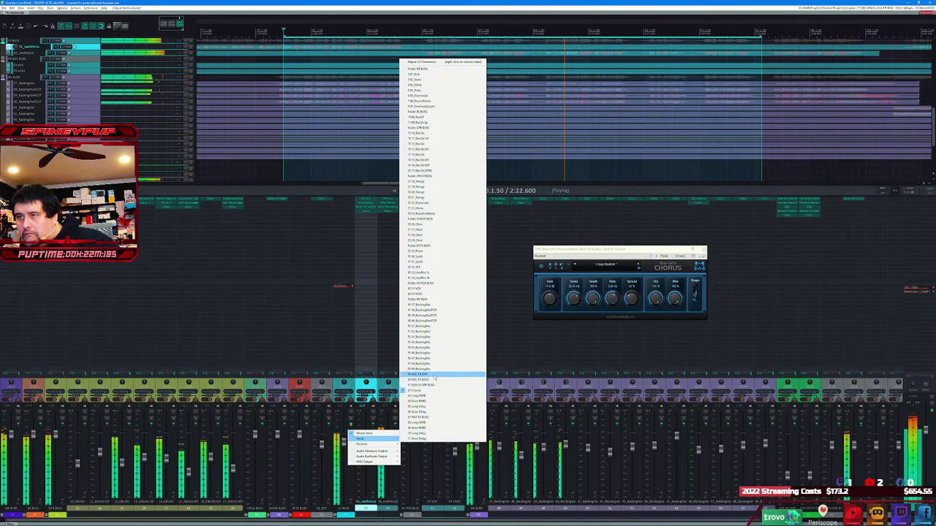
click(435, 375)
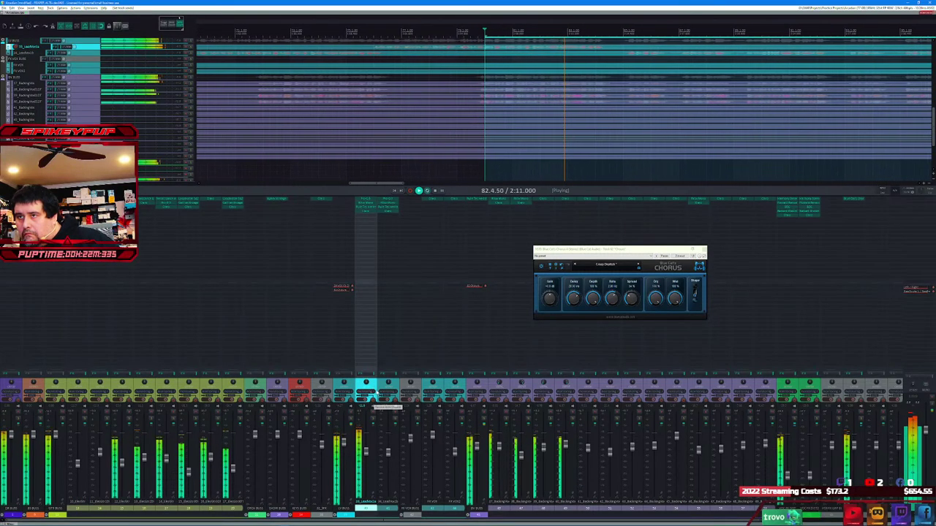
- Adjust the pan positions of the two lead vocal tracks by ear while the mix loops, and stop playback
click(388, 383)
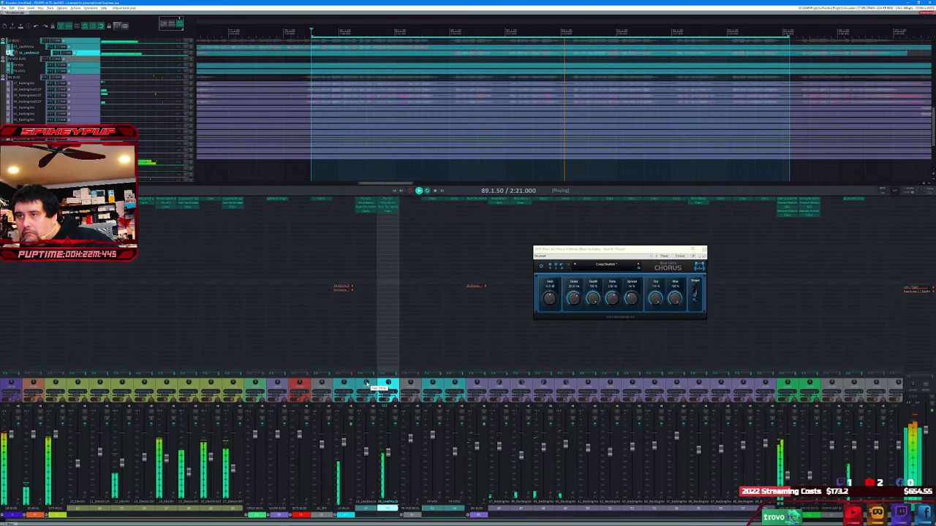
click(366, 383)
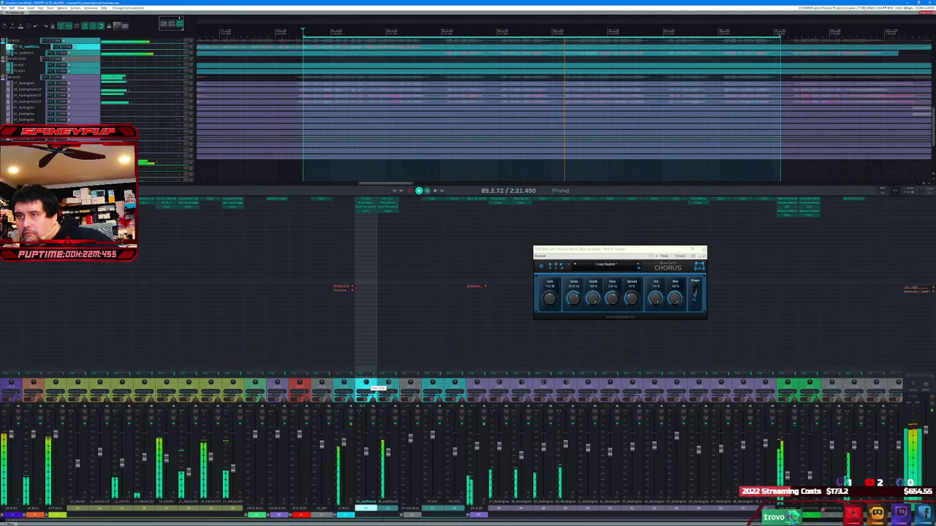
click(390, 384)
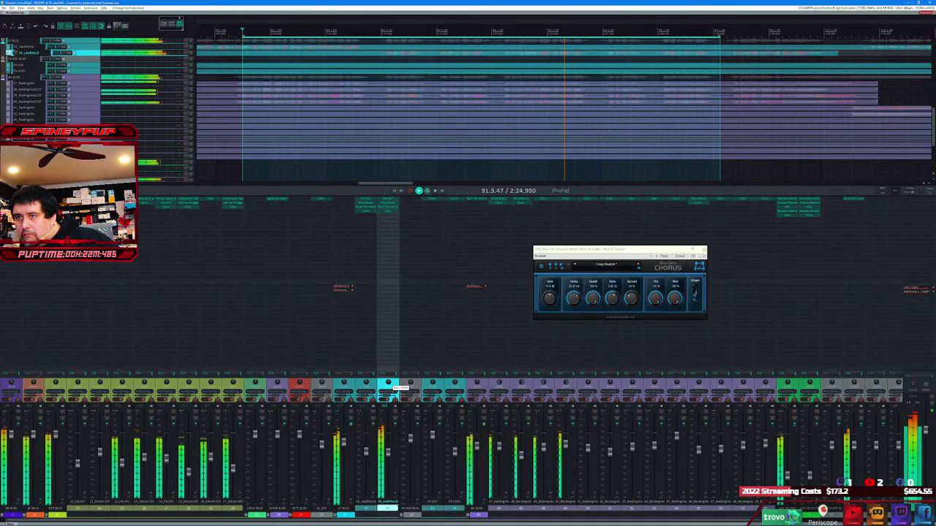
click(367, 384)
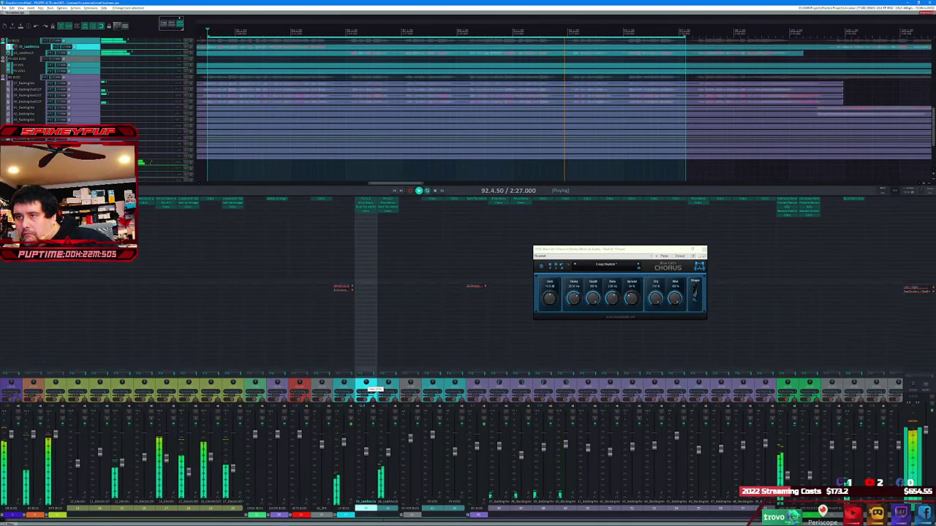
click(388, 384)
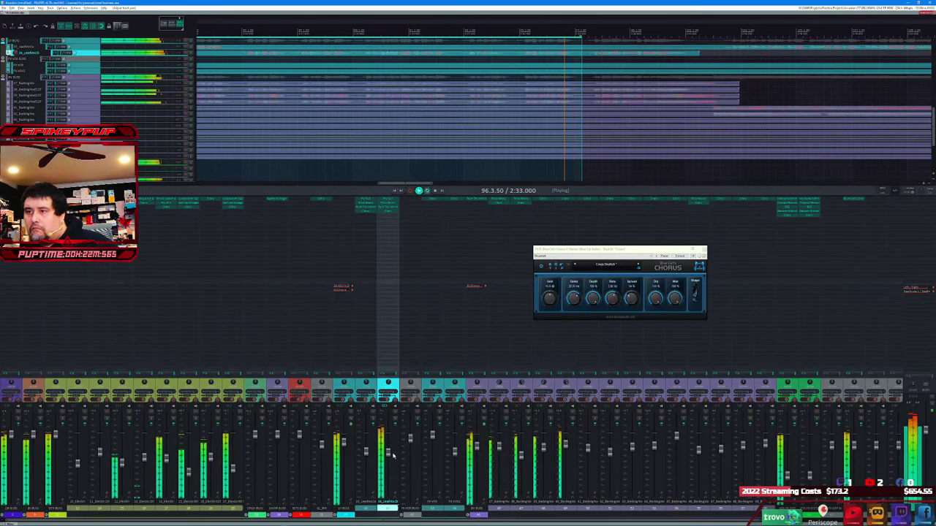
key(space)
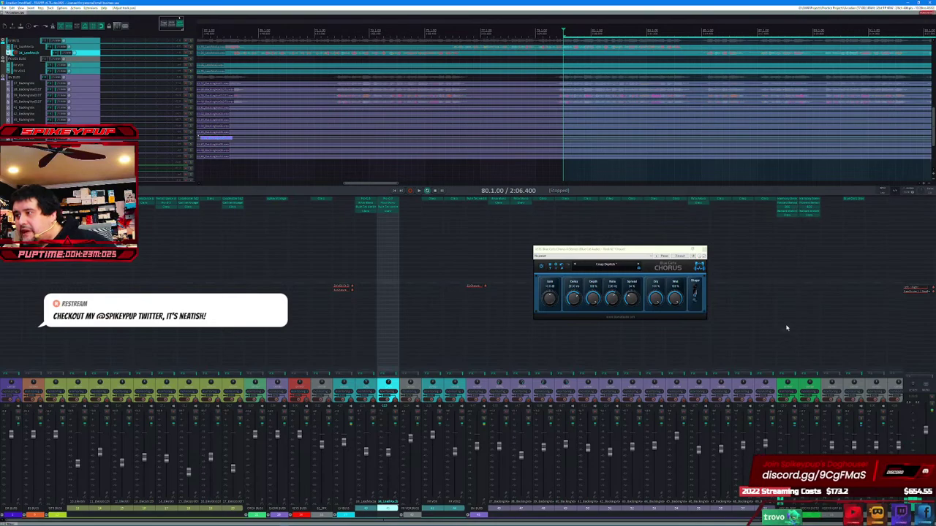
- Open the BDE plugin on the first VOC FX track and adjust its lowest arc slider
double_click(785, 211)
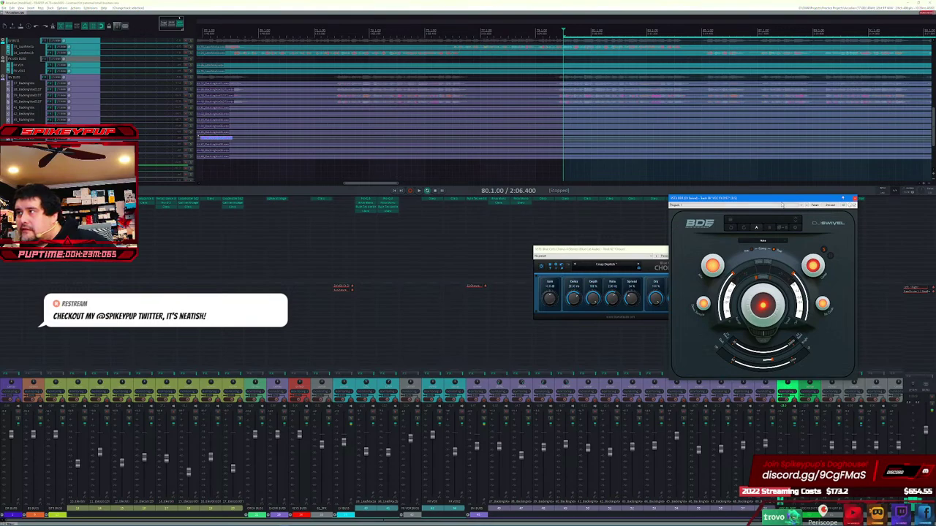
drag(782, 205, 492, 201)
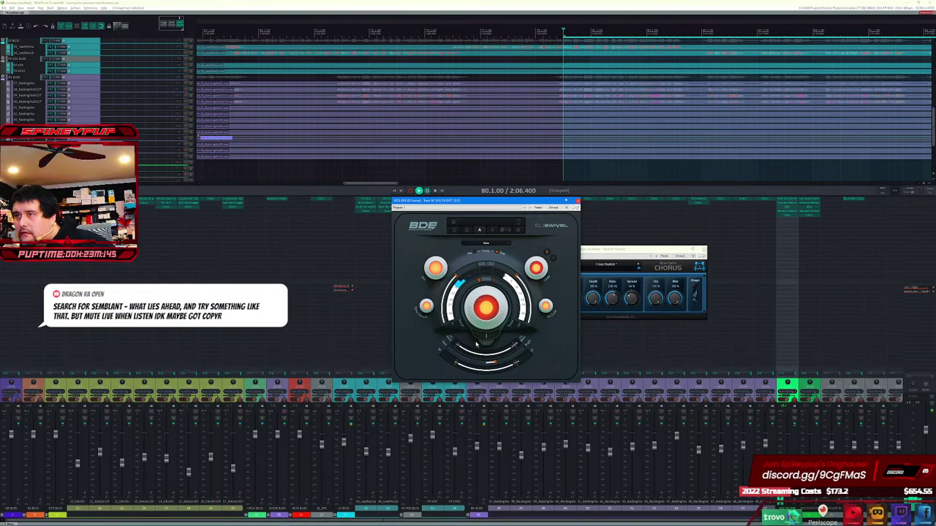
drag(491, 360, 494, 365)
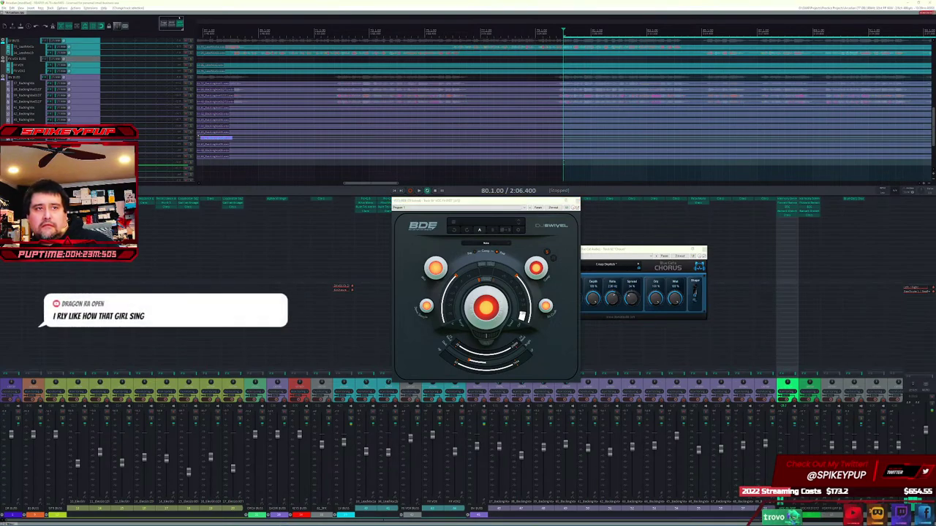
- Switch to the web browser, shrink its window over the project and pause the YouTube video
click(697, 5)
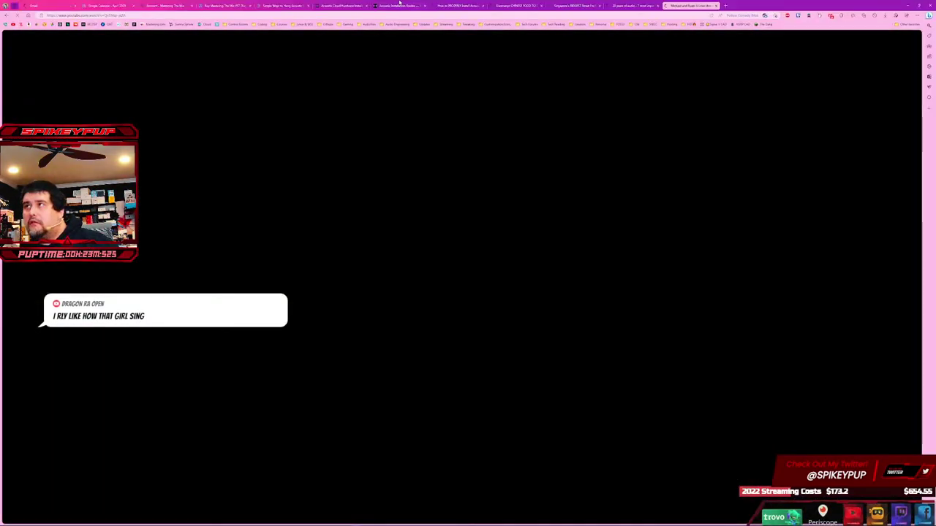
drag(696, 5, 364, 164)
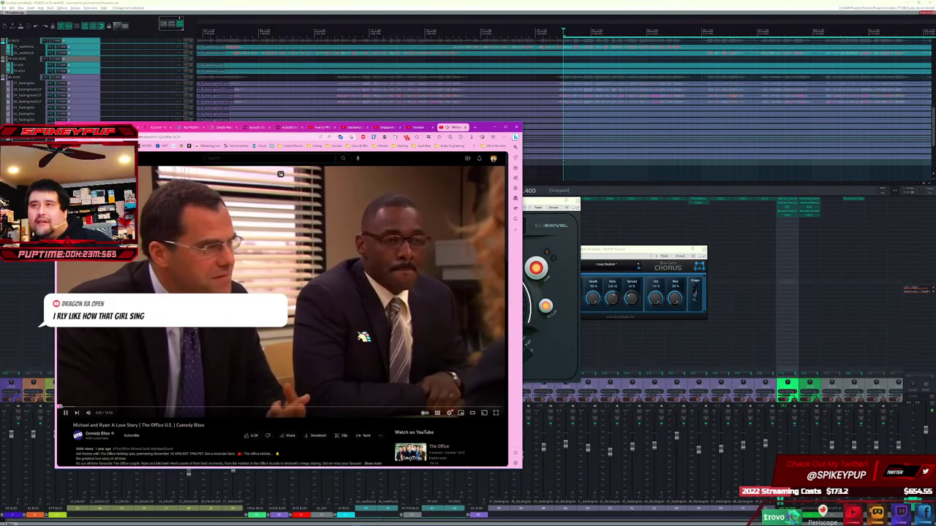
click(332, 293)
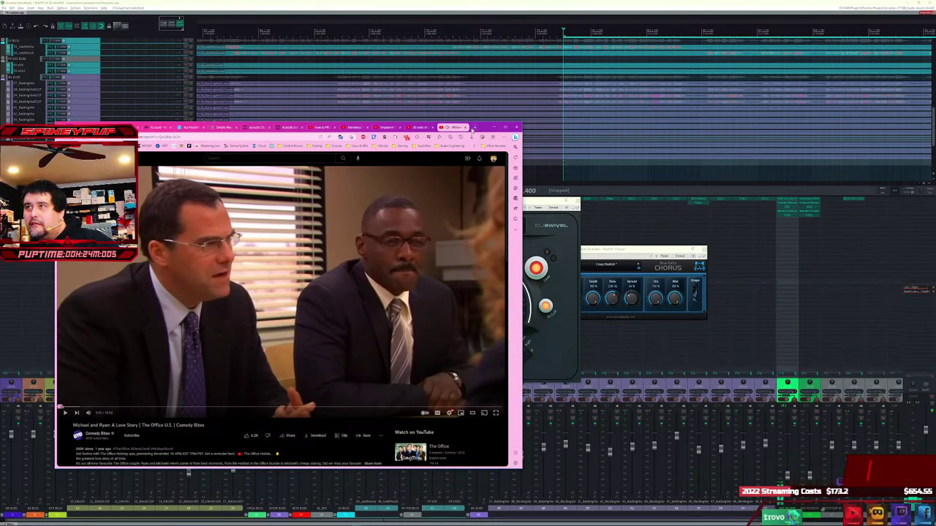
- Open YouTube in a new browser tab and search for "semblant what lies ahead"
click(476, 128)
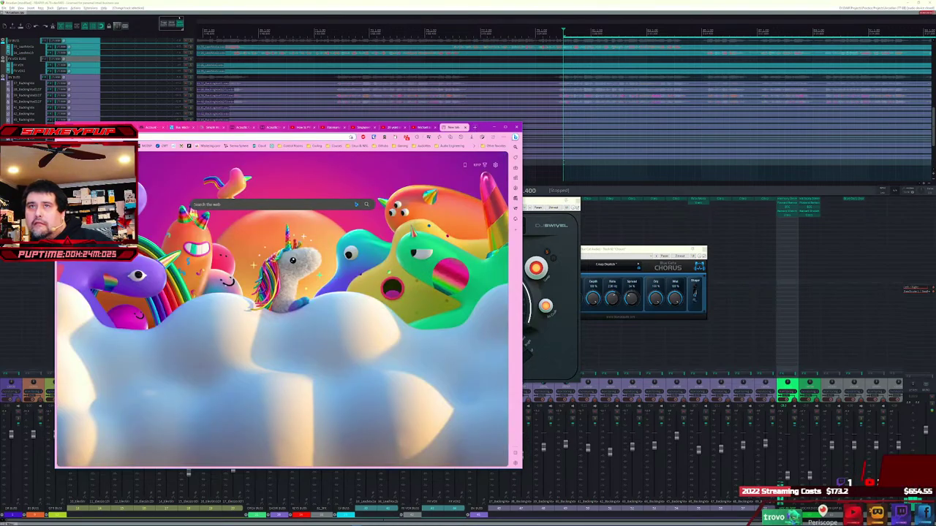
key(Return)
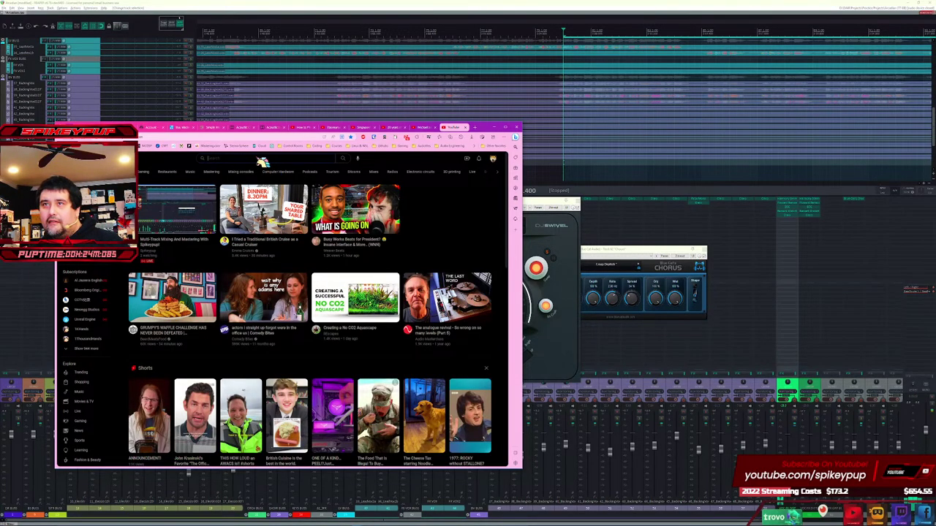
click(263, 160)
text(semblant)
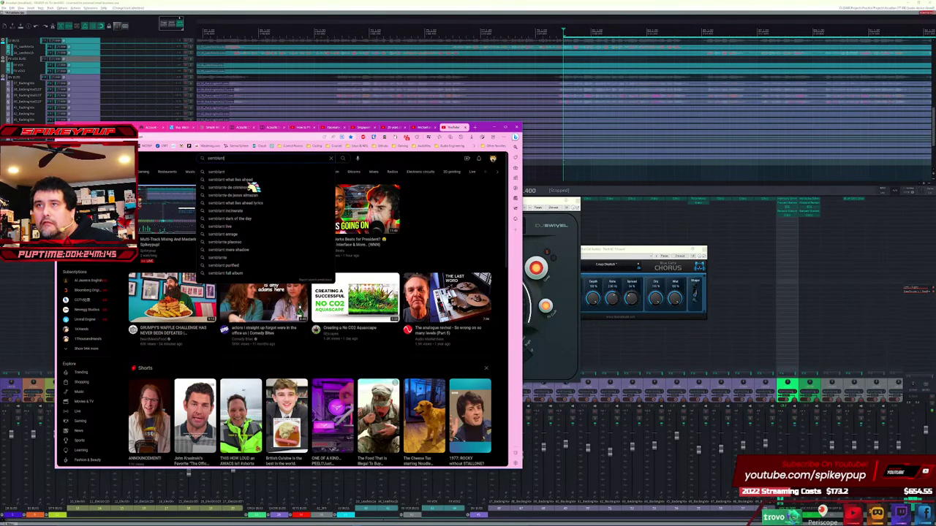
click(249, 180)
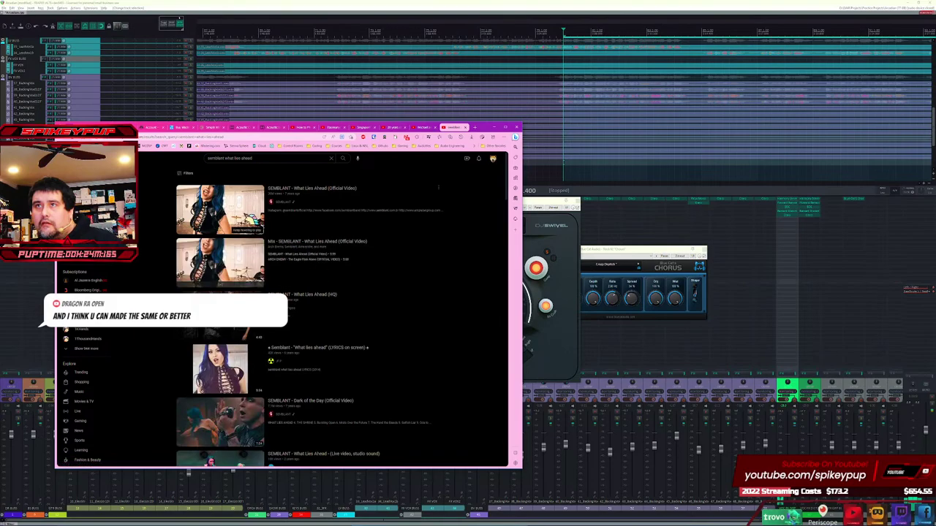
- Play part of the official "SEMBLANT - What Lies Ahead" video as a reference, pause it, and minimize the browser to return to the mix
click(232, 212)
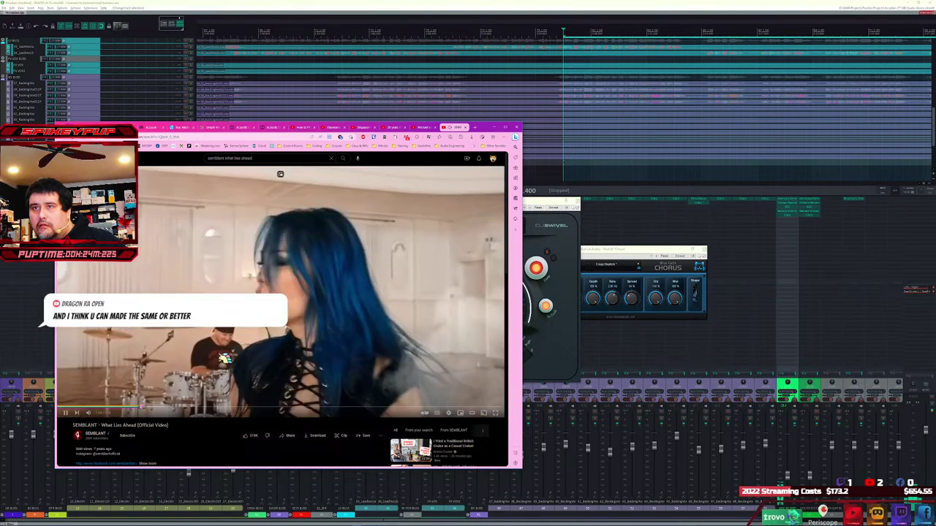
click(367, 366)
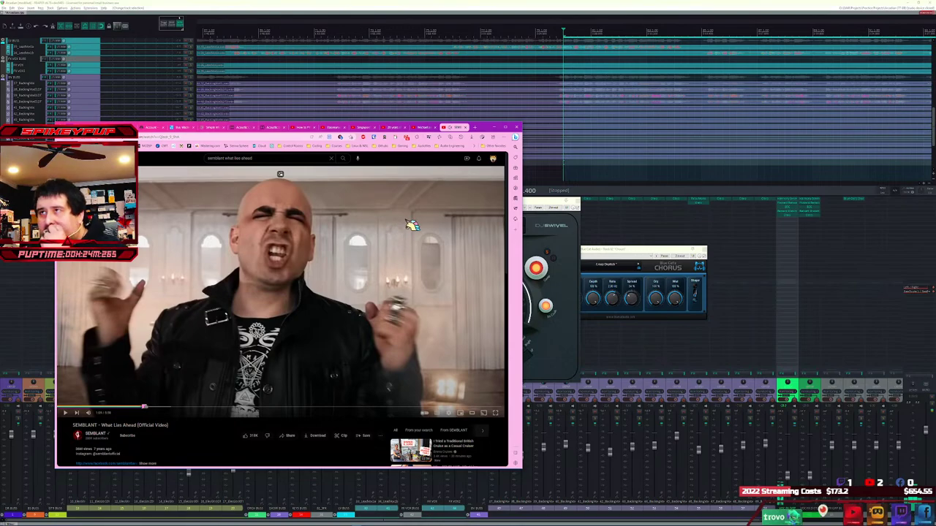
click(492, 127)
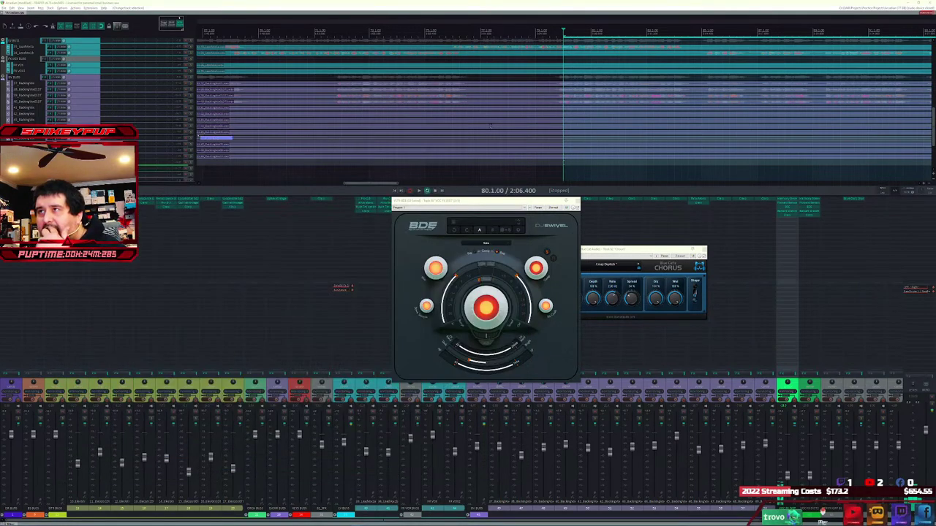
- Adjust the lowest arc slider of the BDE plugin on the first VOC FX track, start playback, and close the plugin window
click(481, 267)
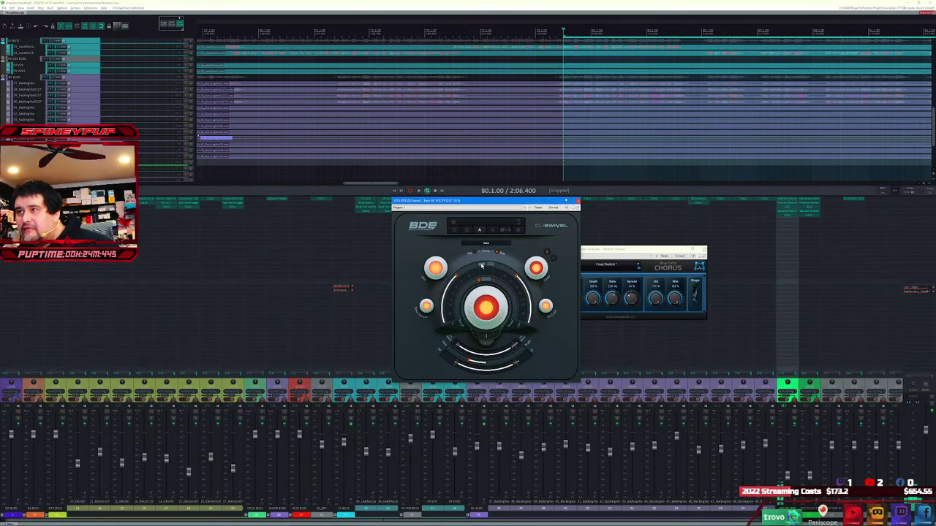
mouse_move(481, 266)
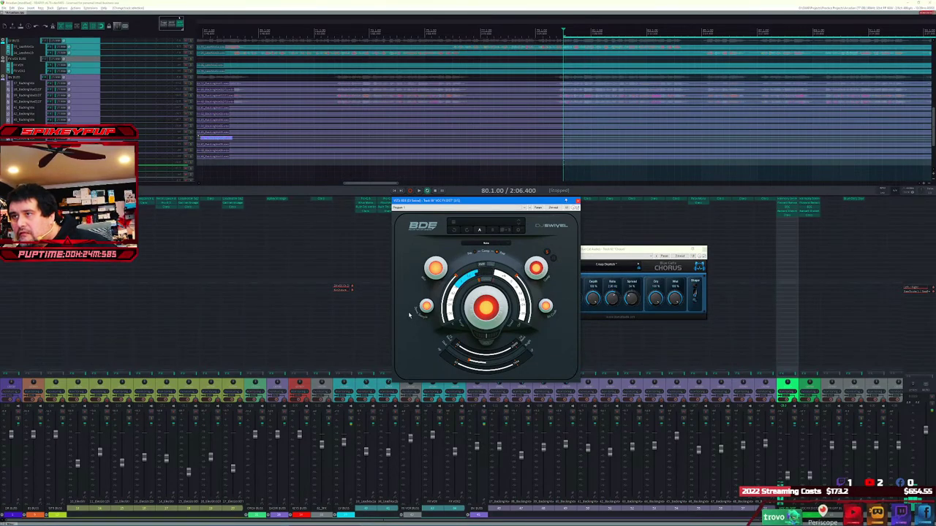
drag(426, 305, 426, 337)
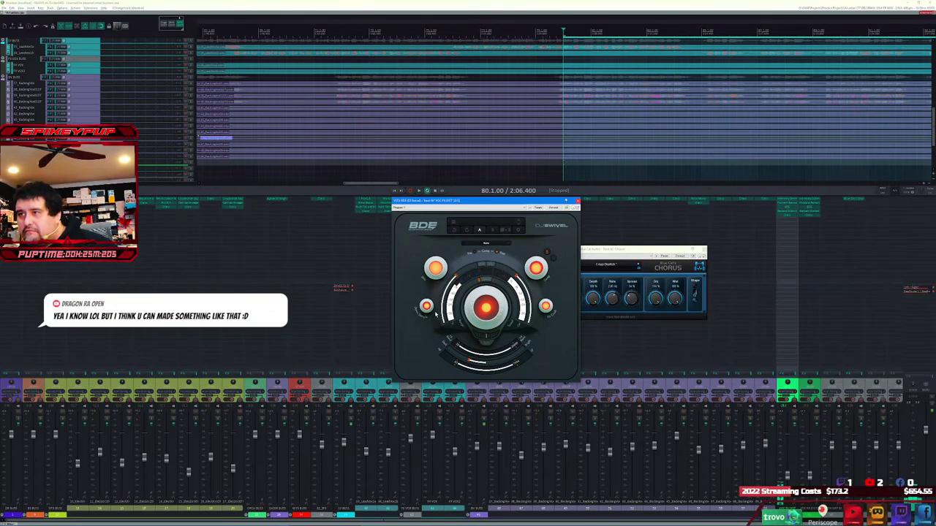
key(space)
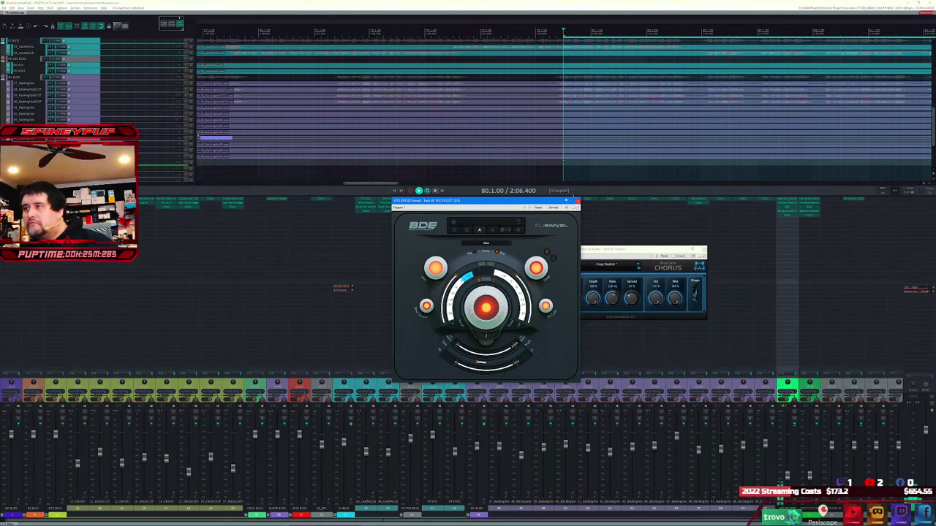
click(577, 201)
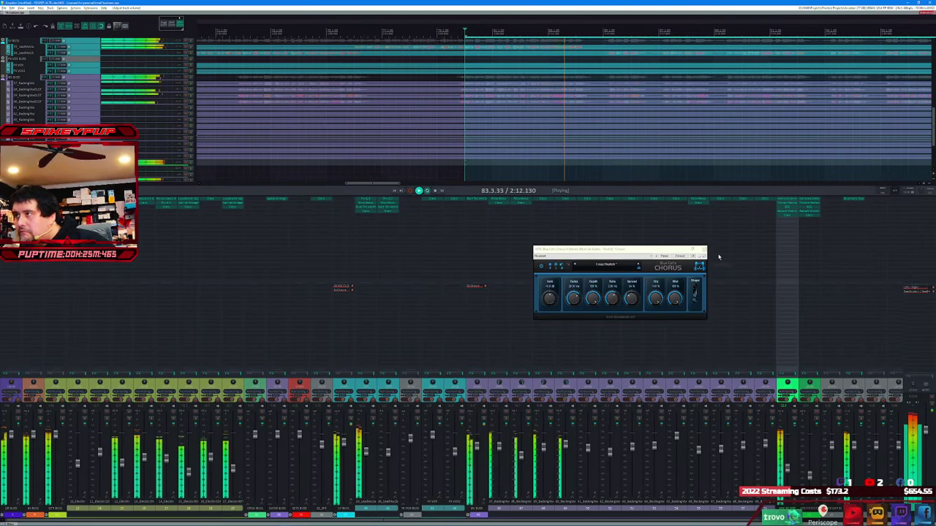
- Reopen the BDE plugin on the first VOC FX track to audition it in the looping mix, close it, and stop playback
double_click(786, 210)
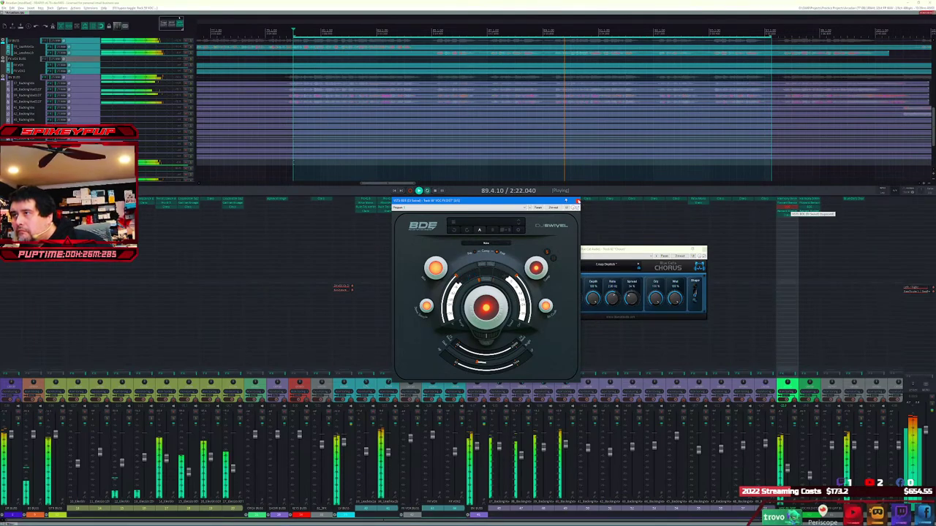
click(576, 201)
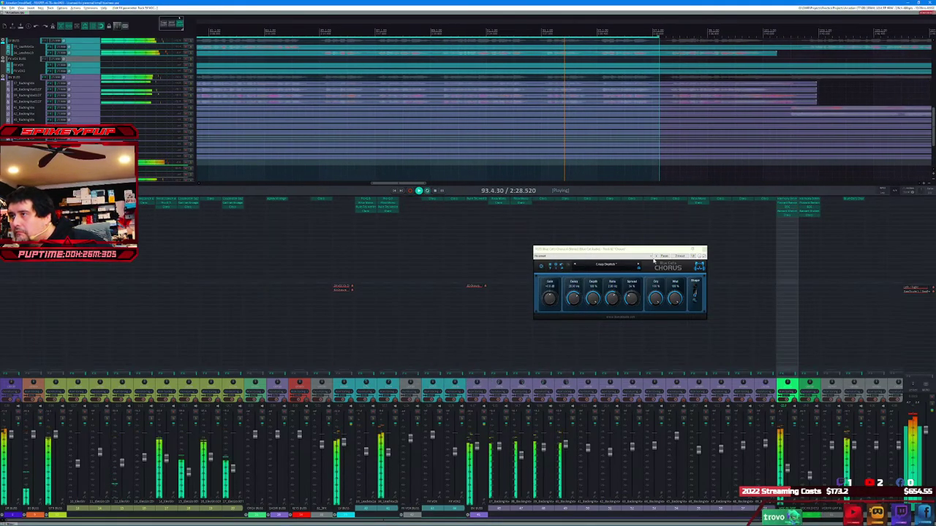
key(space)
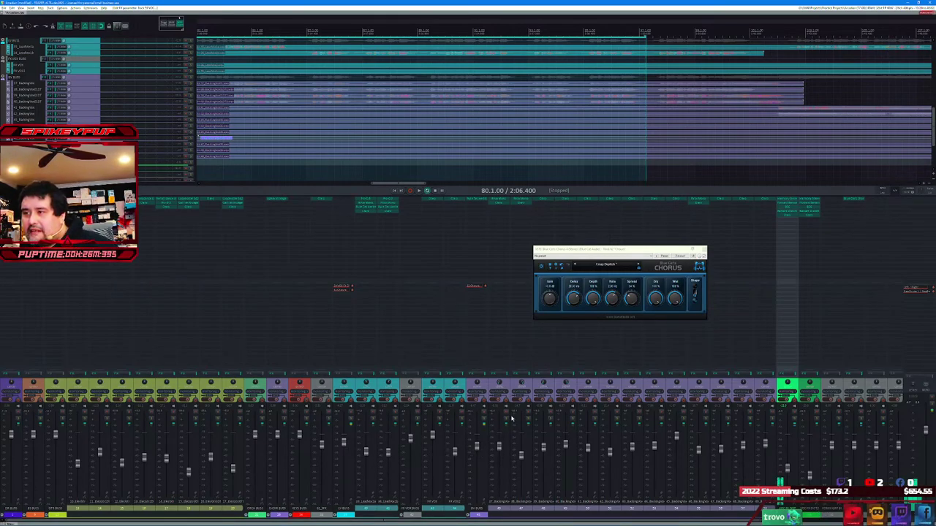
- Remove the lead vocal bus's send to the first VOC FX track, keeping its Chorus send, and resume playback
key(space)
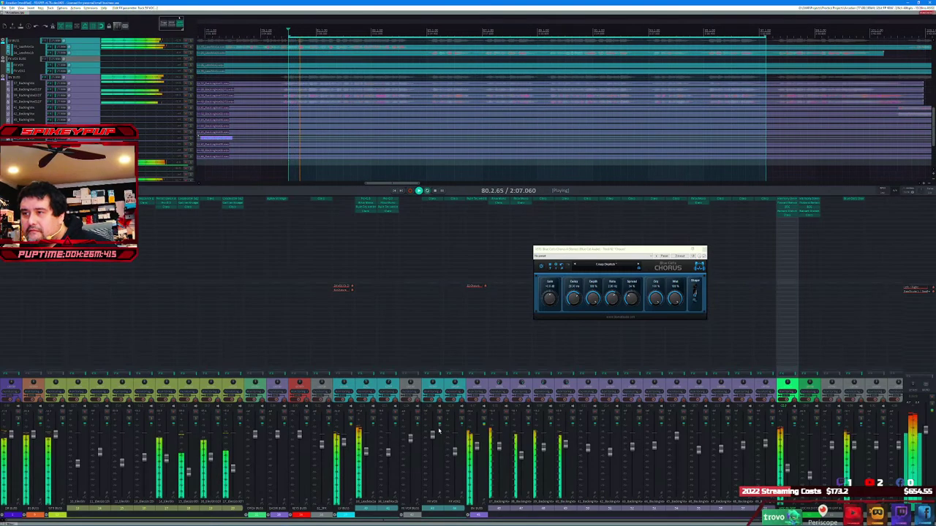
right_click(374, 428)
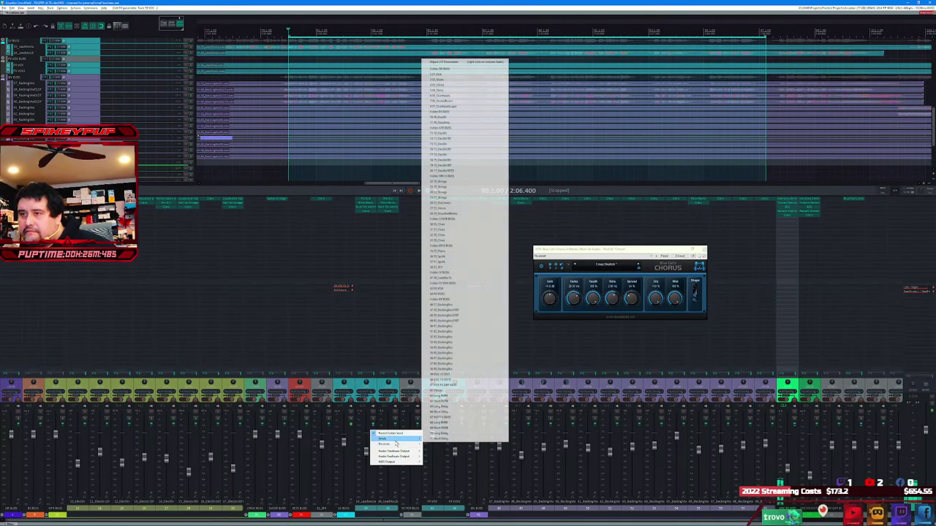
mouse_move(423, 438)
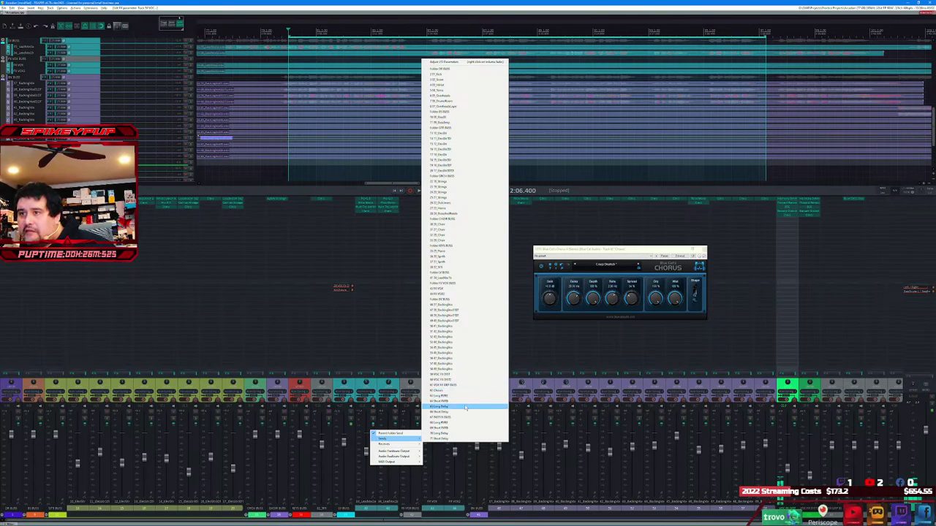
mouse_move(385, 444)
click(350, 429)
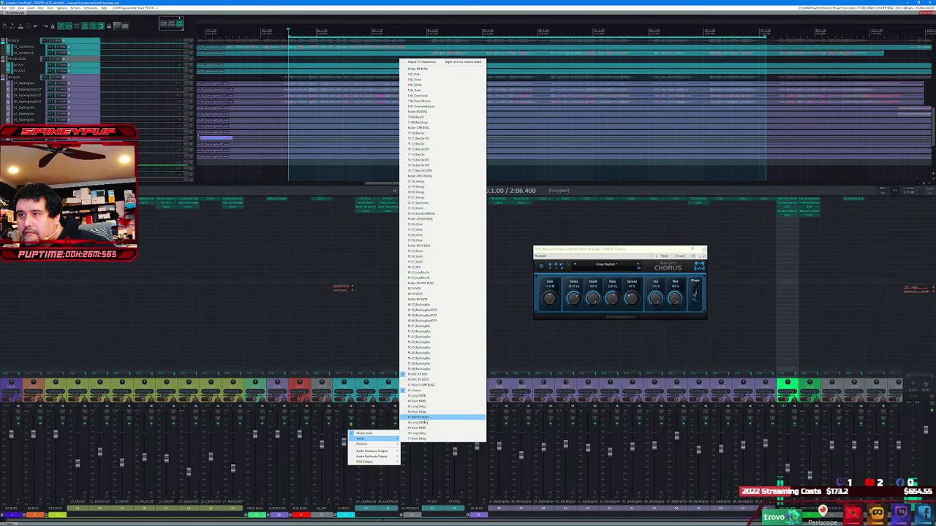
click(421, 379)
key(space)
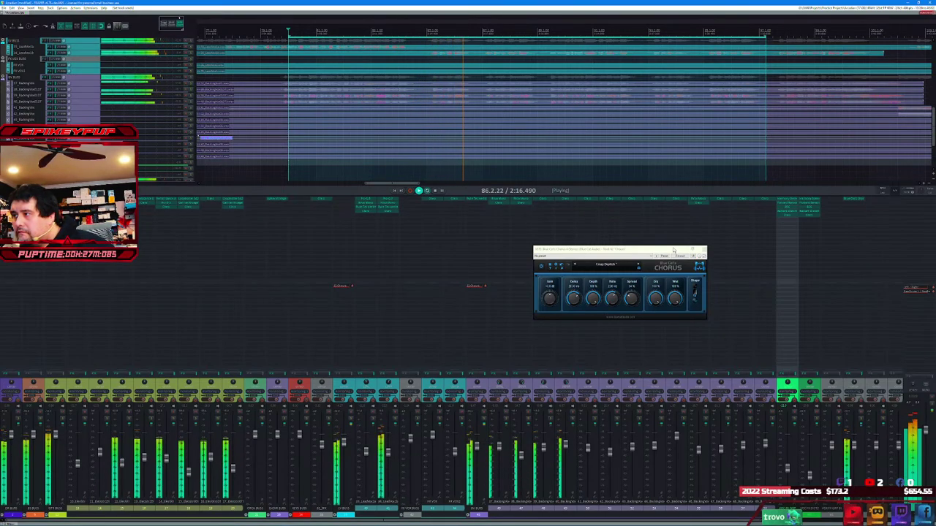
- Lower the Chorus track and the second lead vocal track slightly while the mix loops, and stop playback
click(863, 415)
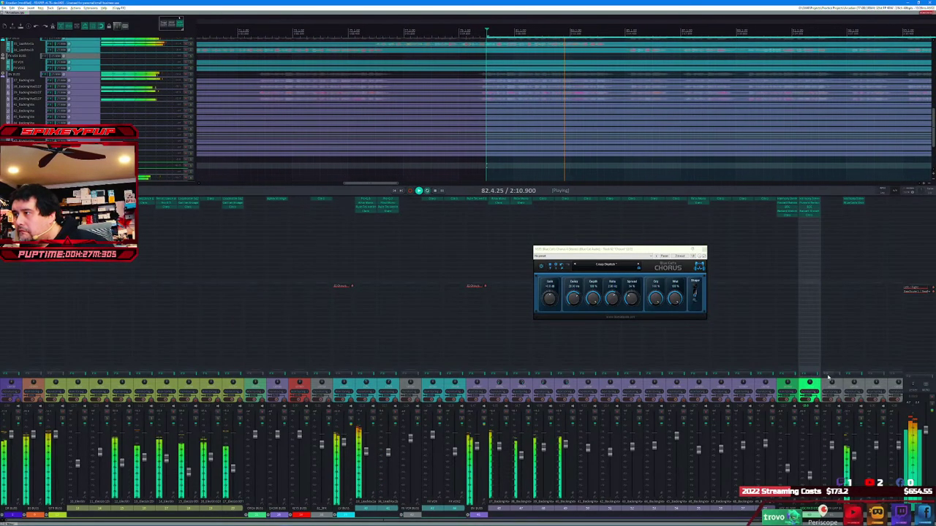
click(388, 458)
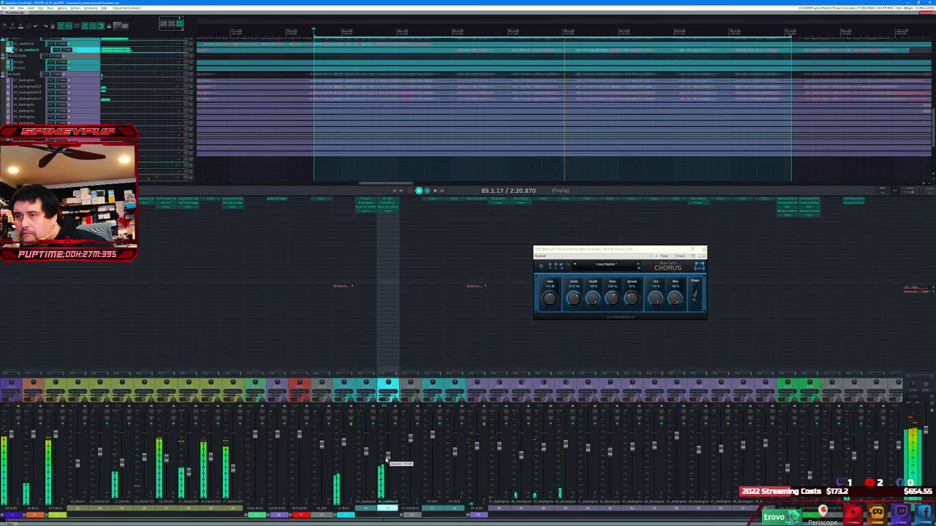
key(space)
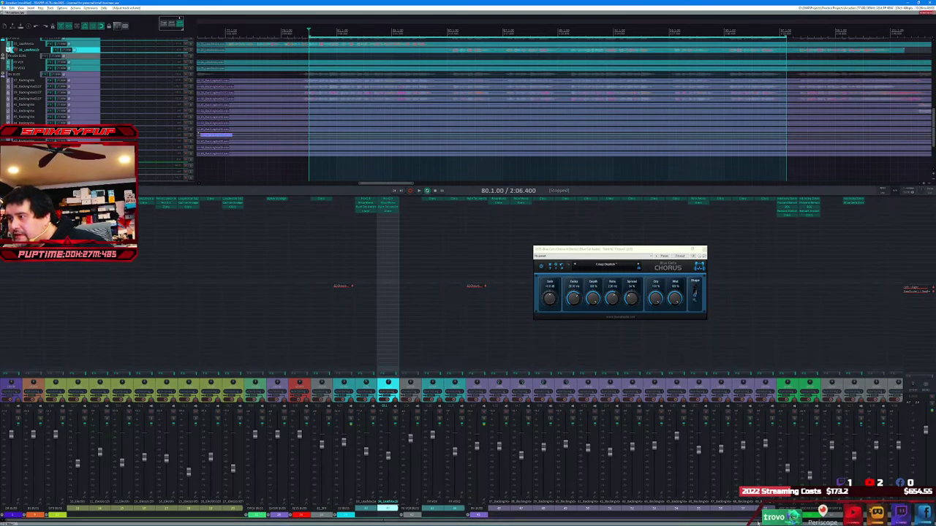
- Find "symphony" in the effects browser and add the VST3 Symphony 3D reverb to the vocal Long RVRB track
scroll(758, 521, right, 5)
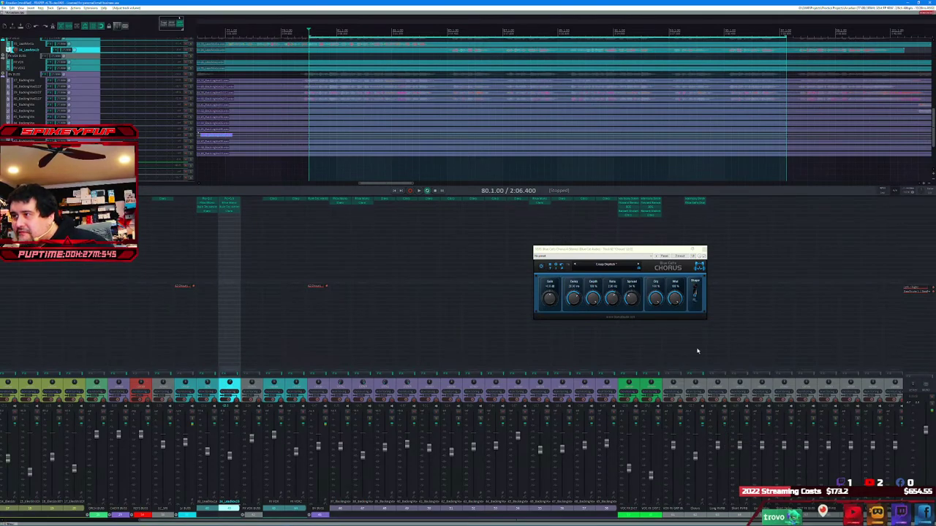
double_click(717, 201)
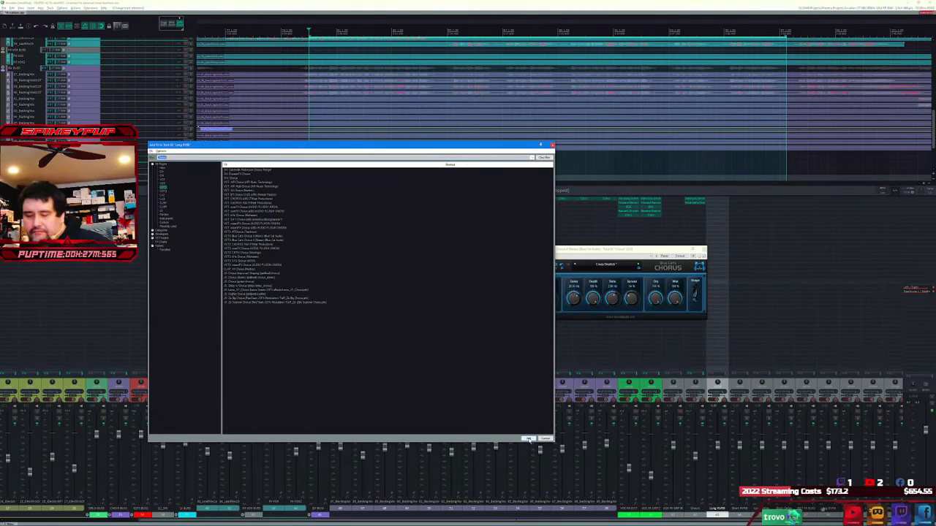
text(symphony)
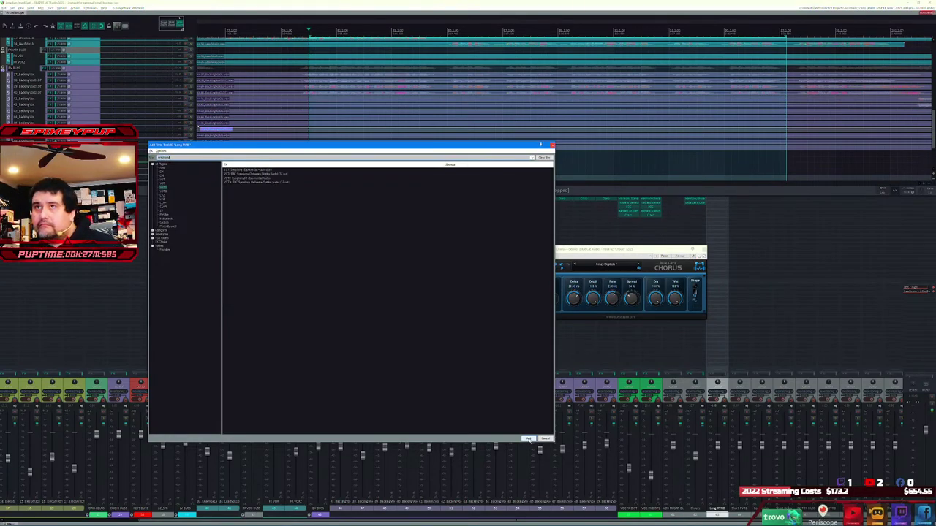
key(Down)
key(Down)
key(Down)
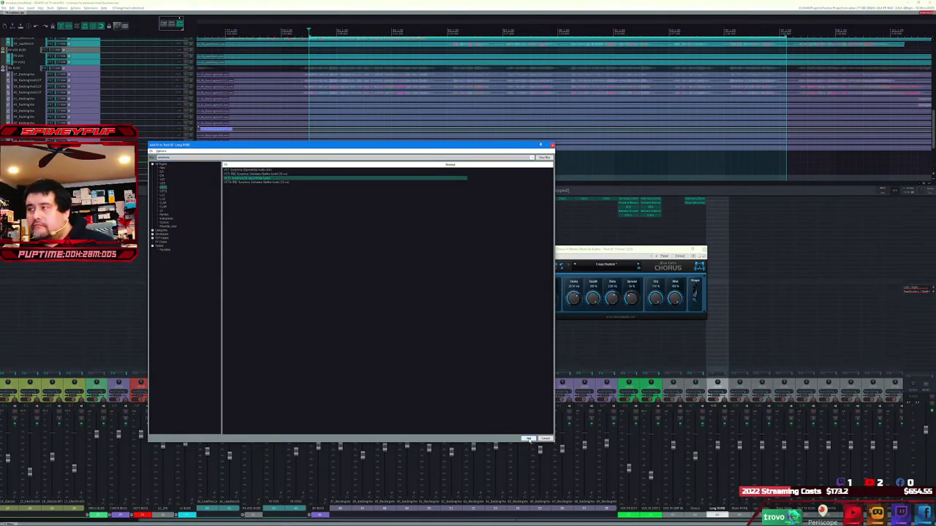
click(528, 438)
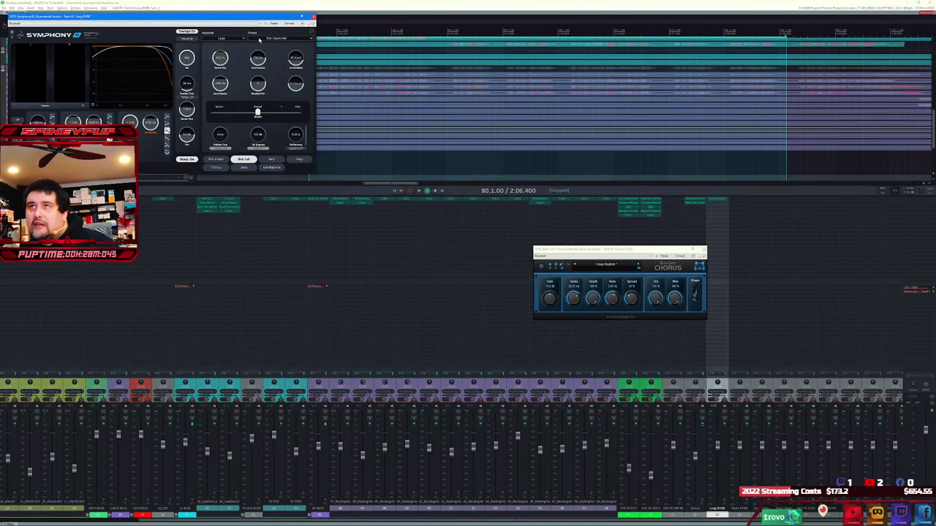
- Copy the Symphony reverb to the vocal Short RVRB and second Long RVRB tracks, and set the Short RVRB instance's preset keyword to Small
click(743, 201)
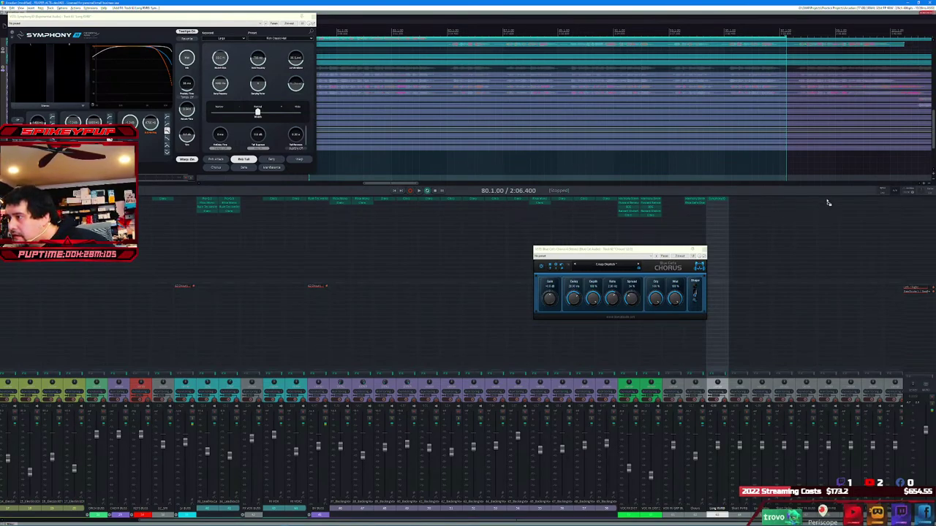
click(736, 202)
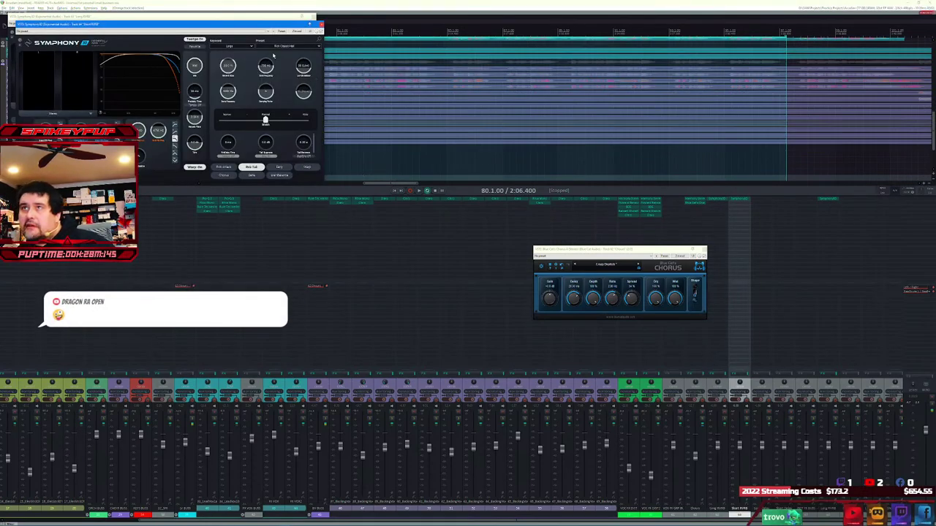
click(237, 47)
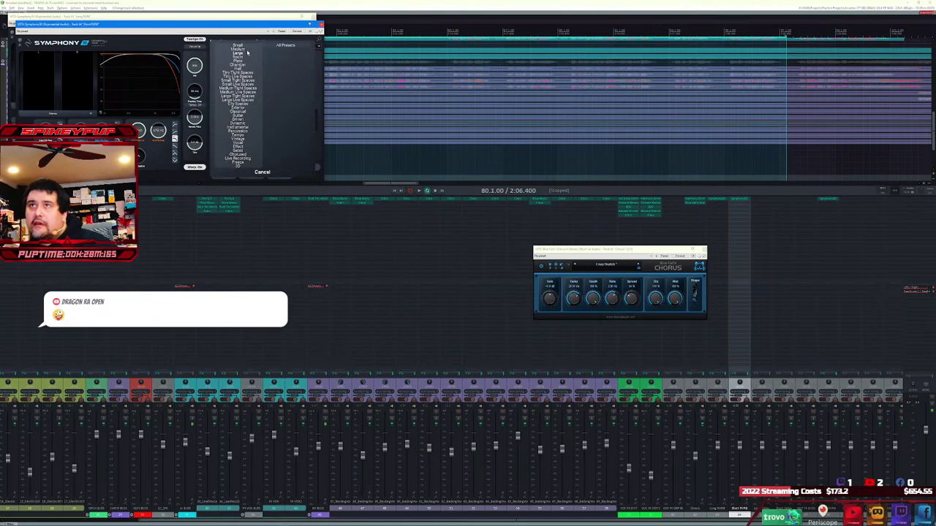
click(239, 46)
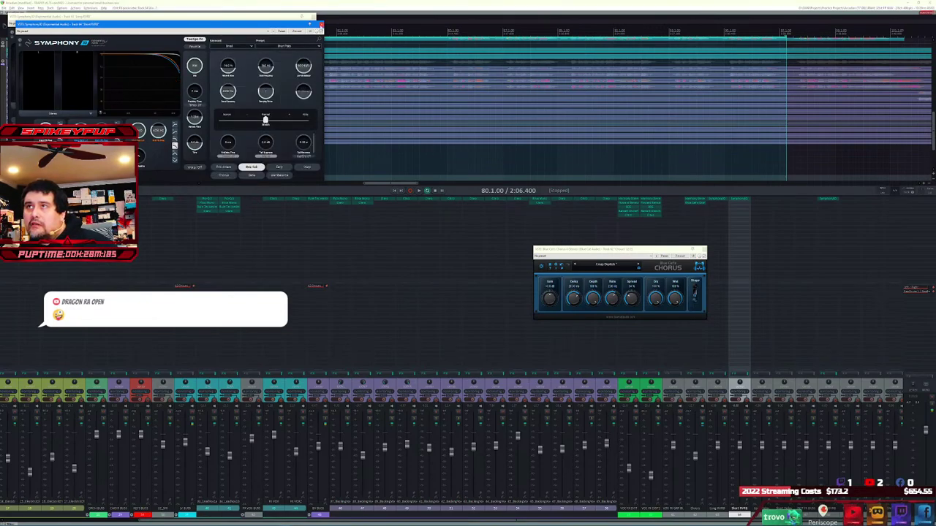
- Copy the small Symphony reverb to the second Short RVRB track, close both open reverb windows, and start playback
click(320, 24)
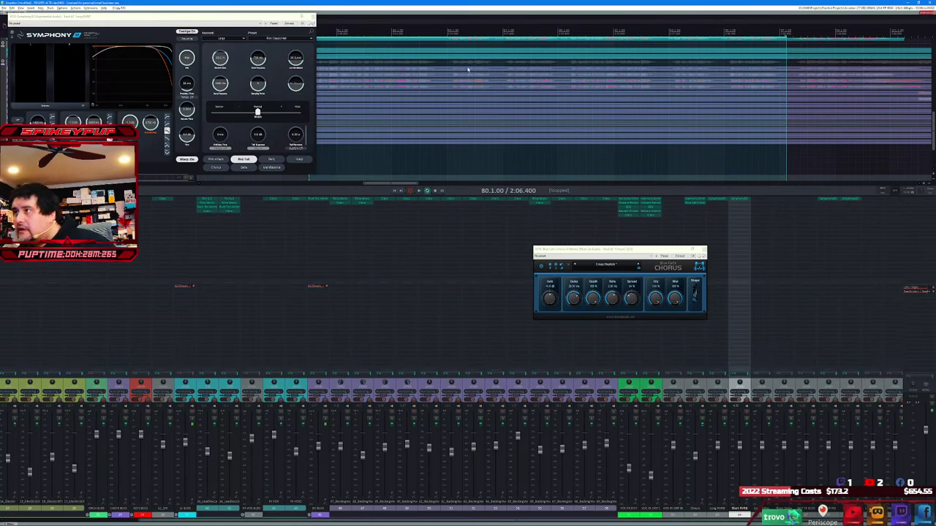
click(313, 17)
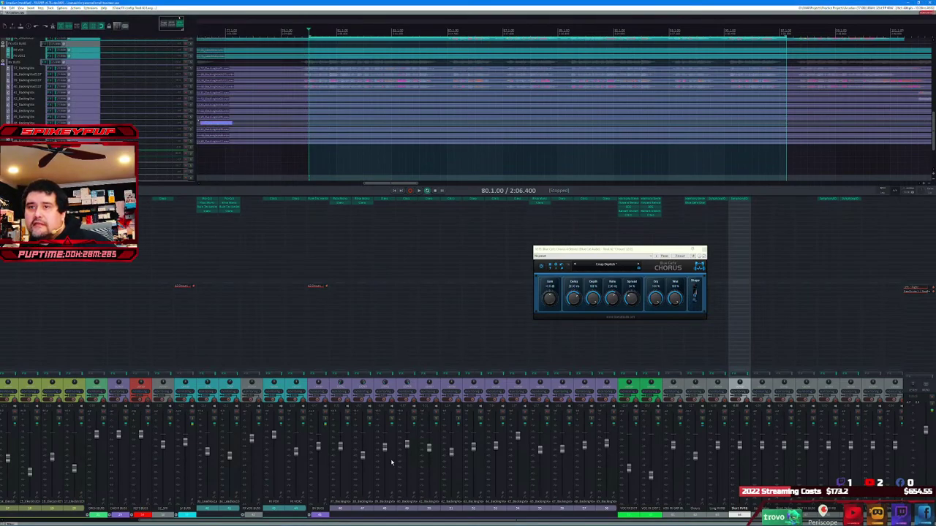
key(space)
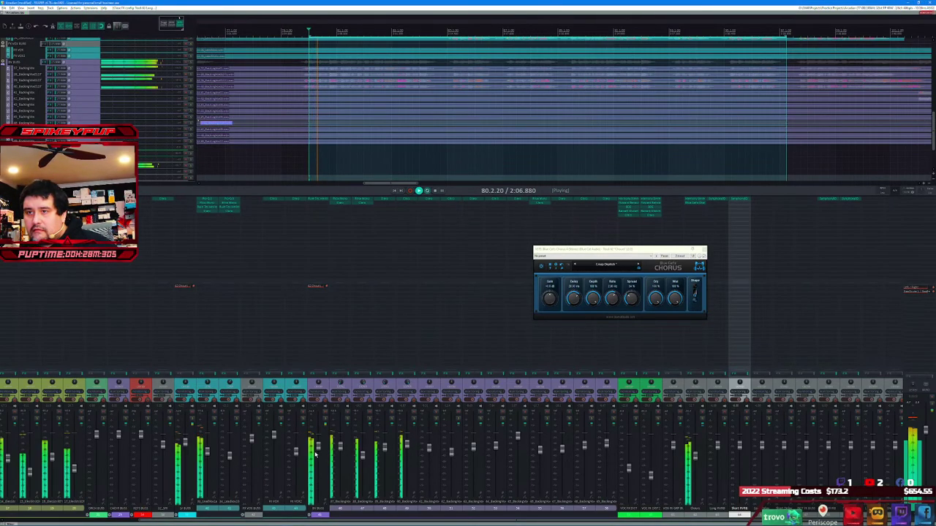
click(216, 427)
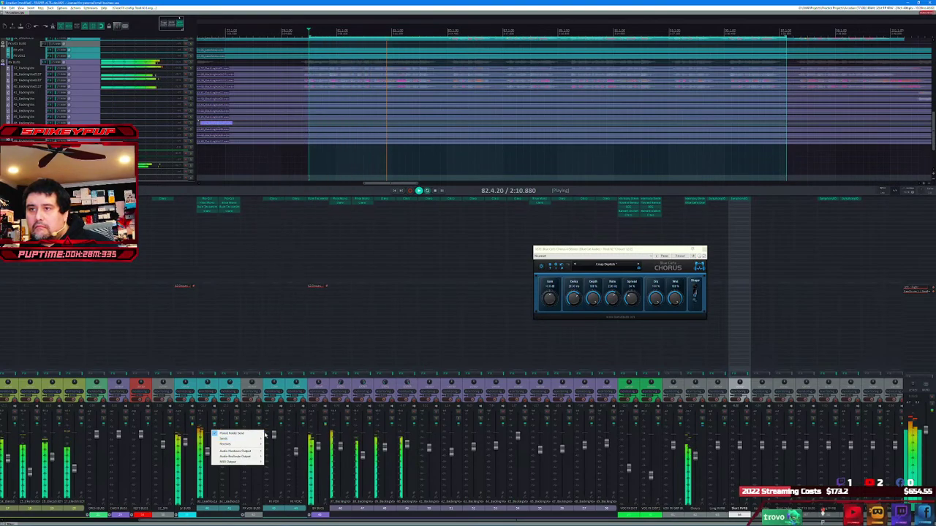
mouse_move(249, 440)
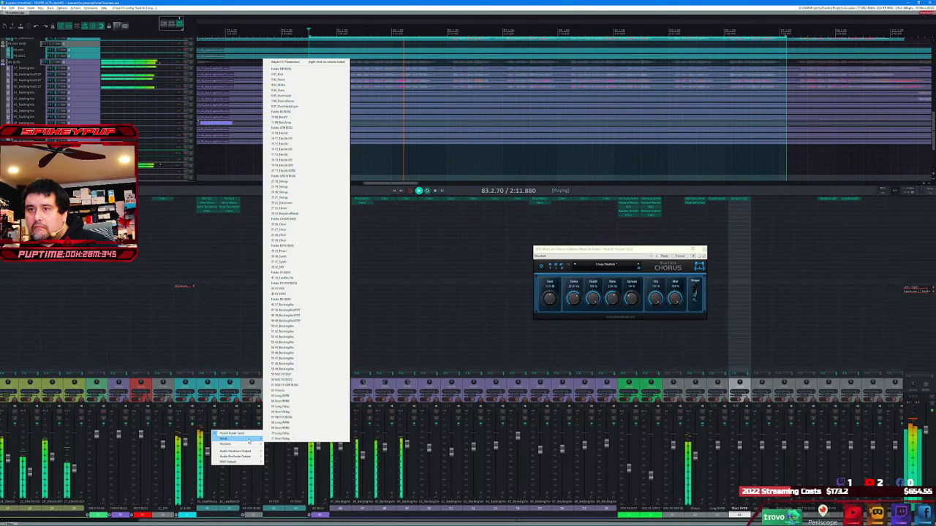
click(298, 393)
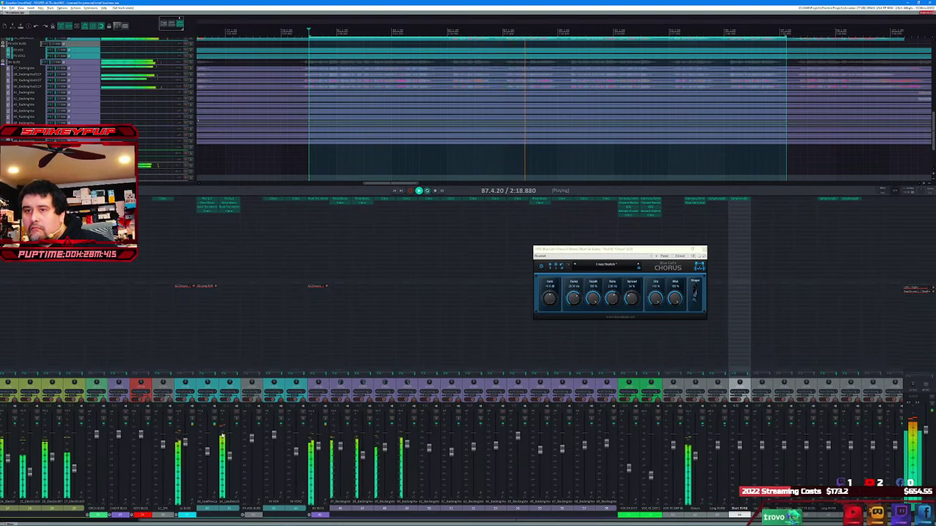
click(193, 430)
mouse_move(231, 442)
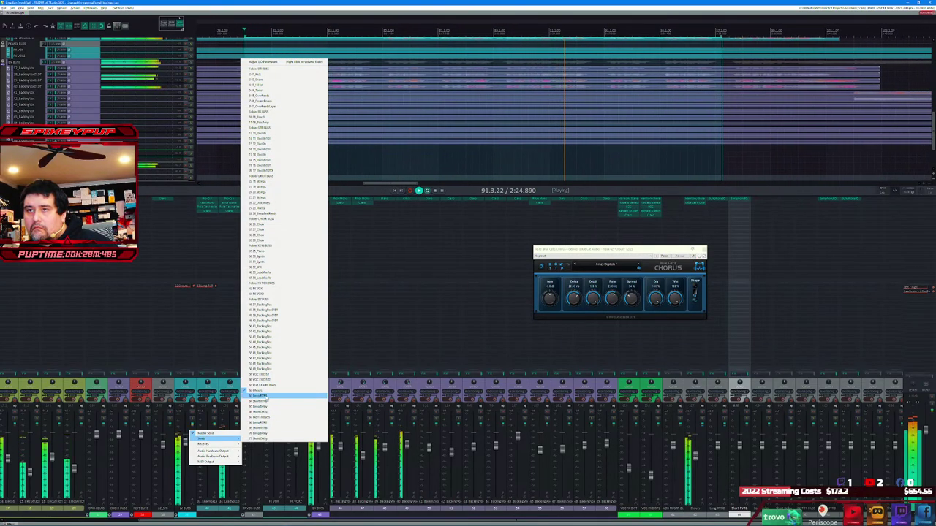
click(231, 516)
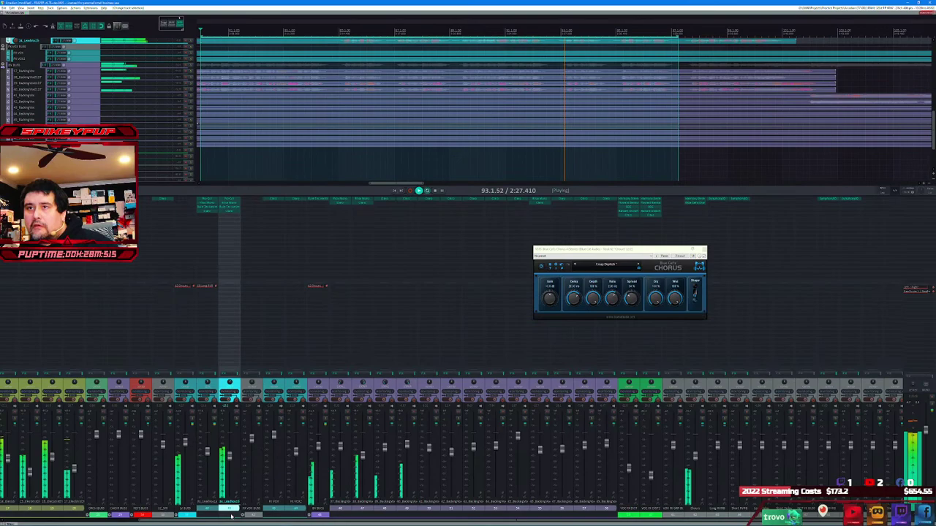
right_click(215, 427)
mouse_move(247, 439)
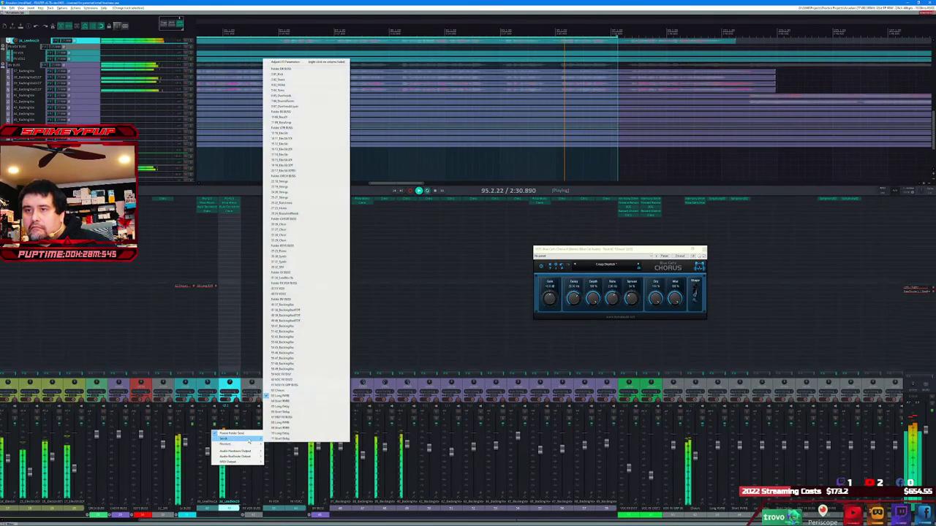
click(269, 402)
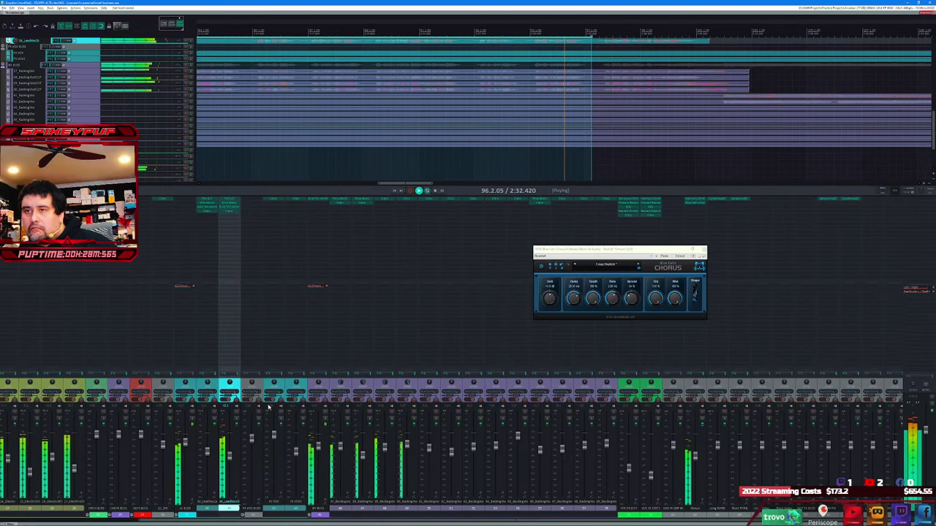
- Add sends from the lead vocal bus to the vocal Long RVRB and Short RVRB tracks
right_click(190, 432)
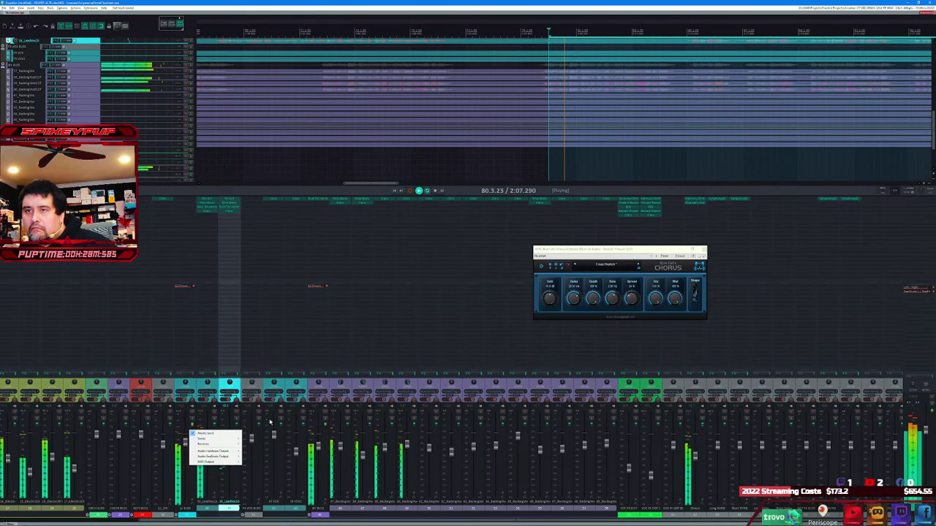
mouse_move(204, 439)
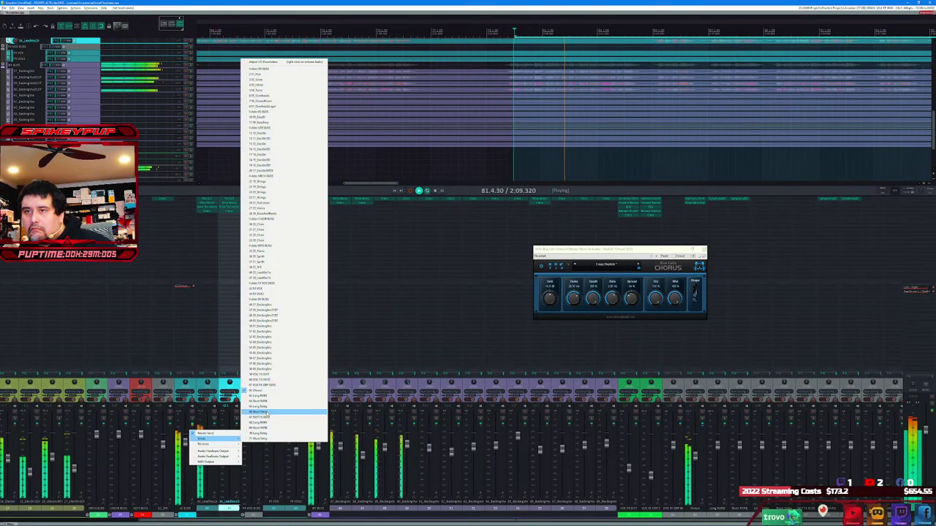
click(253, 396)
right_click(191, 426)
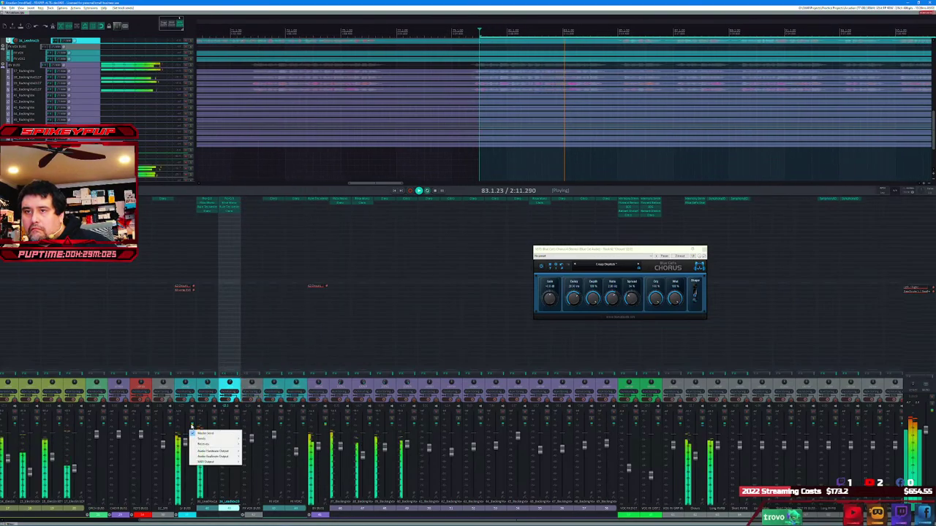
mouse_move(212, 439)
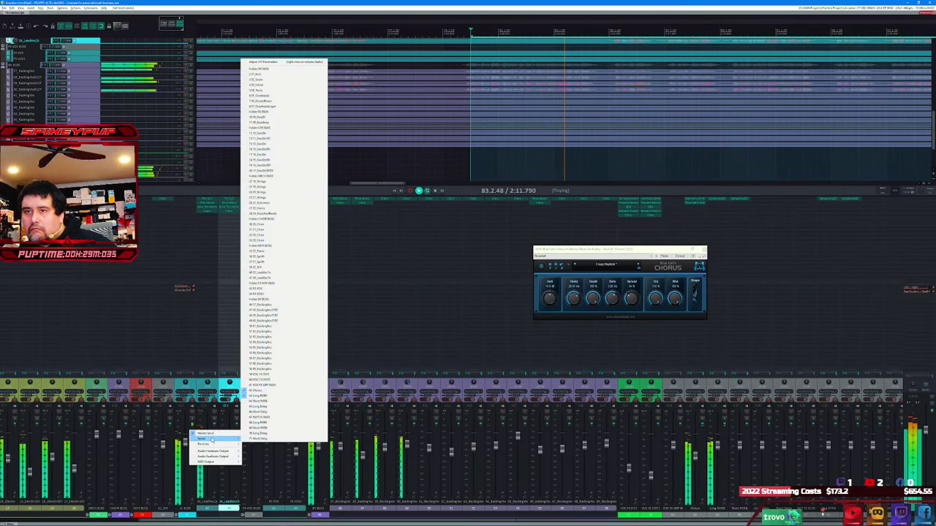
click(262, 406)
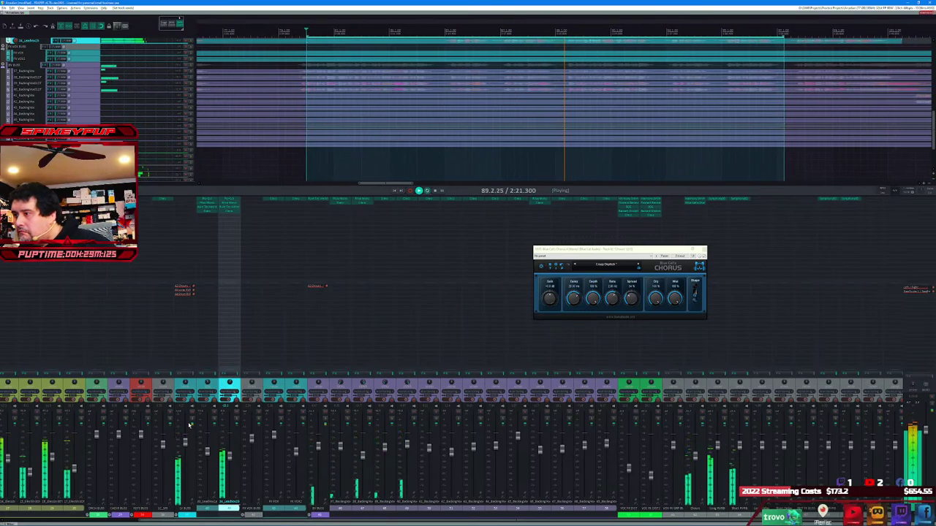
- Lower the vocal Long RVRB and Short RVRB faders slightly while the mix loops, and stop playback
click(718, 453)
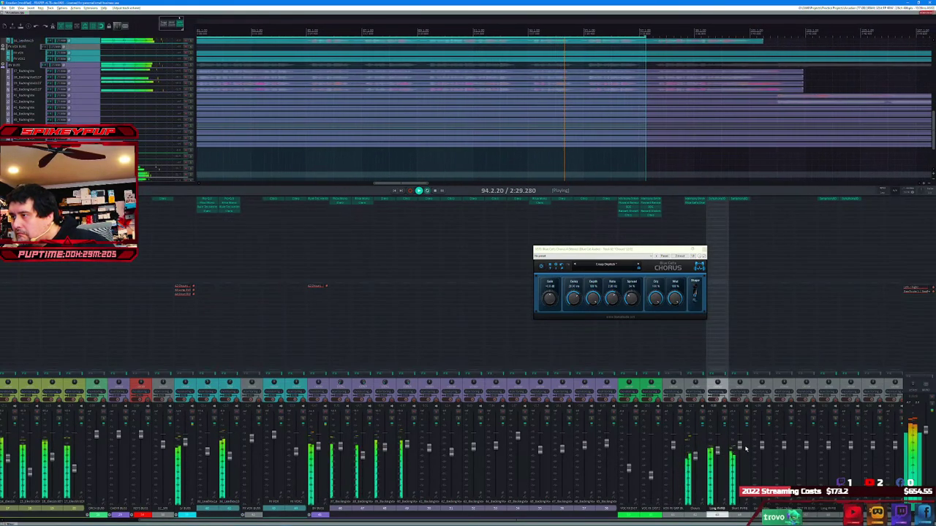
click(741, 446)
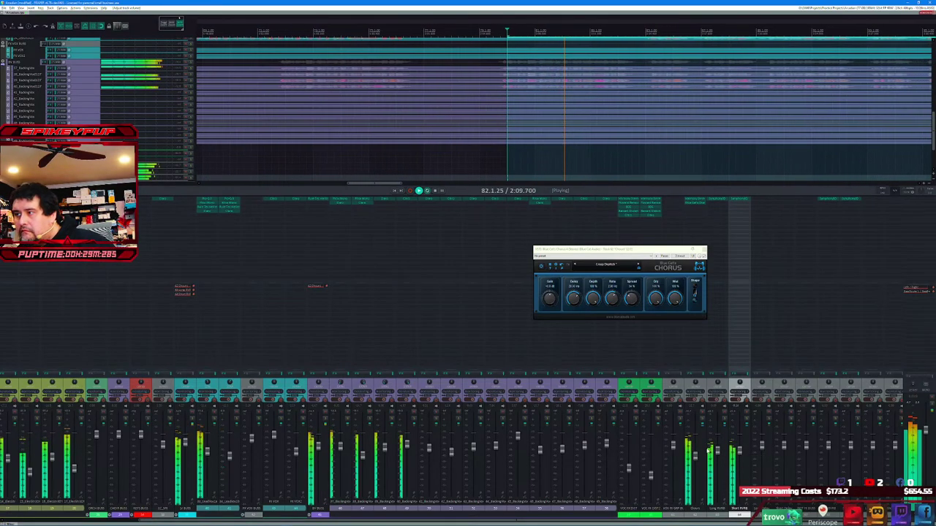
click(717, 453)
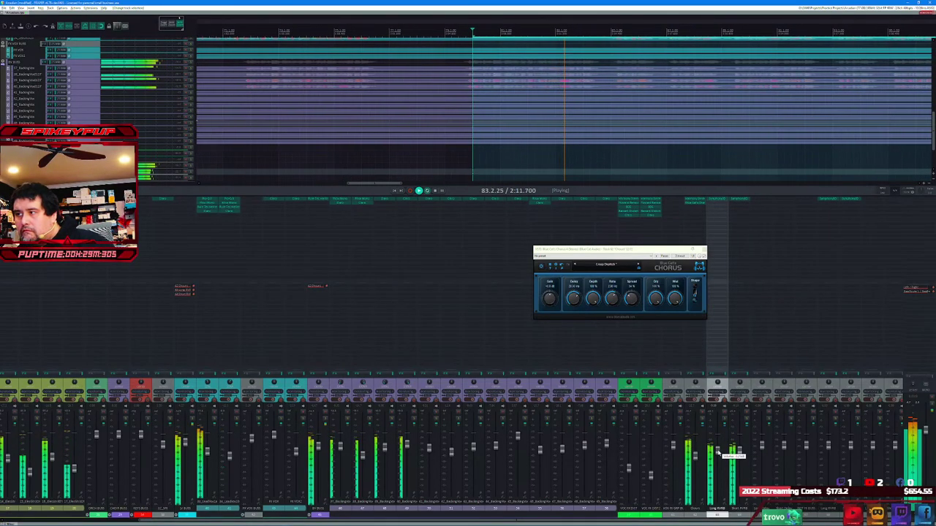
click(738, 453)
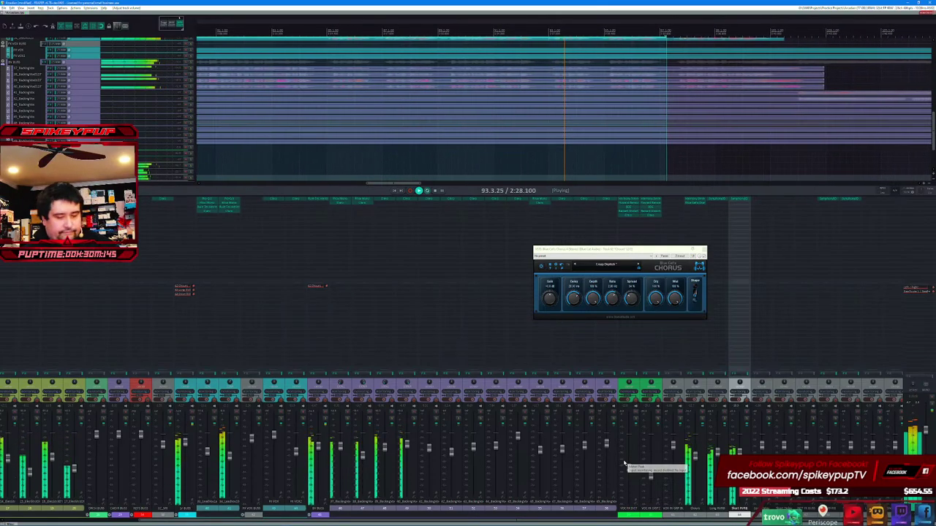
key(space)
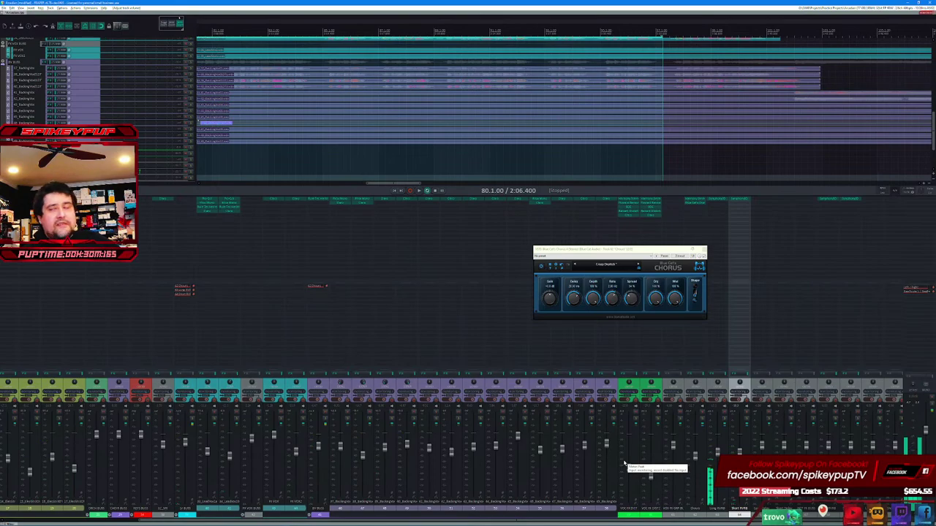
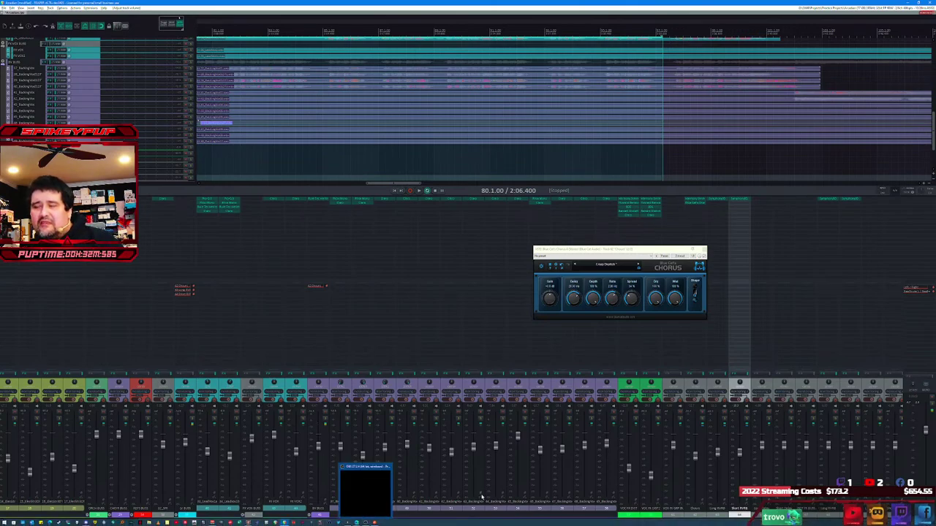
- Start a new empty project
scroll(640, 520, right, 1)
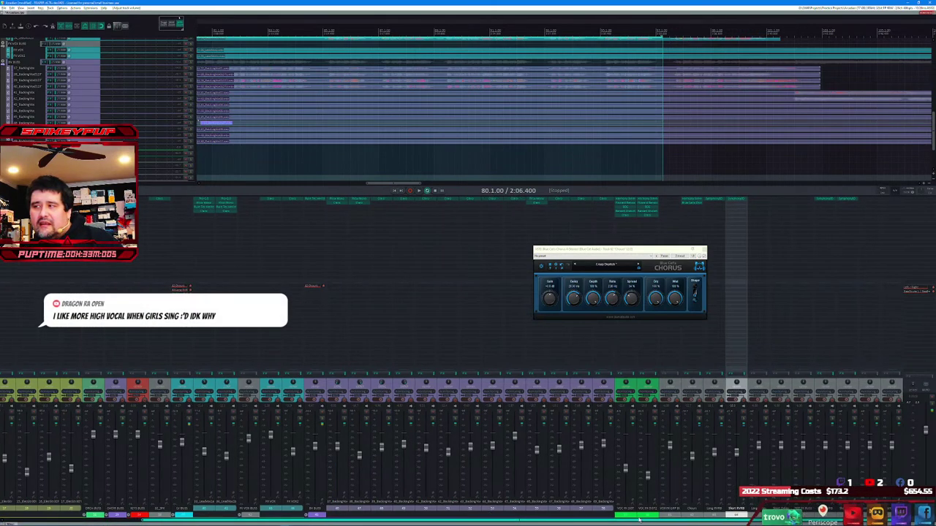
drag(518, 524, 305, 522)
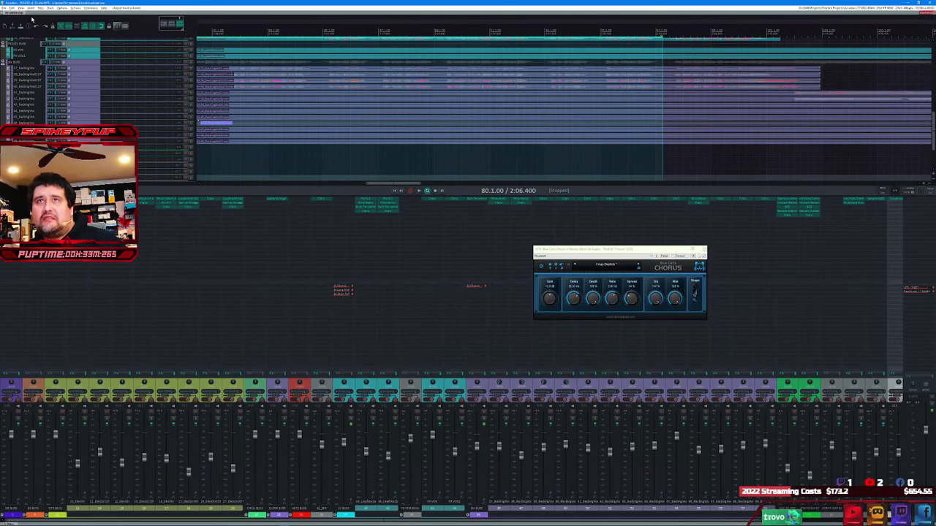
click(4, 8)
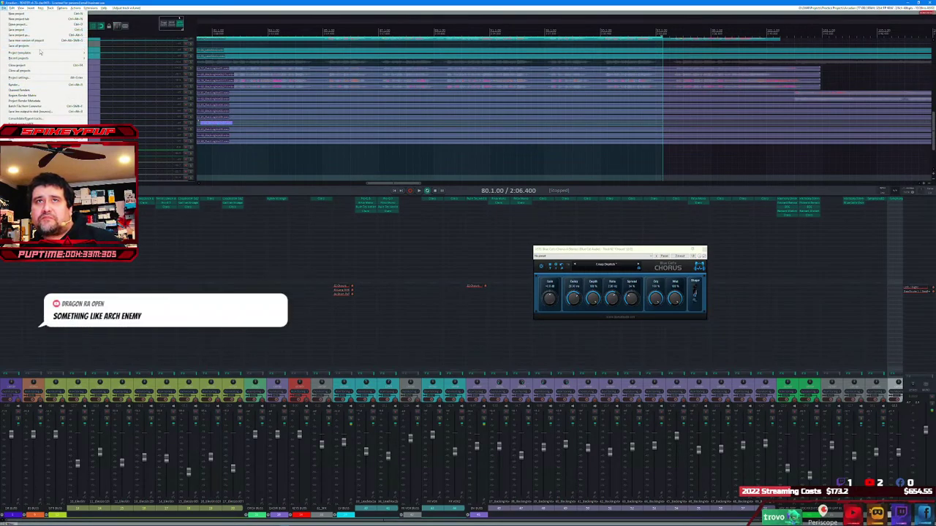
click(34, 16)
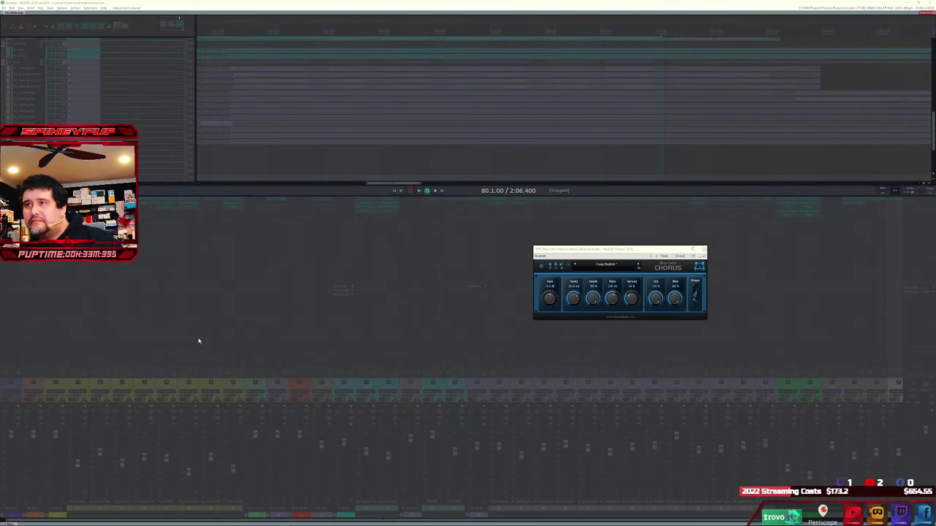
- Begin saving the new project and browse to the Practice Projects folder as its destination
key(ctrl+s)
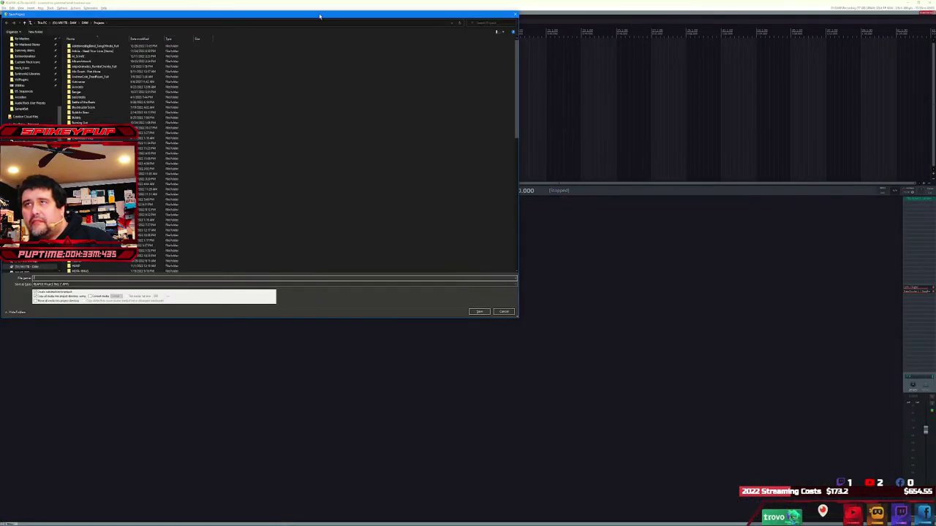
drag(319, 16, 599, 159)
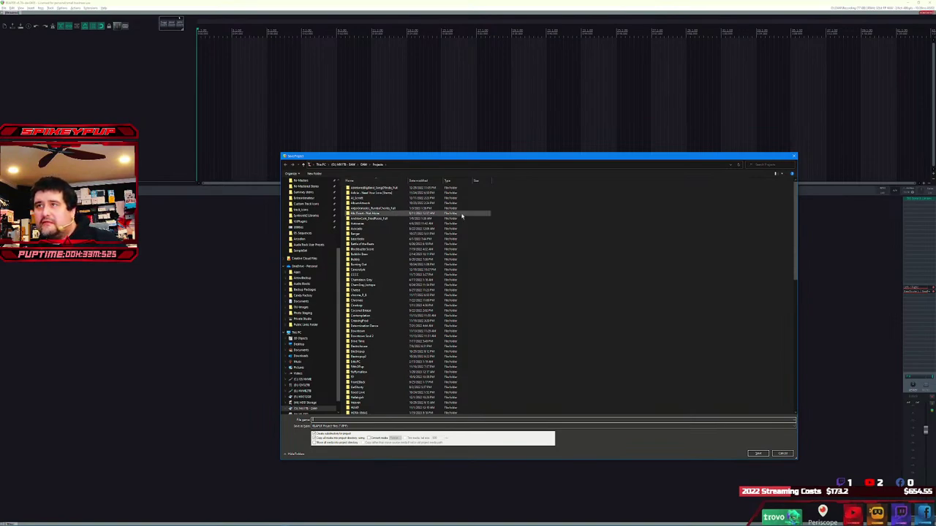
scroll(461, 212, down, 15)
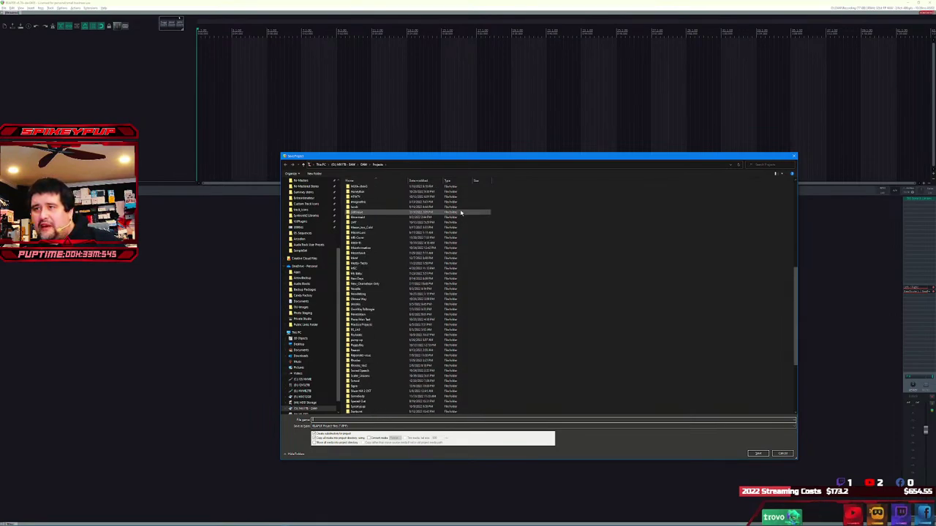
scroll(460, 212, down, 3)
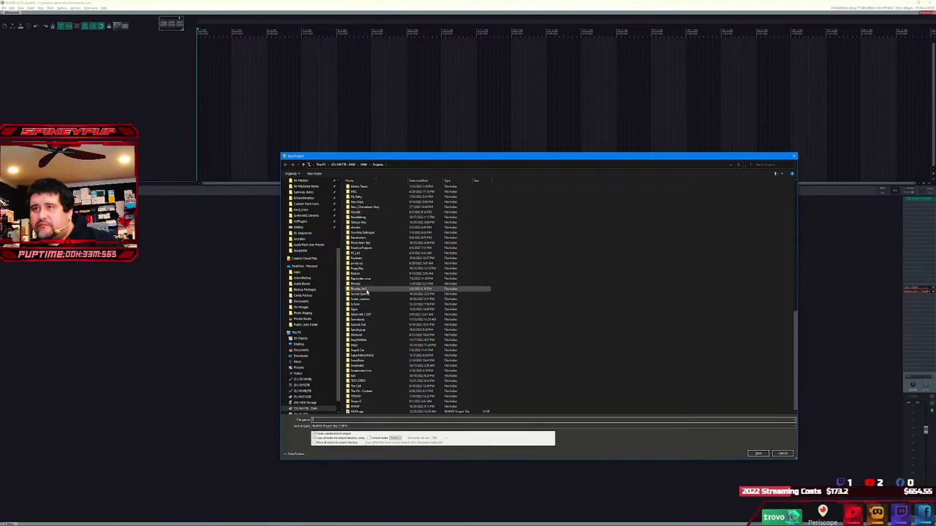
double_click(379, 248)
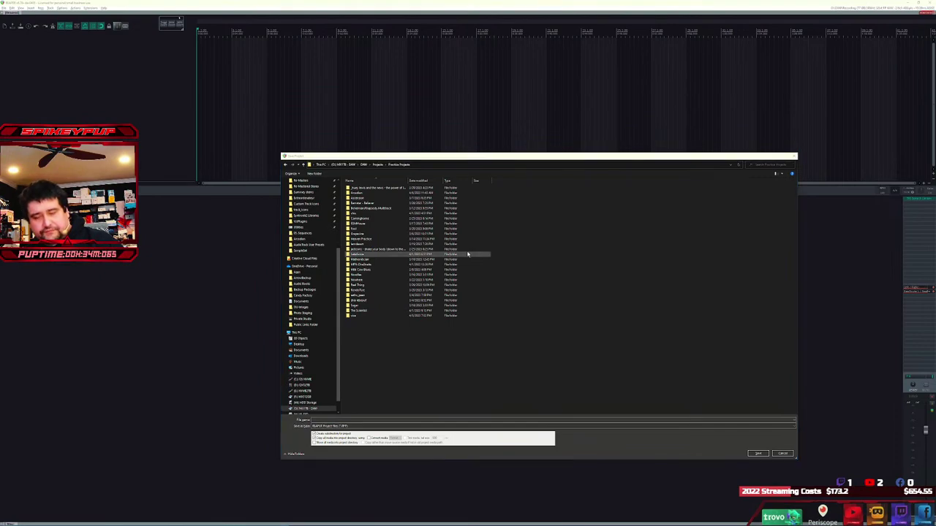
- Switch to File Explorer and extract the TheBrew_WhatIWant_Full zip in Downloads into its own folder with 7-Zip
key(super+e)
double_click(400, 287)
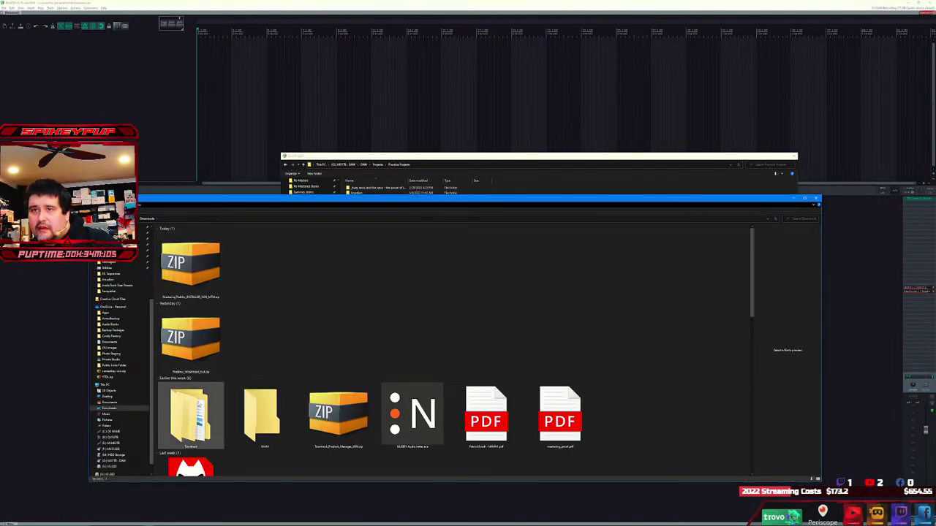
click(196, 355)
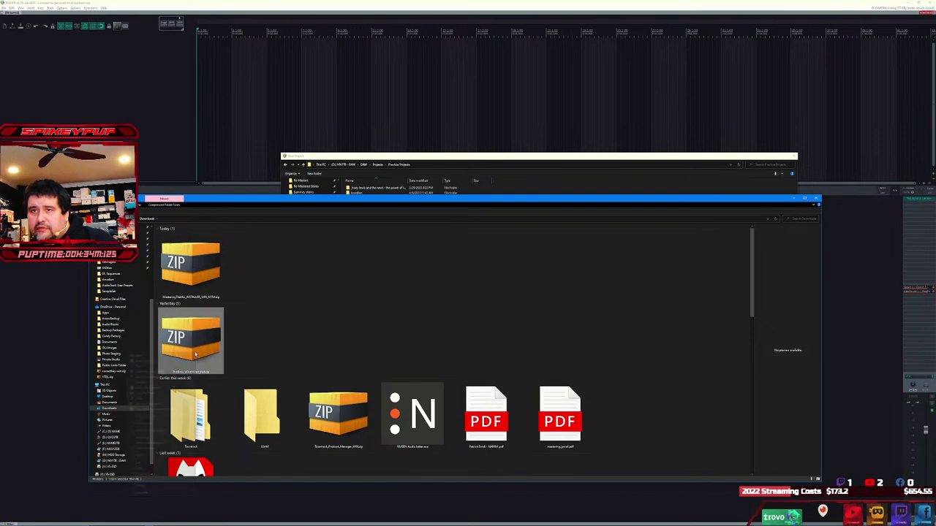
right_click(195, 355)
mouse_move(169, 397)
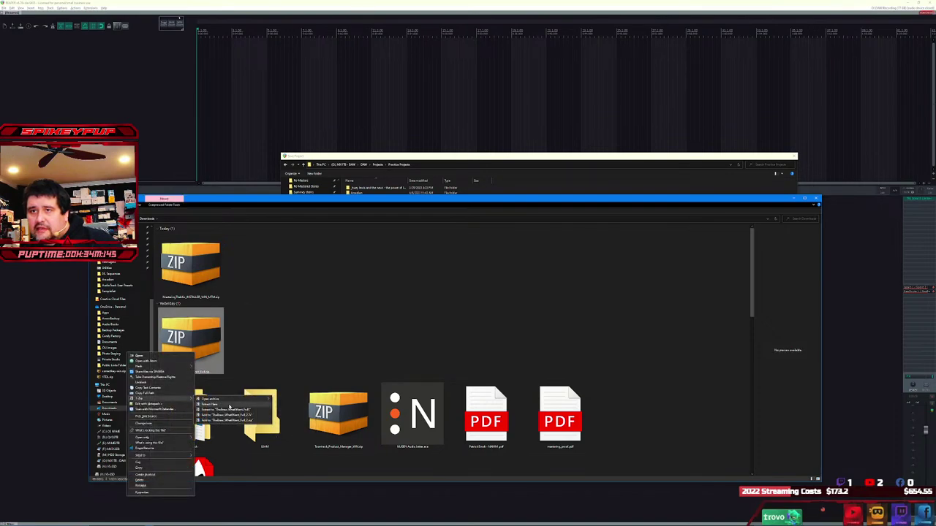
click(258, 412)
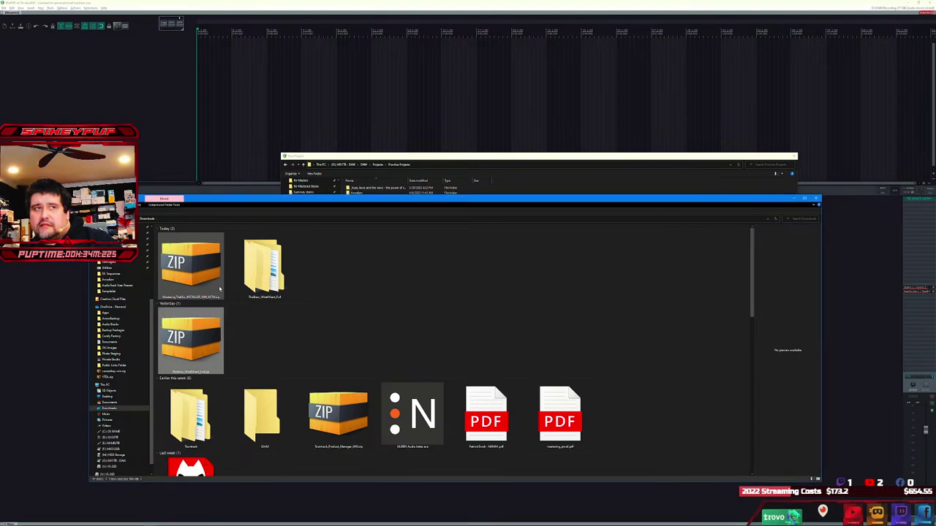
- Open the extracted TheBrew_WhatIWant_Full folder and delete its __MACOSX subfolder
double_click(259, 288)
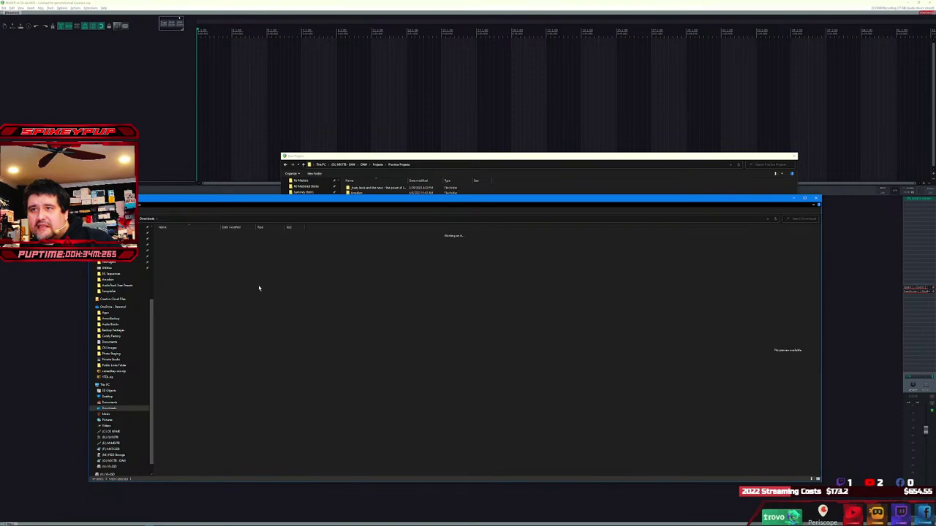
click(181, 267)
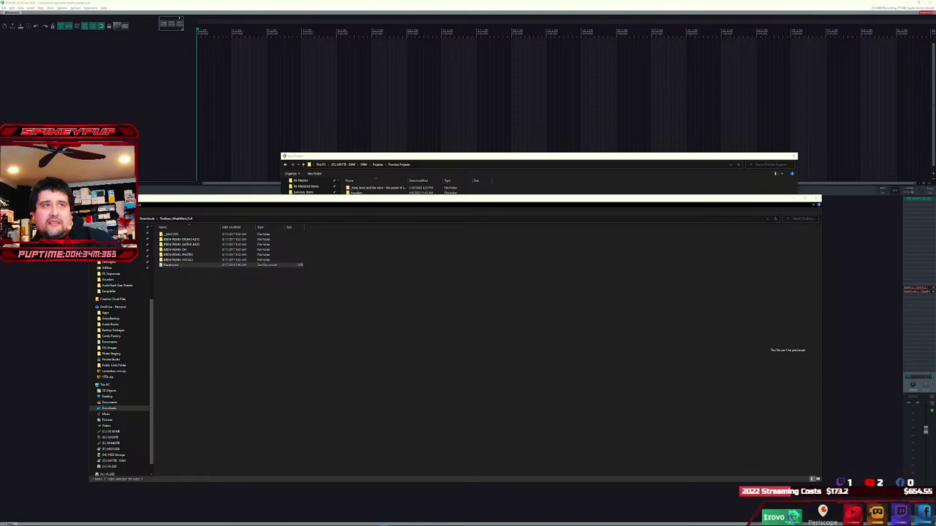
click(209, 264)
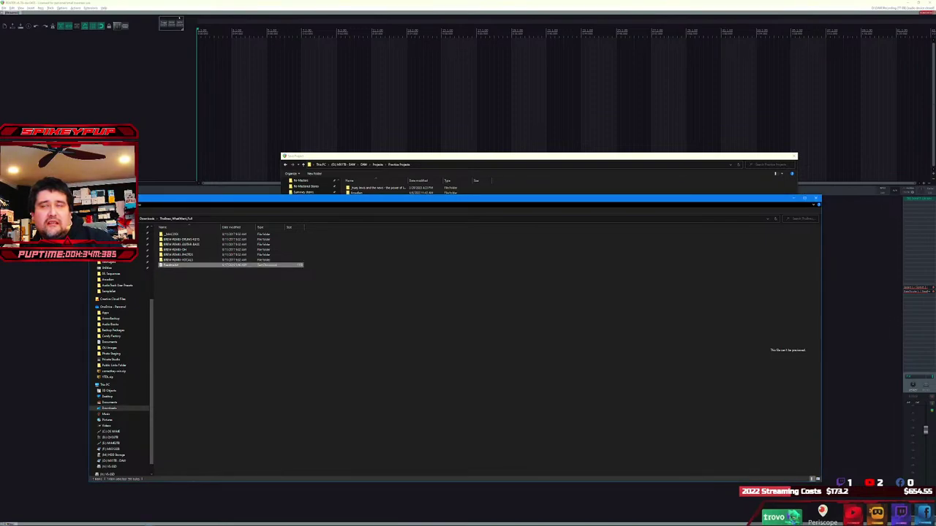
click(192, 234)
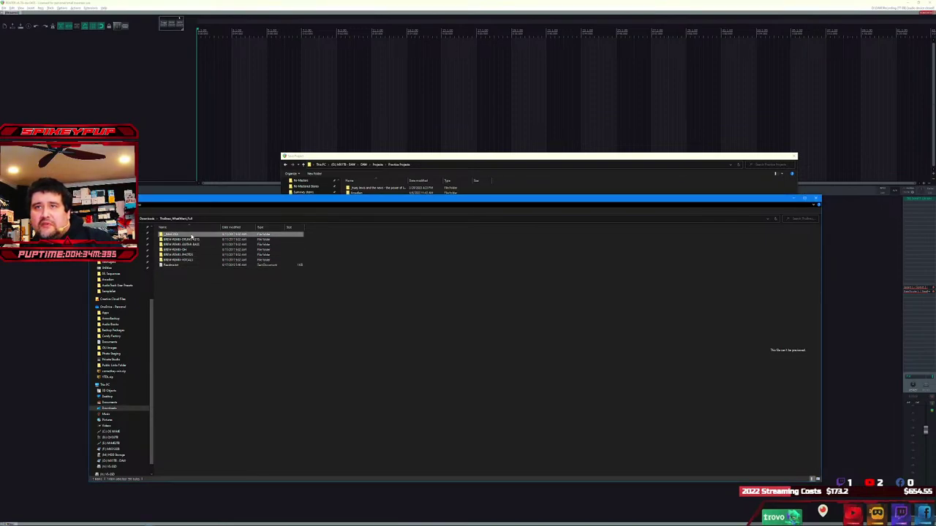
key(Delete)
- Examine the contents of the photos, OH and vocals folders, and select the four audio folders of the multitrack
click(182, 261)
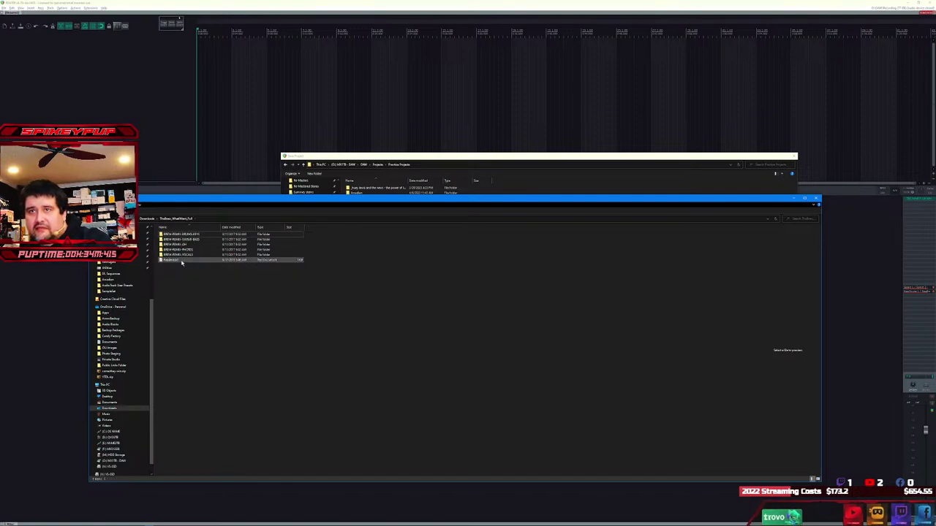
double_click(183, 250)
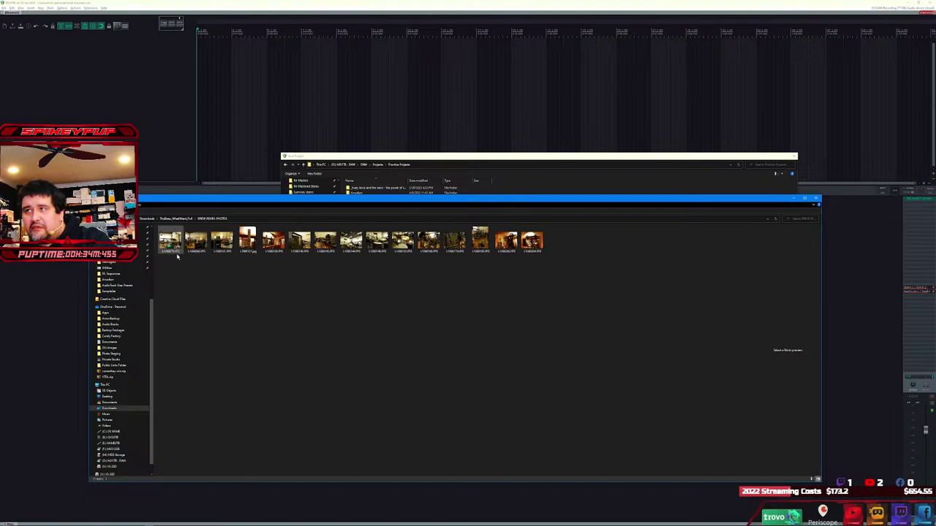
click(169, 241)
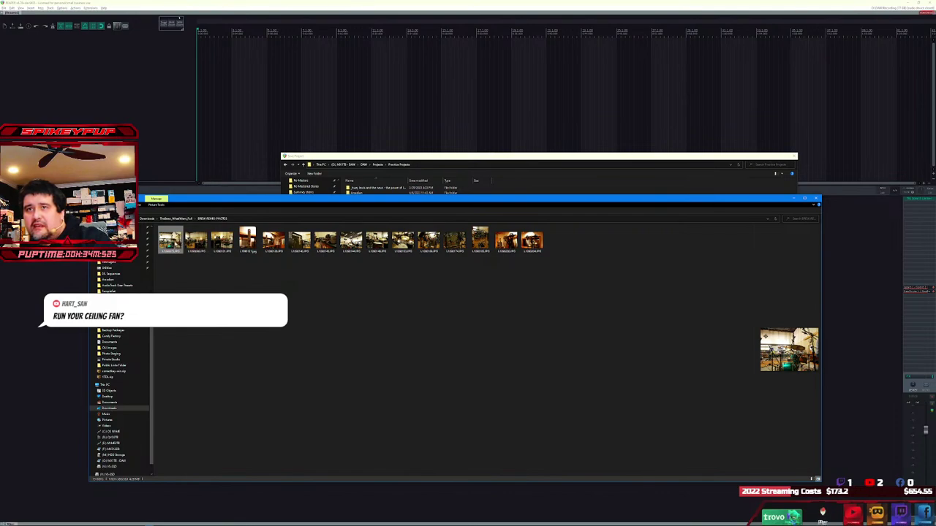
key(alt+Up)
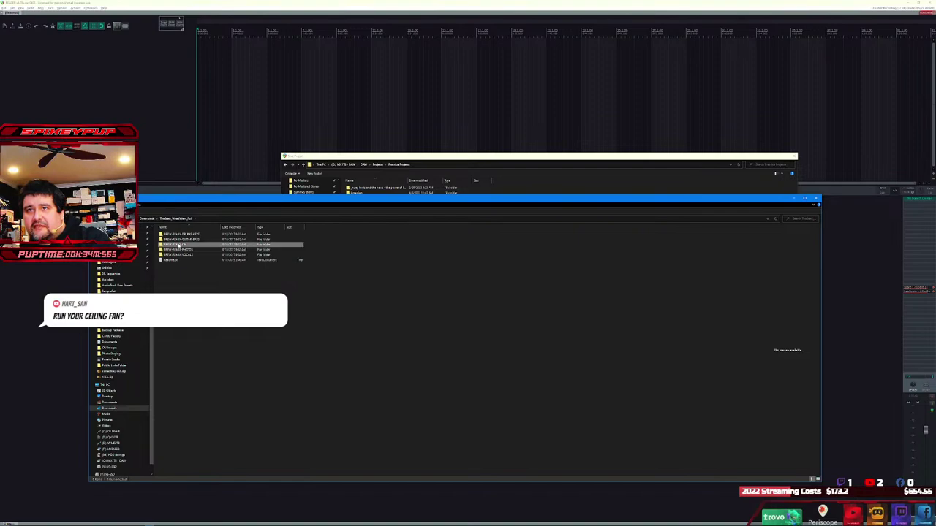
double_click(177, 245)
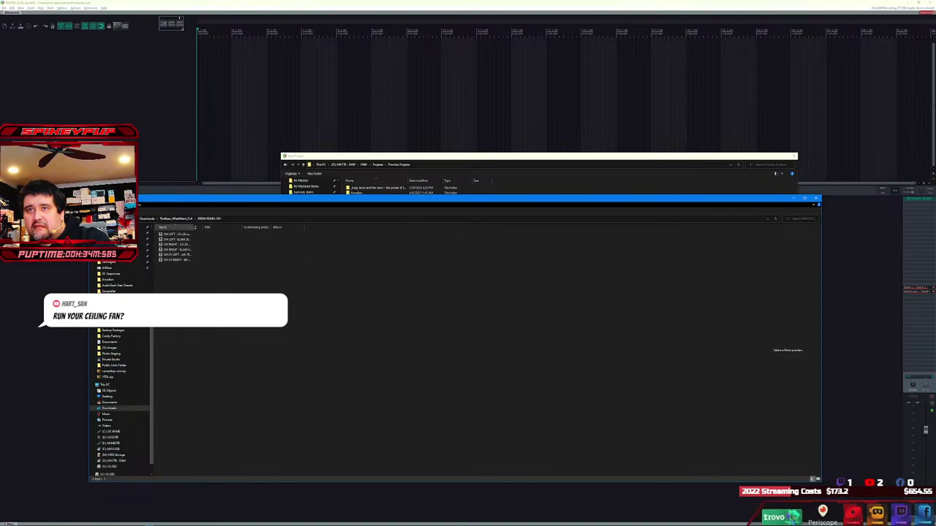
key(alt+Up)
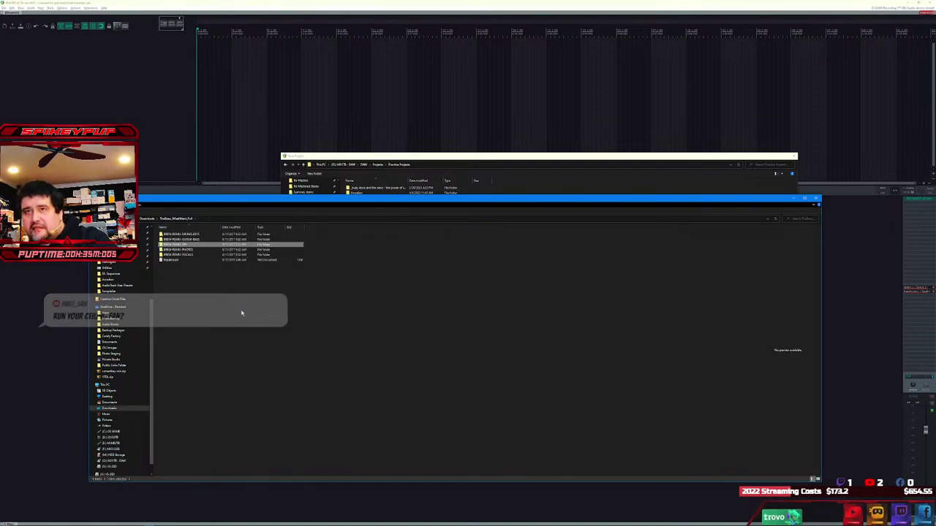
click(190, 255)
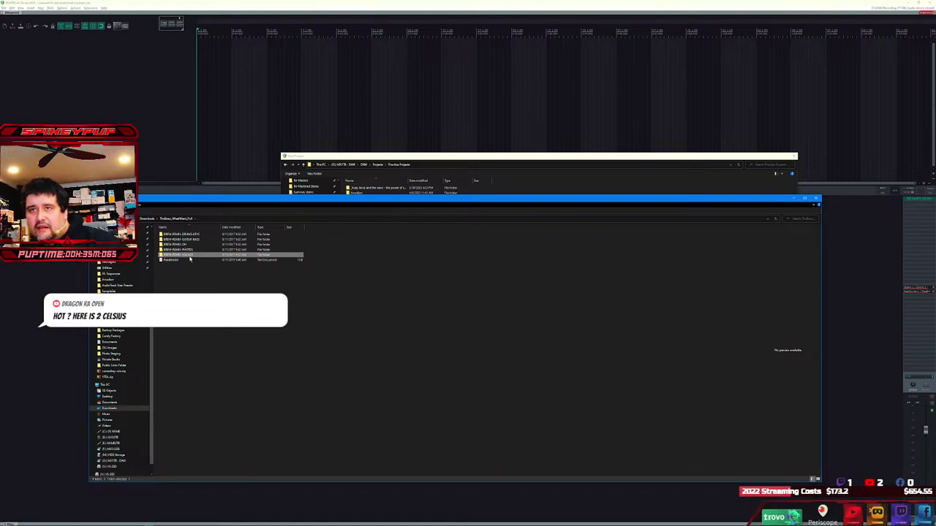
double_click(190, 259)
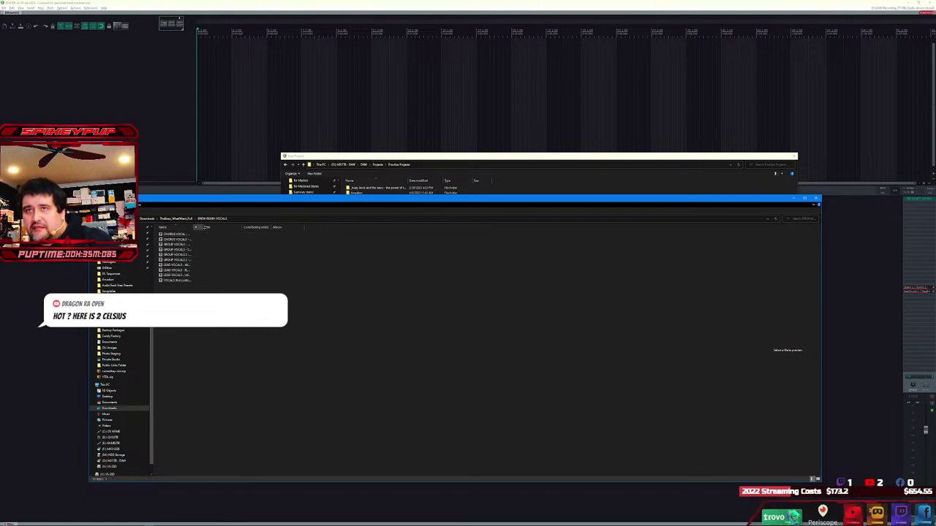
drag(196, 227, 329, 227)
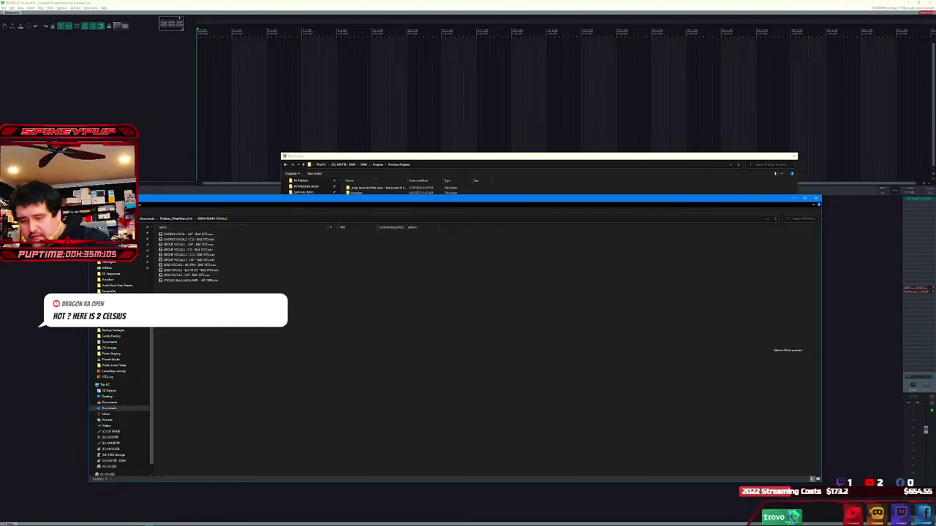
click(175, 219)
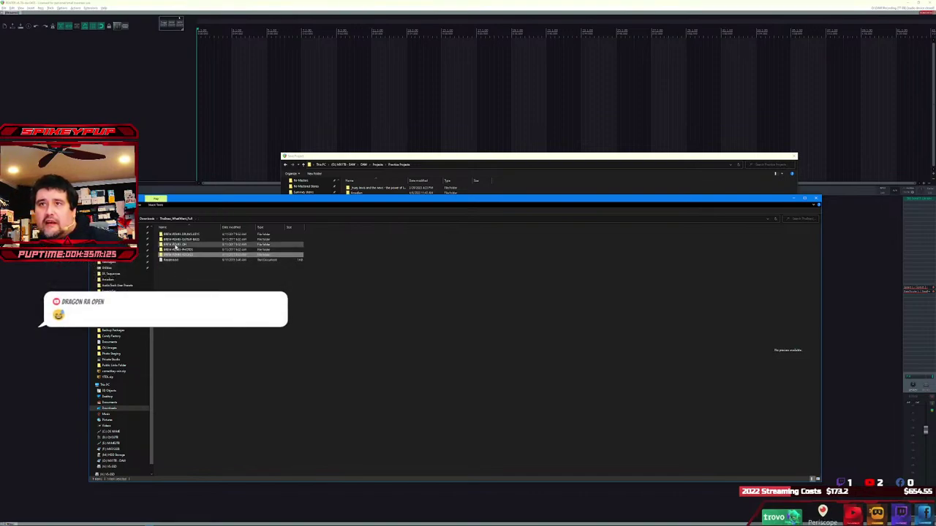
ctrl+click(176, 244)
ctrl+click(179, 239)
ctrl+click(179, 234)
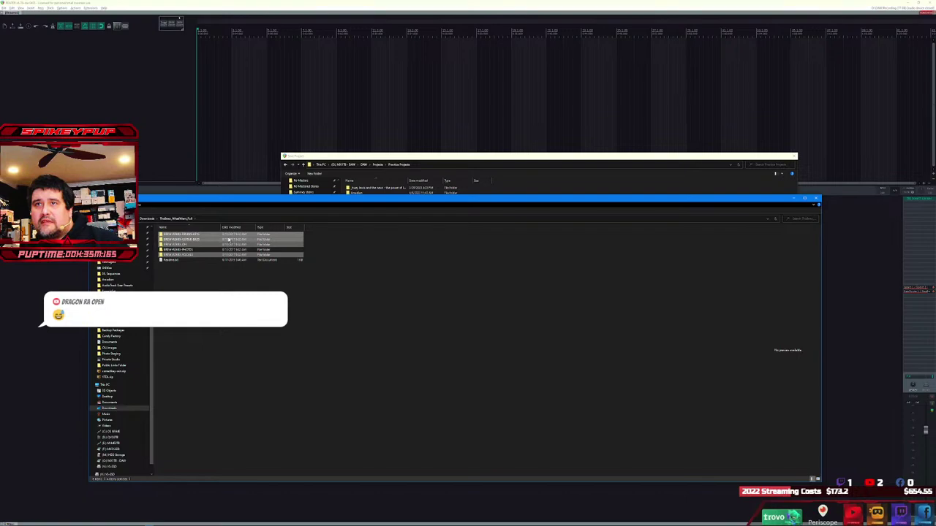
- Return to REAPER, save the new project as TheBrew in Practice Projects, and accept its project settings
click(152, 105)
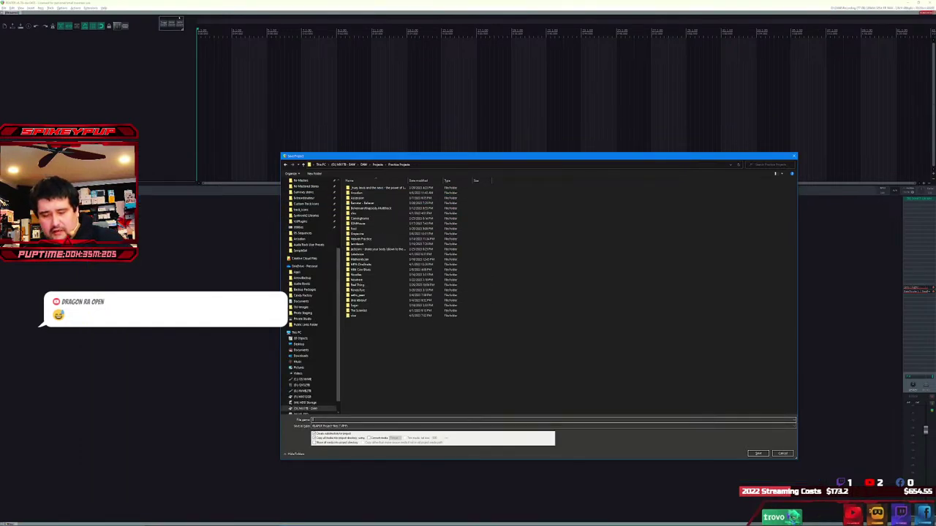
text(TheBison)
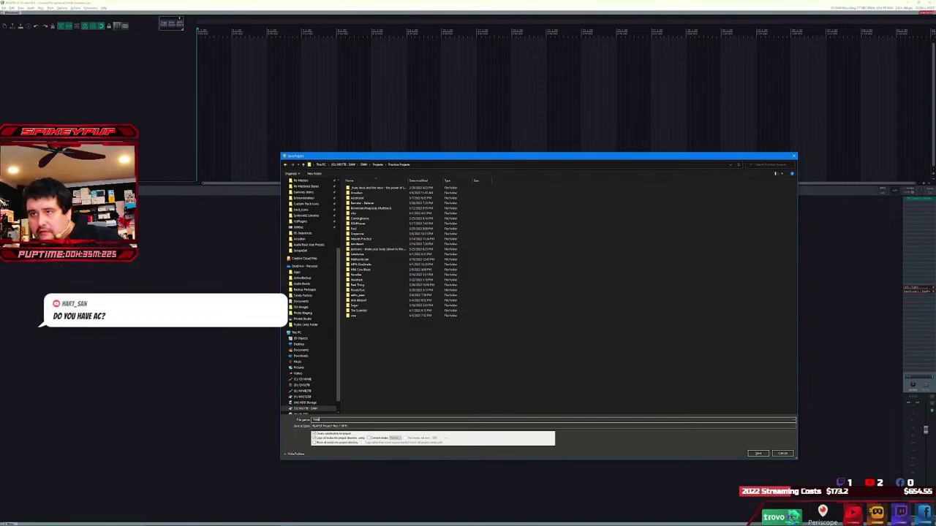
key(Return)
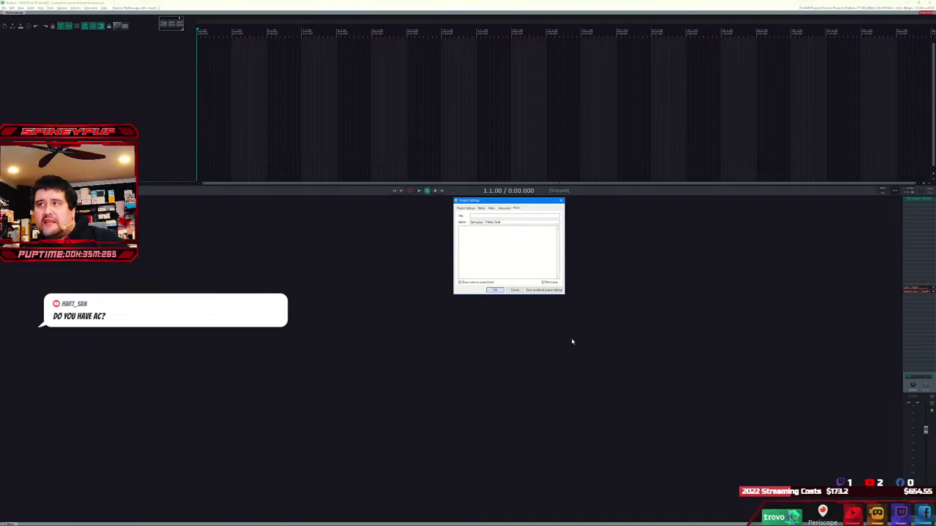
click(496, 291)
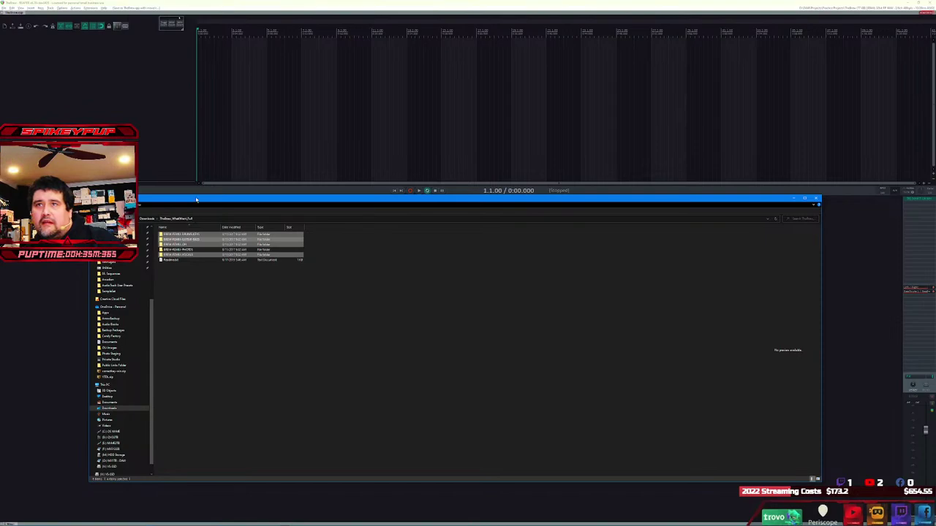
- Import all files from the BREW-REMIX-DRUMS-KEYS folder into the empty project, each on a separate track
drag(180, 200, 180, 367)
click(480, 279)
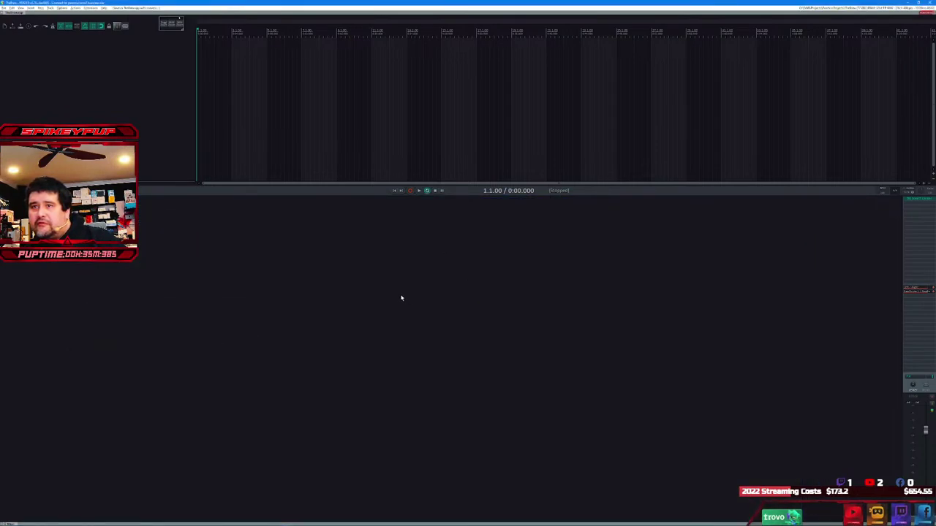
key(alt+Tab)
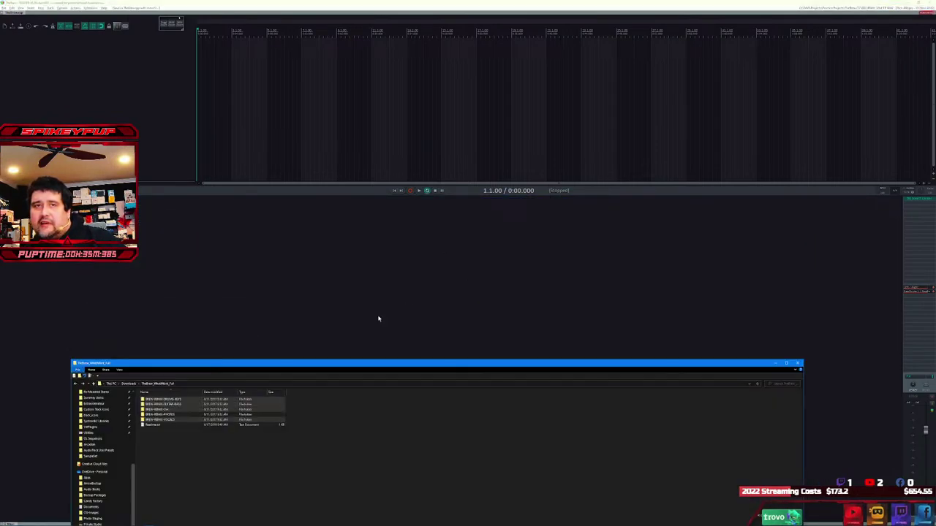
double_click(170, 400)
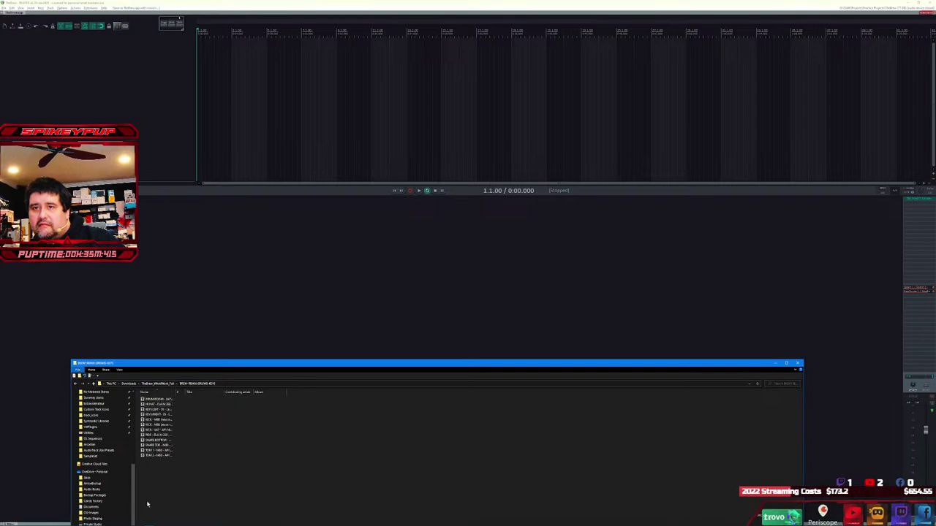
drag(149, 505, 150, 400)
drag(128, 119, 129, 121)
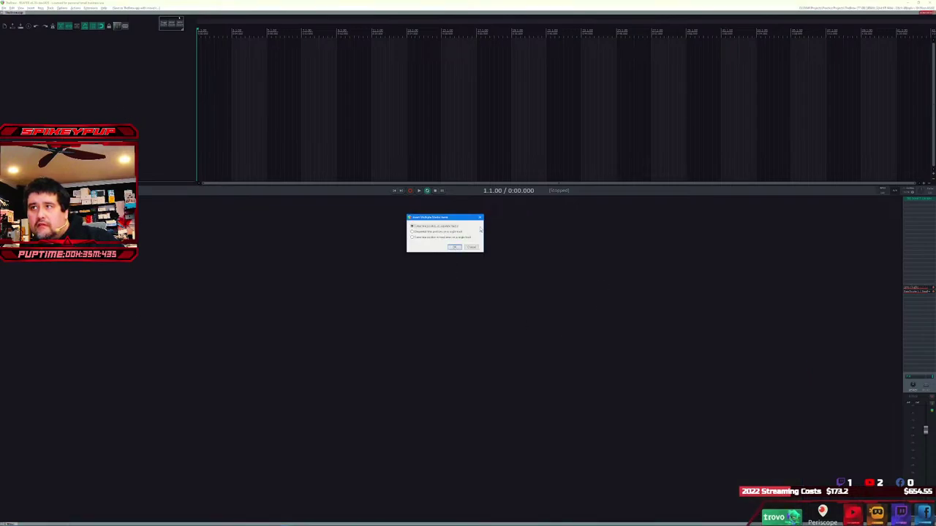
click(452, 248)
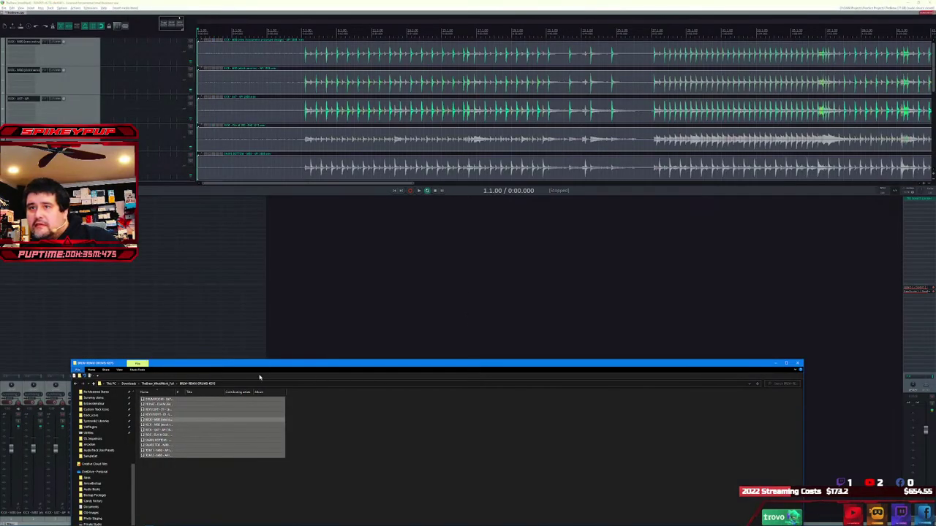
- Import all files from the BREW-REMIX-GUITAR-BASS folder into the project on separate tracks
click(166, 384)
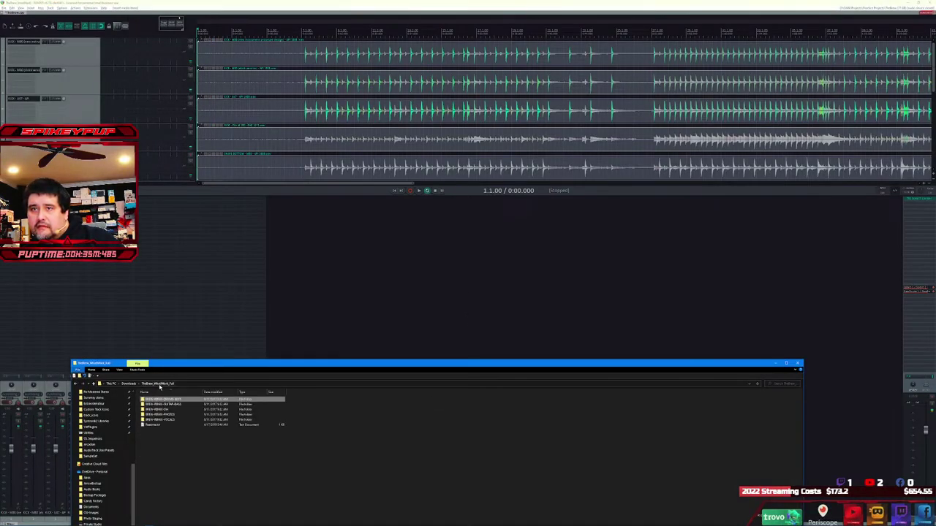
double_click(192, 403)
key(ctrl+a)
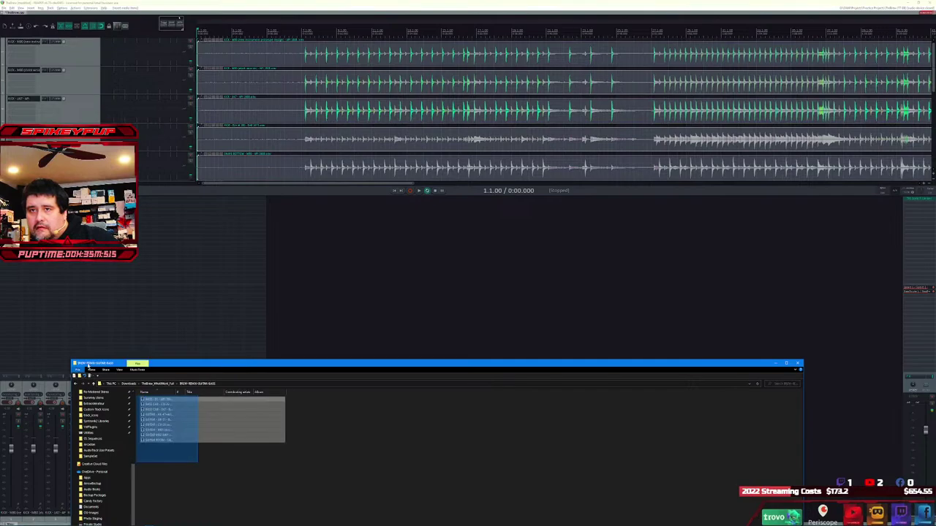
drag(234, 193, 307, 208)
click(449, 250)
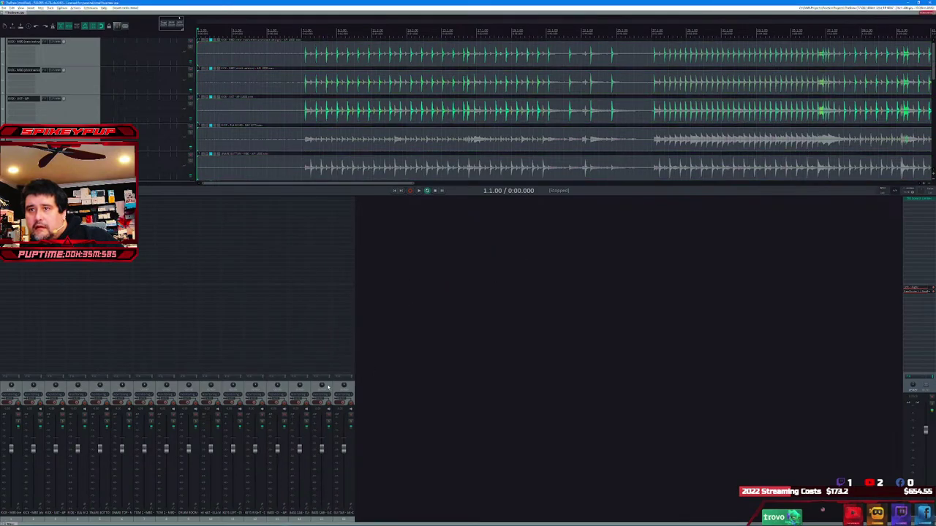
- Import all overhead recordings from the BREW-REMIX-OH folder into the project on separate tracks
key(alt+Tab)
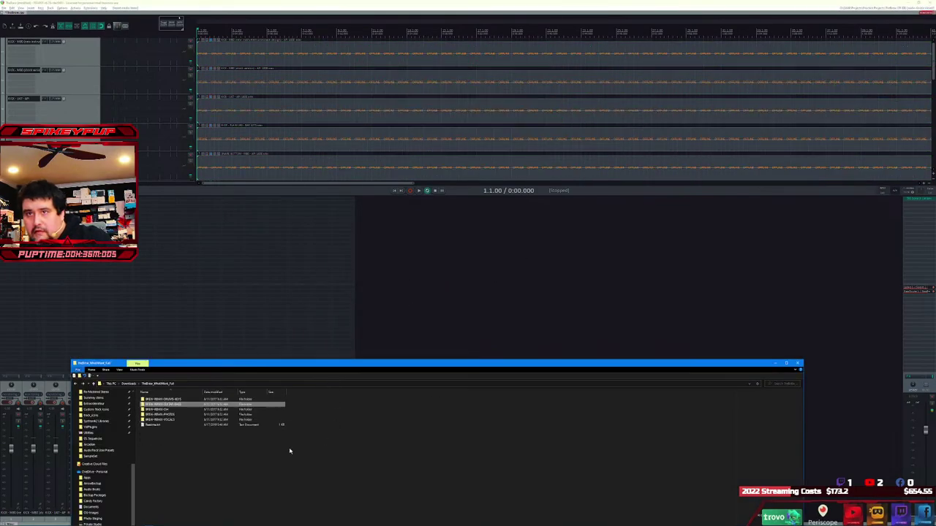
double_click(163, 410)
drag(186, 446, 136, 359)
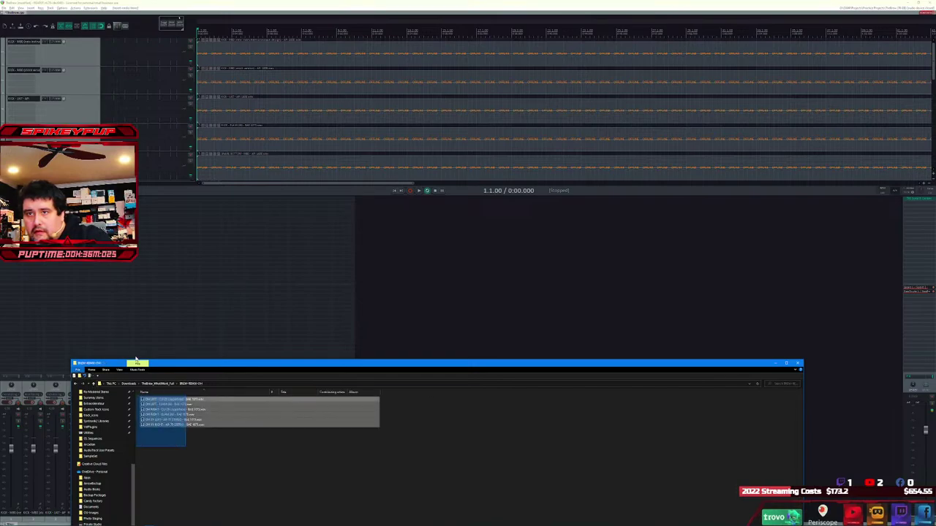
drag(168, 410, 459, 282)
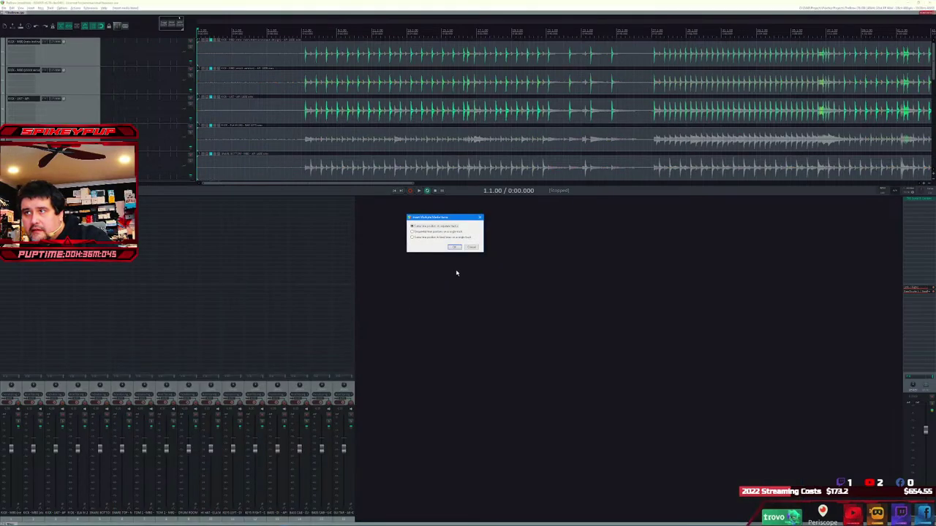
click(454, 247)
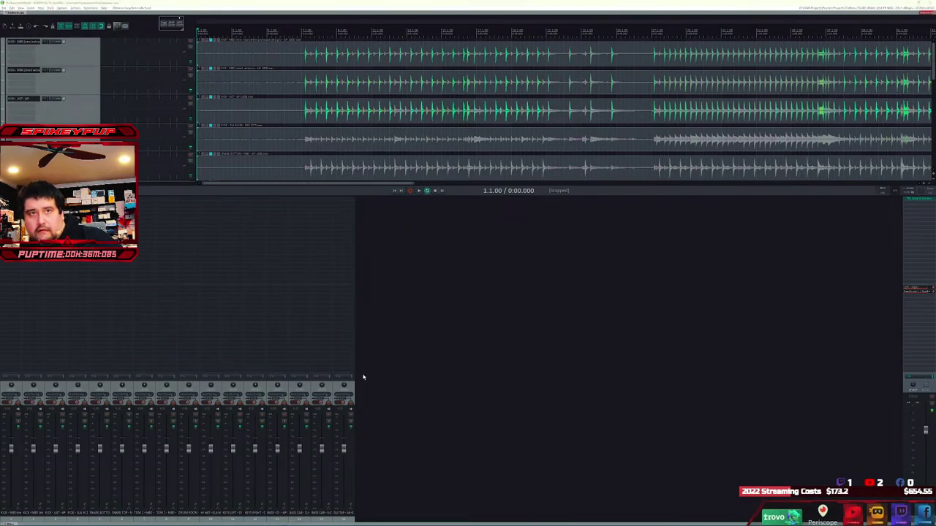
- Import all vocal files from the BREW-REMIX-VOCALS folder into the project on separate tracks
key(alt+Tab)
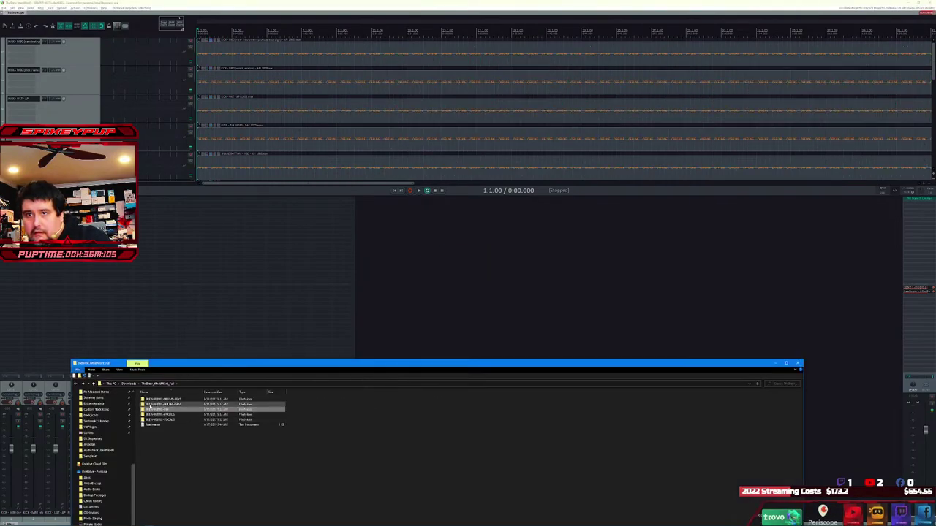
double_click(175, 419)
key(ctrl+a)
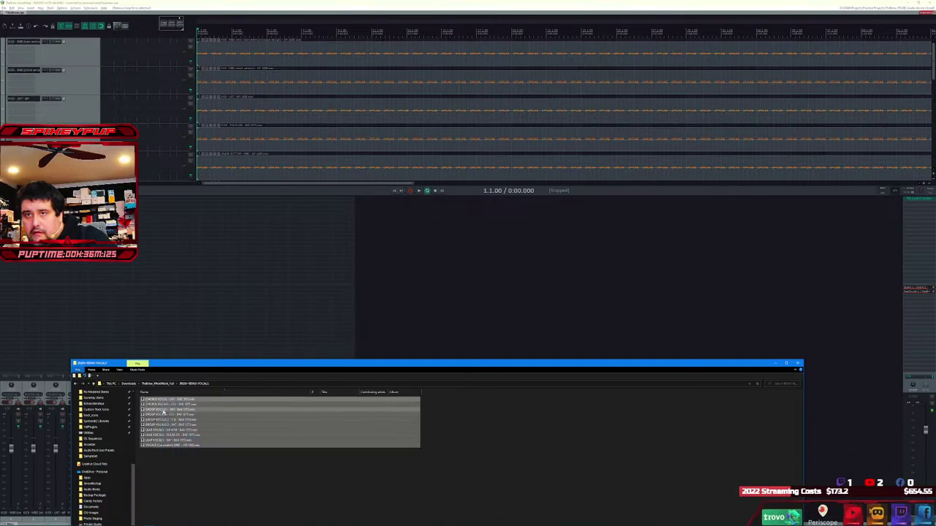
drag(168, 421, 472, 252)
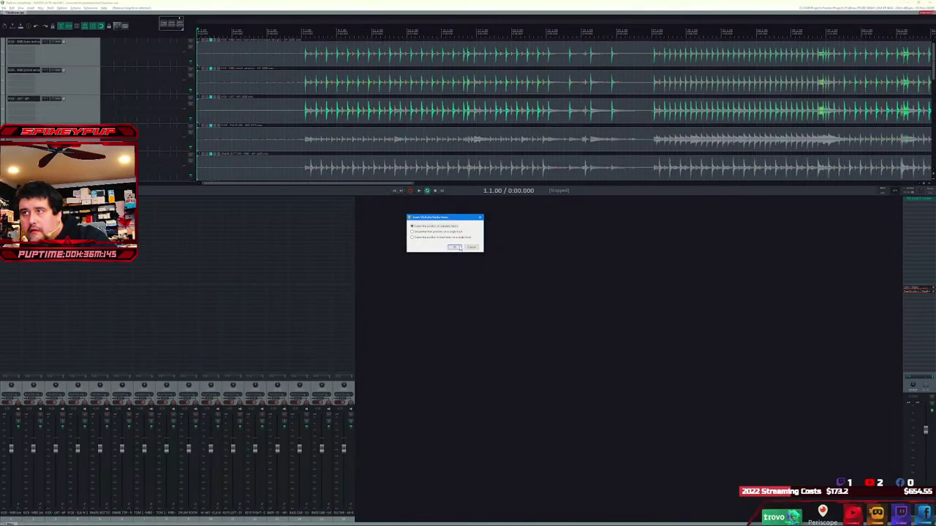
click(458, 247)
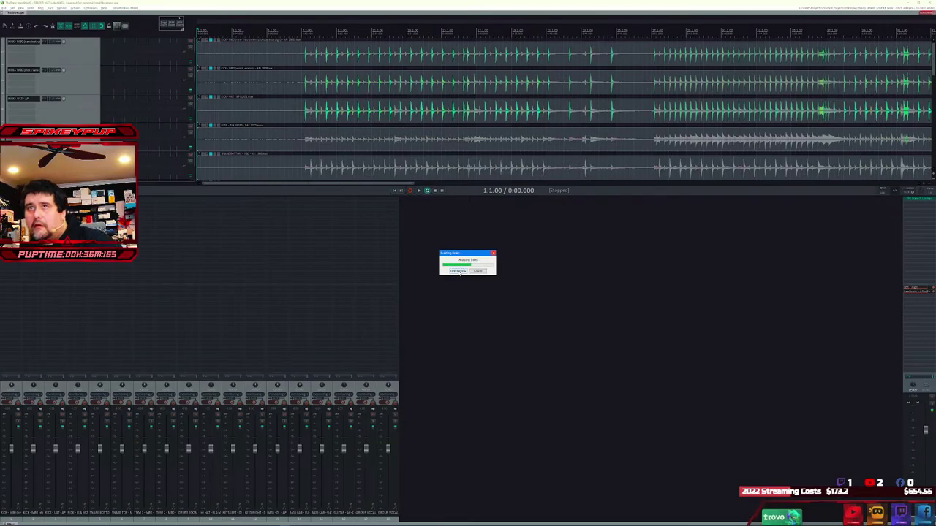
- Remove all imported tracks so that the project is empty again
click(458, 271)
scroll(156, 165, down, 5)
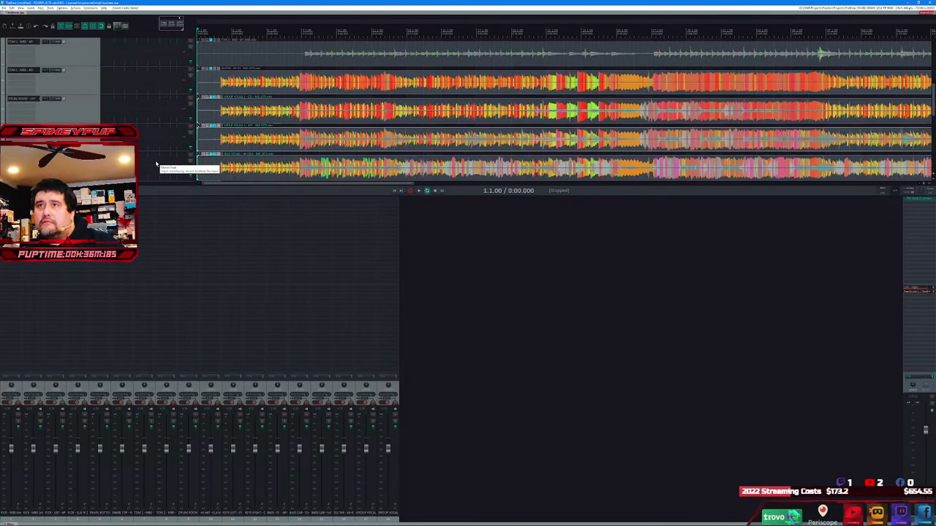
scroll(156, 165, up, 5)
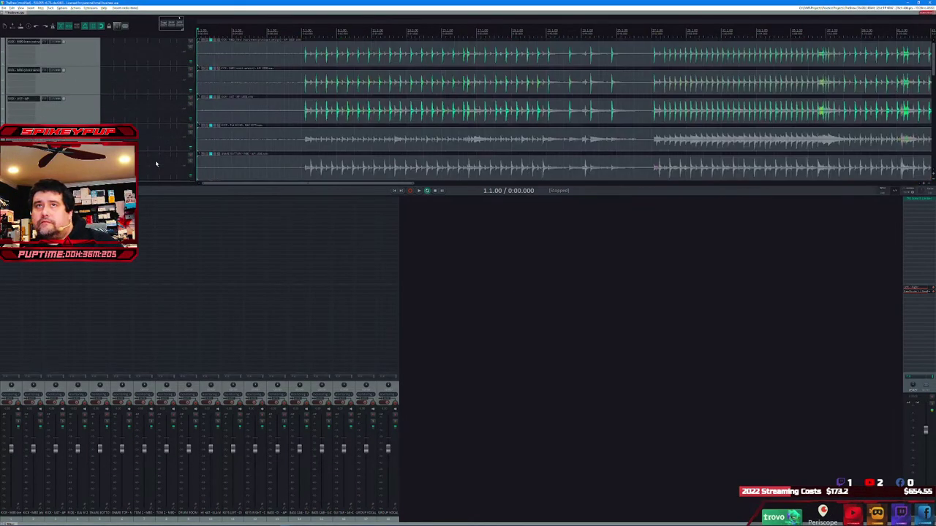
scroll(156, 164, down, 5)
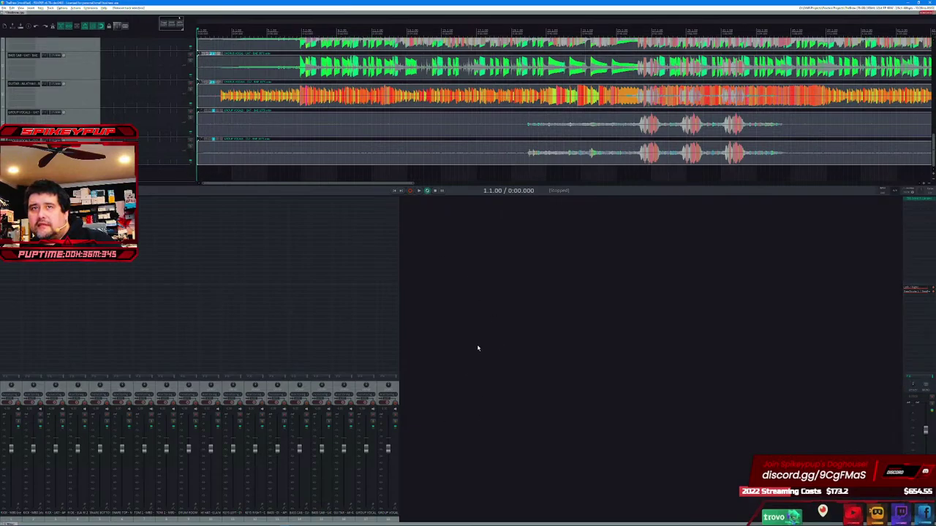
click(340, 347)
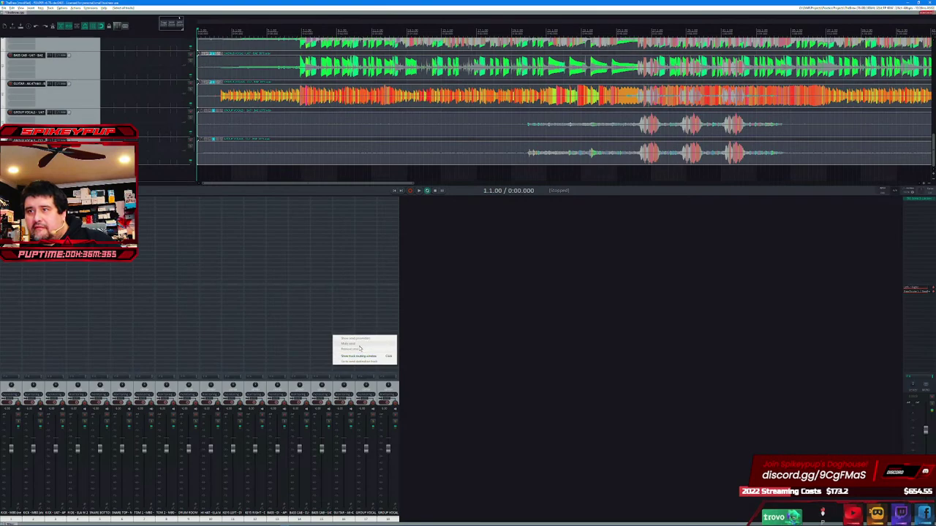
click(459, 345)
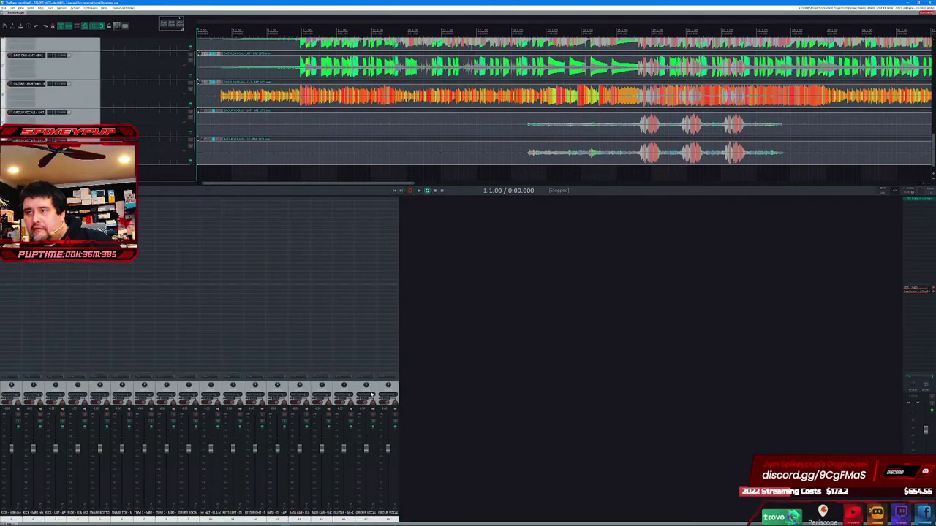
click(459, 277)
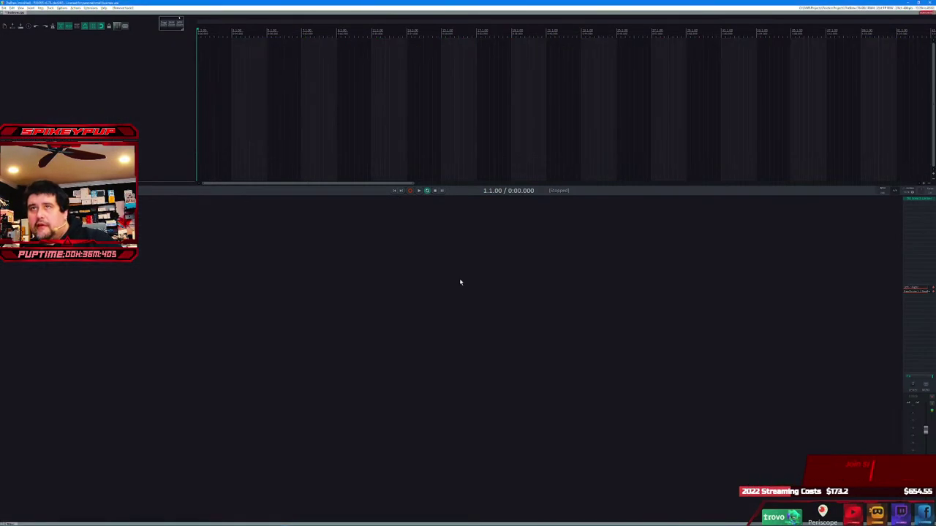
- Import all vocal files from the BREW-REMIX-VOCALS folder into the empty project, each on a separate track
key(alt+Tab)
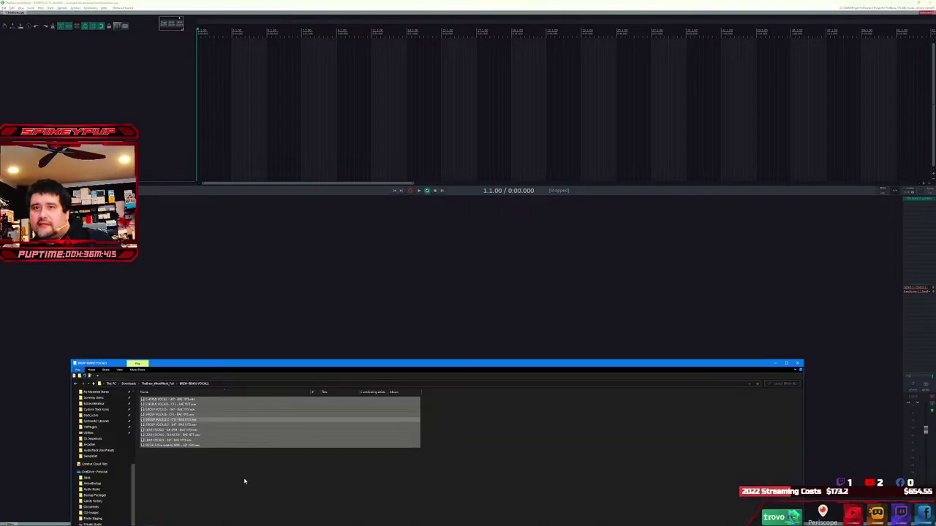
drag(225, 484, 139, 397)
drag(168, 431, 138, 175)
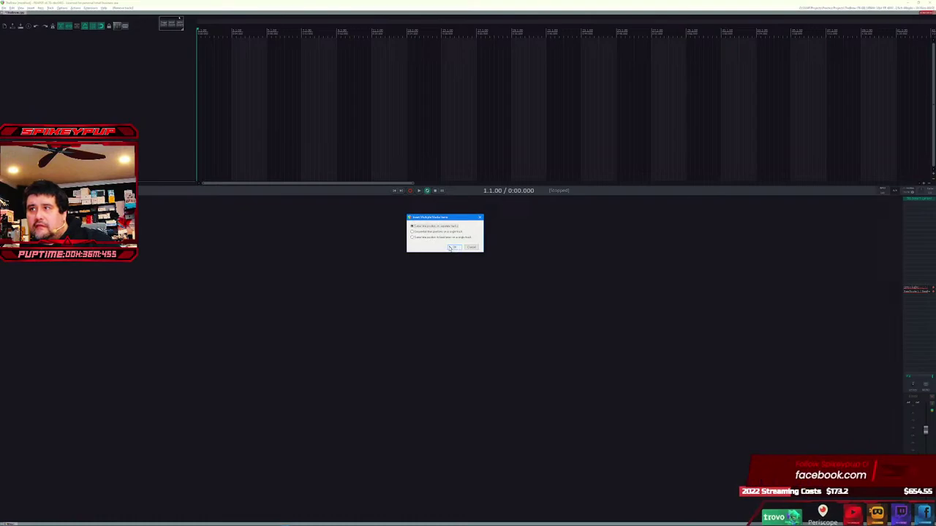
click(454, 248)
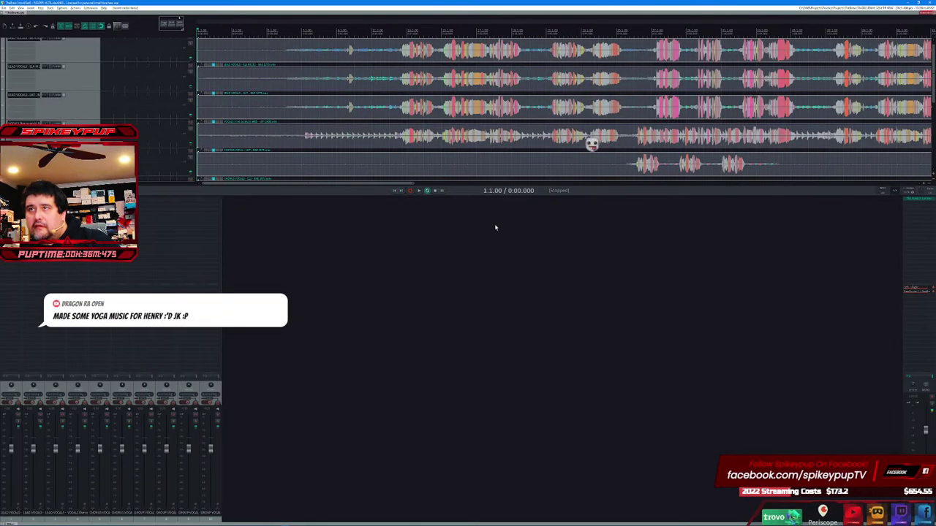
- Import all overhead recordings from the BREW-REMIX-OH folder into the project on separate tracks
key(alt+Tab)
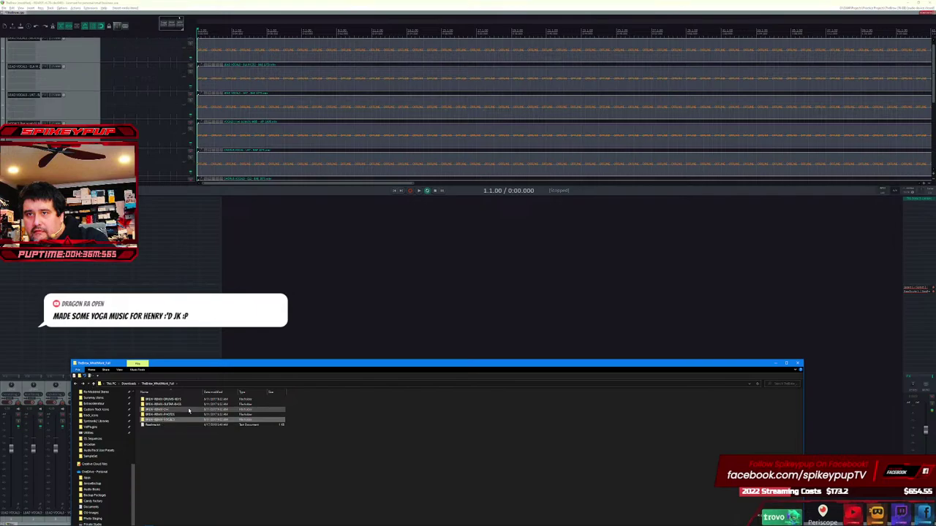
double_click(189, 411)
key(ctrl+a)
drag(175, 406, 298, 225)
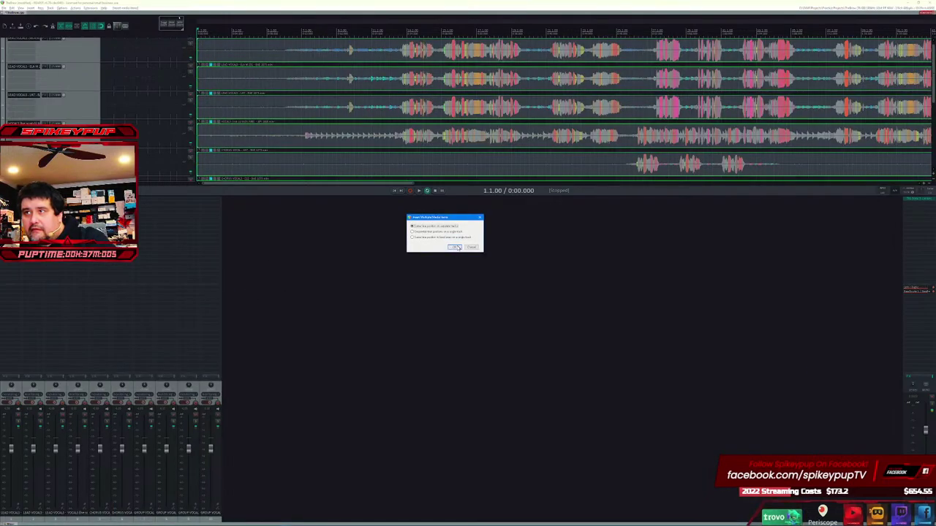
click(455, 247)
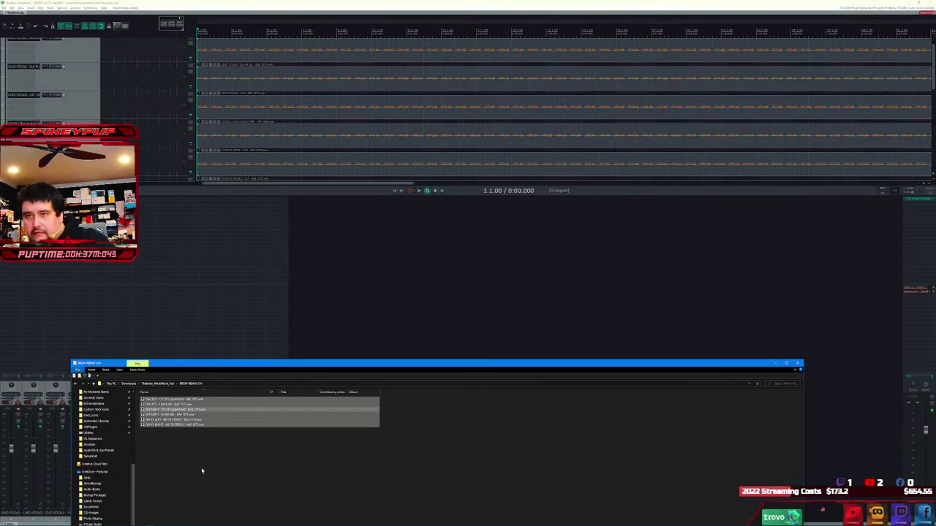
- Import all files from the BREW-REMIX-GUITAR-BASS folder into the project on separate tracks
key(alt+Up)
key(Up)
key(Up)
key(Down)
key(Return)
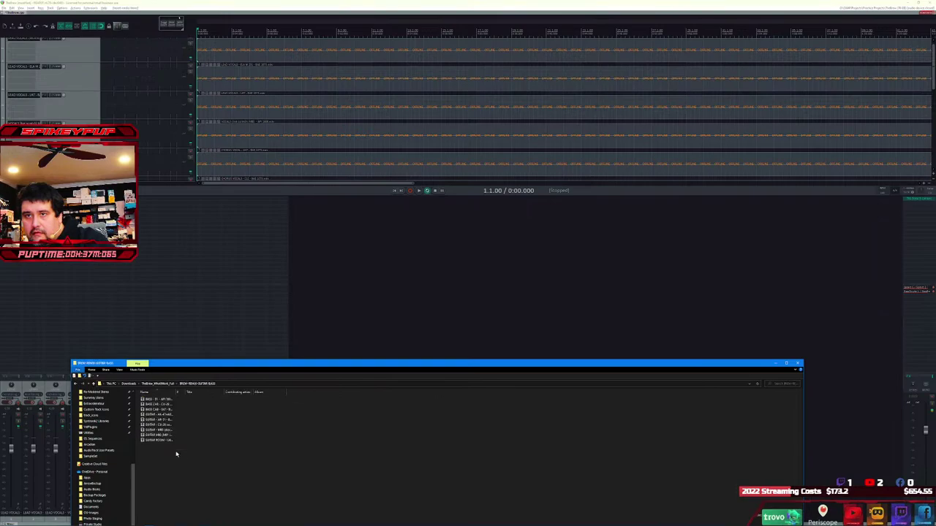
key(ctrl+a)
drag(158, 420, 439, 263)
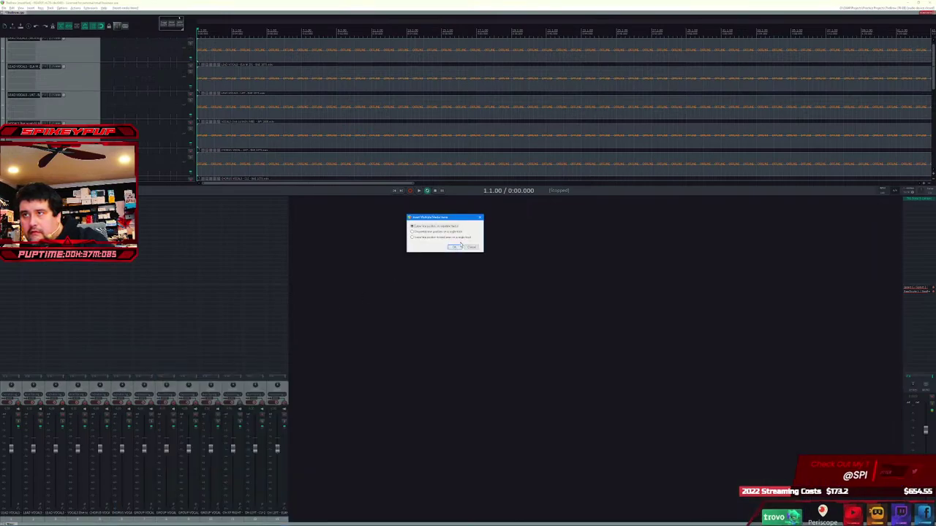
click(455, 247)
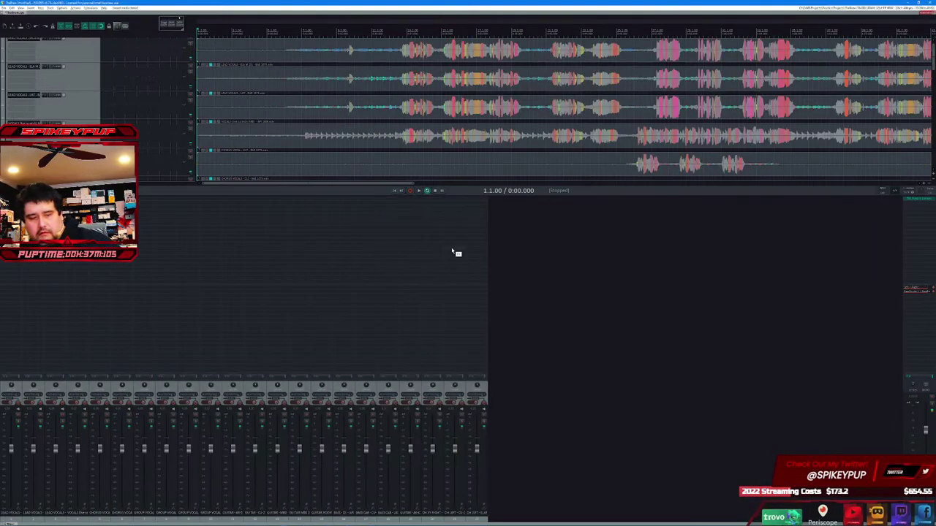
- Try to import all files from the BREW-REMIX-DRUMS-KEYS folder on separate tracks, widening the file name column to show full names
key(alt+Up)
double_click(183, 400)
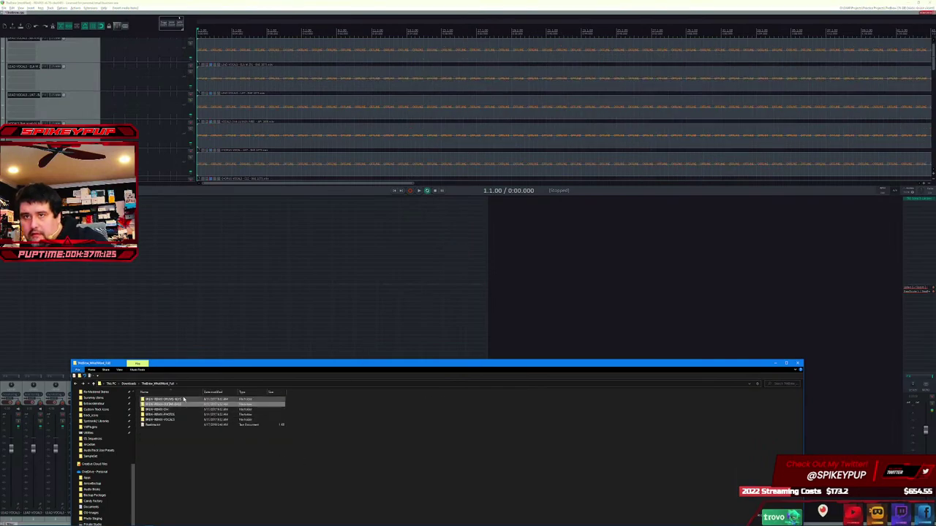
drag(175, 470, 531, 274)
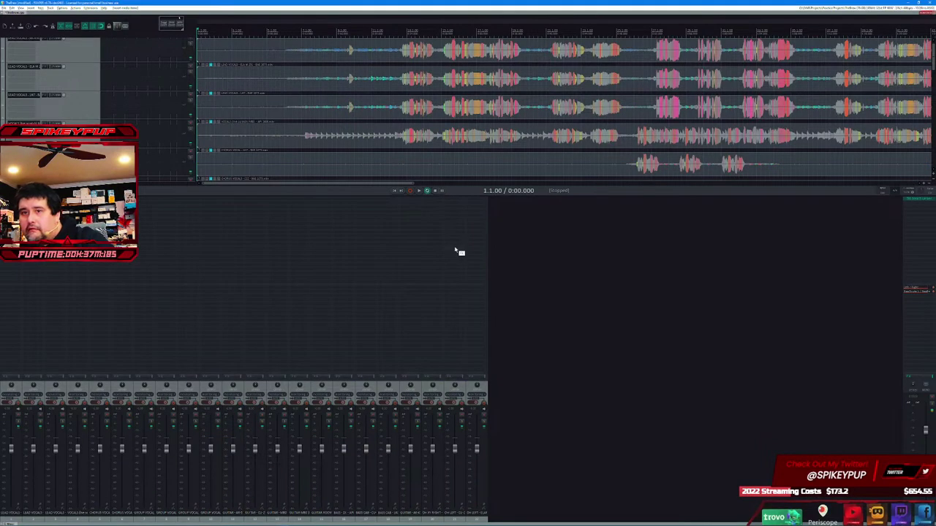
key(alt+Tab)
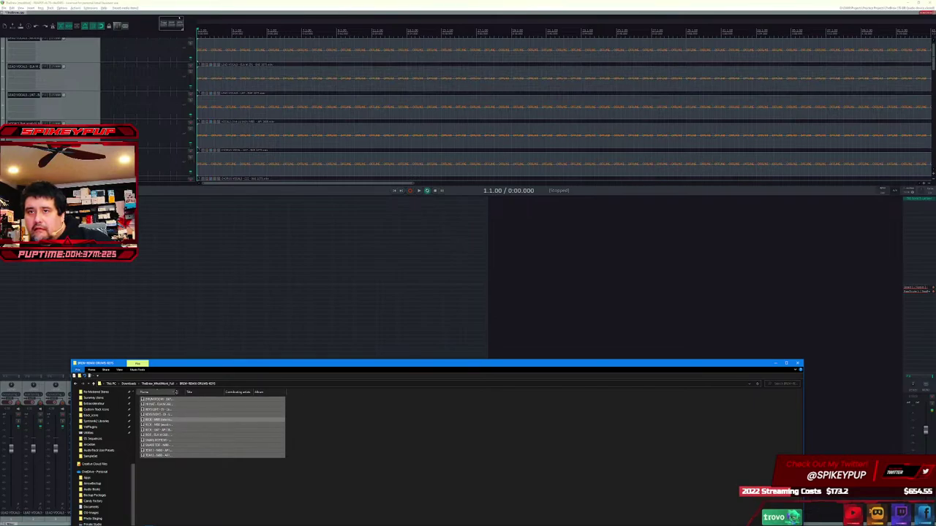
drag(175, 392, 358, 392)
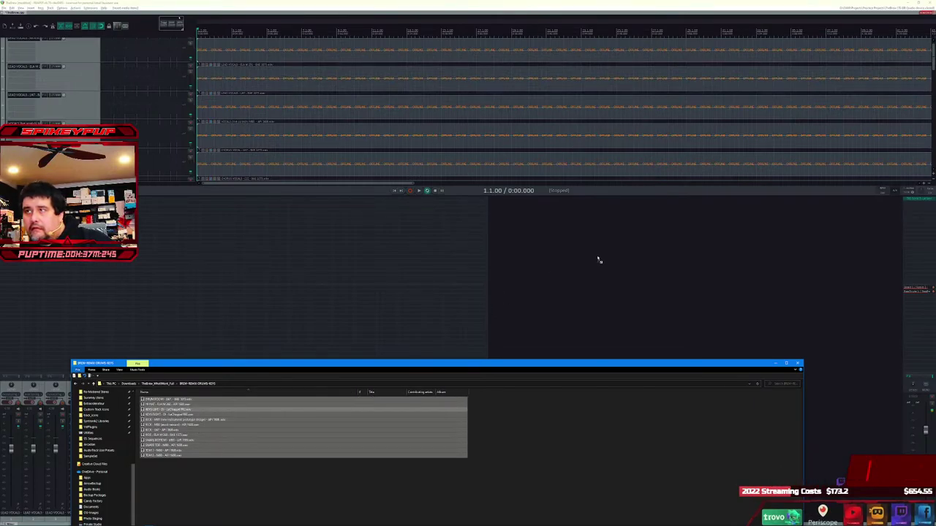
drag(598, 260, 588, 258)
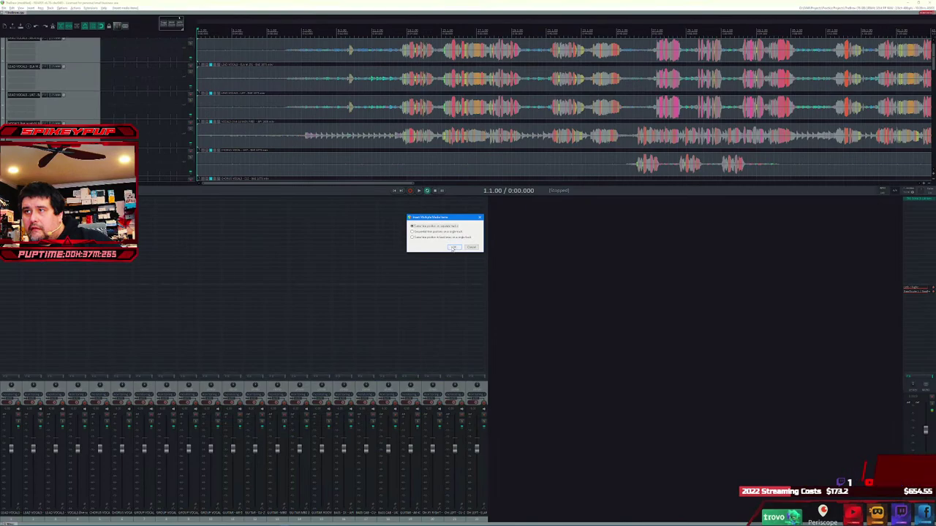
click(454, 247)
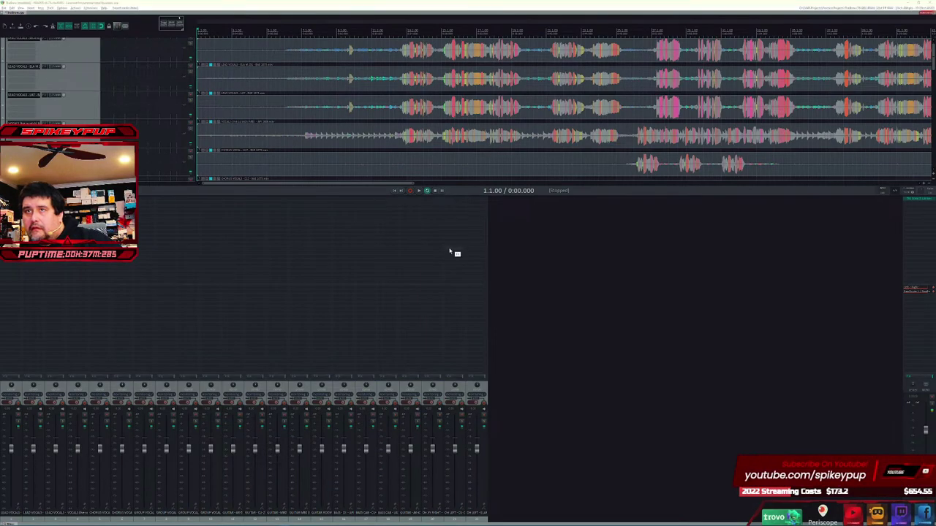
- Reposition the file window and try to import the kick, ride, snare and tom files on separate tracks
key(alt+Tab)
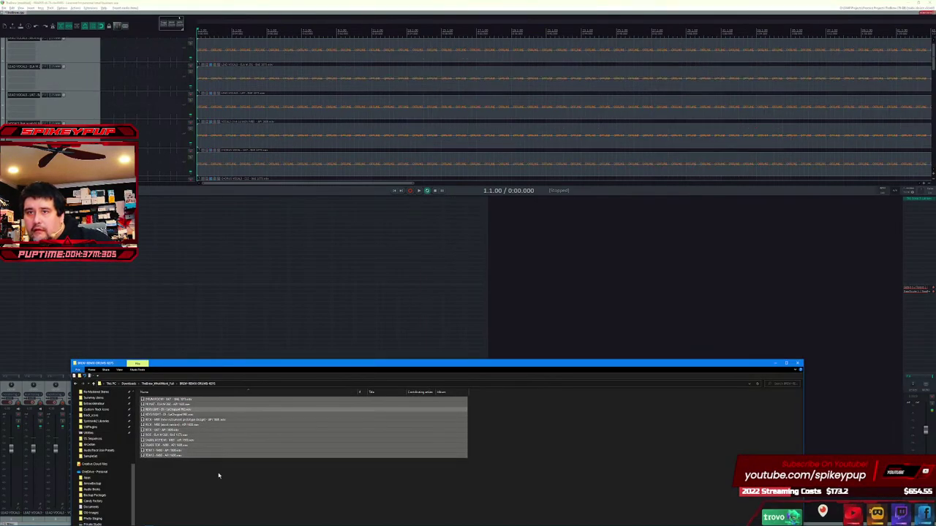
click(217, 476)
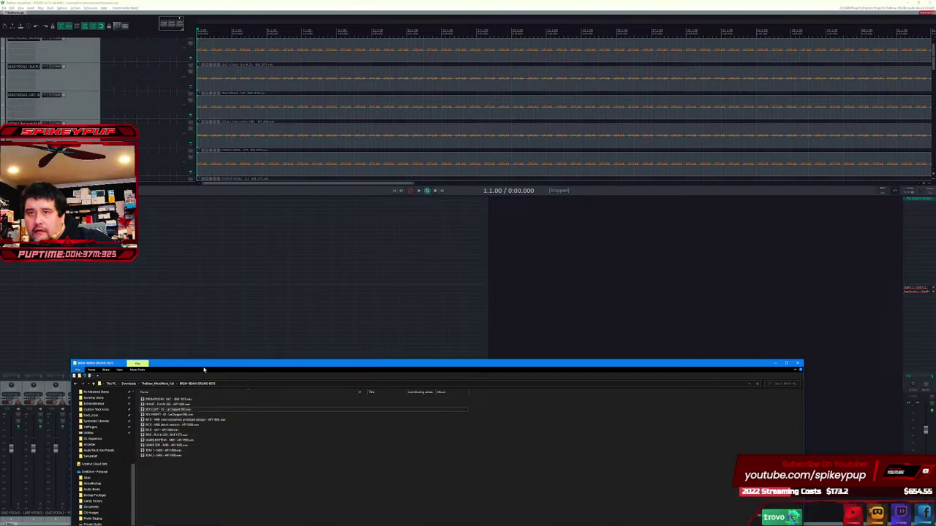
drag(204, 369, 661, 395)
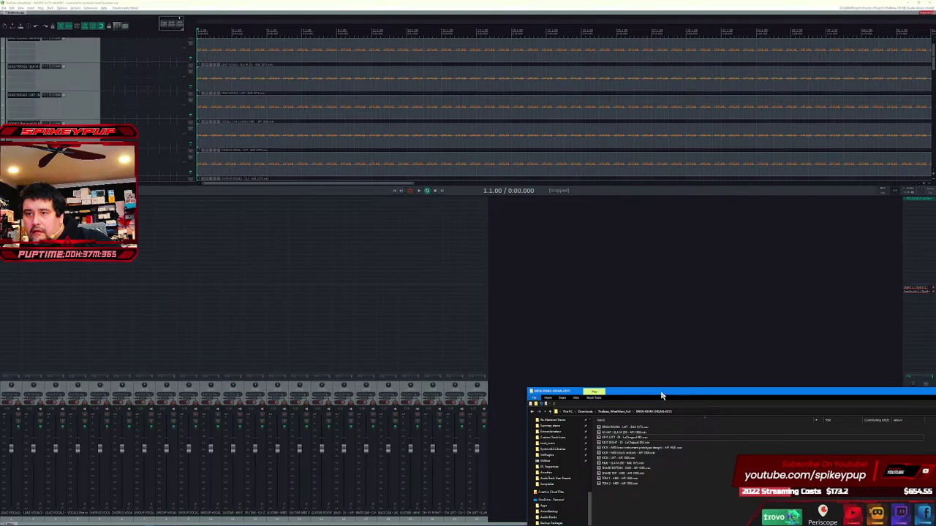
drag(661, 395, 648, 269)
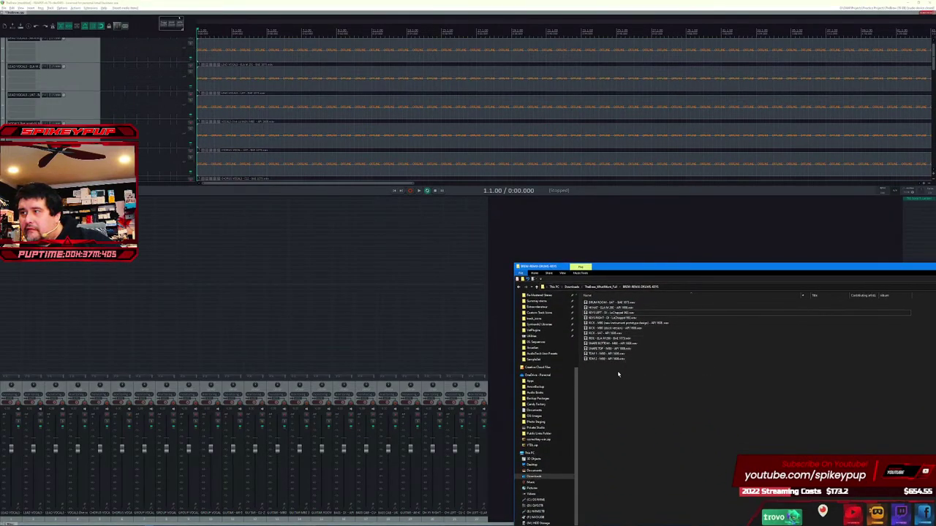
drag(596, 362, 546, 238)
click(454, 248)
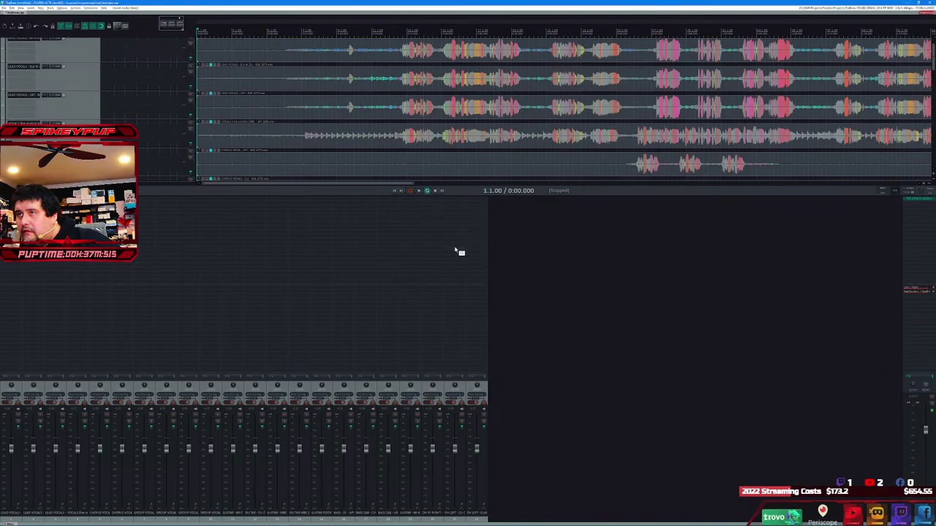
- Import all files from the BREW-REMIX-DRUMS-KEYS folder into the project, each on a separate track
scroll(101, 112, down, 5)
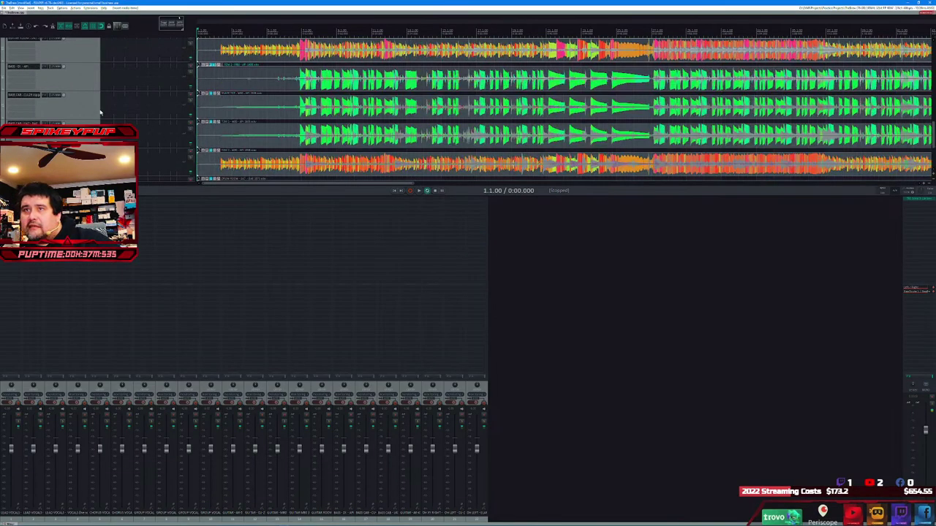
key(alt+Tab)
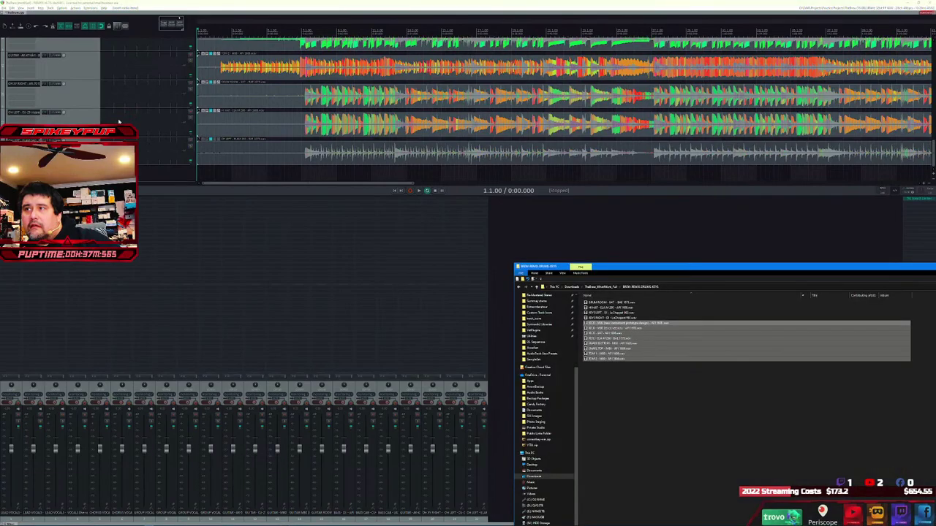
key(ctrl+a)
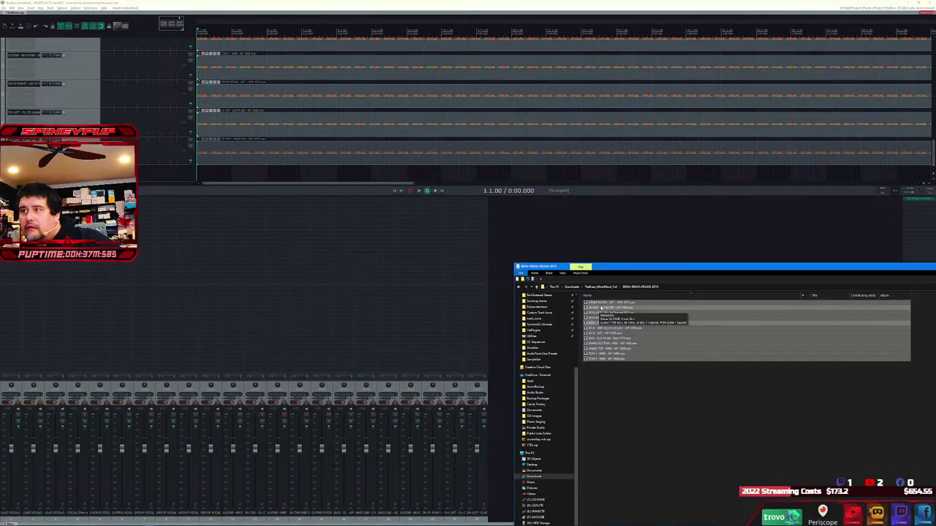
drag(621, 326, 455, 249)
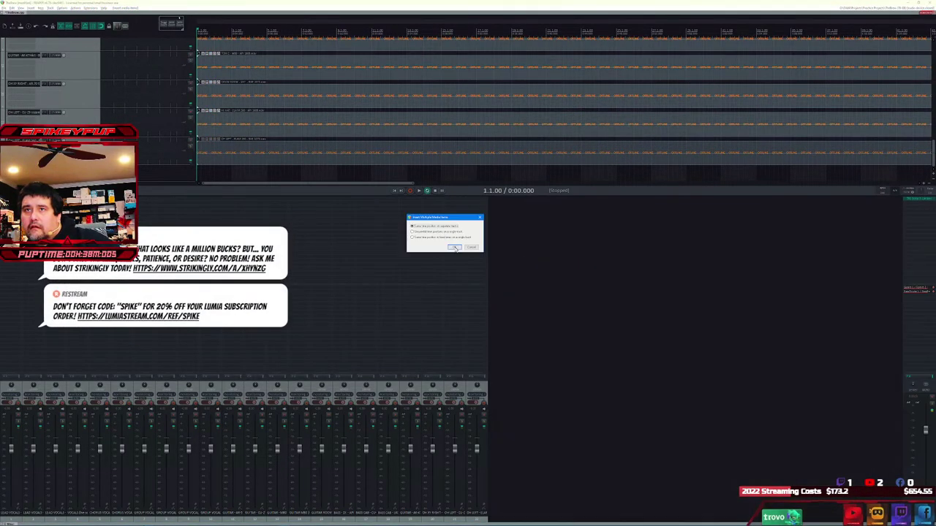
click(454, 248)
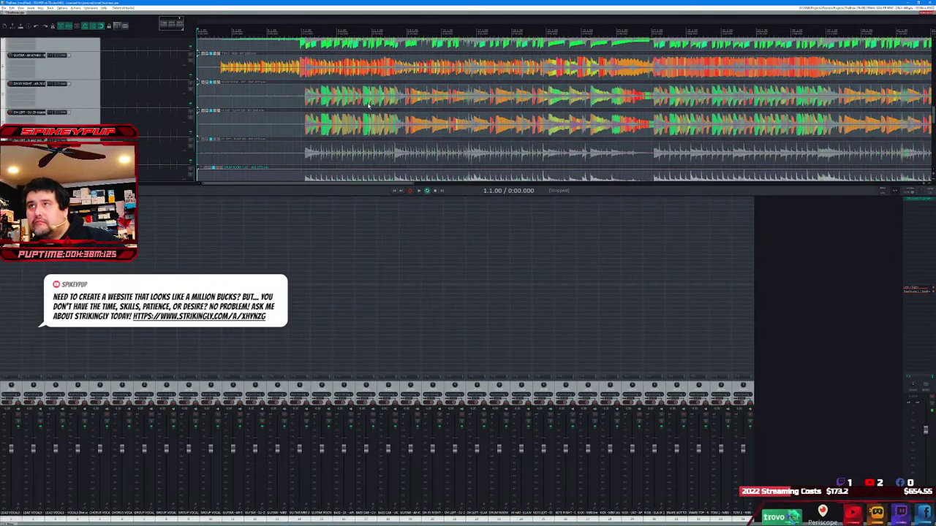
- Normalize the media item on the OH XY RIGHT track, using the option to normalize each item separately
right_click(368, 103)
mouse_move(424, 147)
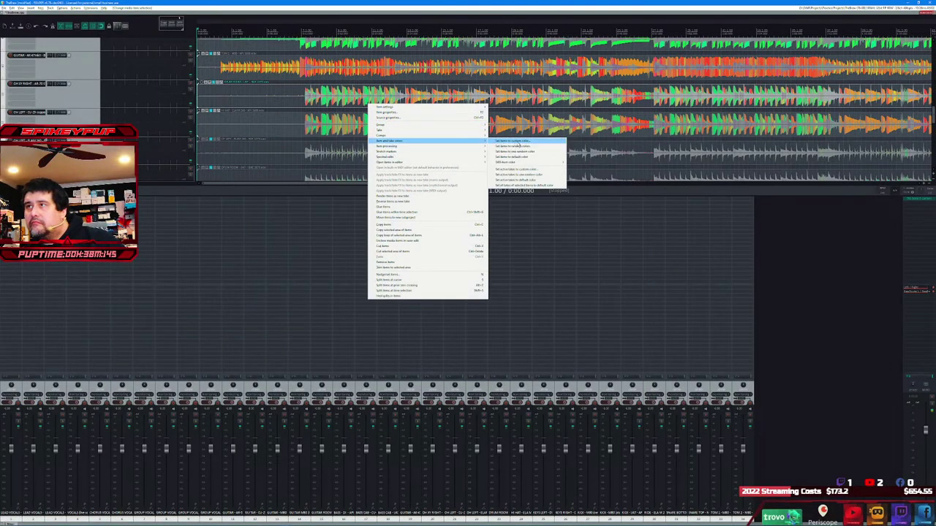
click(512, 147)
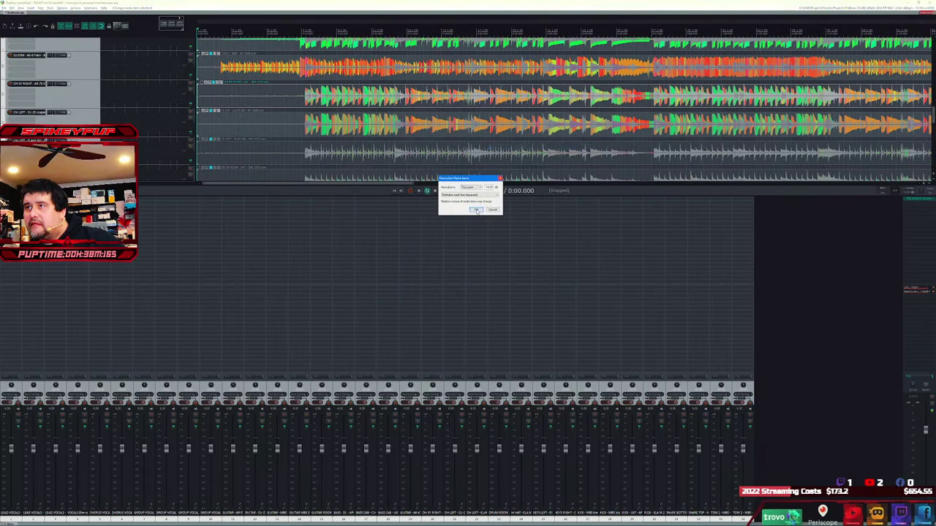
click(475, 210)
- Normalize the media item on the OH XY LEFT track, using the option to normalize each item separately
click(411, 134)
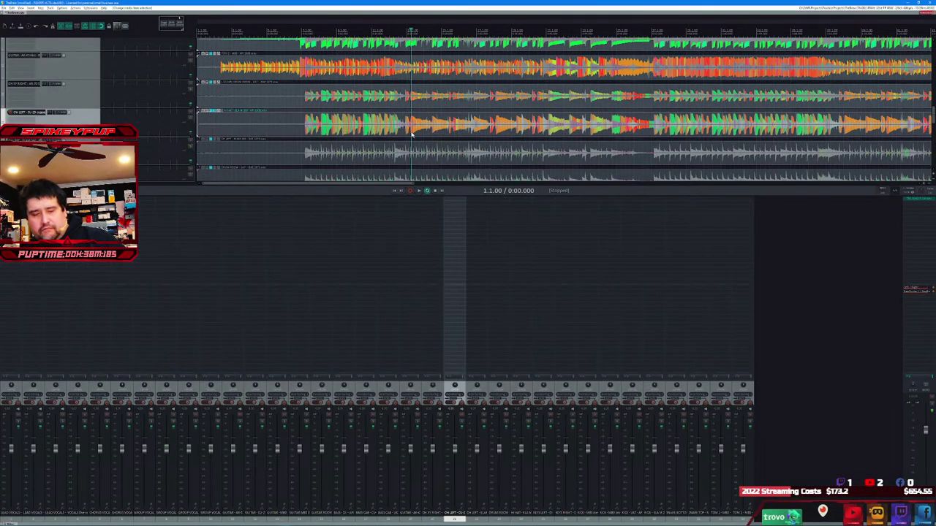
right_click(413, 134)
mouse_move(494, 159)
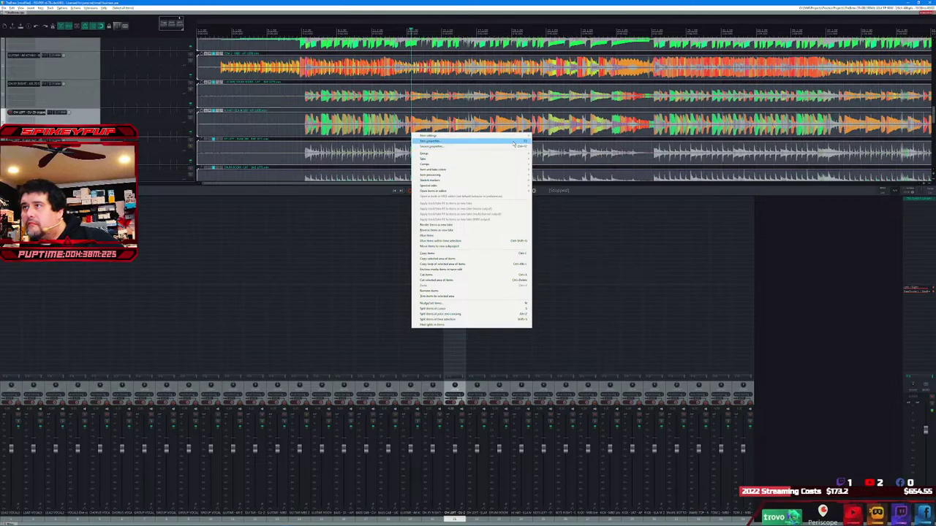
mouse_move(524, 138)
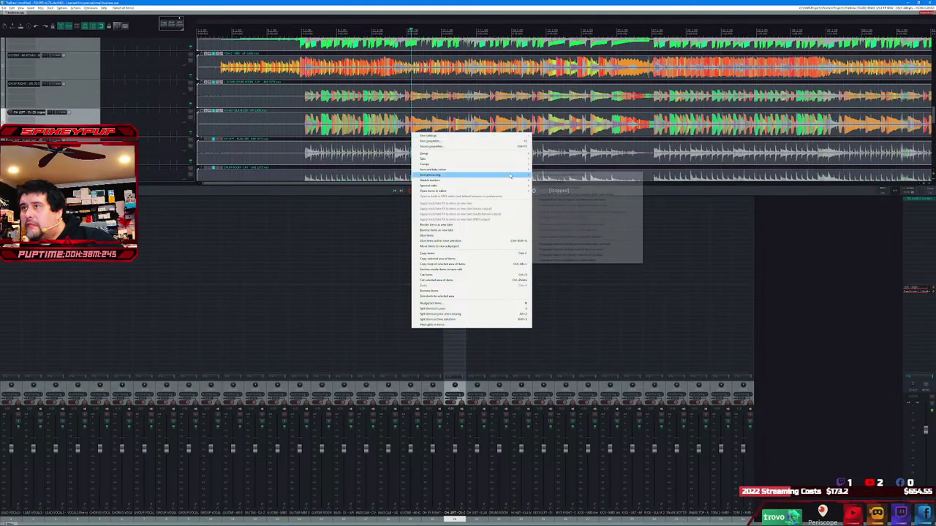
mouse_move(510, 176)
click(544, 175)
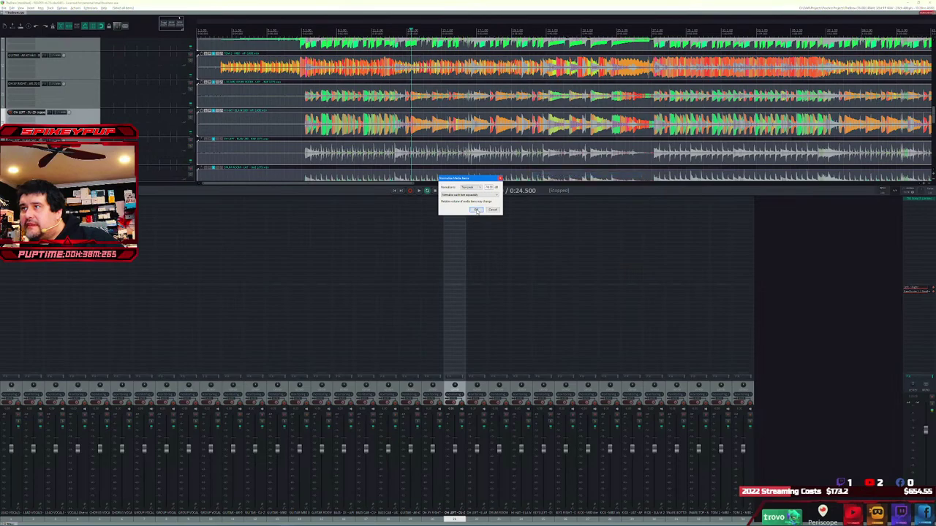
click(477, 211)
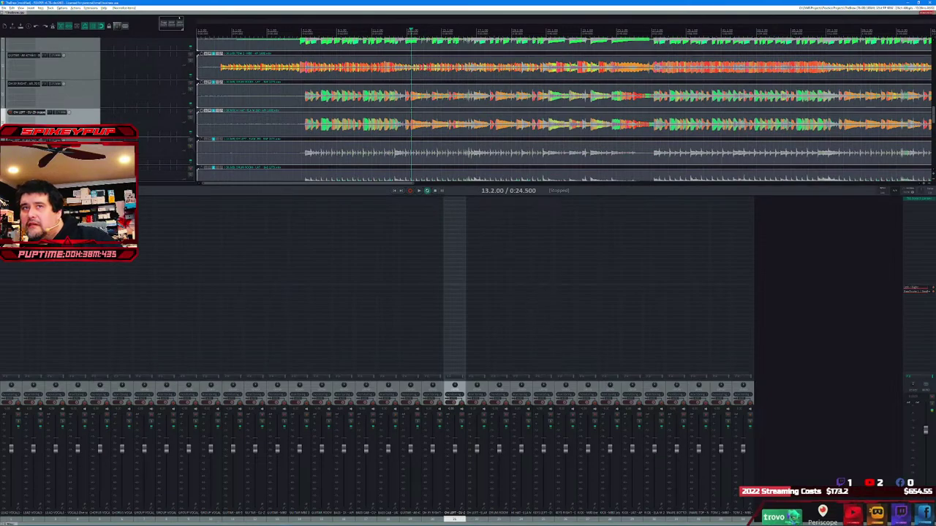
- Play the whole mix from the project start to check the track levels, and stop playback
scroll(563, 109, up, 10)
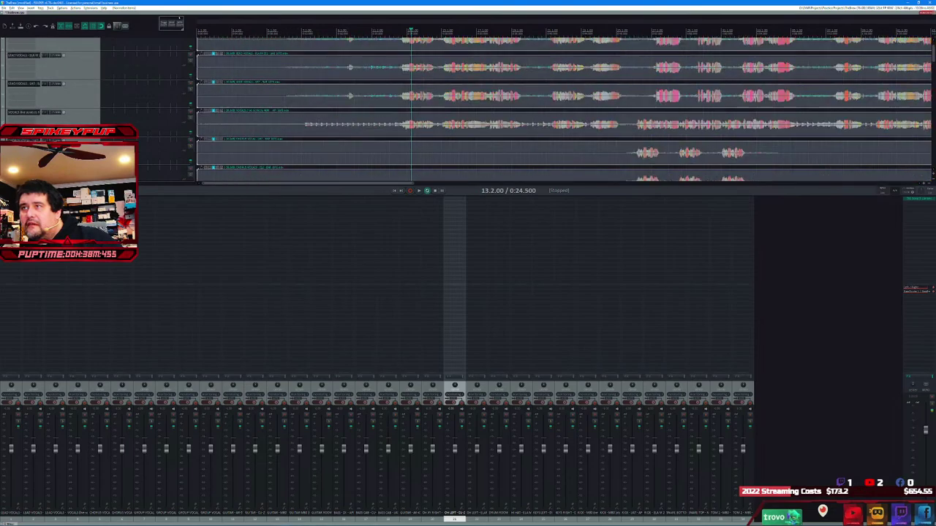
scroll(562, 110, down, 3)
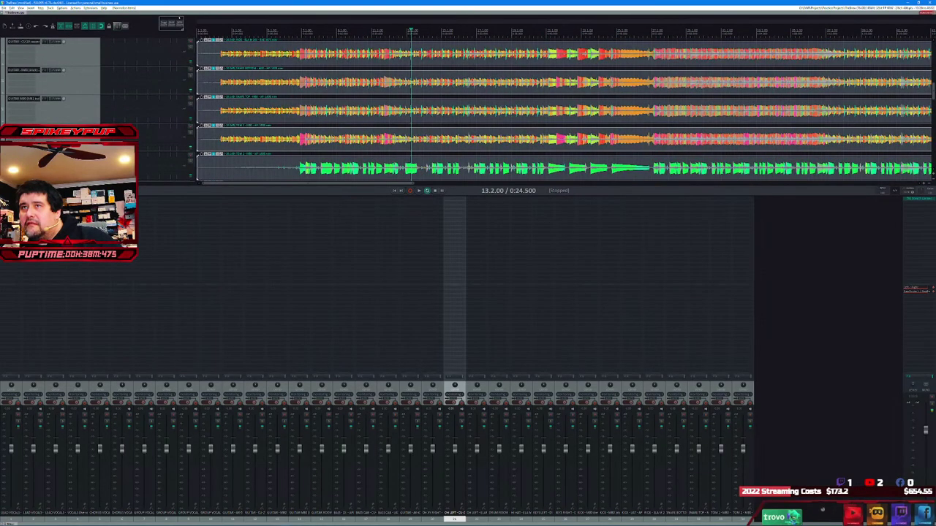
click(394, 191)
click(418, 191)
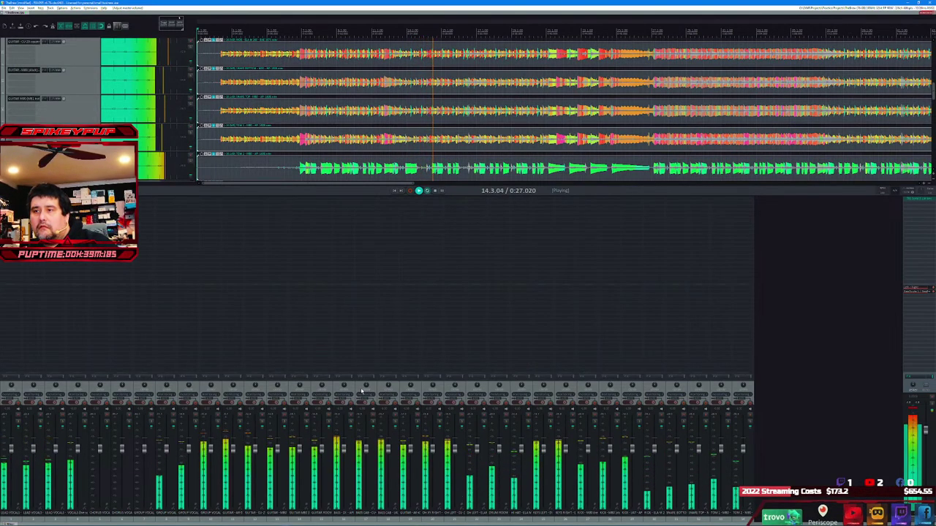
click(428, 190)
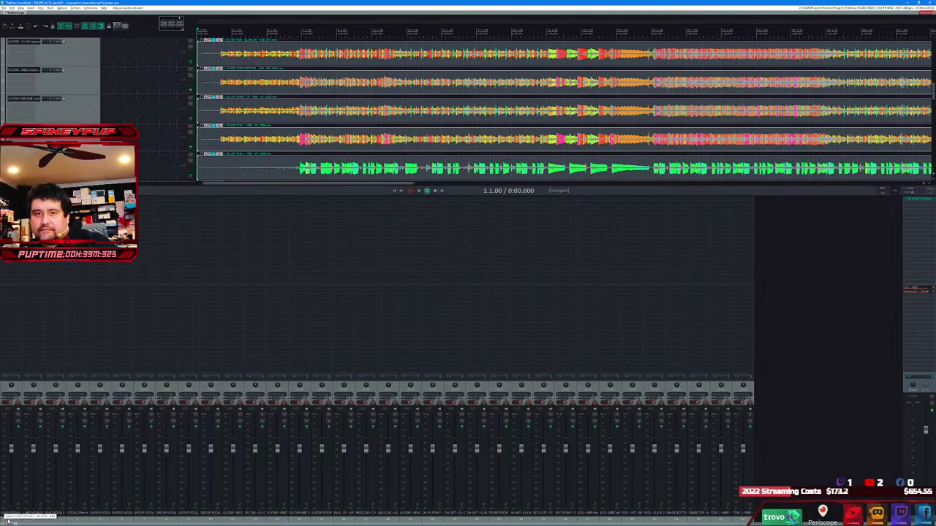
- Insert a new track, place it above the lead vocals as the first track, and name it VOX BUSS
click(36, 520)
key(ctrl+t)
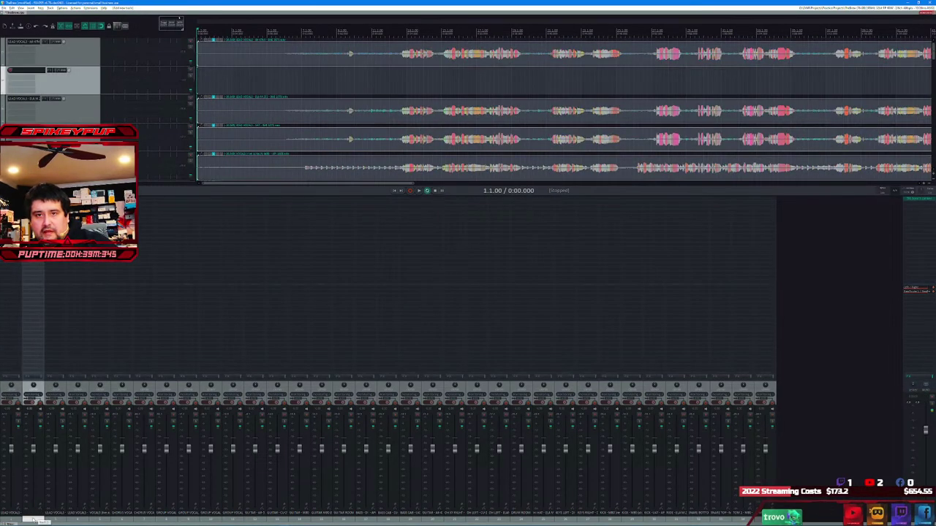
drag(33, 520, 8, 520)
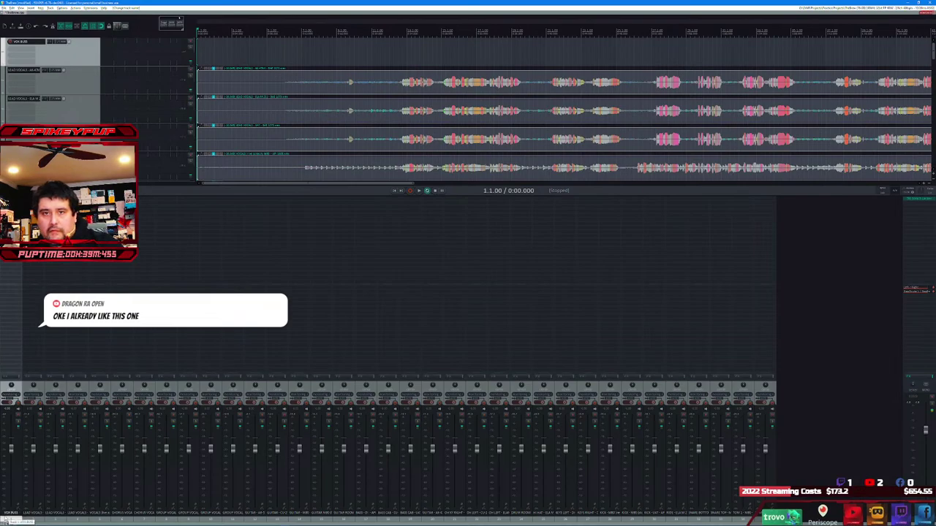
- Select all lead, chorus and group vocal tracks and nest them as child tracks under the VOX BUSS track
scroll(89, 121, down, 5)
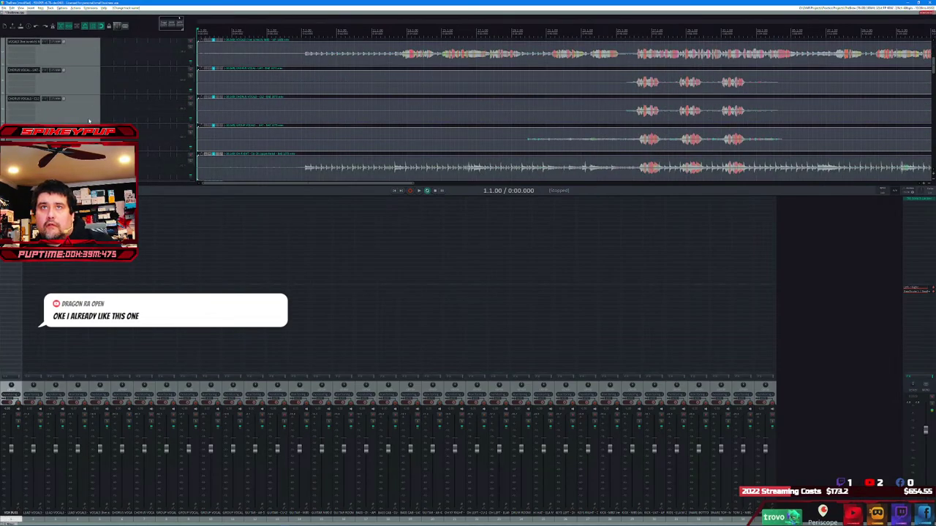
scroll(89, 121, down, 2)
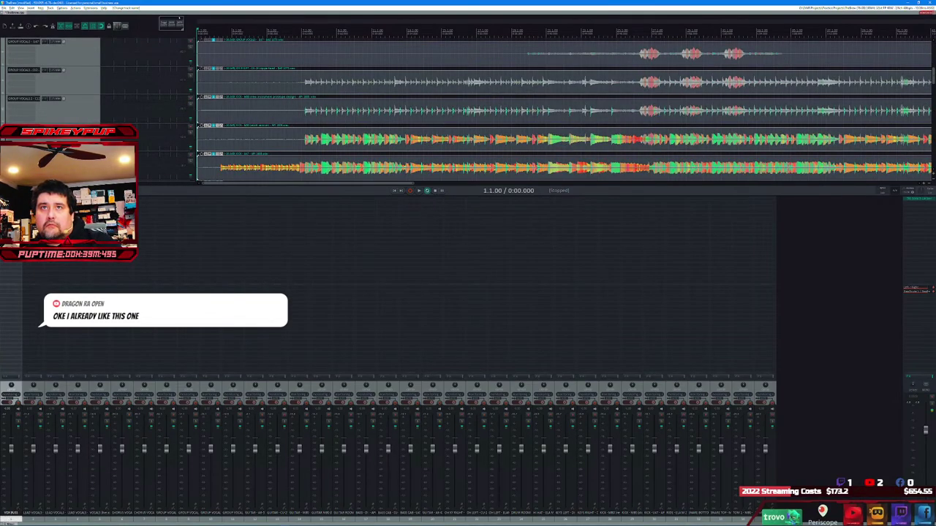
scroll(124, 123, up, 7)
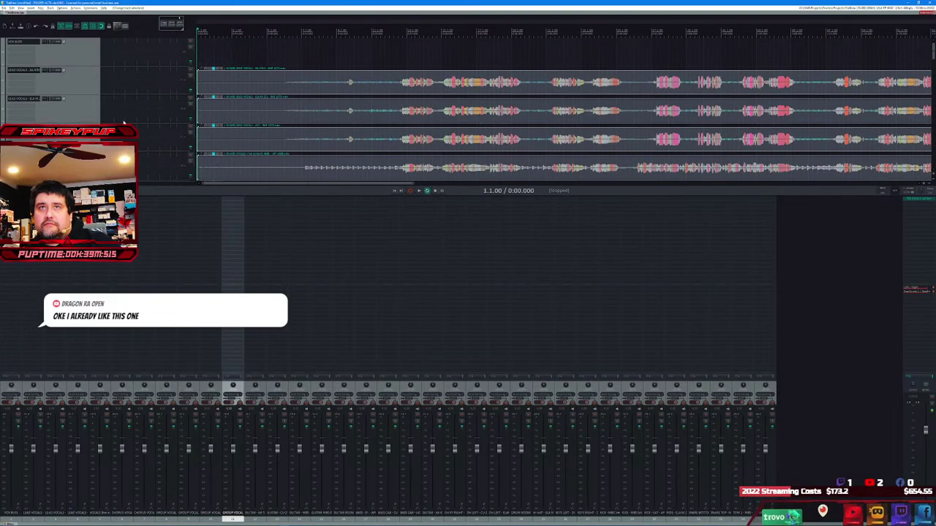
click(82, 77)
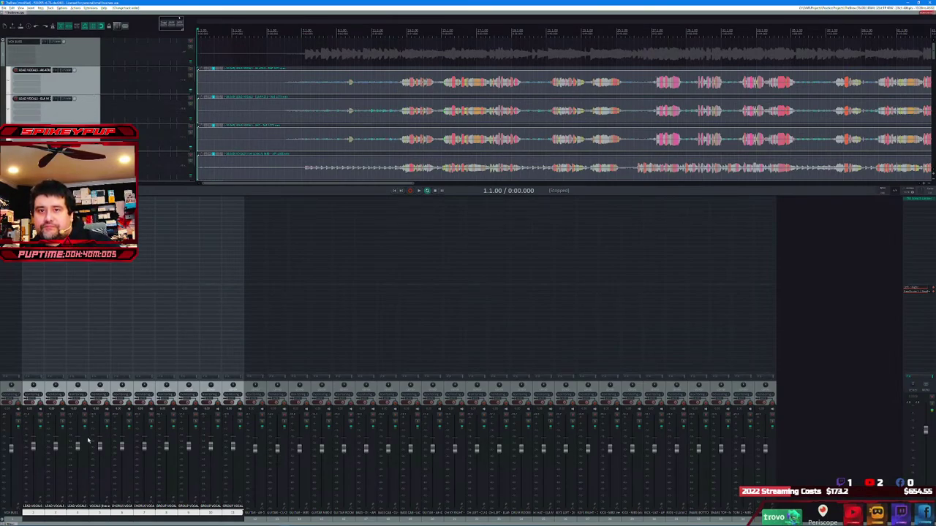
- Insert a new track between the last group vocal track and the first guitar track
click(254, 515)
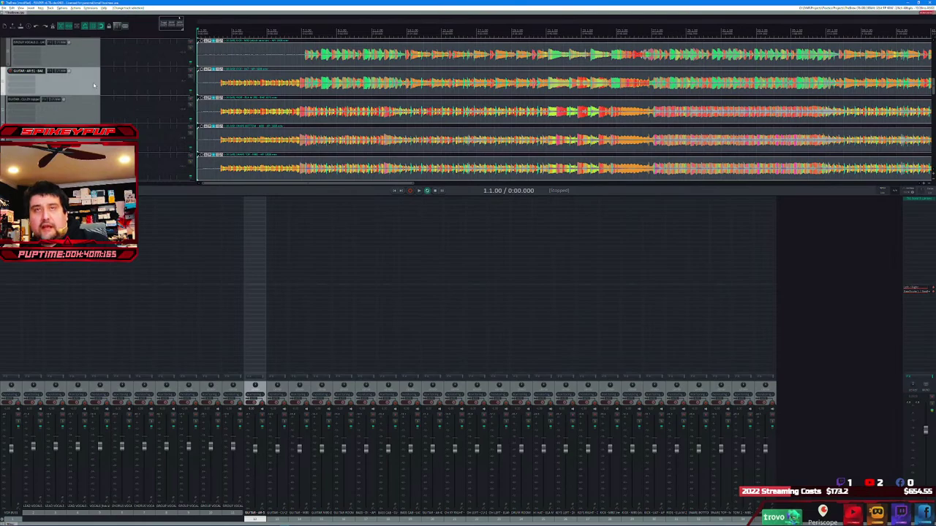
key(ctrl+t)
key(Return)
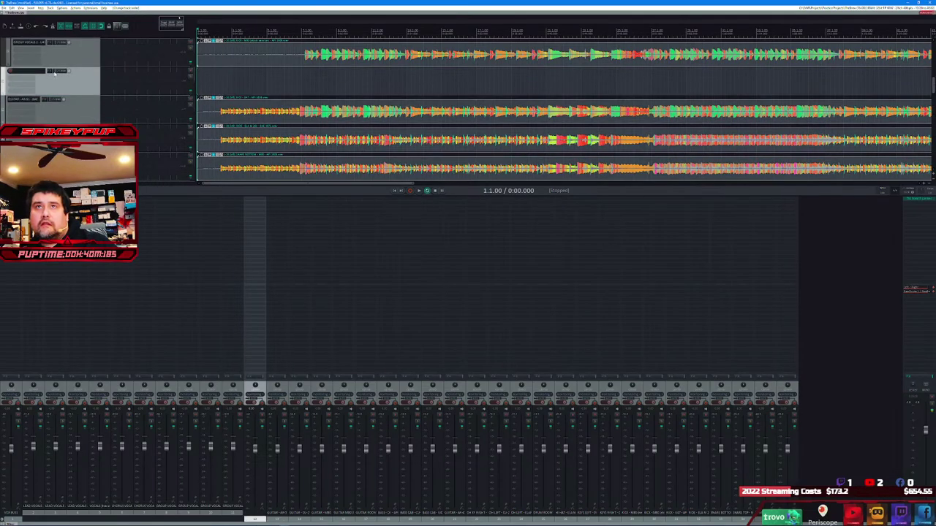
- Name the new track above the guitars GTR BUSS and nest the five guitar tracks through GUITAR ROOM inside it
text(GTR BUS)
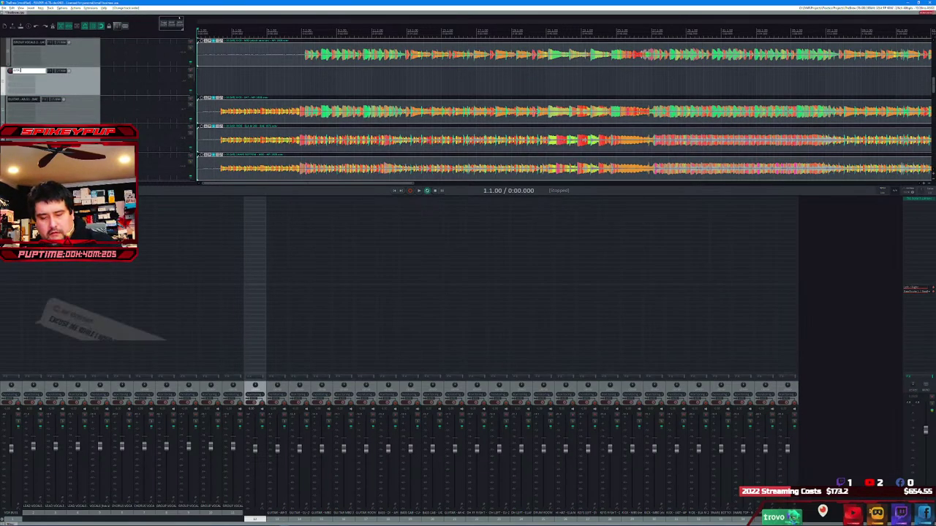
key(Return)
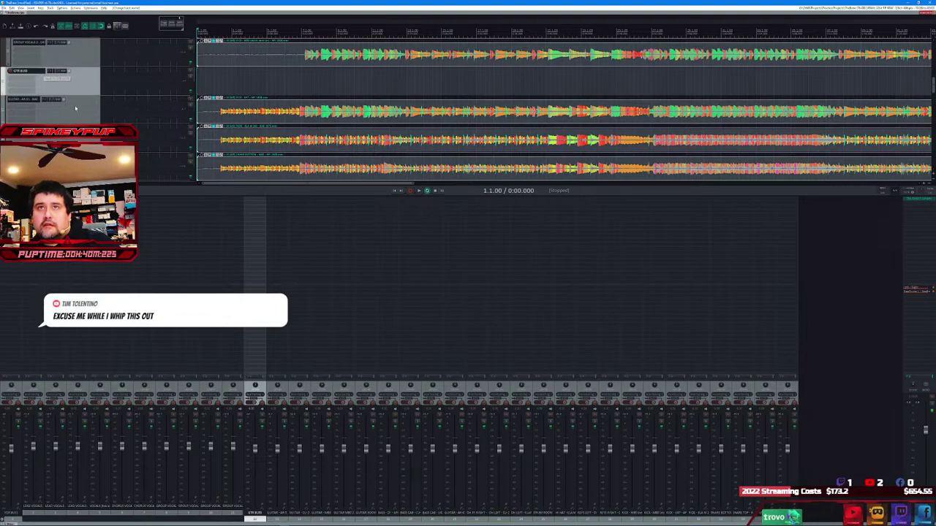
scroll(41, 74, down, 2)
scroll(77, 103, up, 1)
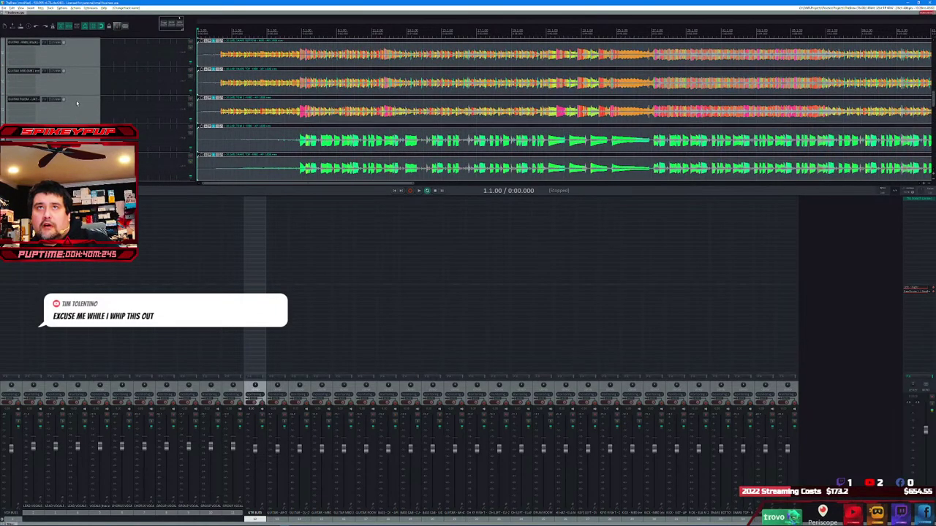
click(85, 109)
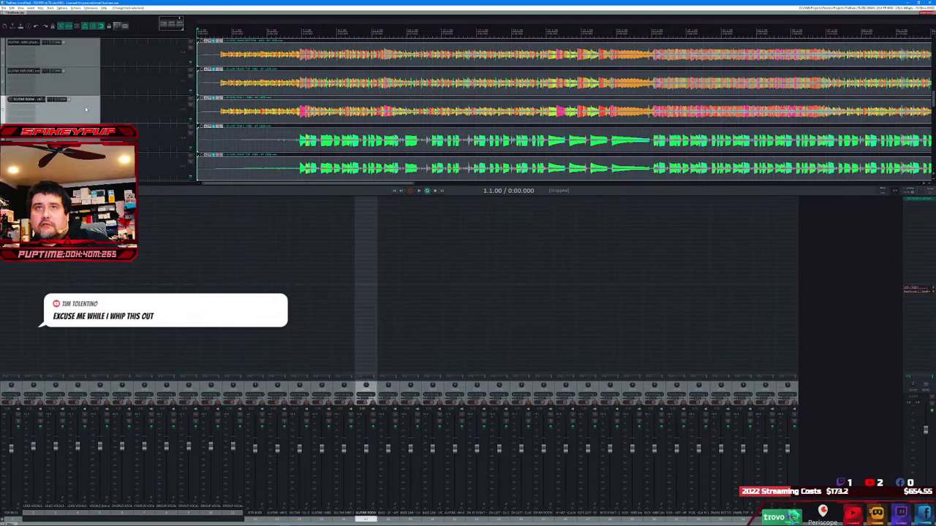
scroll(85, 109, up, 3)
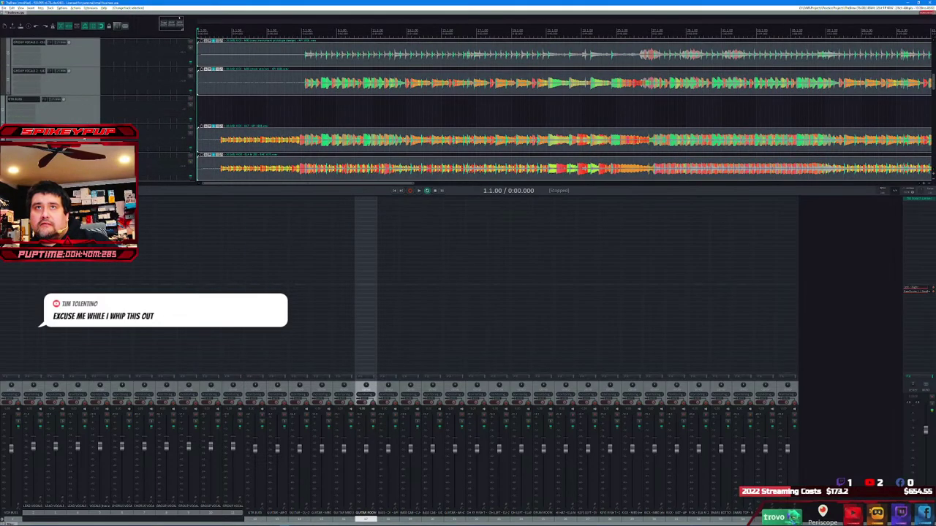
click(105, 117)
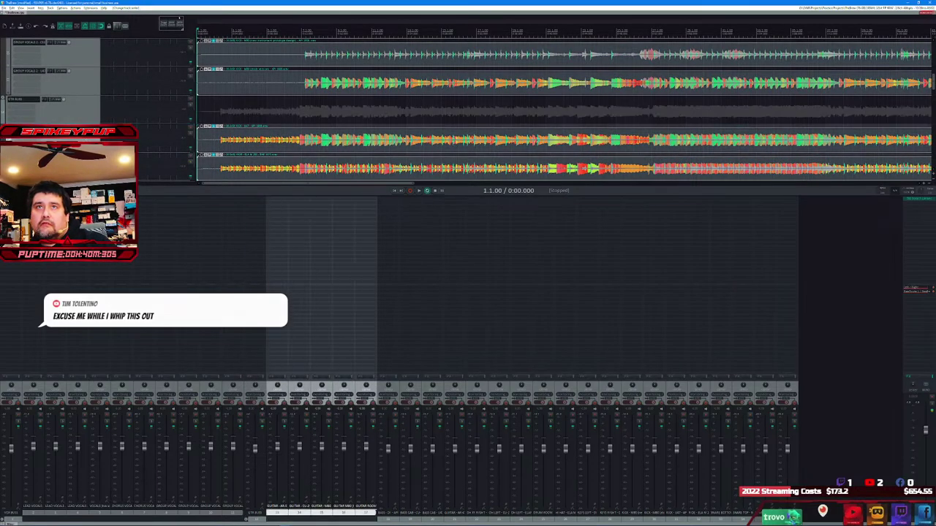
- Insert a new track directly above the BASS DI track and name it BASS BUSS
scroll(104, 117, down, 4)
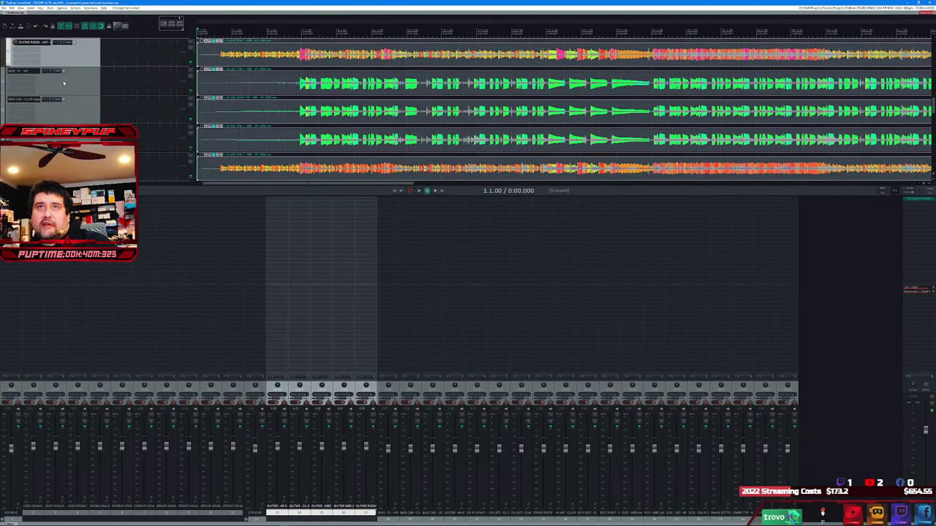
click(69, 85)
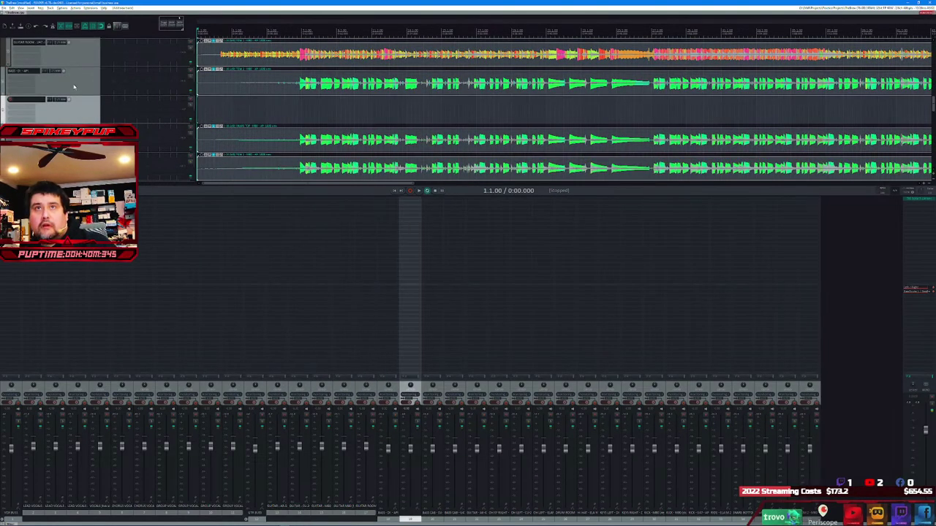
drag(87, 108, 83, 77)
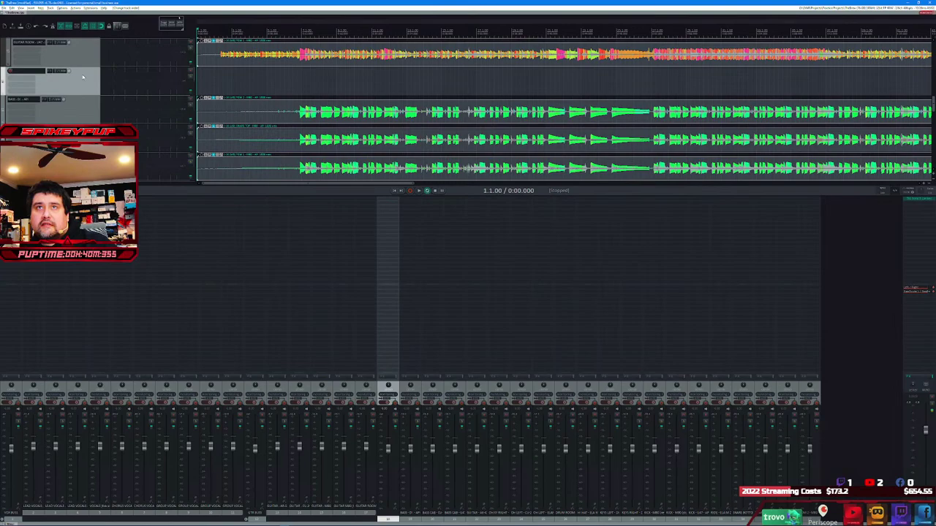
double_click(35, 72)
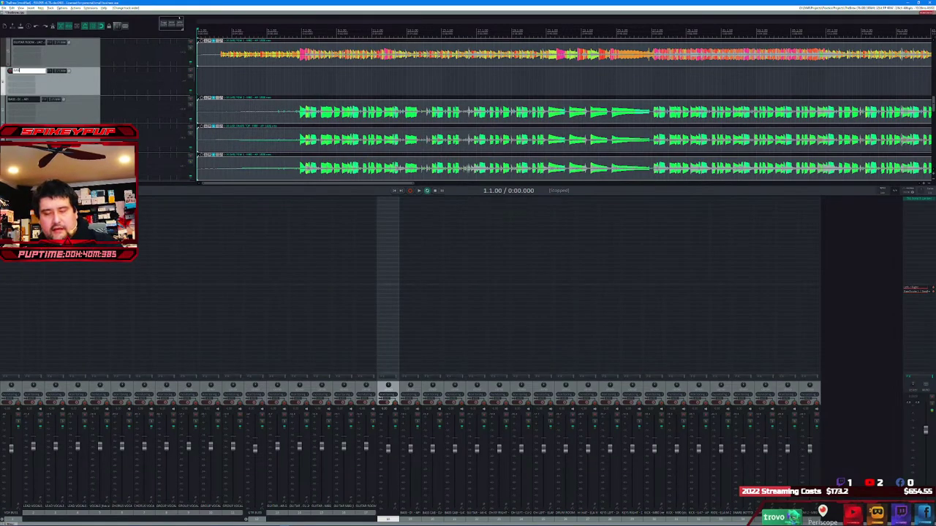
text(s BUSS)
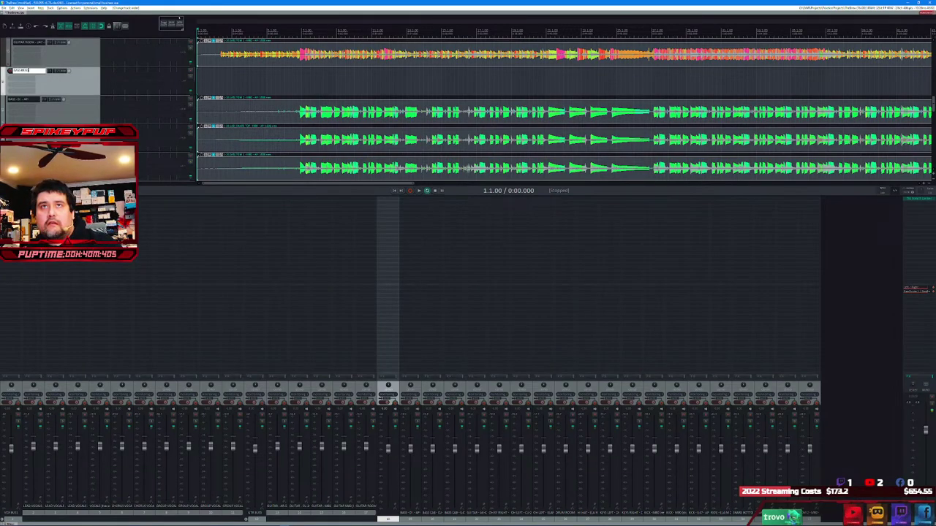
key(Return)
- Nest the BASS DI track and the two BASS CAB tracks inside the BASS BUSS folder
click(88, 112)
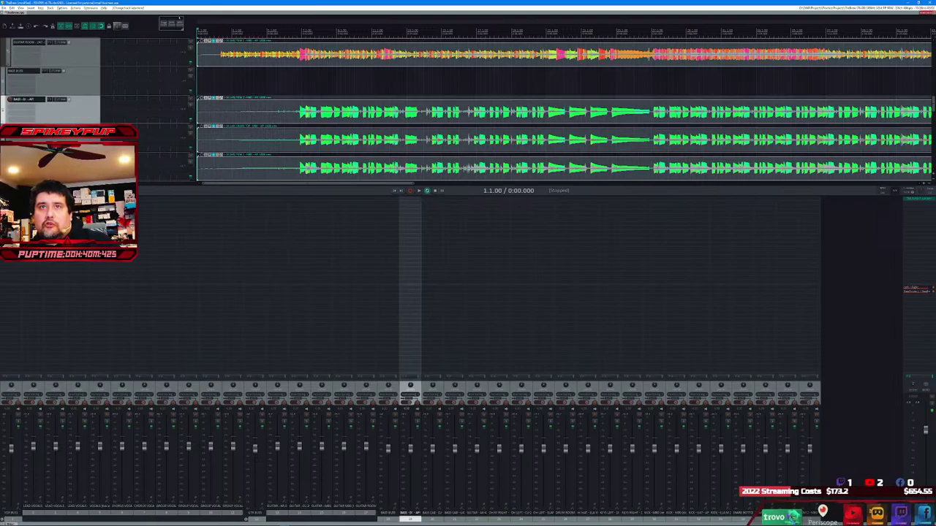
scroll(88, 111, down, 2)
scroll(88, 112, up, 1)
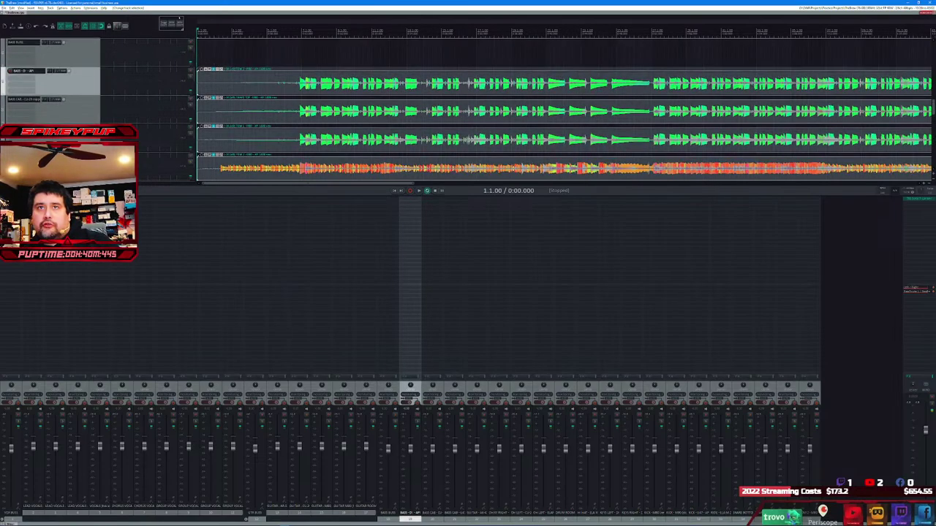
scroll(88, 112, down, 1)
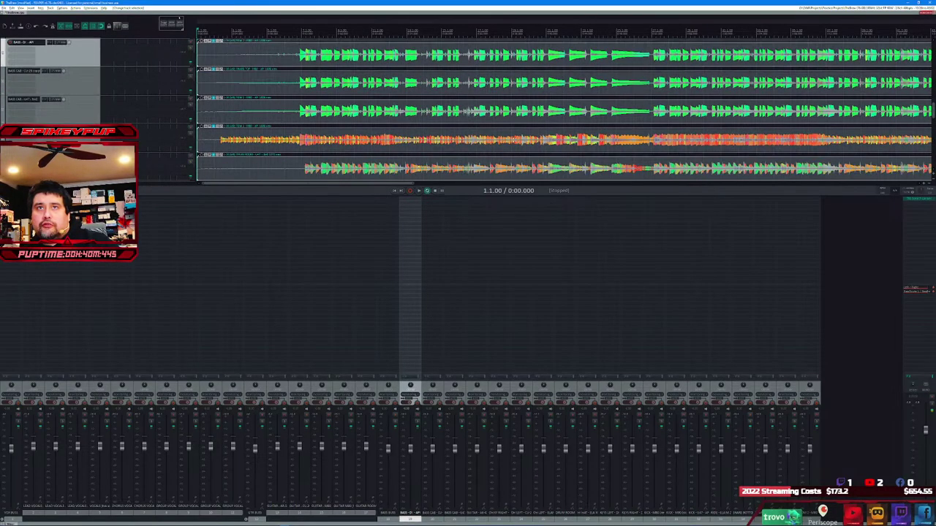
shift+click(75, 115)
scroll(74, 103, up, 2)
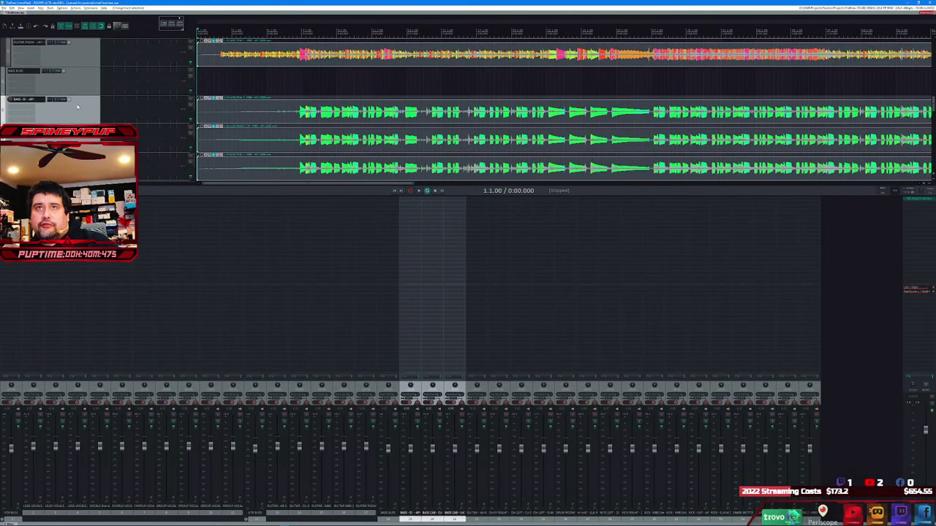
drag(76, 107, 88, 95)
- Move the stray guitar track below the bass tracks into the guitar bus folder, right after GUITAR ROOM
scroll(88, 95, down, 1)
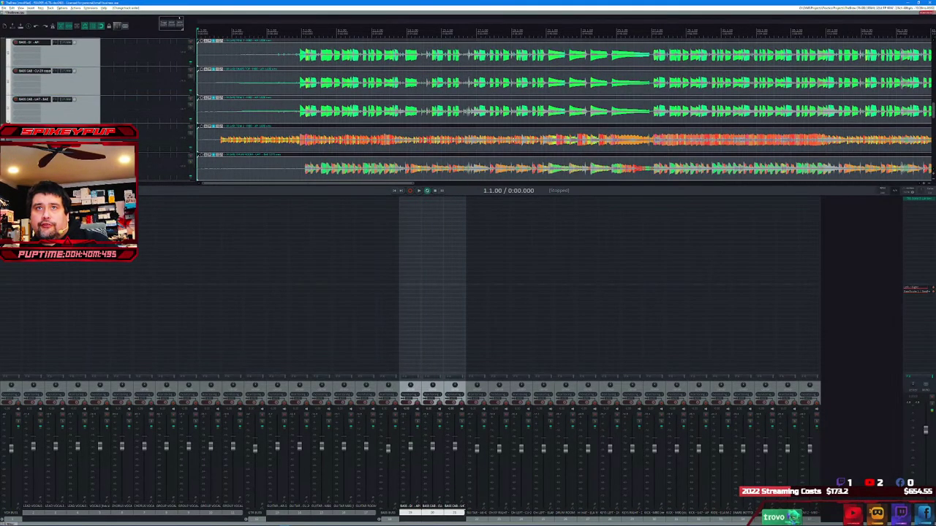
click(146, 139)
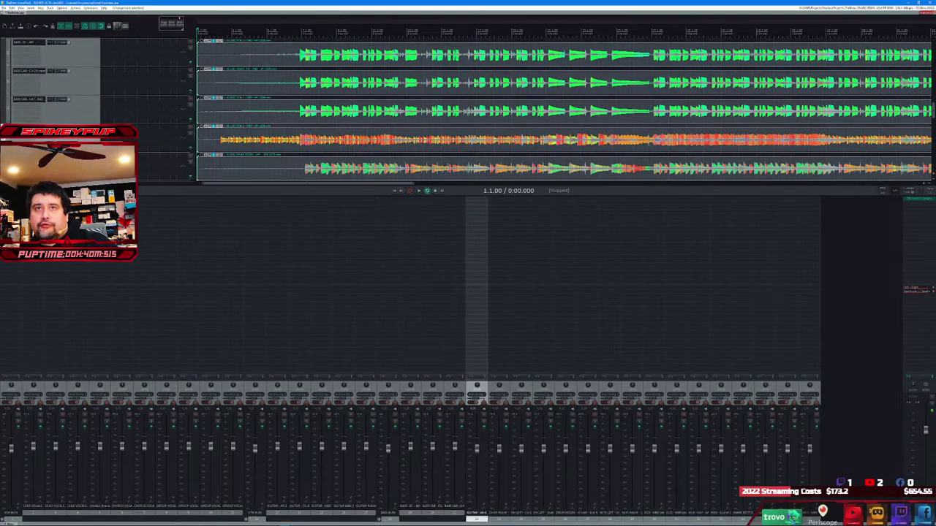
drag(73, 139, 99, 124)
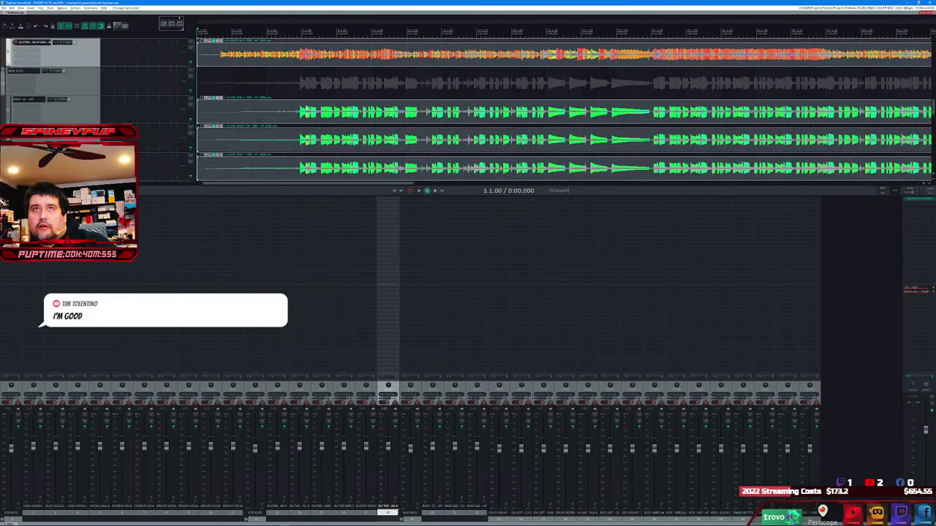
- Insert a new track directly above the right overhead track and name it OH BUSS
scroll(563, 110, down, 4)
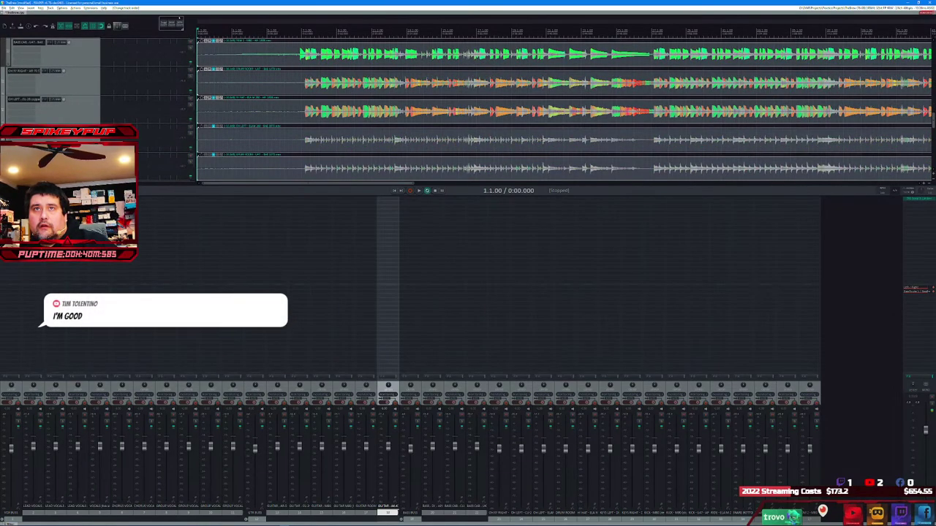
click(77, 81)
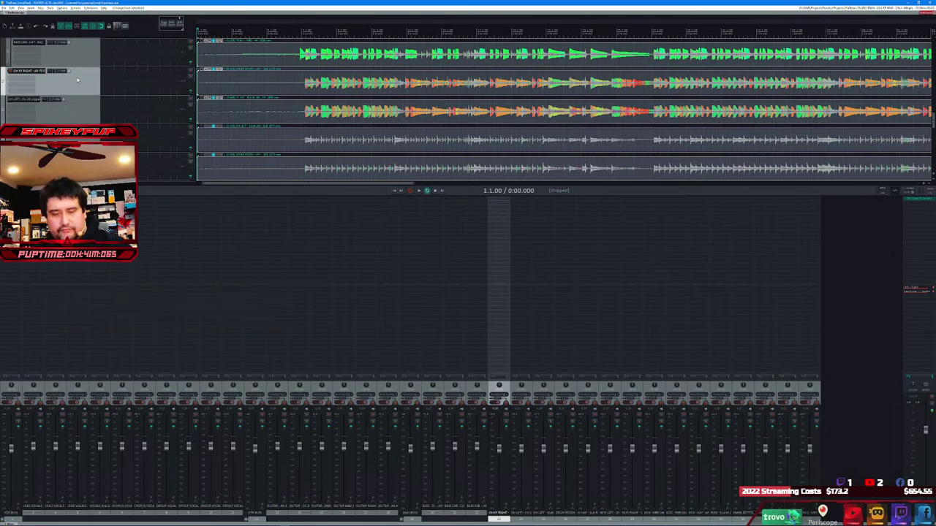
mouse_move(77, 81)
mouse_down()
mouse_move(83, 103)
mouse_move(86, 71)
mouse_up()
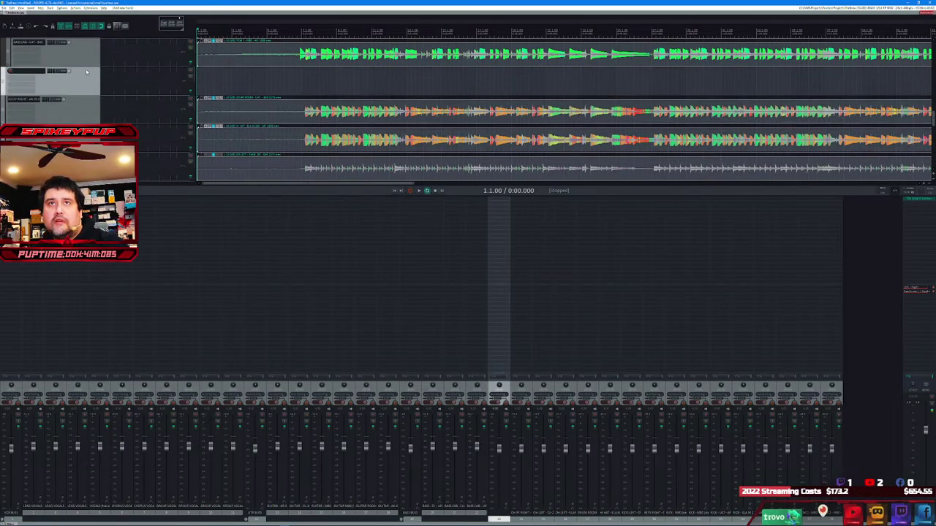
double_click(44, 71)
text(Gt)
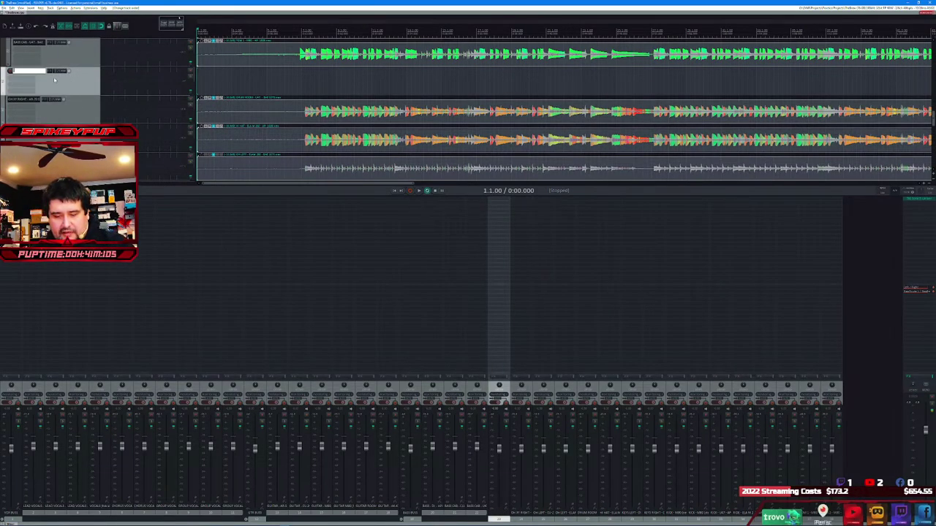
text( BUS)
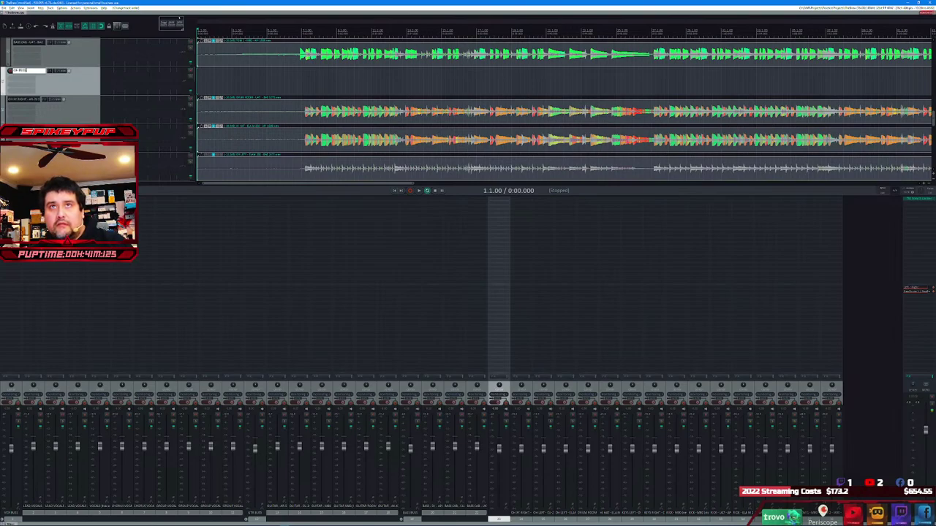
key(Return)
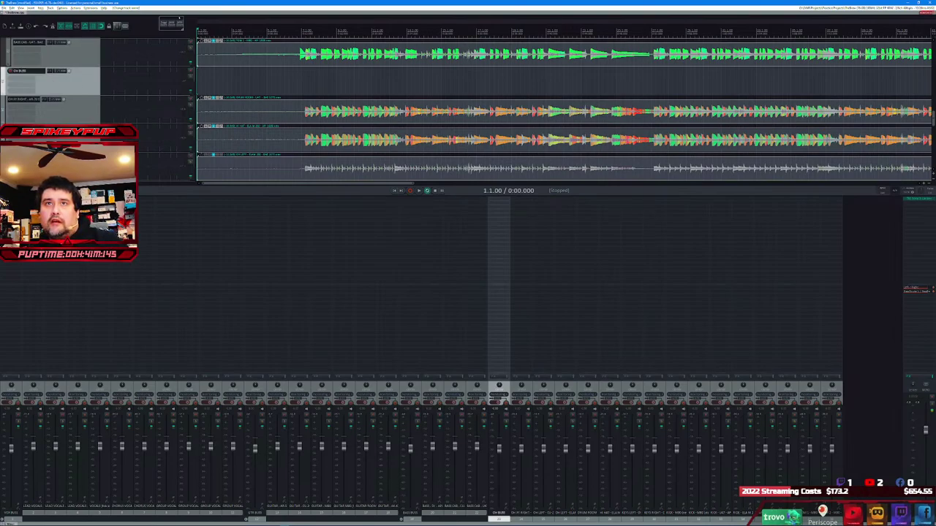
- Nest the three overhead tracks and the DRUM ROOM track inside the OH BUSS folder
scroll(563, 106, down, 1)
click(161, 139)
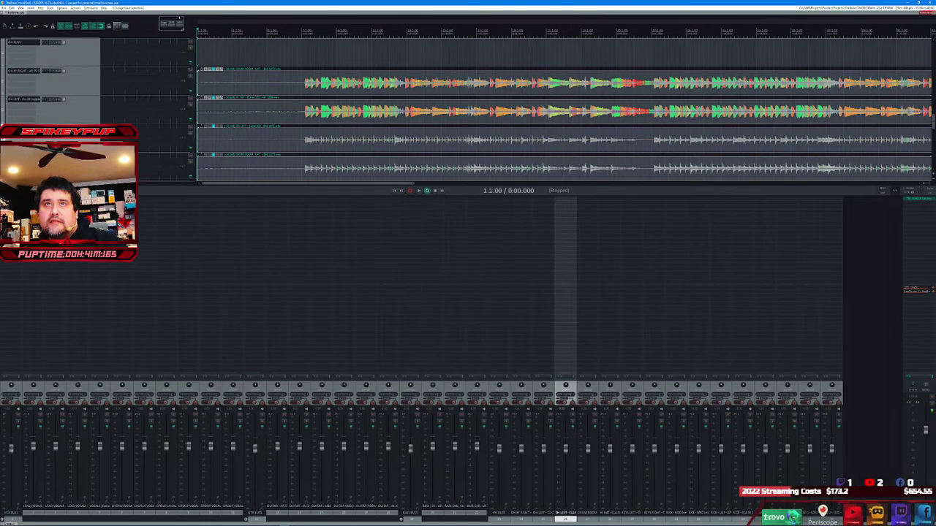
shift+click(89, 81)
mouse_move(89, 80)
mouse_down()
mouse_move(100, 58)
mouse_move(91, 67)
mouse_up()
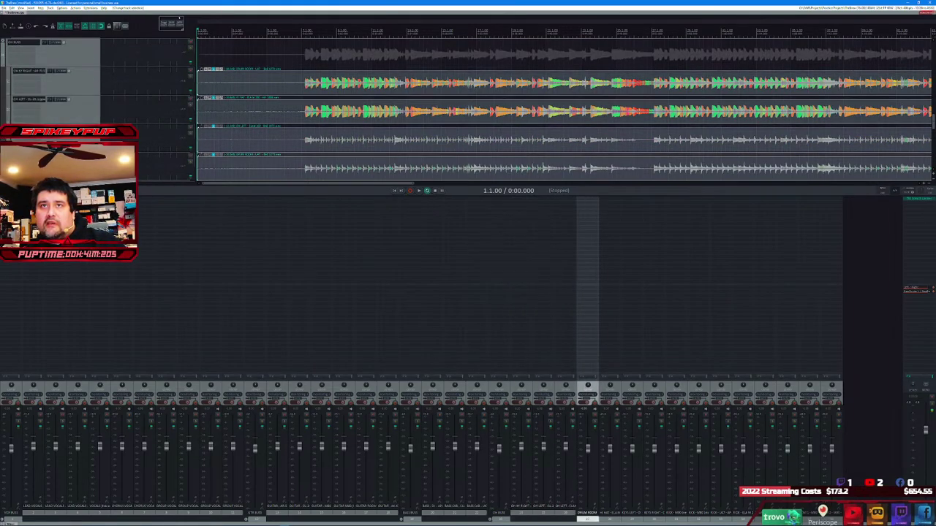
scroll(468, 109, down, 2)
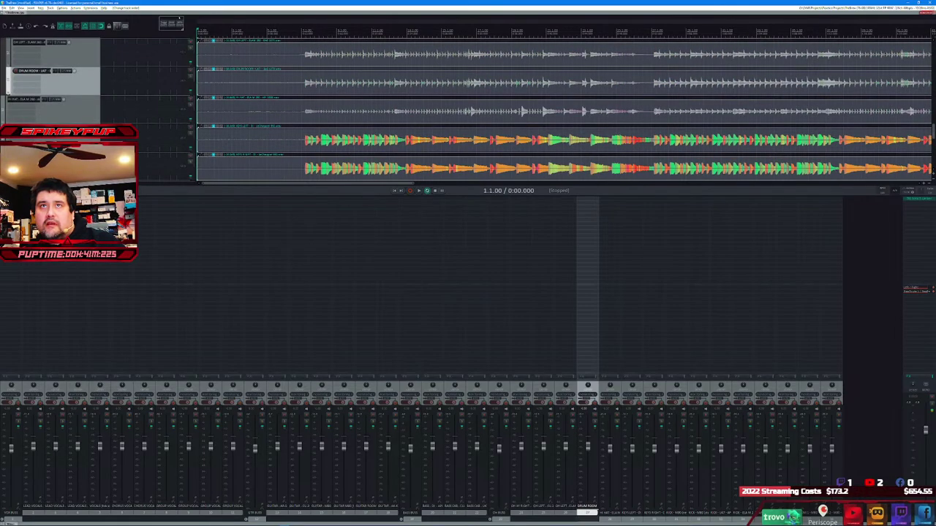
- Move the HI HAT track below the KEYS RIGHT track so the two keys tracks come before it
click(82, 110)
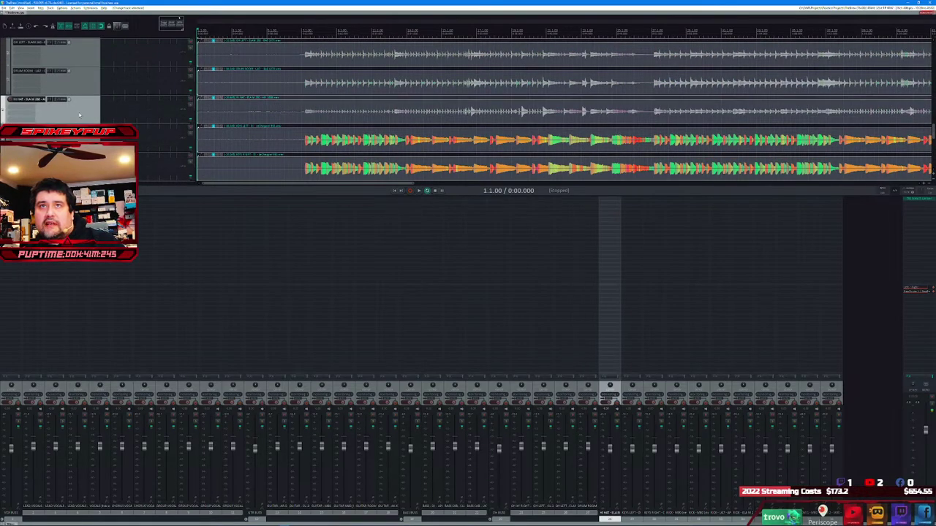
key(Down)
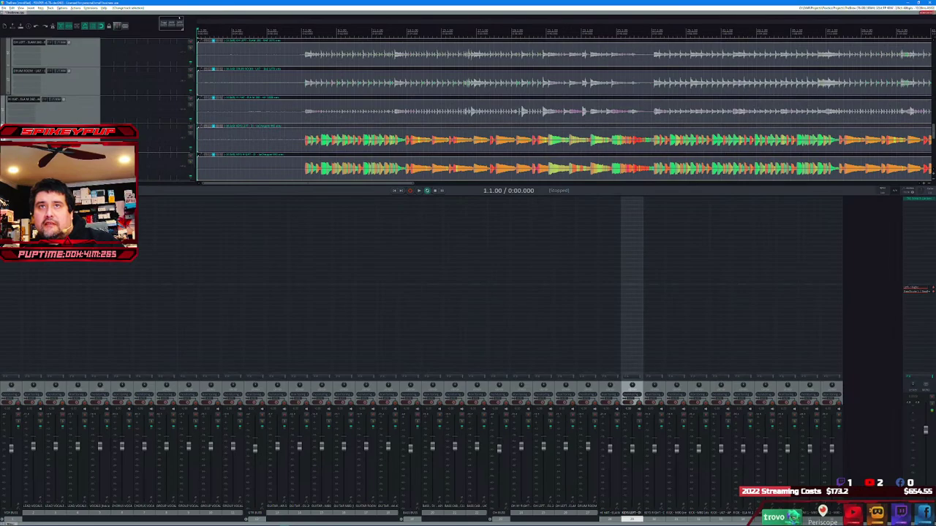
scroll(62, 119, down, 2)
scroll(62, 119, up, 2)
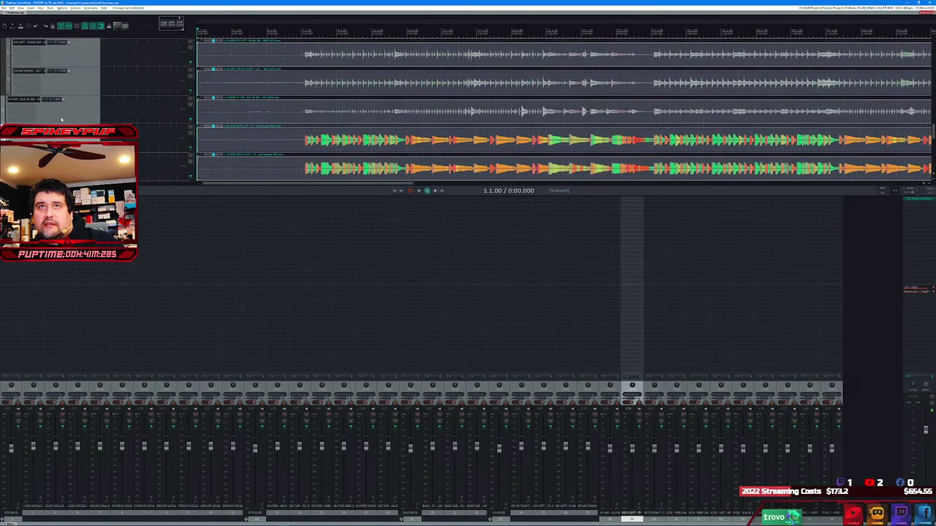
click(71, 113)
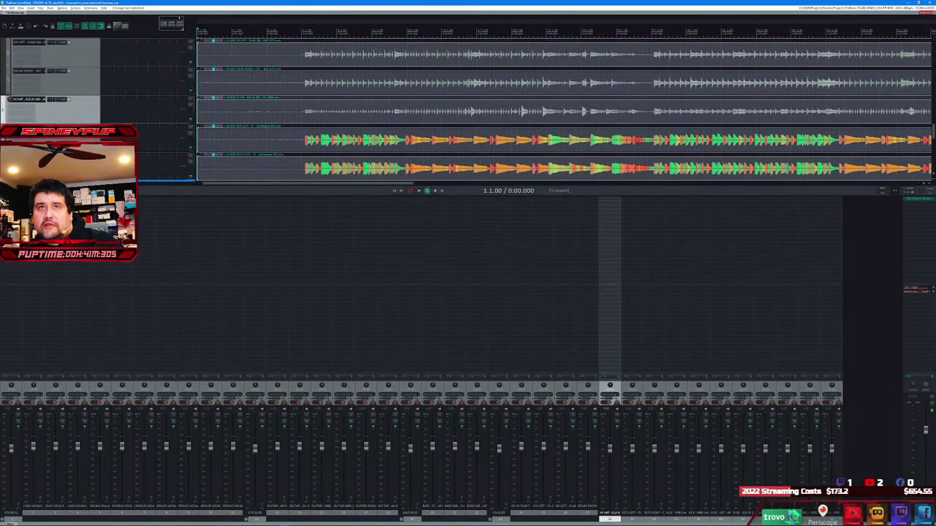
click(72, 167)
scroll(71, 167, down, 2)
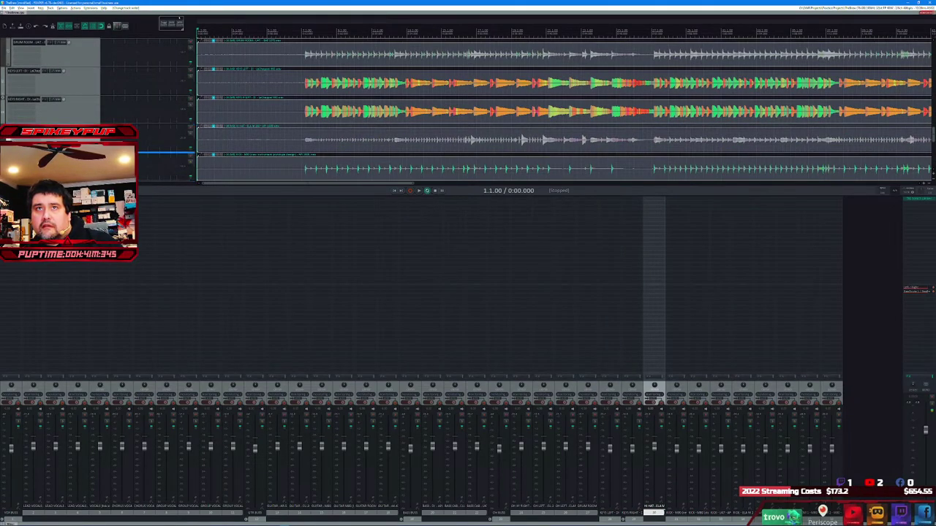
- Insert a new track directly above the KEYS LEFT track and name it Keys BUSS
click(77, 109)
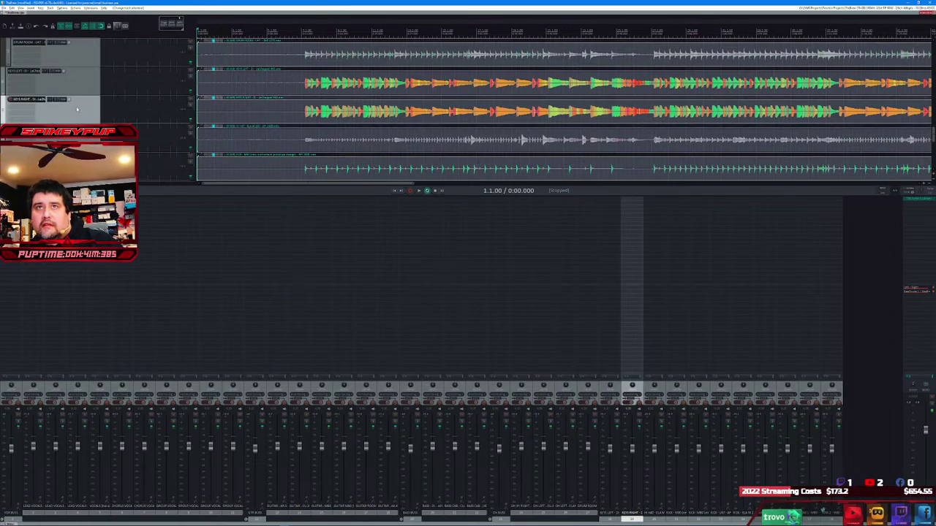
click(76, 91)
key(ctrl+t)
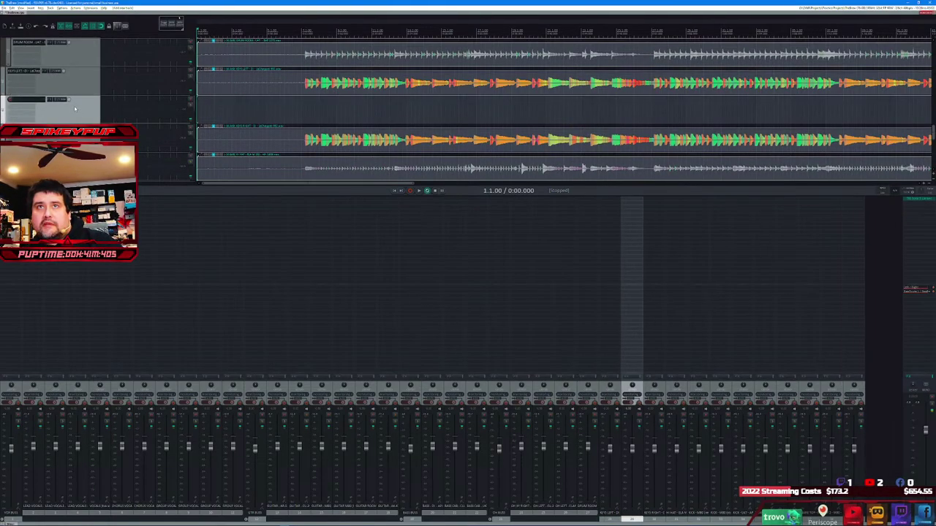
drag(73, 106, 71, 83)
double_click(36, 73)
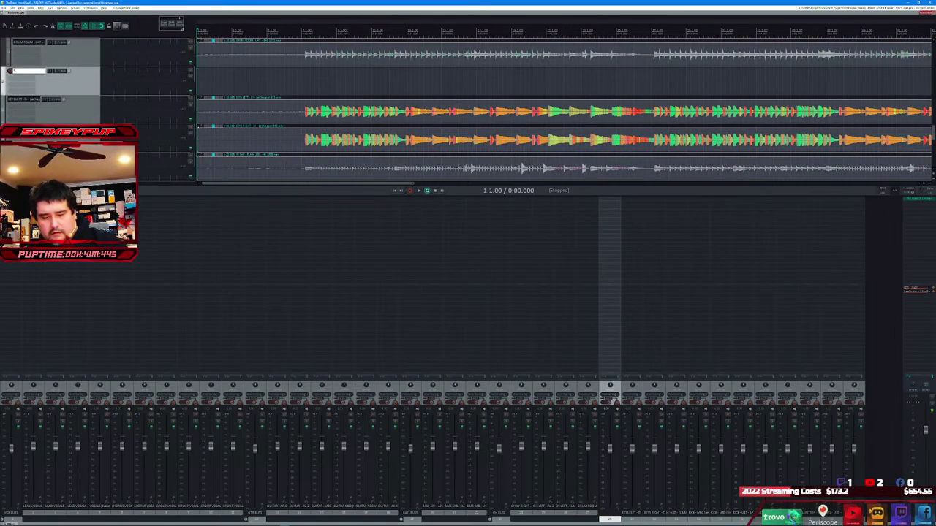
text(Keys BUS)
key(Return)
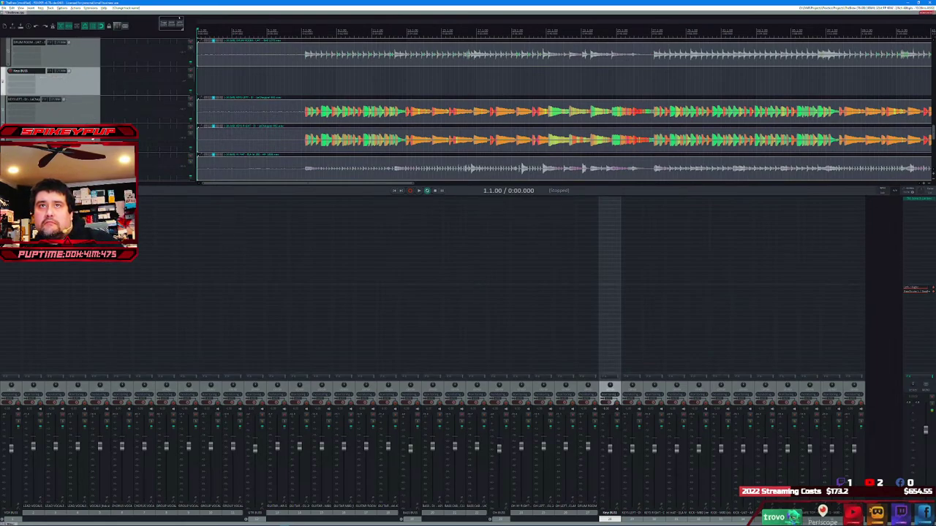
- Nest the KEYS LEFT and KEYS RIGHT tracks inside the Keys BUSS folder
click(73, 139)
shift+click(105, 106)
drag(105, 106, 90, 85)
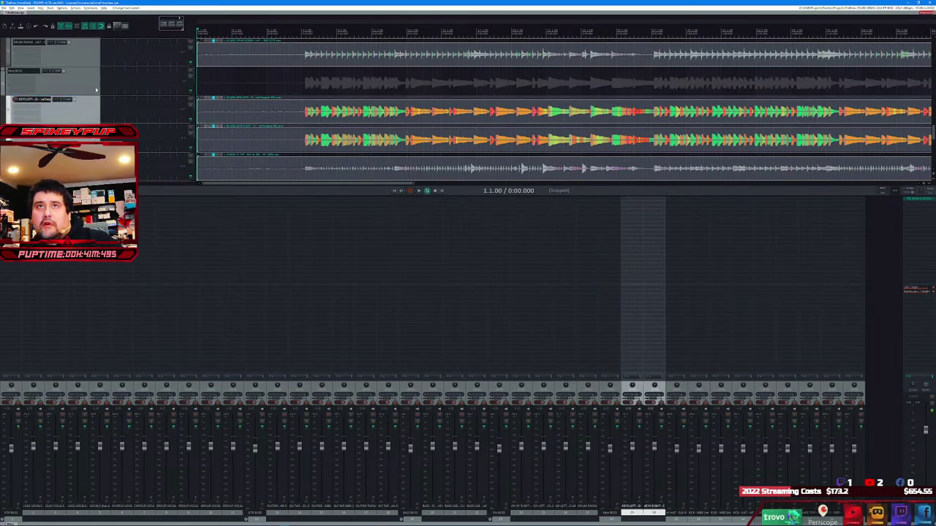
- Move the Keys BUSS folder above the OH BUSS folder, directly after the bass tracks
scroll(90, 82, up, 3)
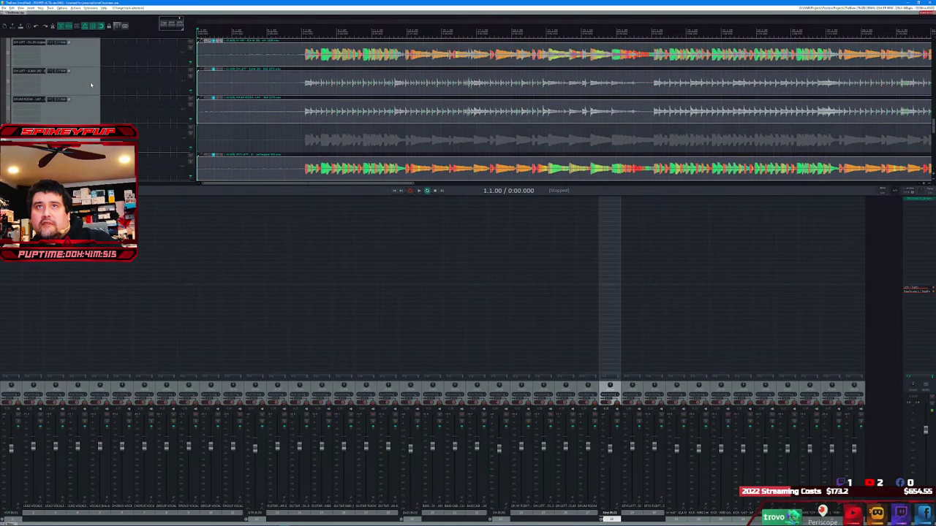
scroll(90, 85, down, 1)
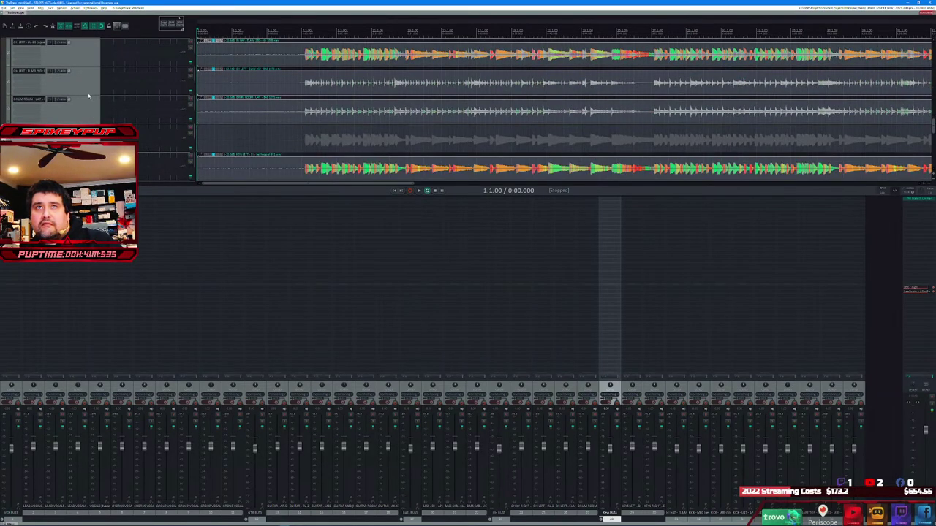
scroll(88, 96, down, 1)
scroll(84, 88, down, 2)
scroll(80, 82, up, 2)
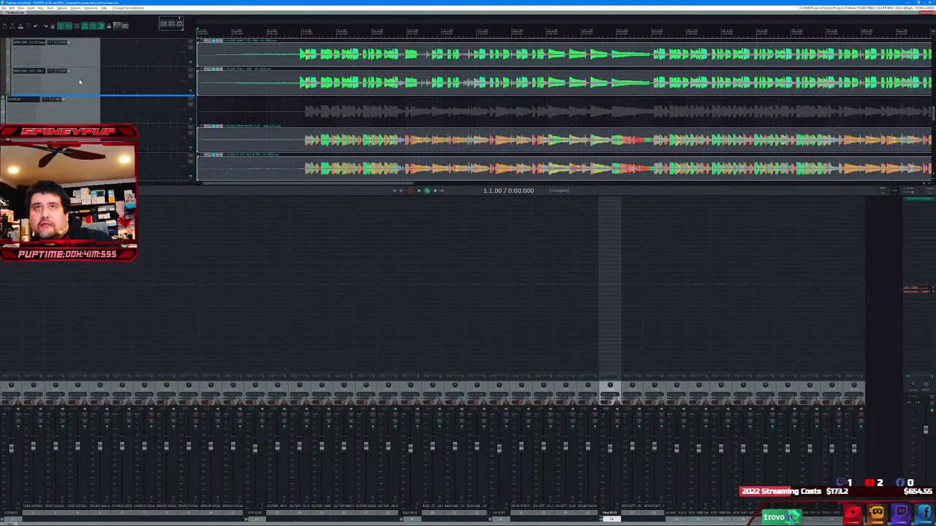
click(65, 99)
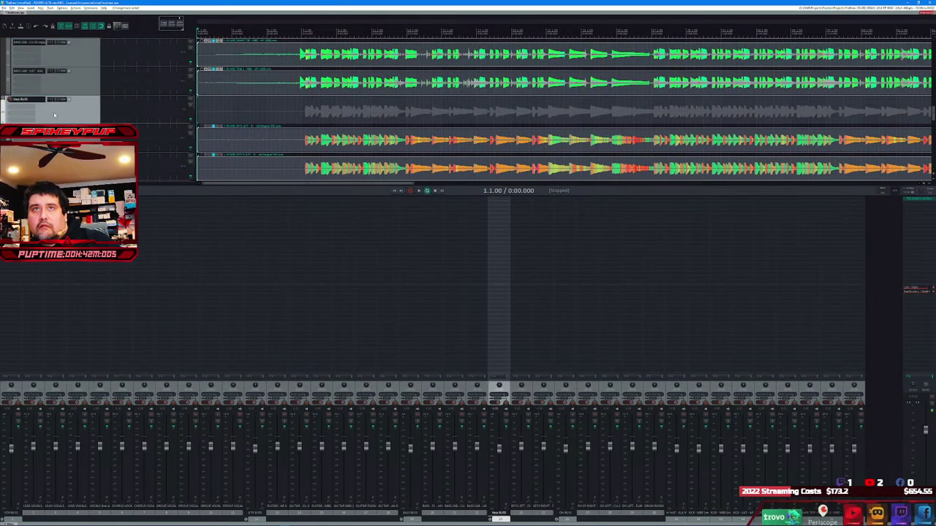
- Insert a new track directly above the HI HAT track and name it Drums BUSS
scroll(85, 117, down, 4)
scroll(84, 117, down, 5)
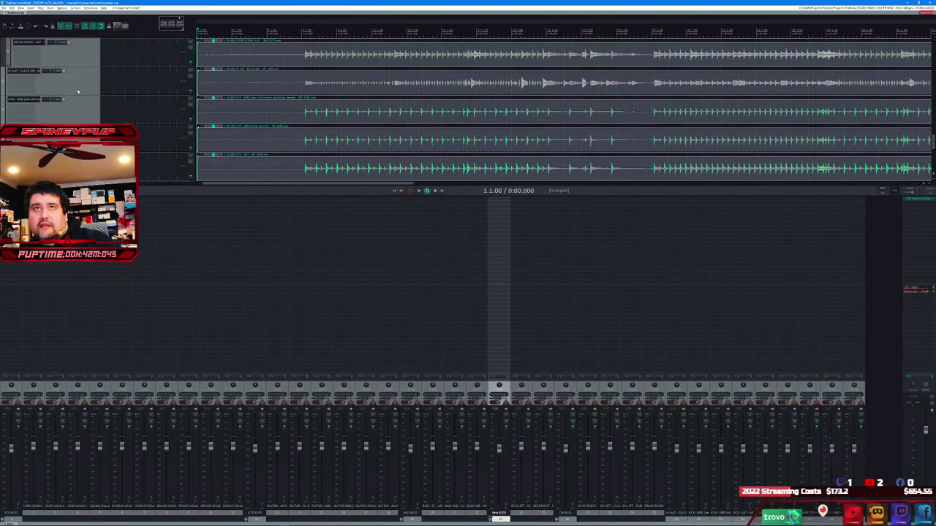
click(82, 75)
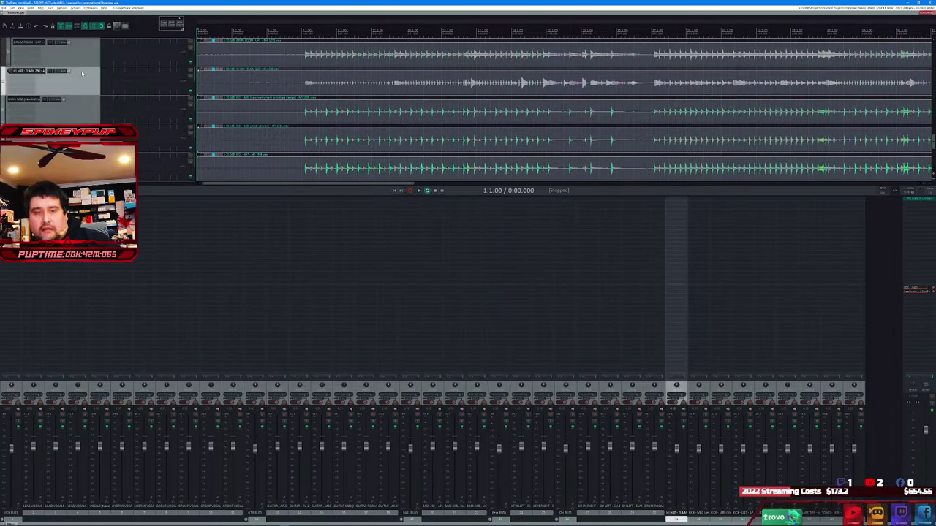
key(shift+t)
drag(80, 107, 44, 72)
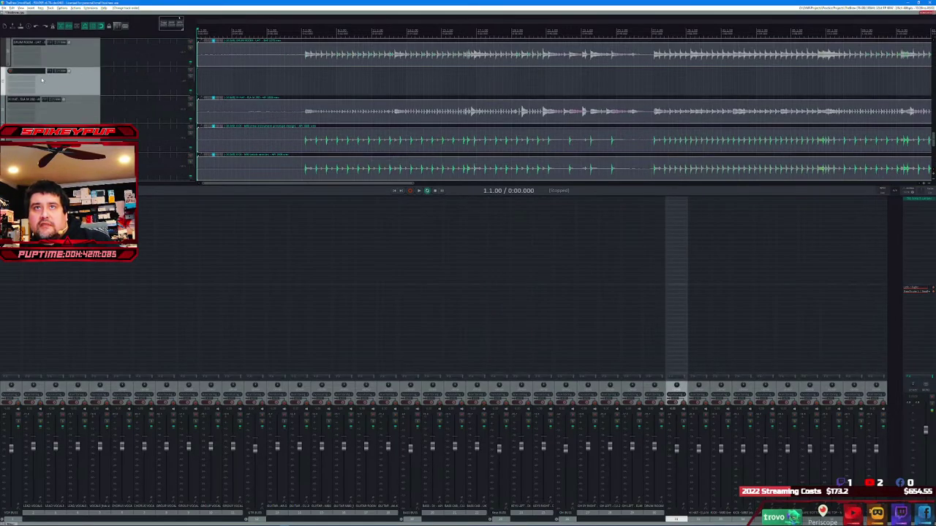
double_click(29, 70)
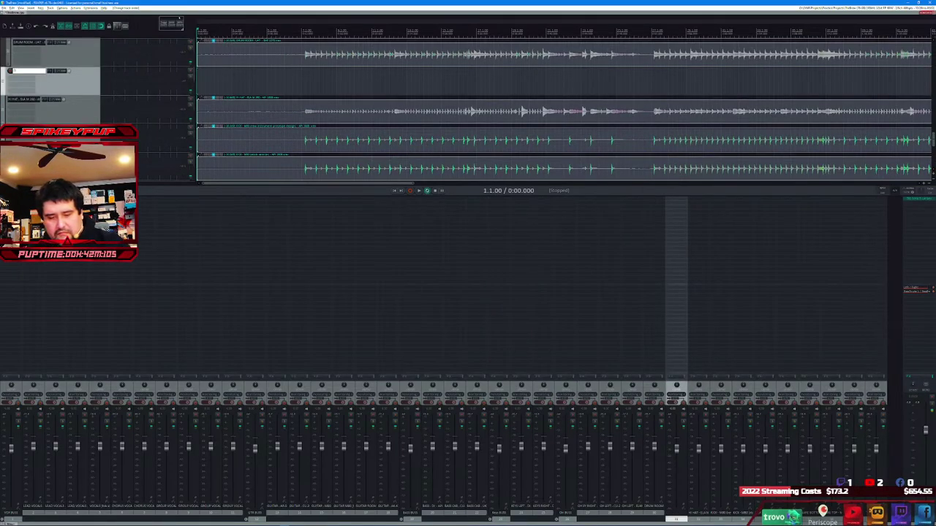
text(Drums BUS)
key(Return)
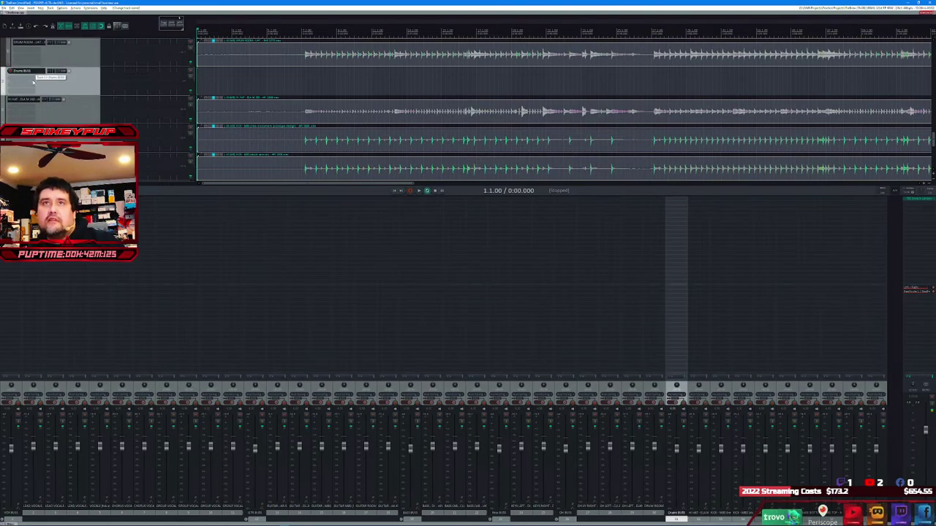
- Nest all the drum tracks from HI HAT down to the last tom track inside the Drums BUSS folder
scroll(85, 122, down, 3)
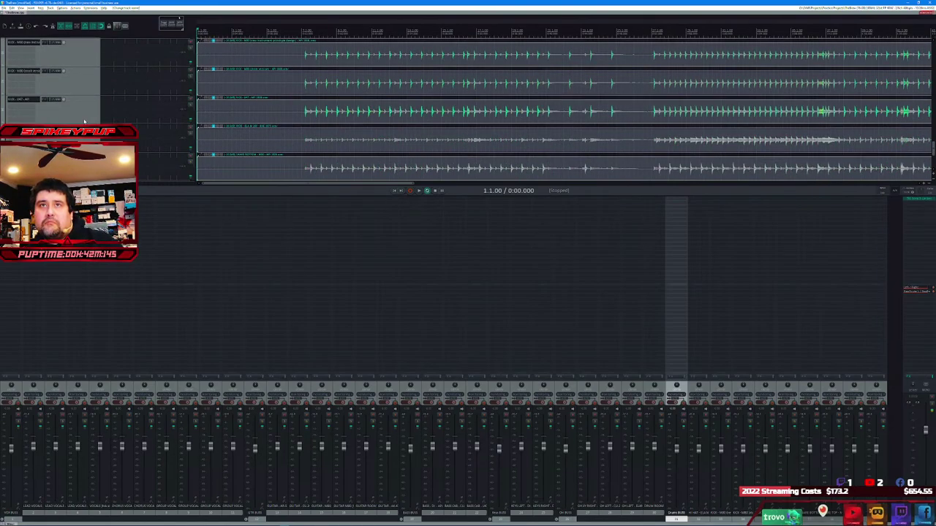
scroll(84, 122, down, 3)
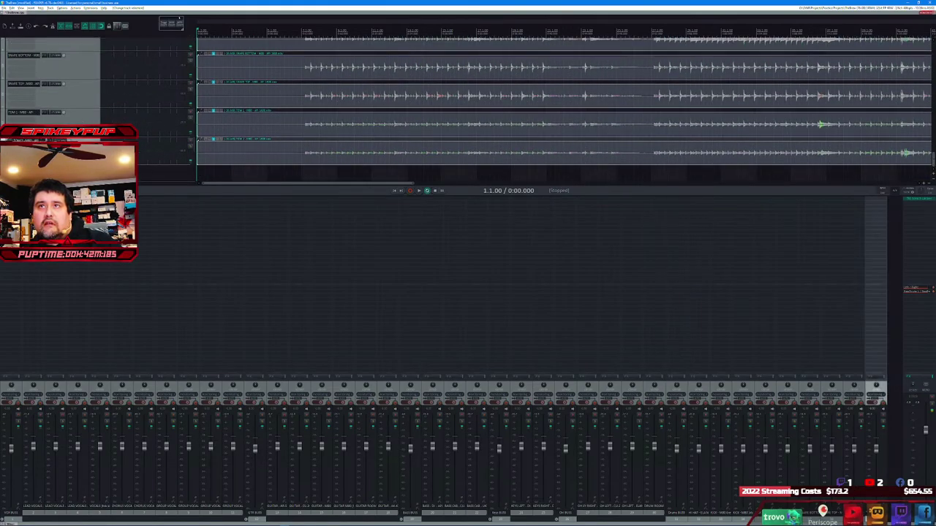
scroll(96, 116, up, 3)
scroll(96, 116, up, 2)
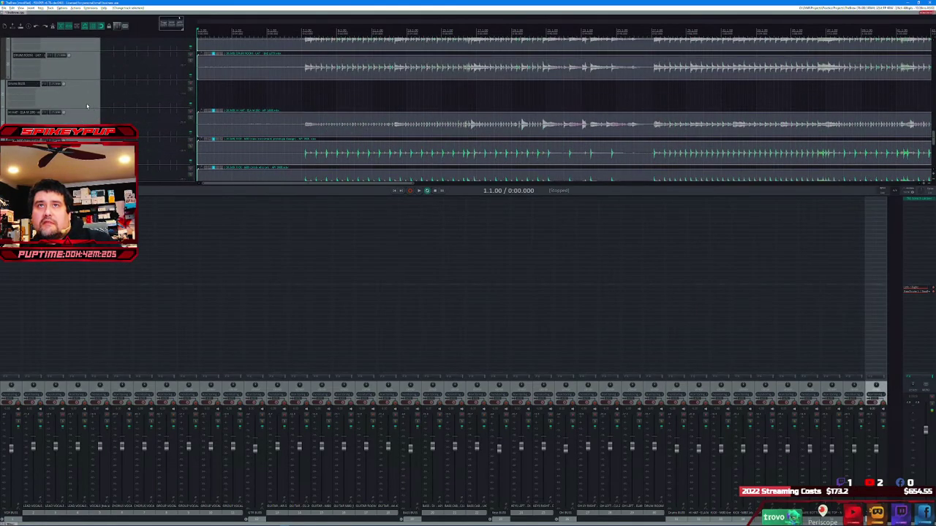
click(99, 89)
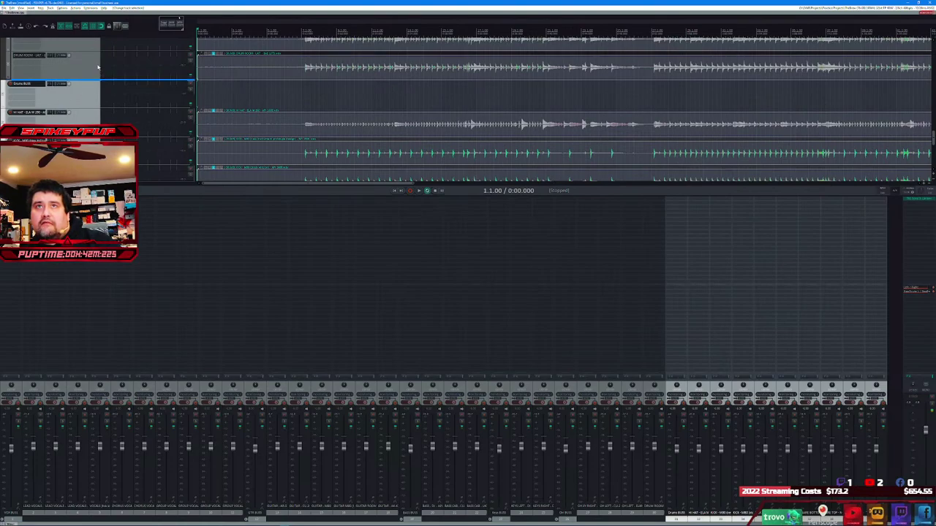
drag(97, 68, 95, 100)
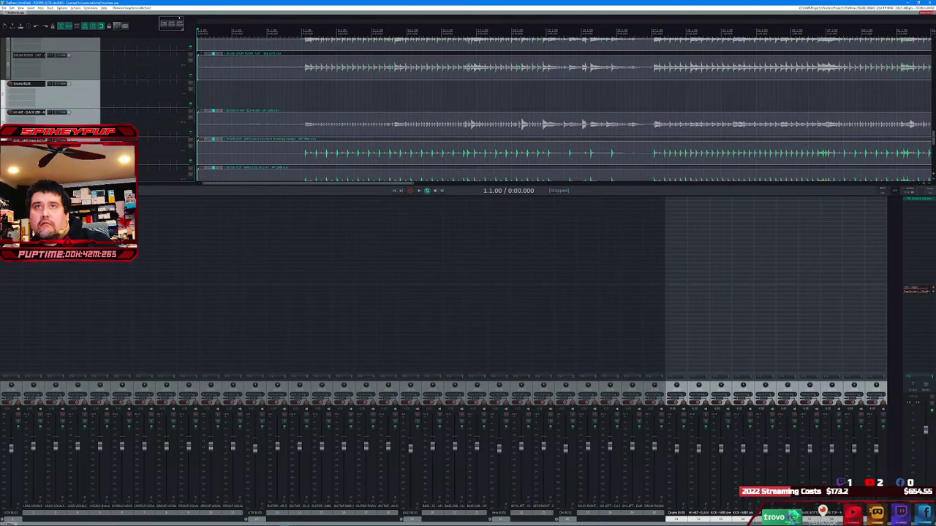
key(shift+End)
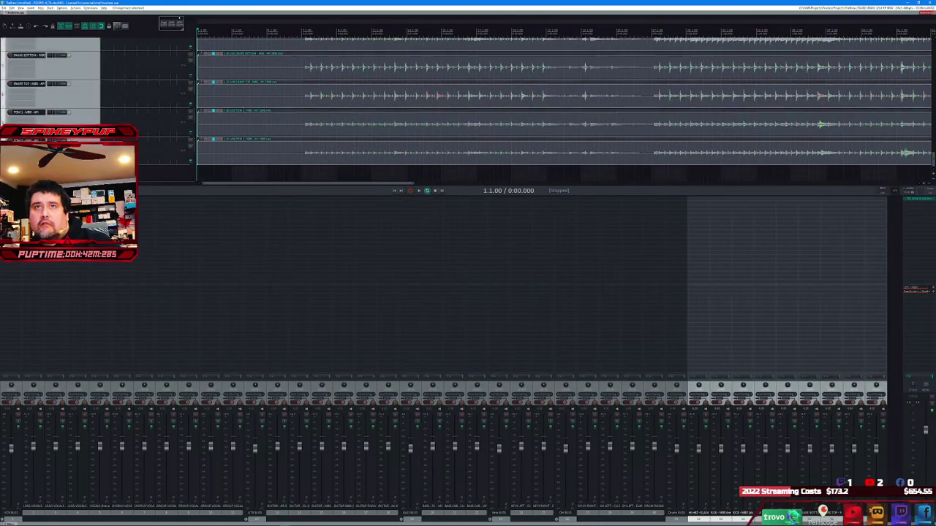
scroll(563, 109, up, 1)
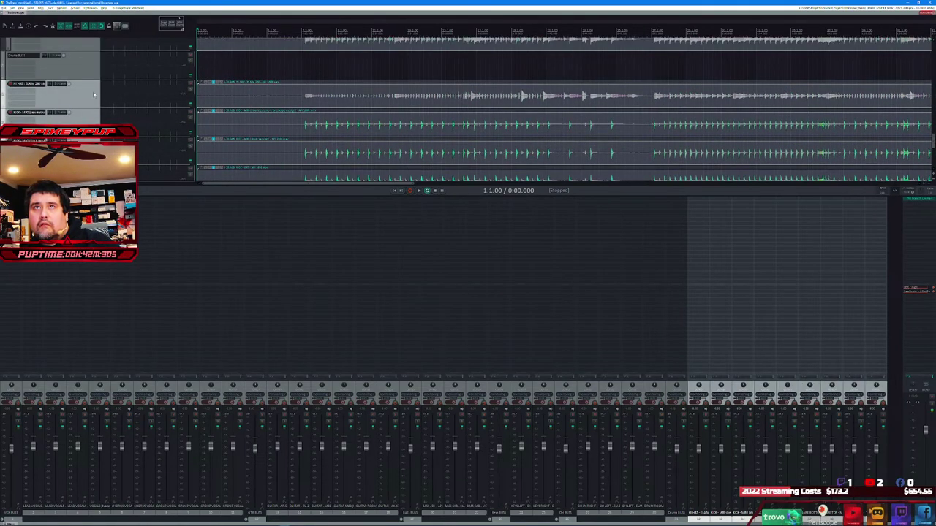
drag(93, 93, 106, 73)
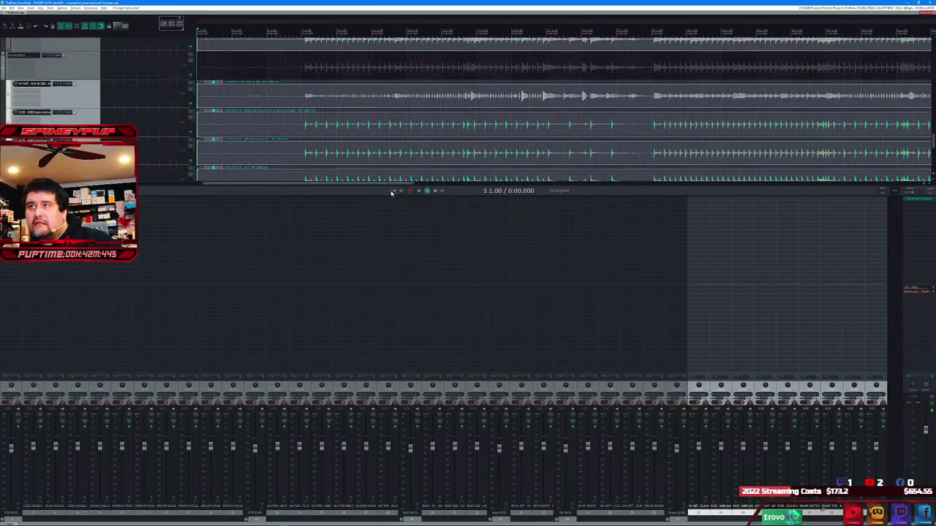
- Start playback and select all six bus tracks, from Drums BUSS to VOX BUSS, using the Track Manager
key(space)
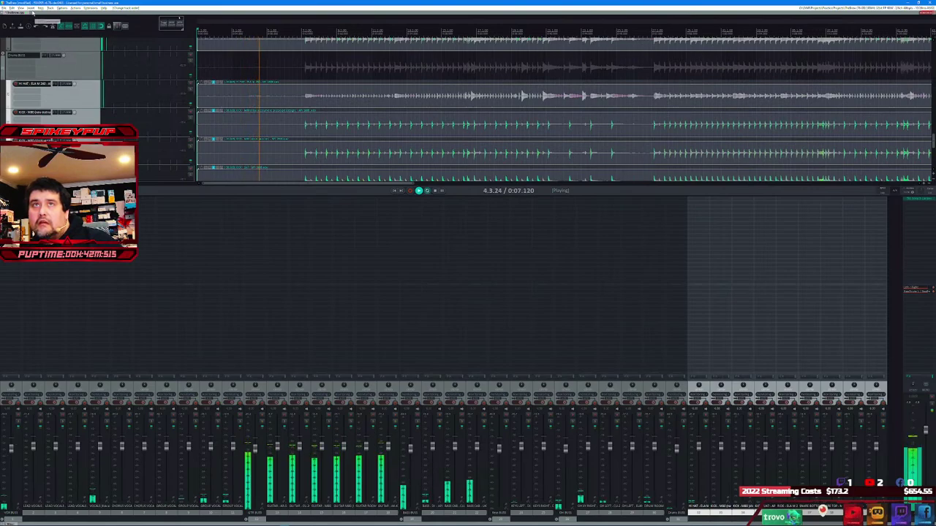
click(21, 8)
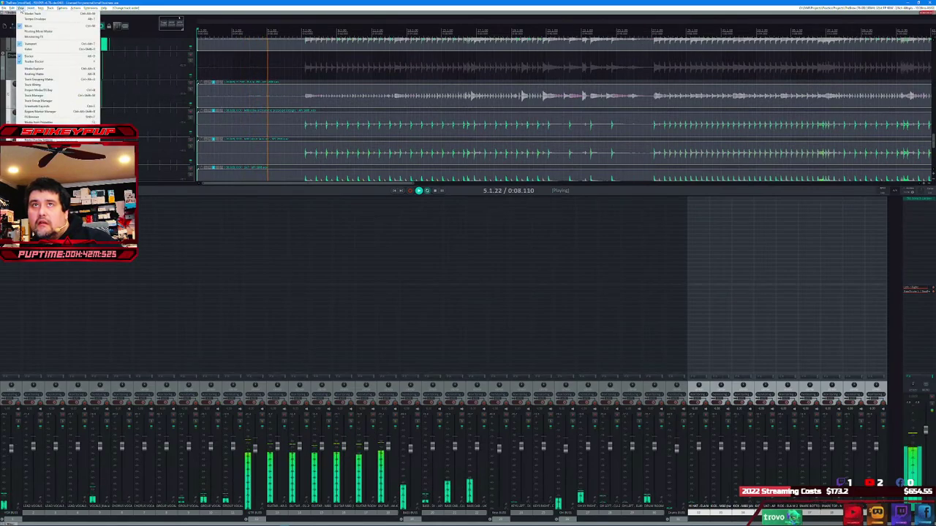
click(48, 95)
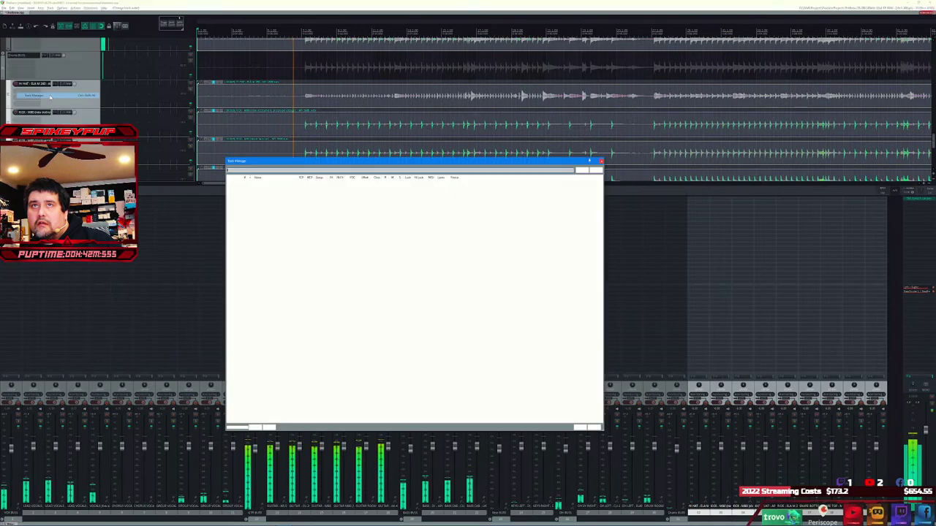
click(261, 327)
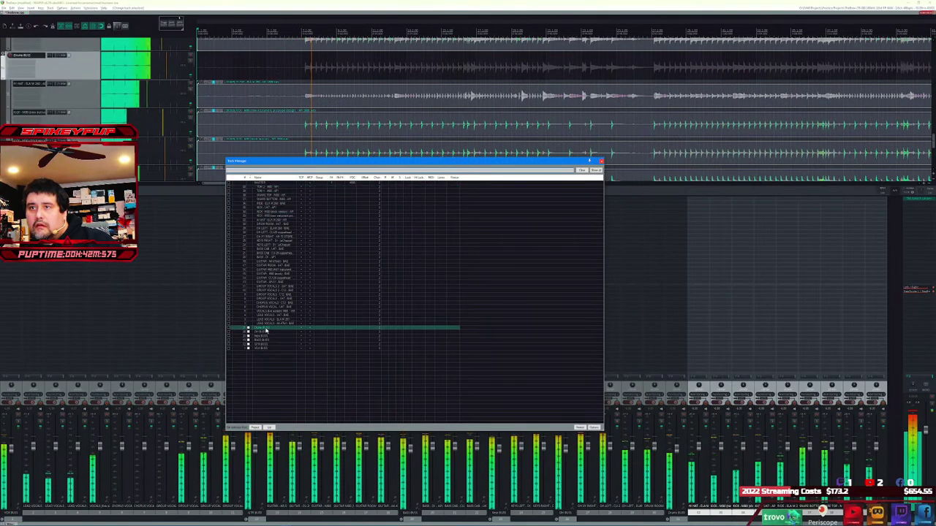
shift+click(269, 349)
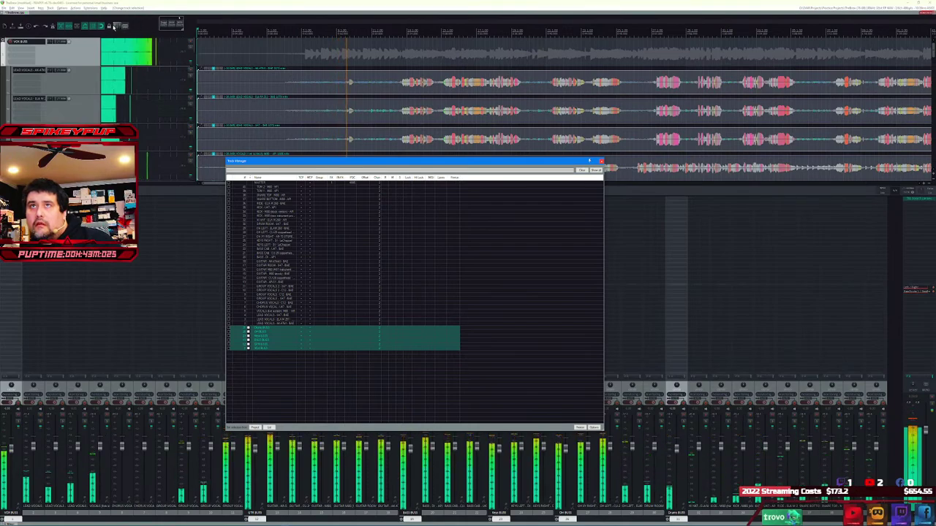
key(c)
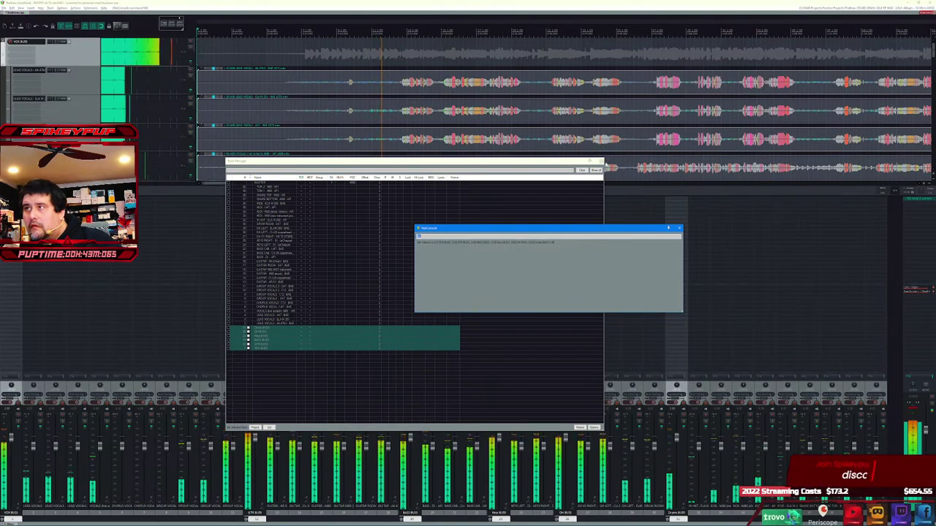
click(678, 229)
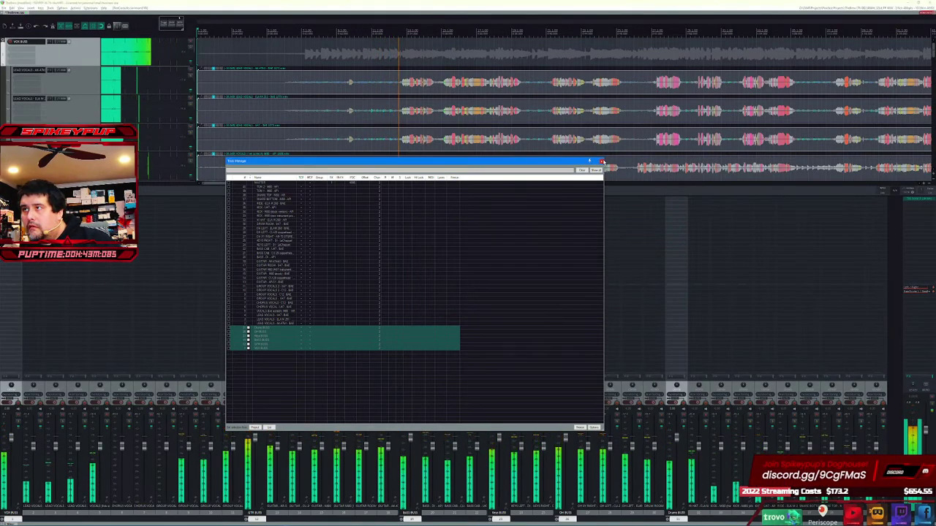
click(600, 161)
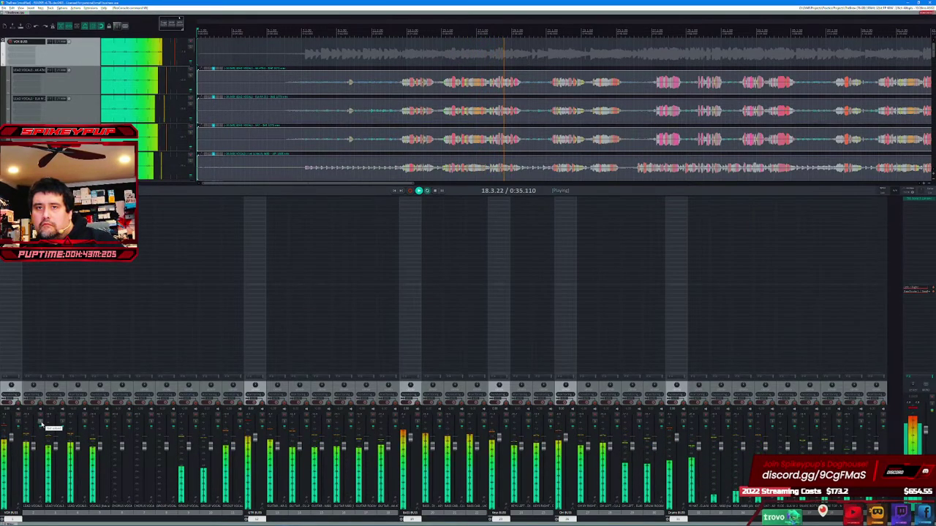
- Add the White 2A compressor to the first LEAD VOCALS track and close its plug-in window
double_click(38, 285)
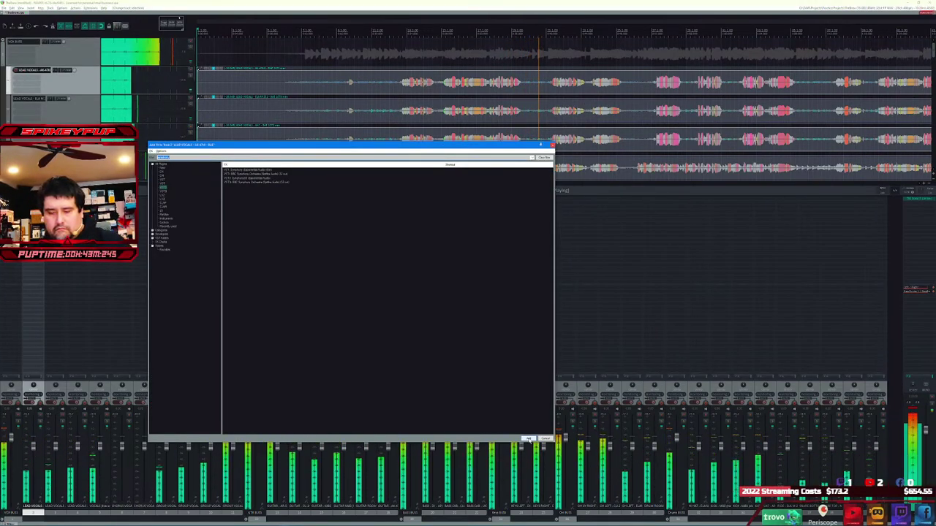
text(white 2)
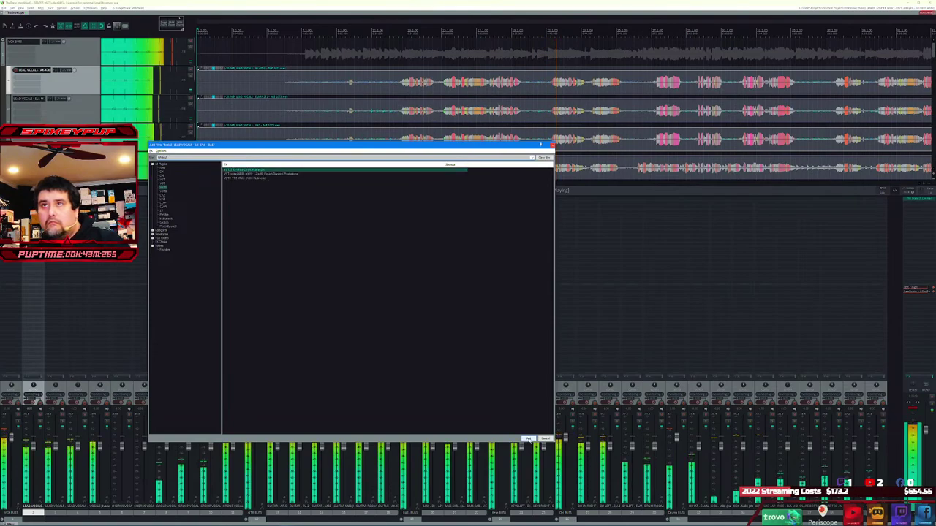
click(528, 439)
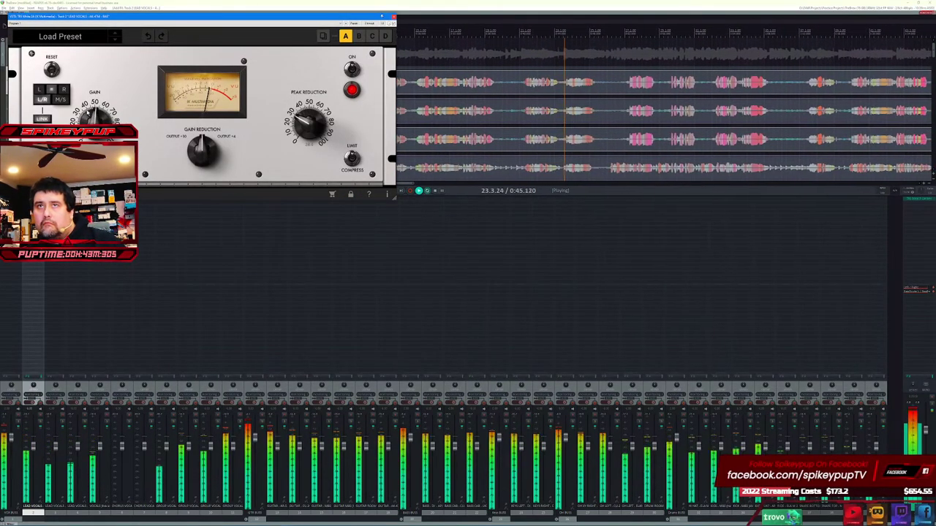
click(393, 16)
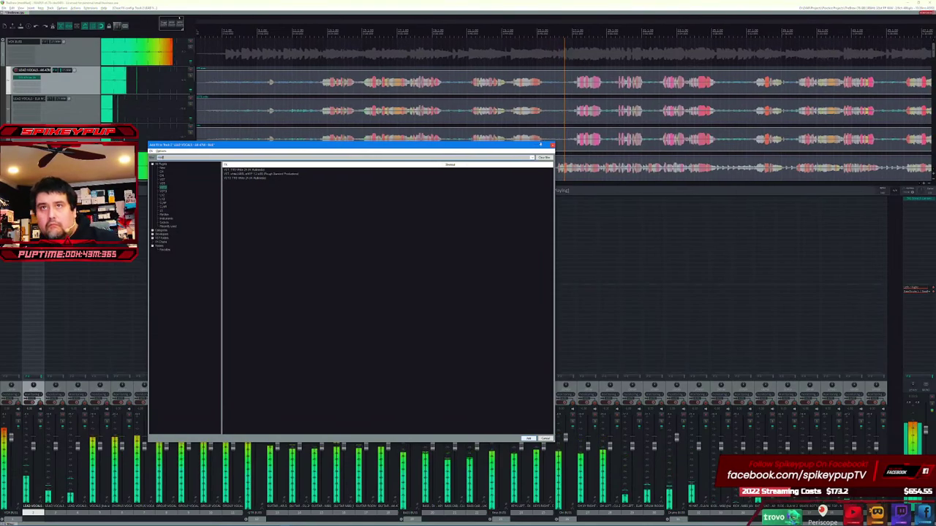
- Add the VST3 RVox Mono plug-in to the first LEAD VOCALS track, set its Comp to -6.0 and close its window
text(noise)
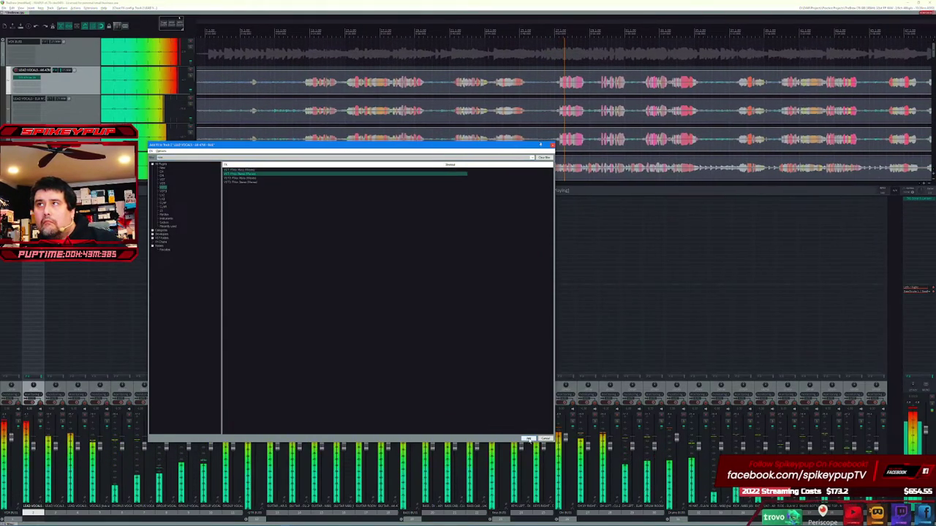
key(Down)
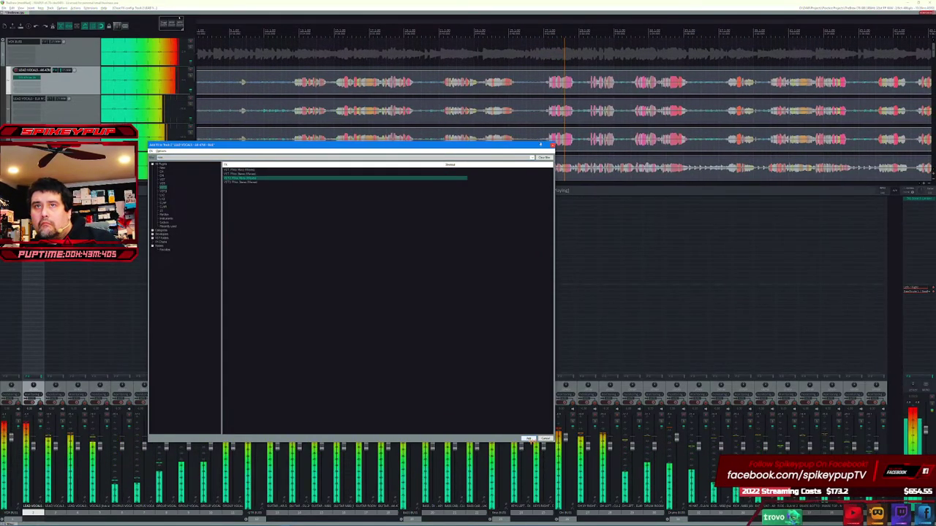
key(Return)
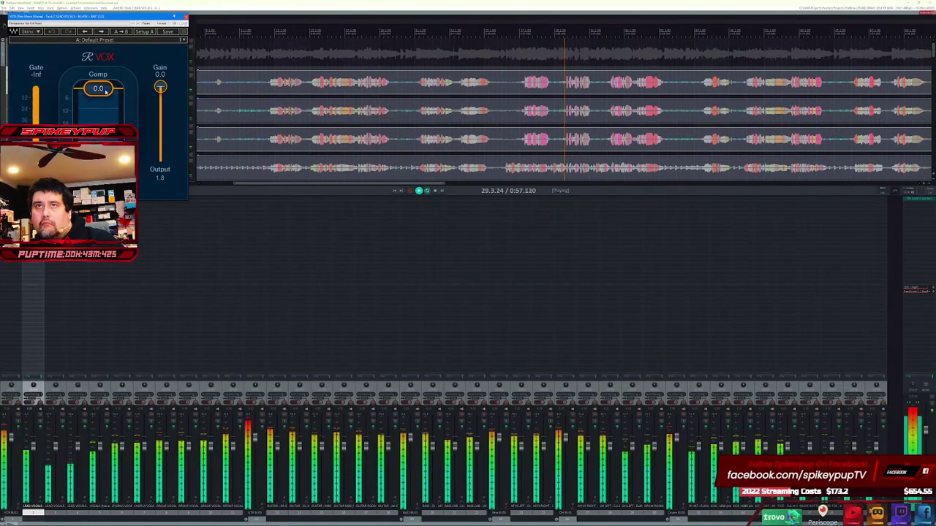
drag(111, 91, 111, 105)
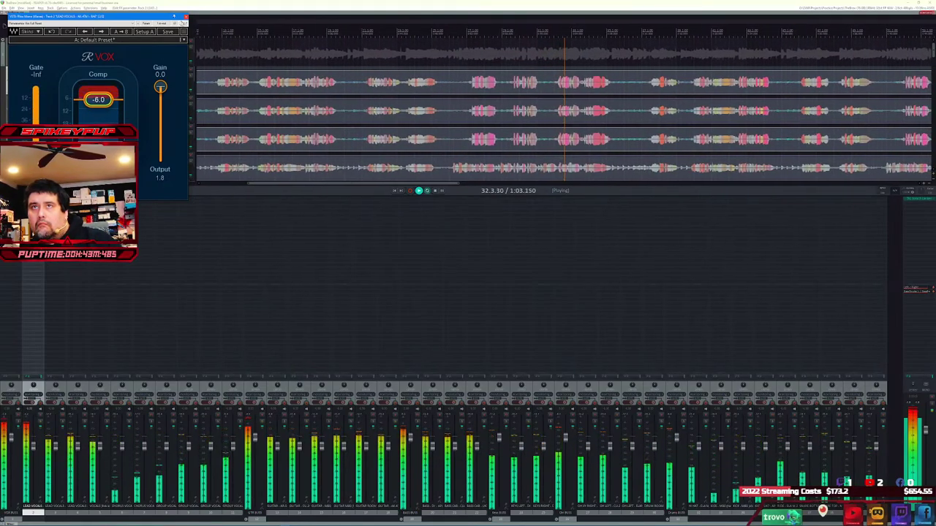
click(185, 15)
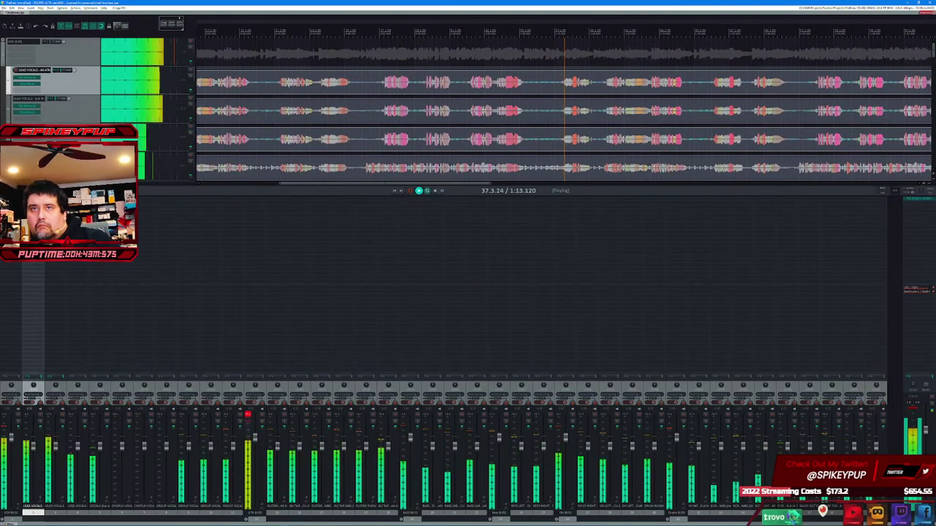
- Copy the White 2A and RVox effects onto the following LEAD VOCALS tracks and the VOCALS track below them
key(Down)
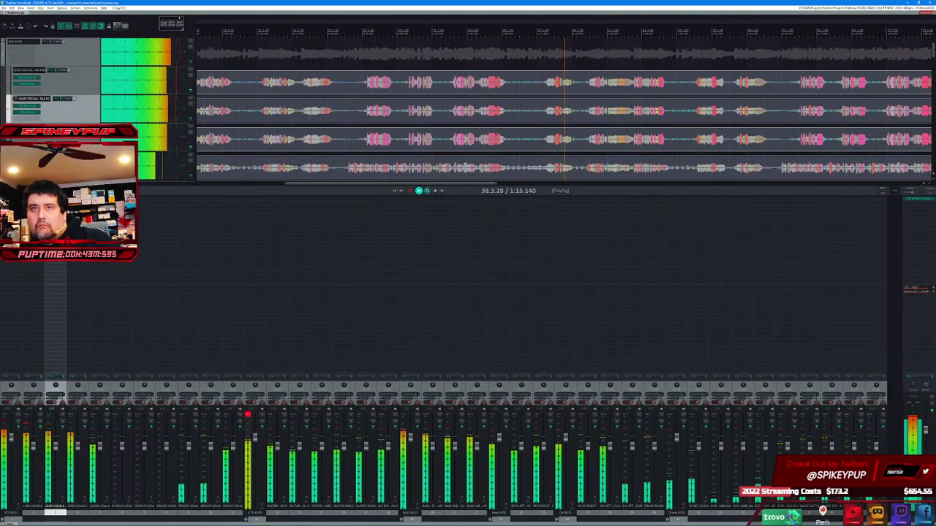
key(Down)
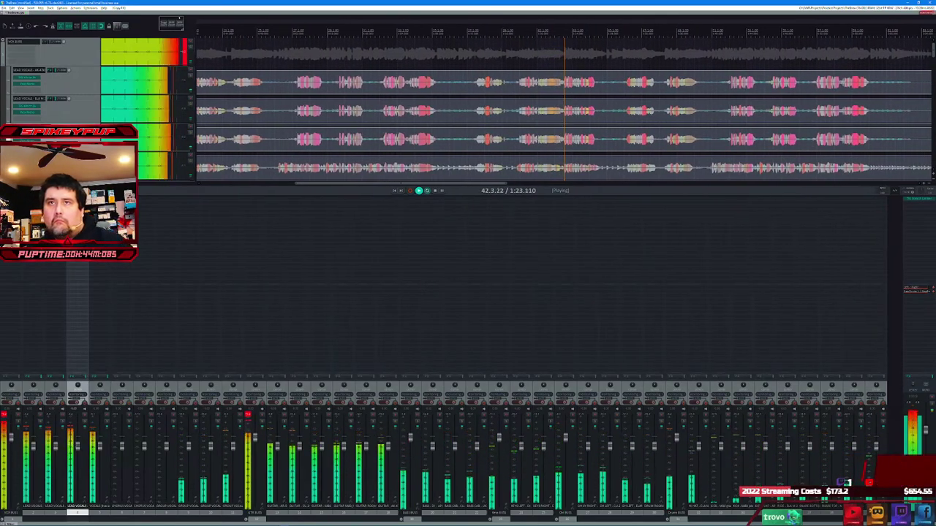
key(Down)
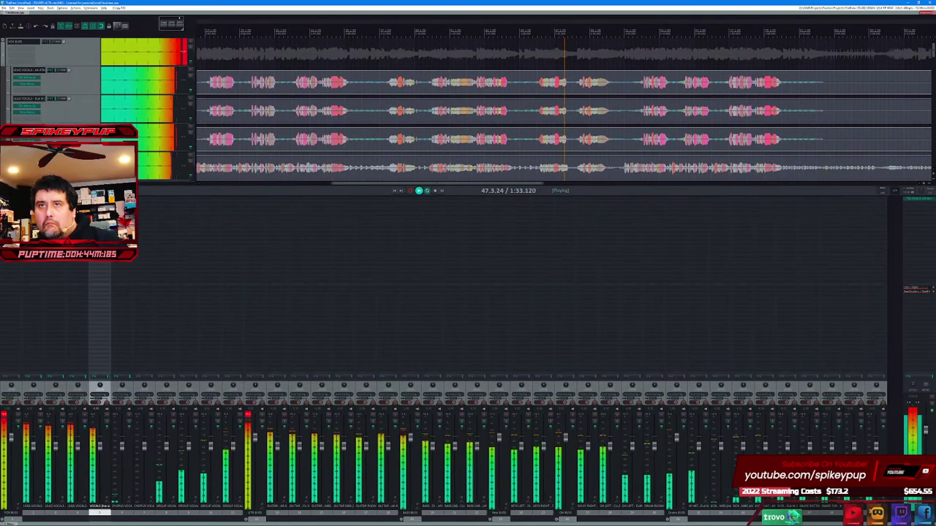
key(shift+Down)
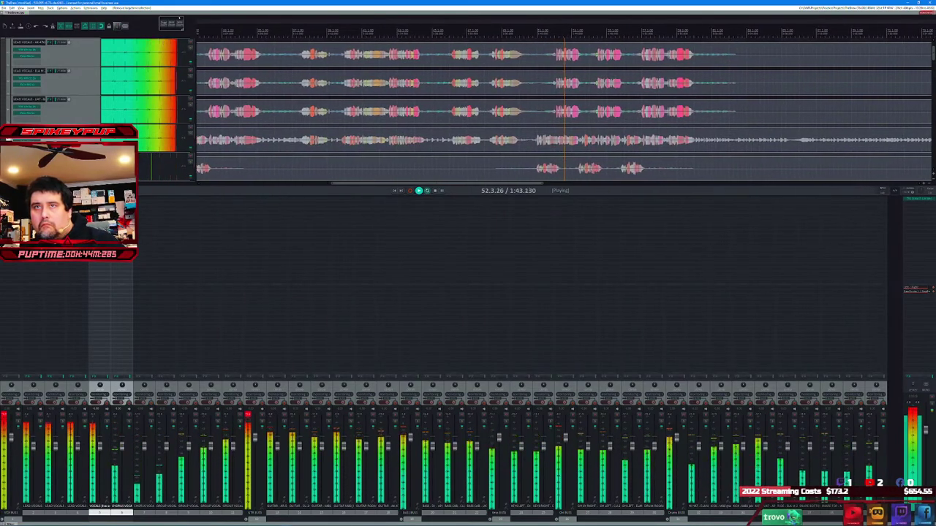
- Copy the White 2A and RVox effects from track to track across the remaining CHORUS VOCALS and GROUP VOCALS tracks
click(131, 385)
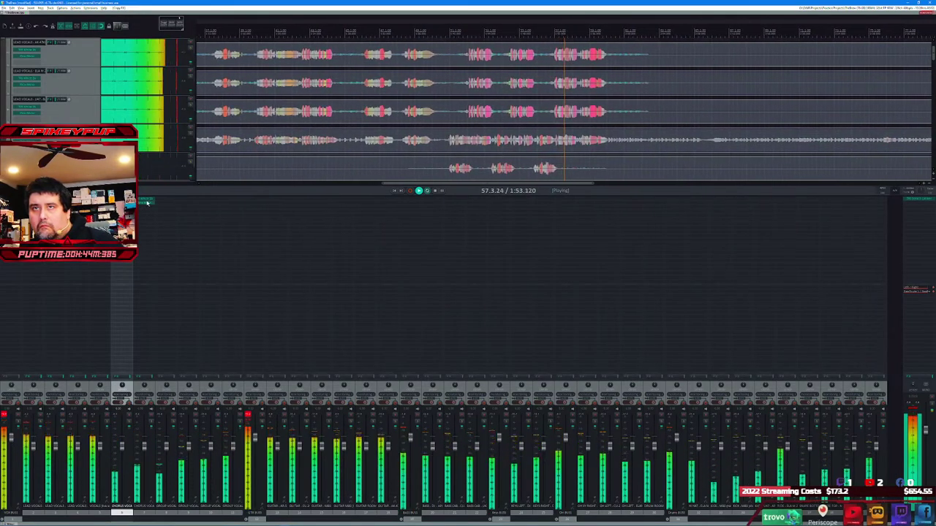
click(147, 202)
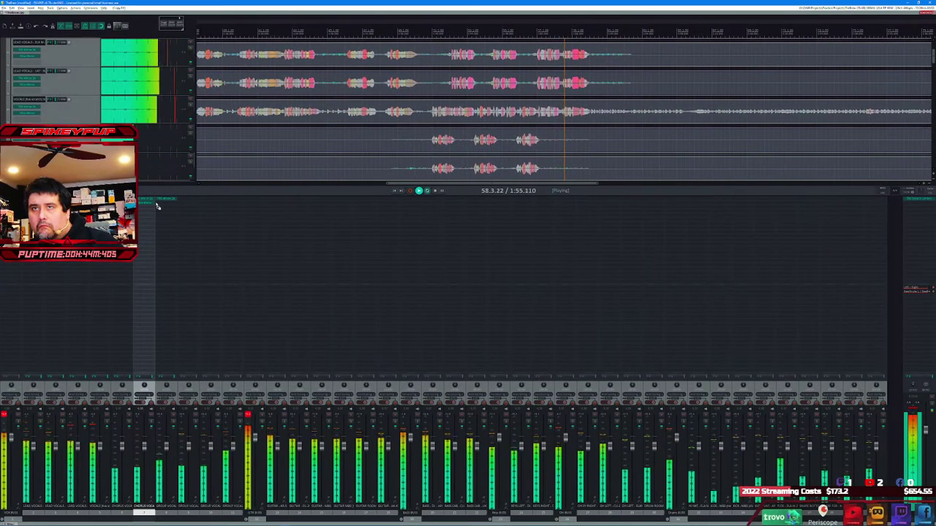
click(167, 201)
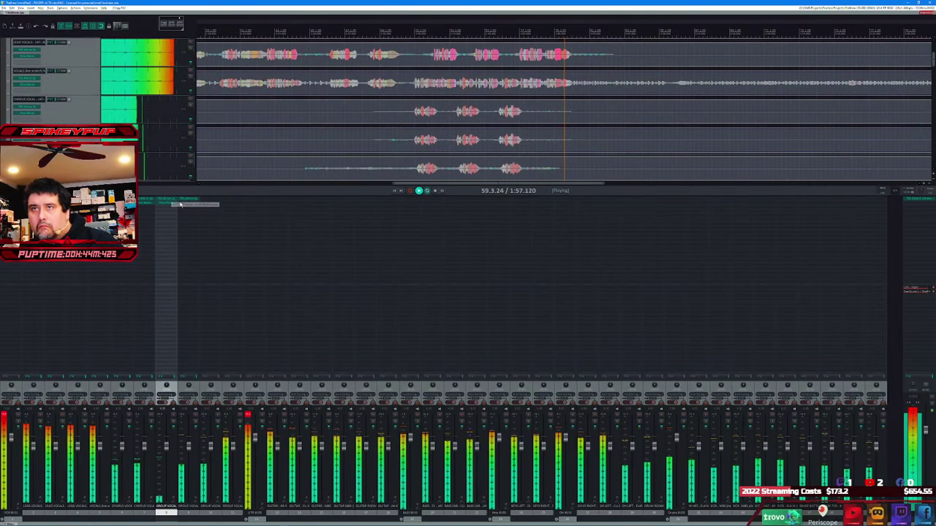
click(189, 201)
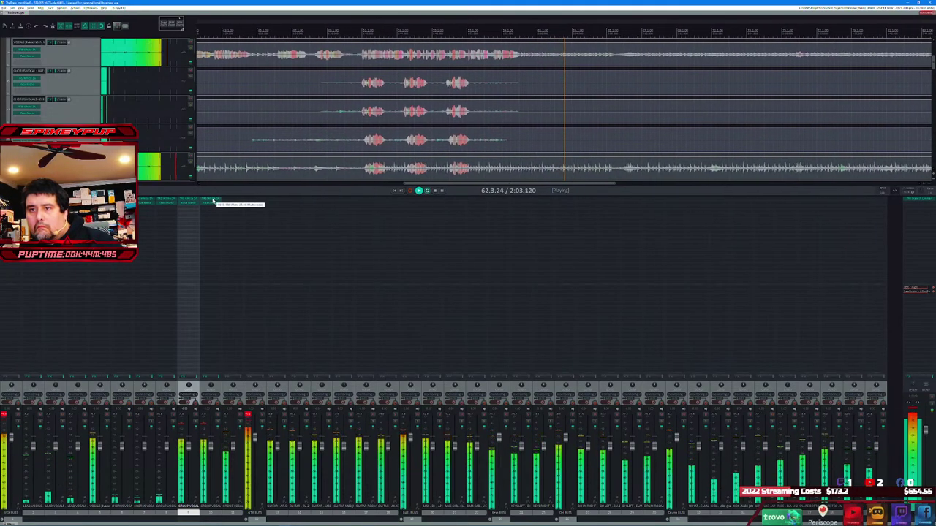
click(213, 200)
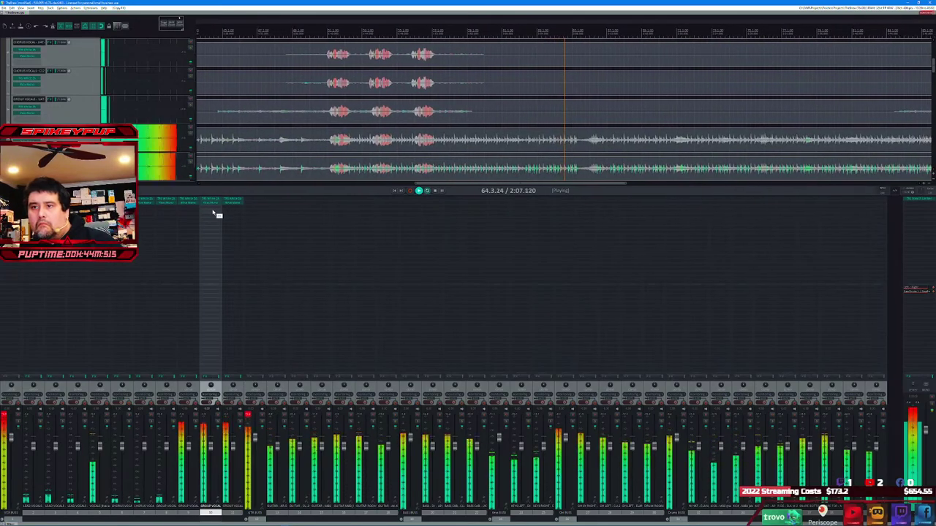
key(Down)
key(Down)
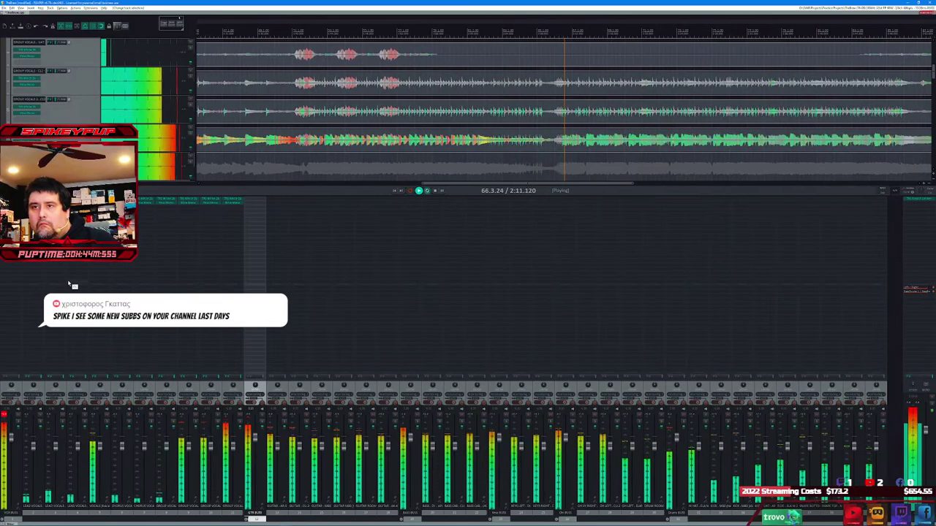
- With playback stopped, reset the VOX BUSS clip indicator and lower the faders of all individual vocal tracks together
click(435, 190)
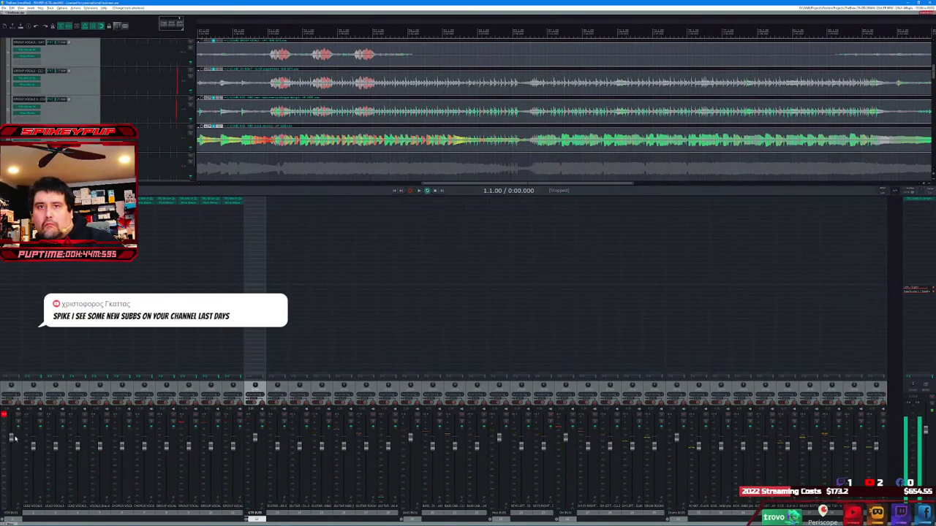
click(4, 414)
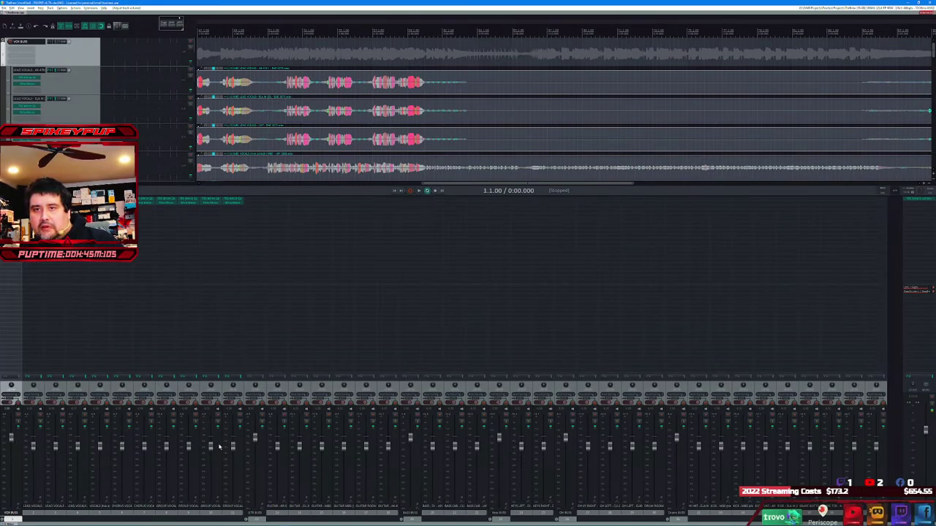
click(34, 448)
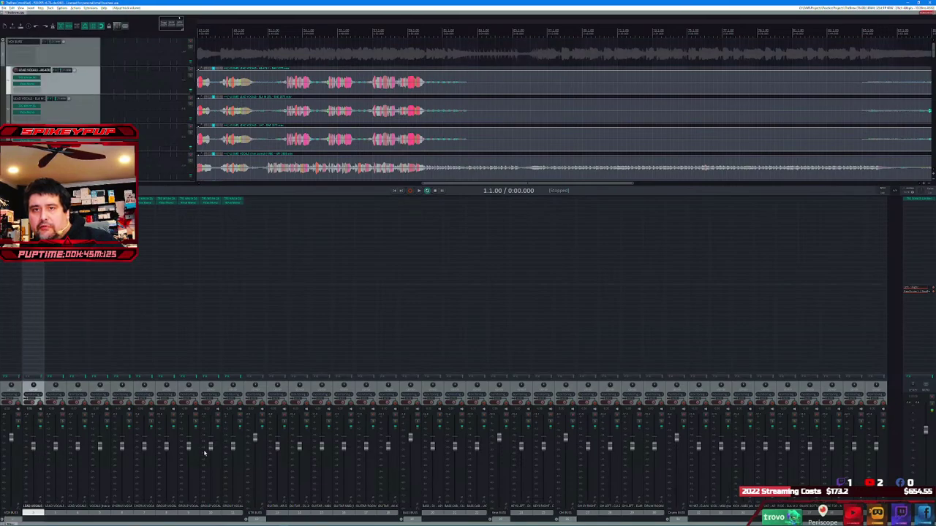
shift+click(234, 448)
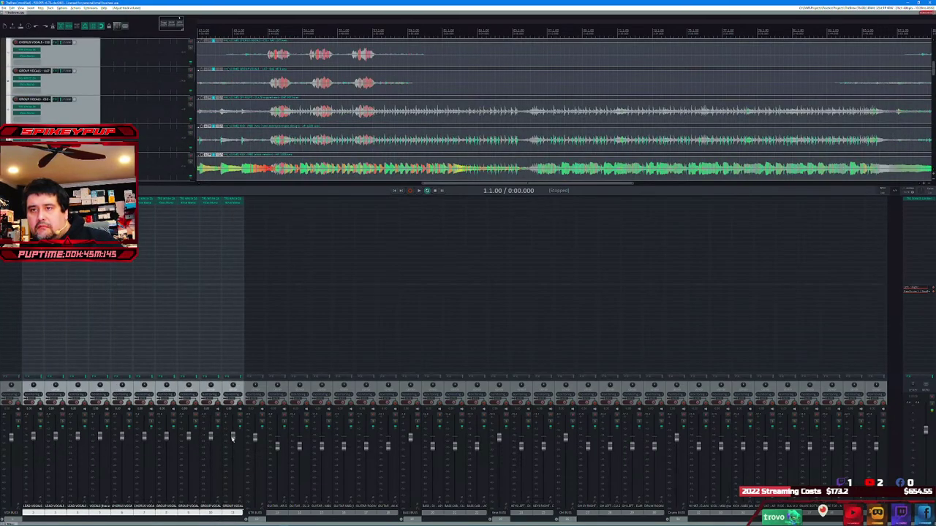
drag(232, 437, 234, 468)
- Play the mix from its start and from a later passage, raising the selected vocal faders slightly before stopping
key(space)
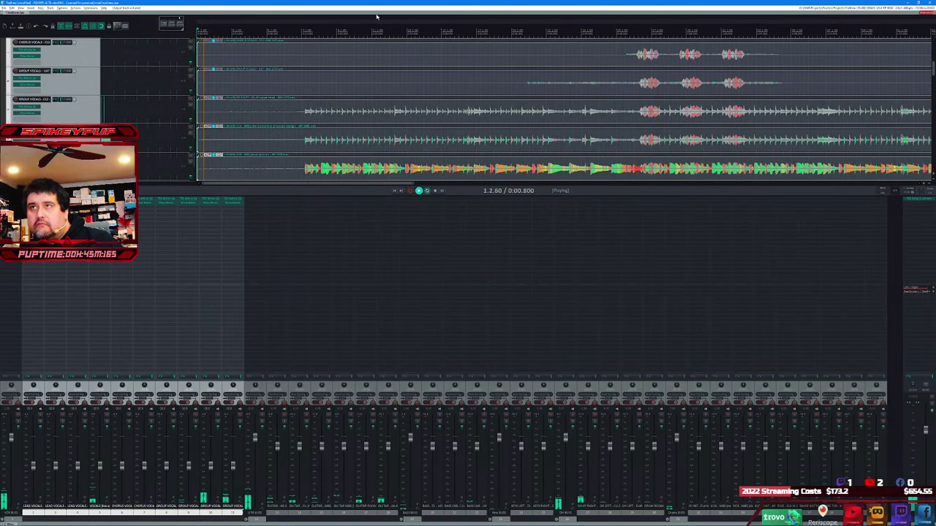
click(282, 168)
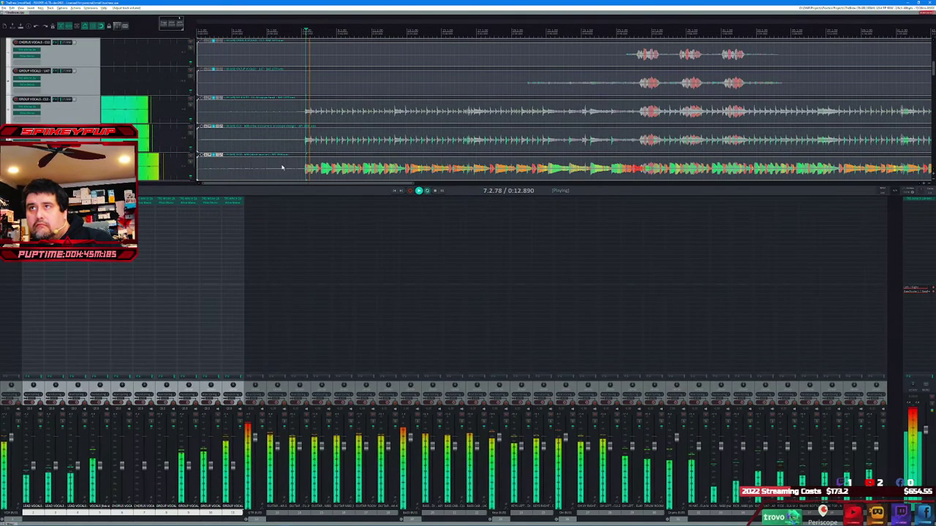
click(616, 29)
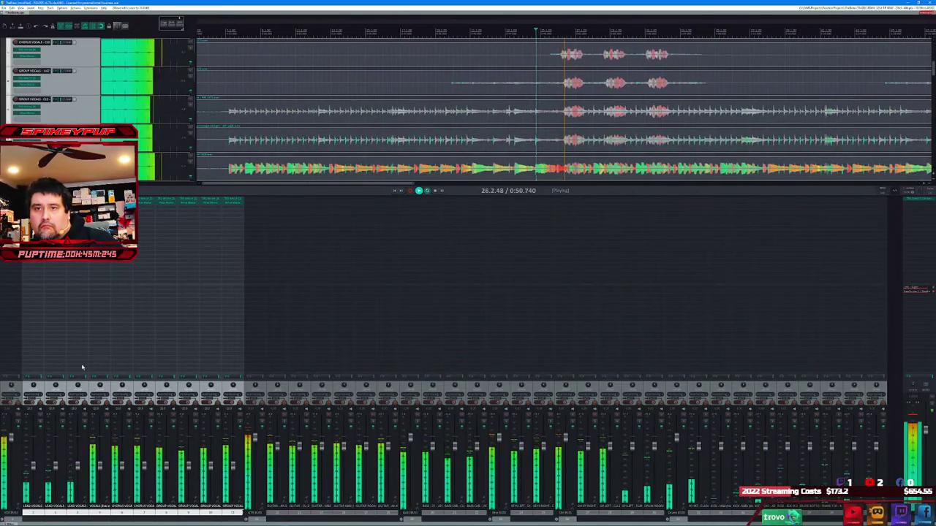
click(33, 466)
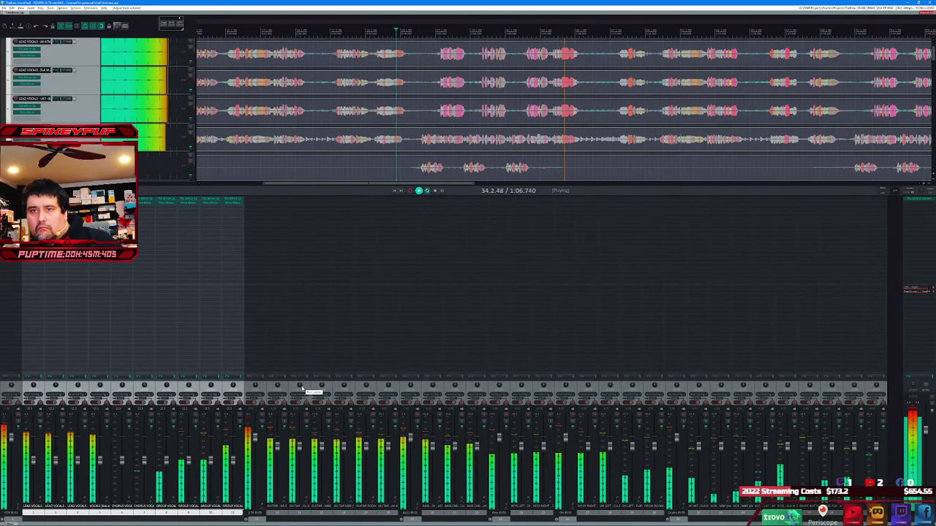
key(space)
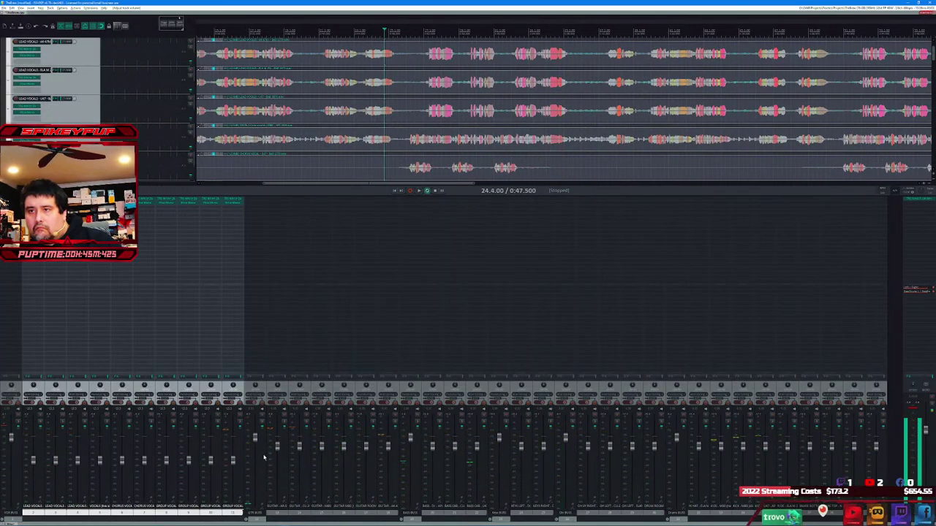
- Pull the faders of all individual guitar tracks and all three bass tracks fully down, leaving their bus faders alone
click(277, 447)
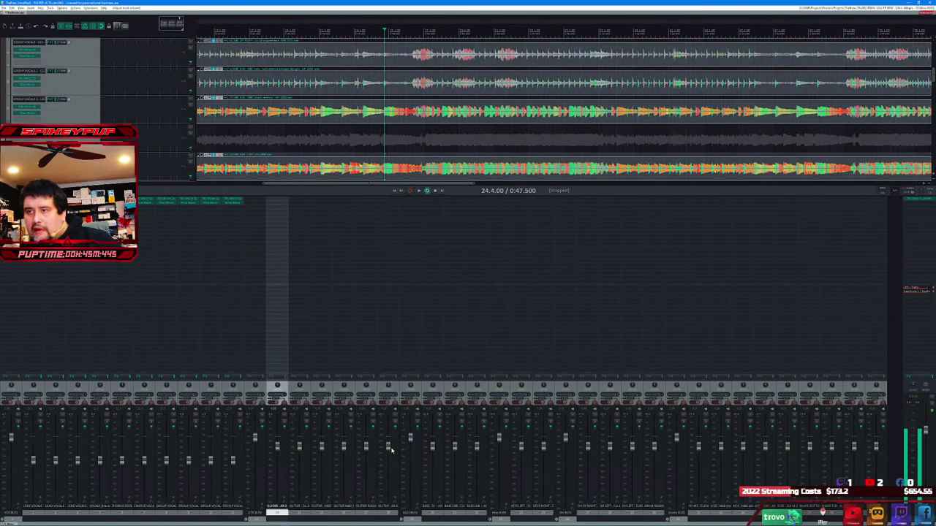
shift+click(391, 450)
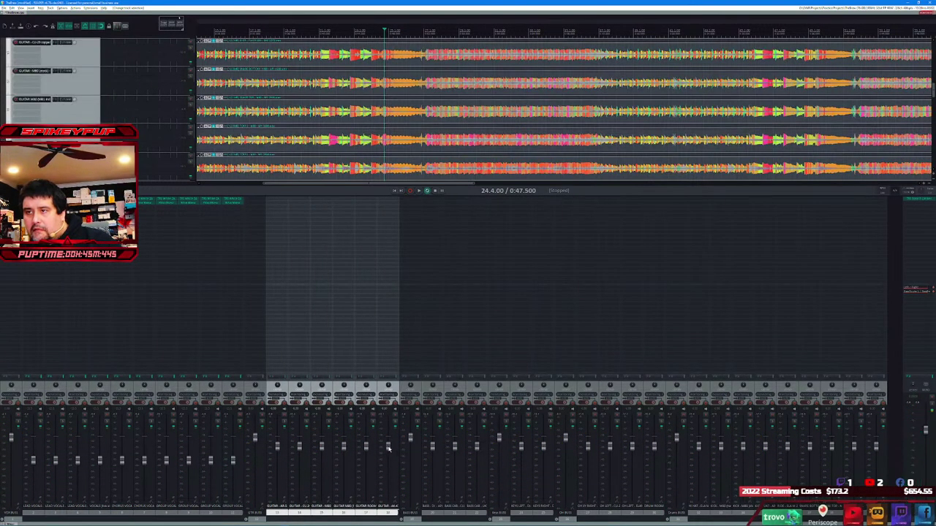
click(429, 447)
shift+click(483, 450)
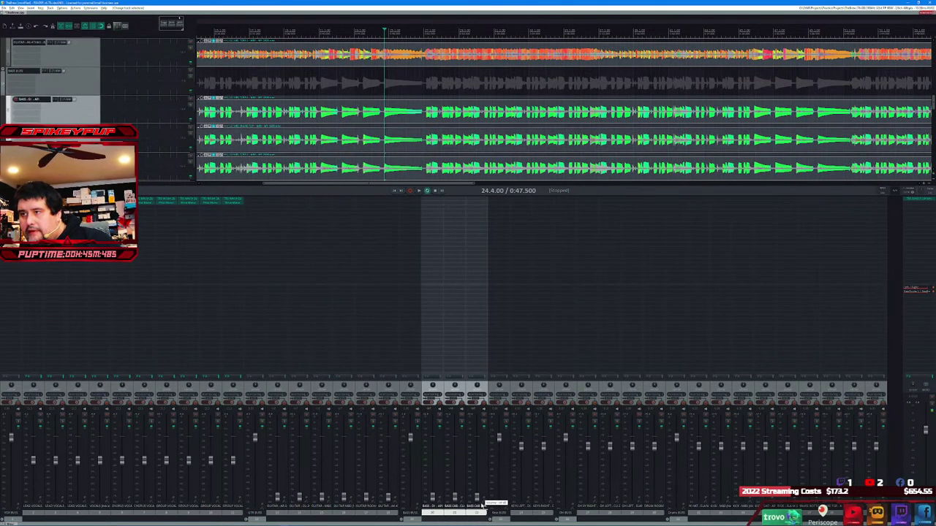
- Pull the faders of the individual keys, overhead and room, and drum tracks fully down, leaving their bus faders alone
click(524, 447)
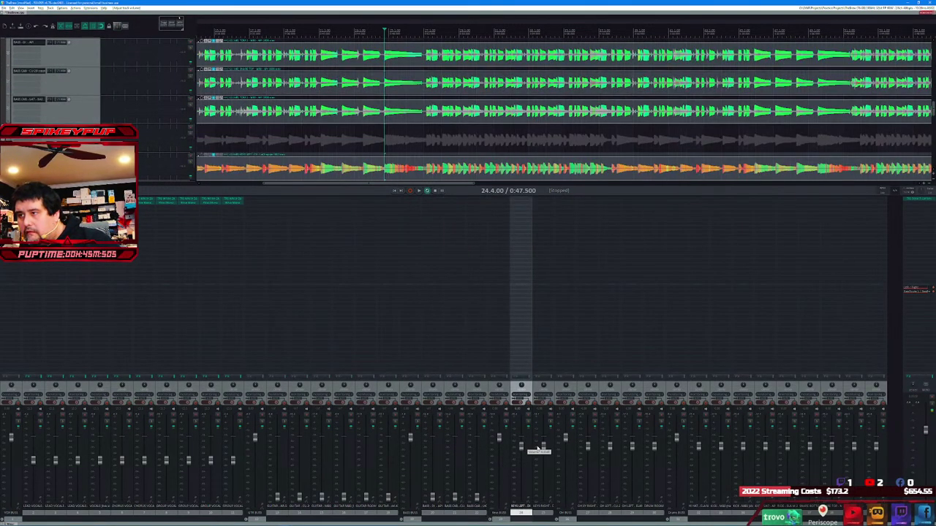
shift+click(542, 448)
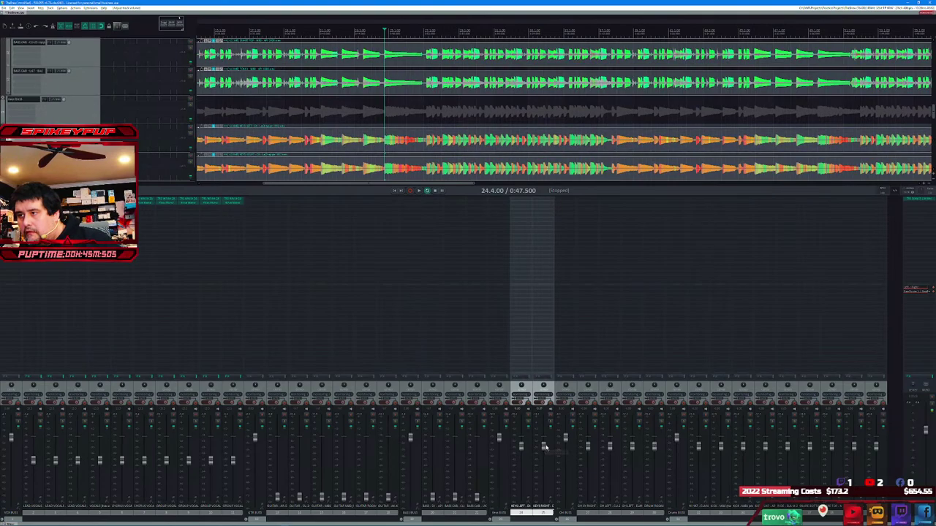
click(587, 446)
shift+click(654, 447)
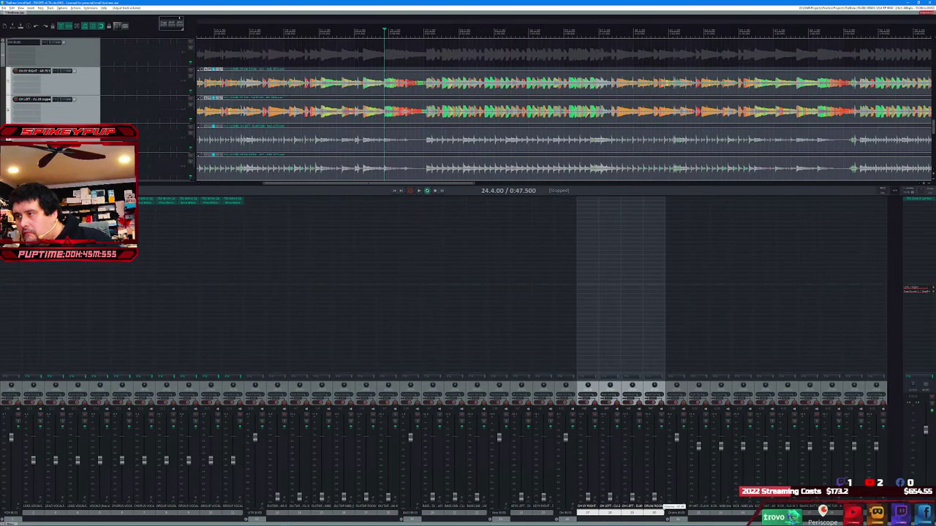
click(701, 446)
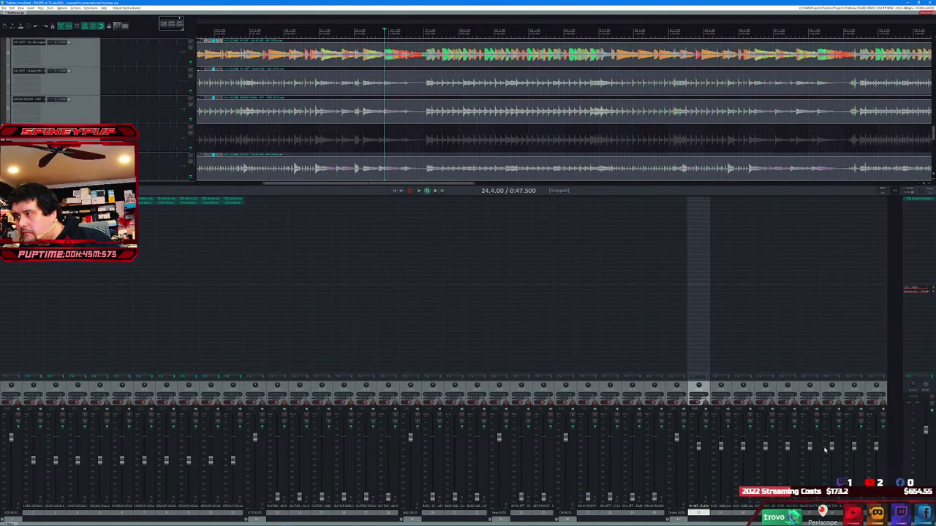
shift+click(875, 446)
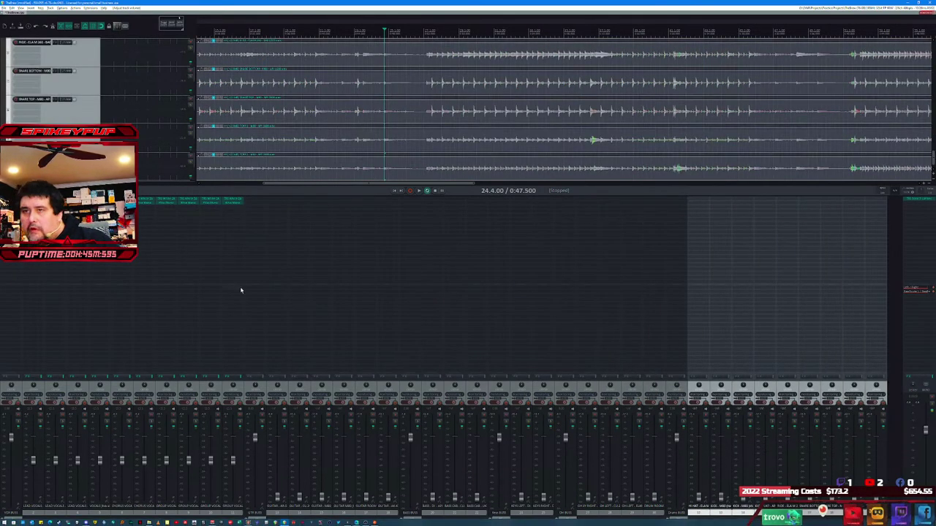
- Play the mix from its start and from the vocal entry, and mute the live VOCALS track during playback
click(395, 190)
key(space)
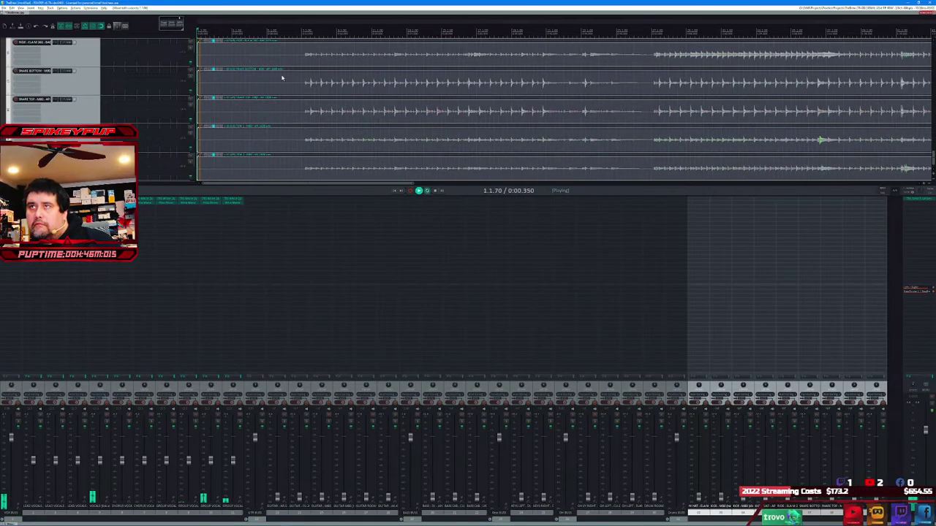
key(Tab)
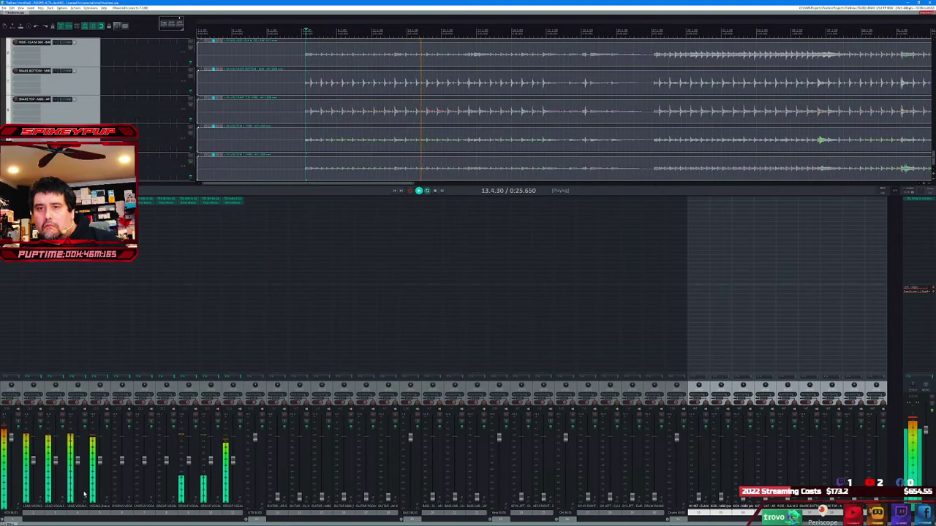
click(106, 415)
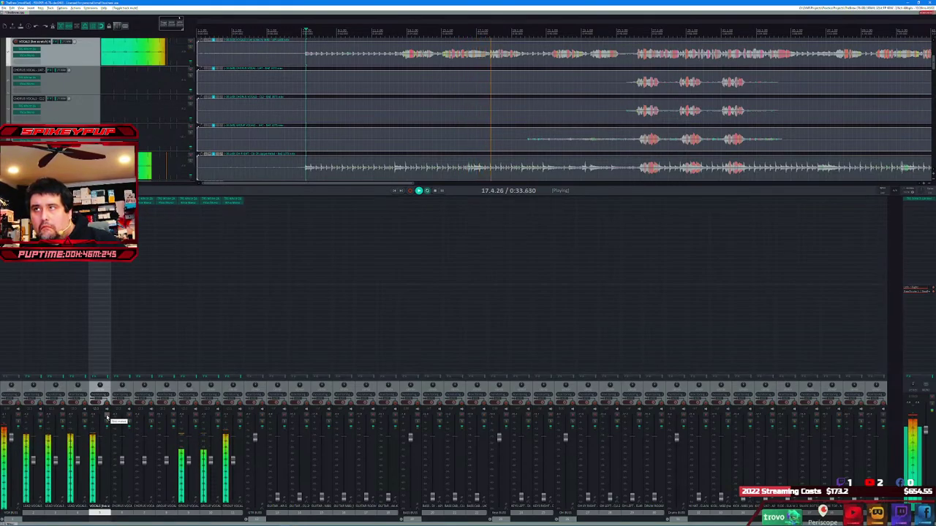
click(101, 506)
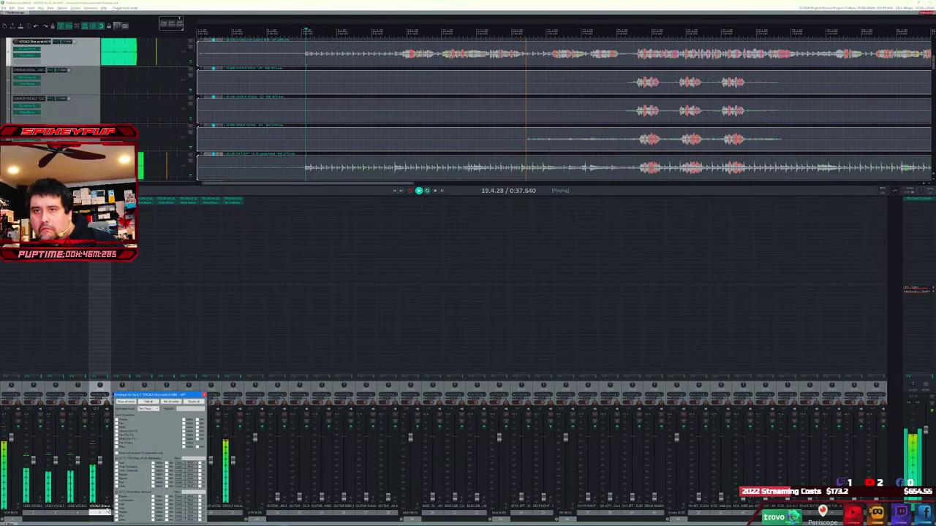
click(102, 508)
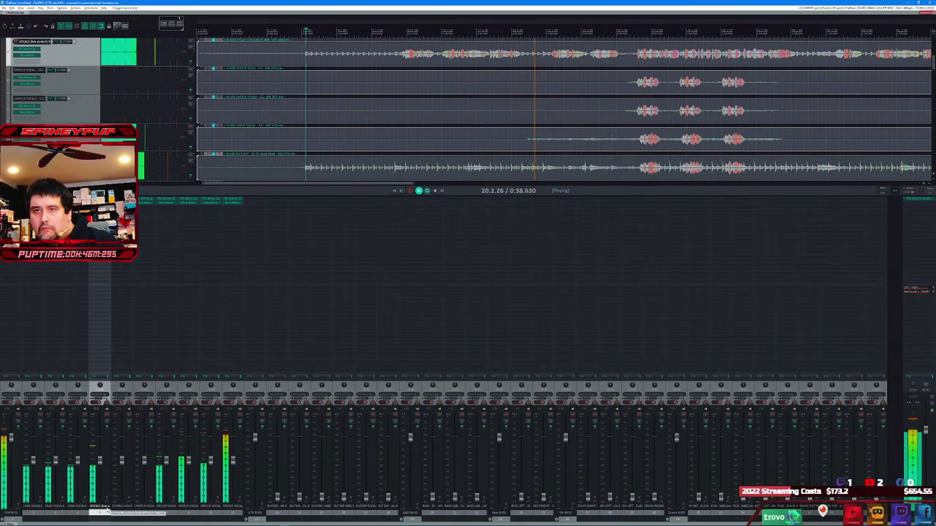
click(106, 416)
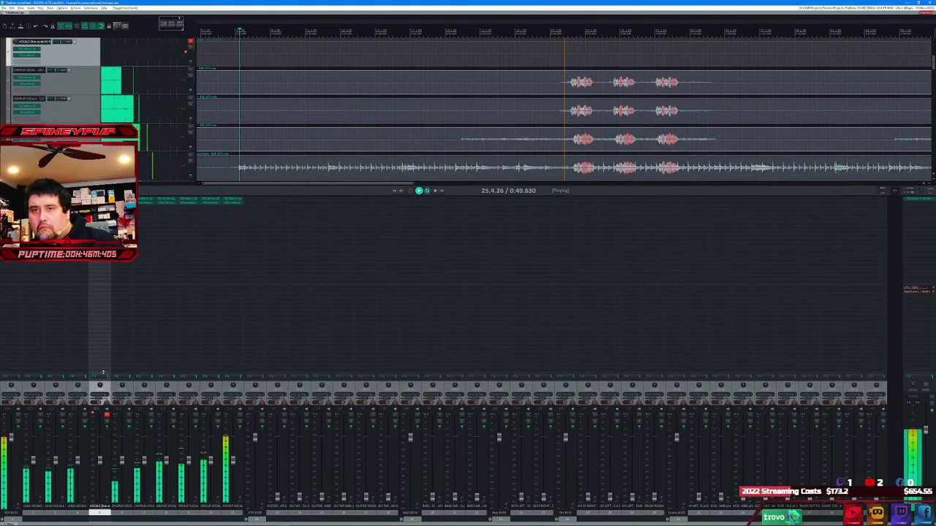
- Add a track named VOX FX BUSS after the last group vocal, followed by four unnamed tracks before the guitar bus
click(244, 518)
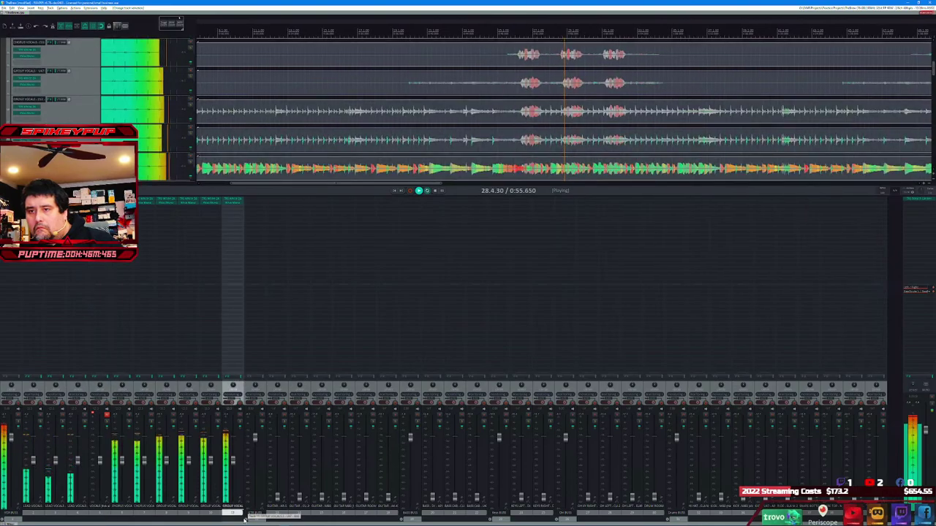
click(255, 511)
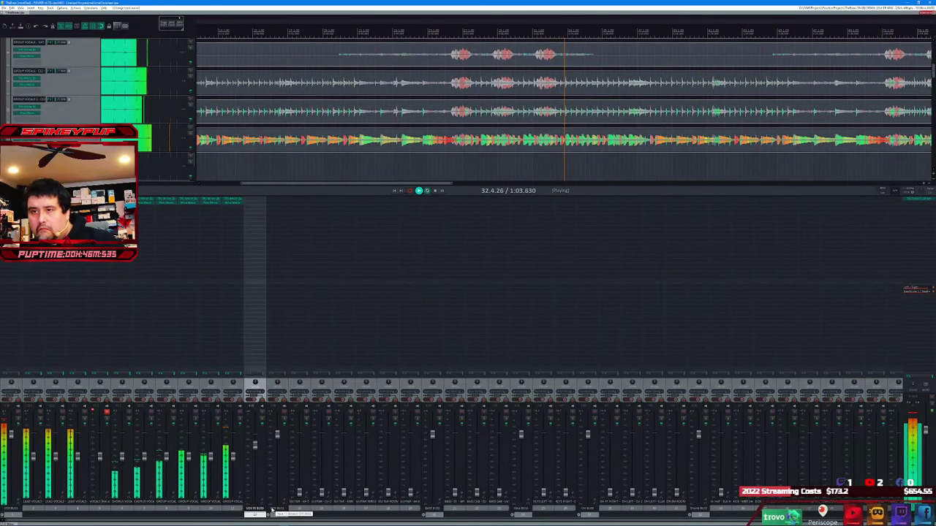
click(278, 511)
click(292, 516)
key(Down)
key(Down)
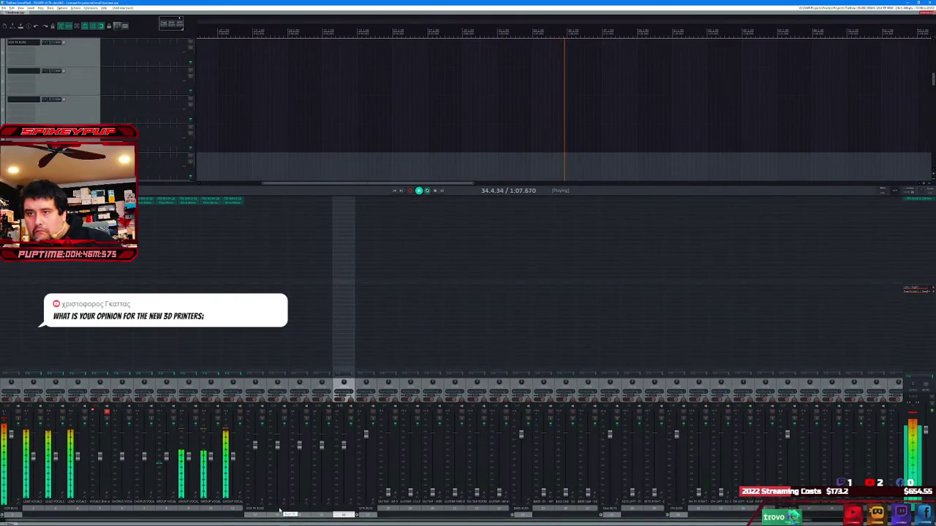
- Nest the four unnamed tracks under VOX FX BUSS as folder children
shift+click(88, 82)
drag(105, 59, 101, 102)
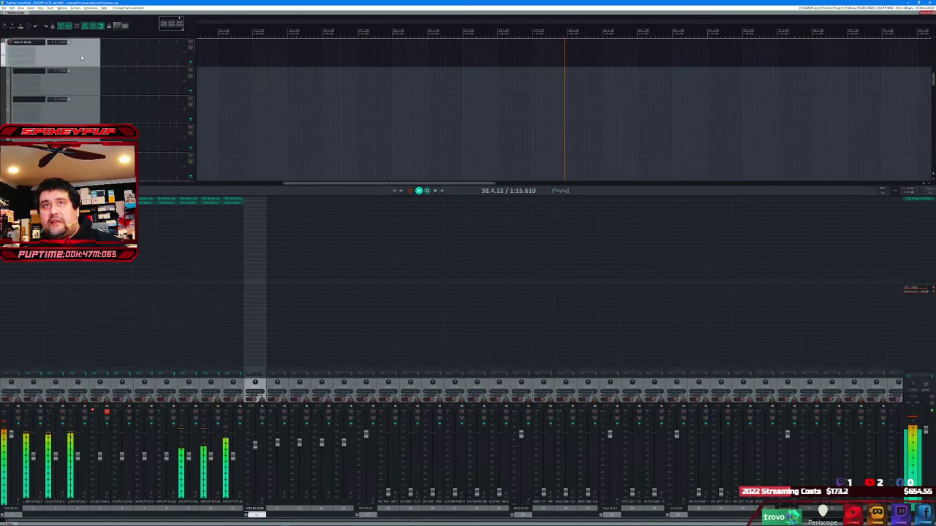
click(84, 78)
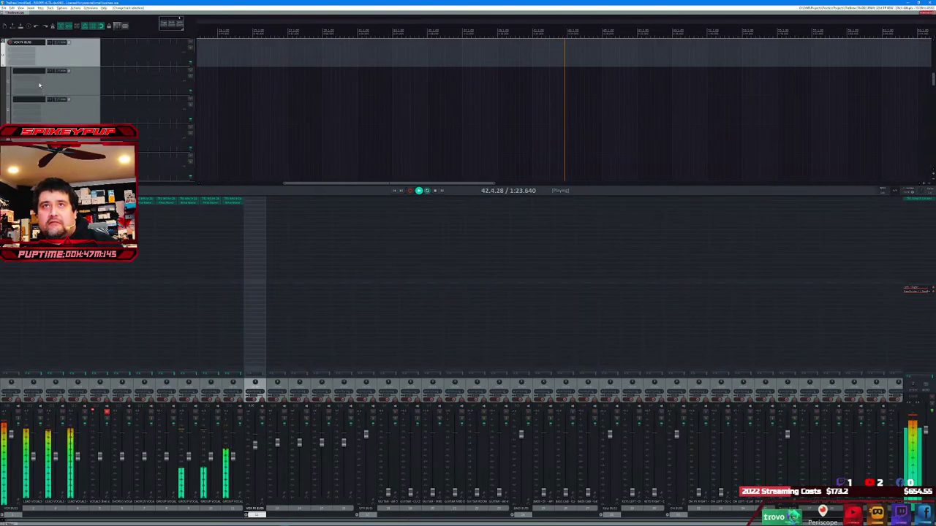
- Name the nested effects tracks L RVRB, S RVRB, L Delay and S Delay, and add a fifth one named Chorus
click(32, 73)
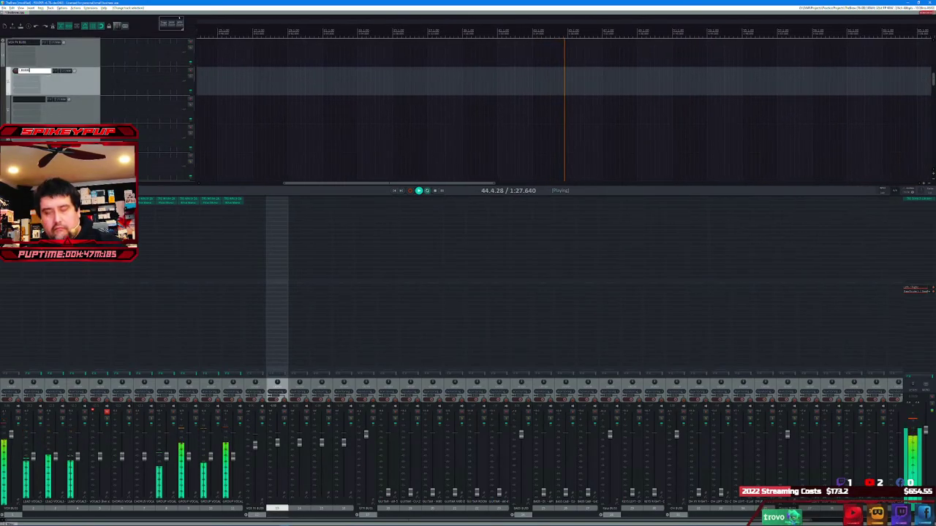
key(Return)
double_click(30, 98)
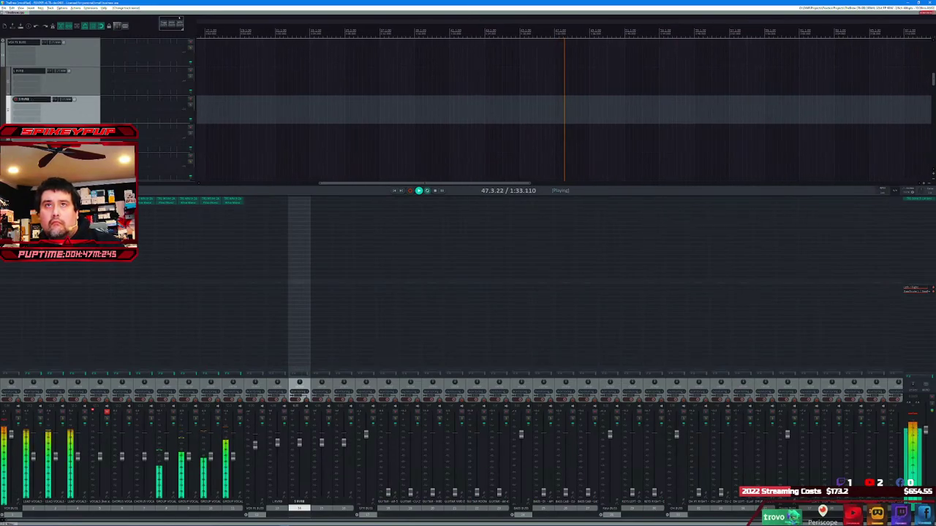
key(Return)
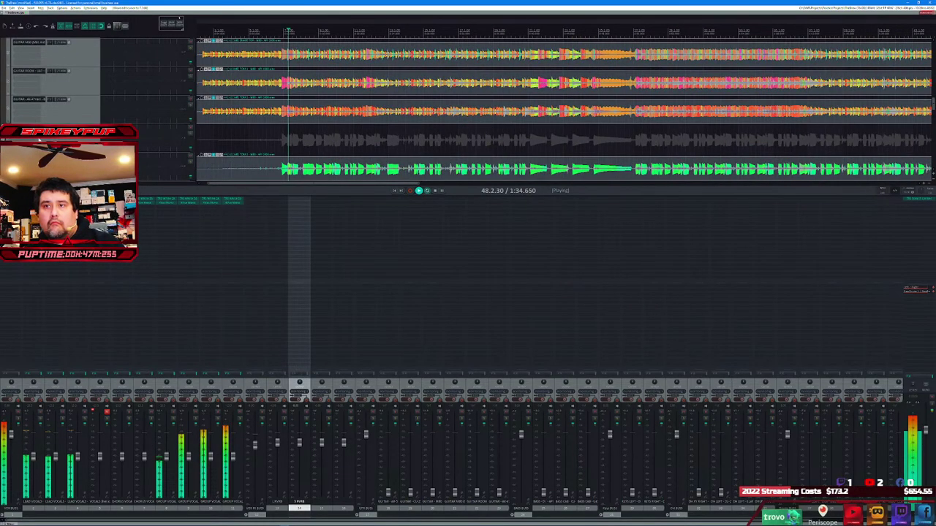
double_click(321, 503)
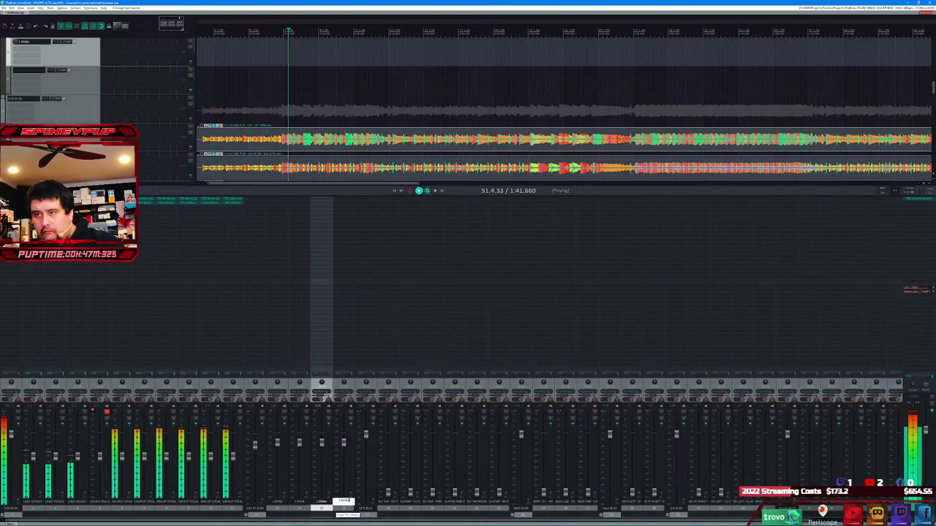
key(Tab)
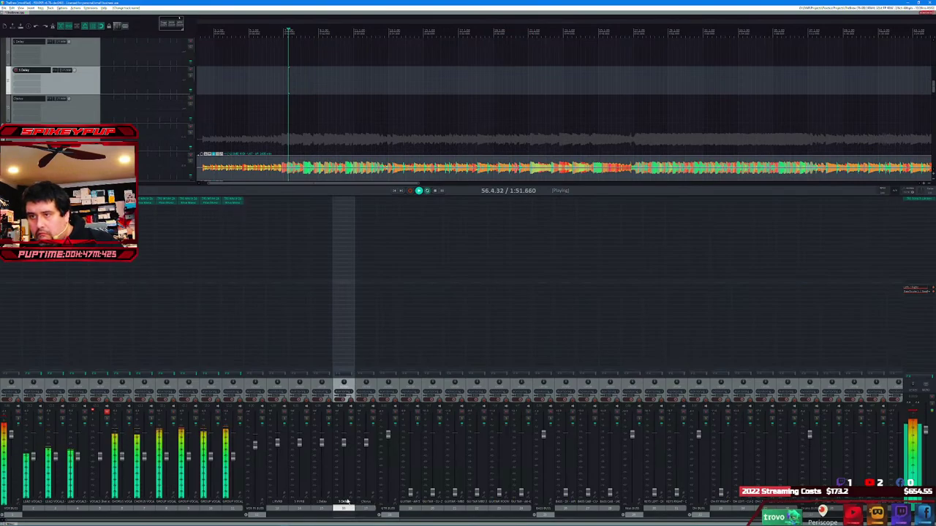
- Search the effects for chorus and add the stereo Blue Cat's Chorus plug-in to the Chorus track
double_click(361, 200)
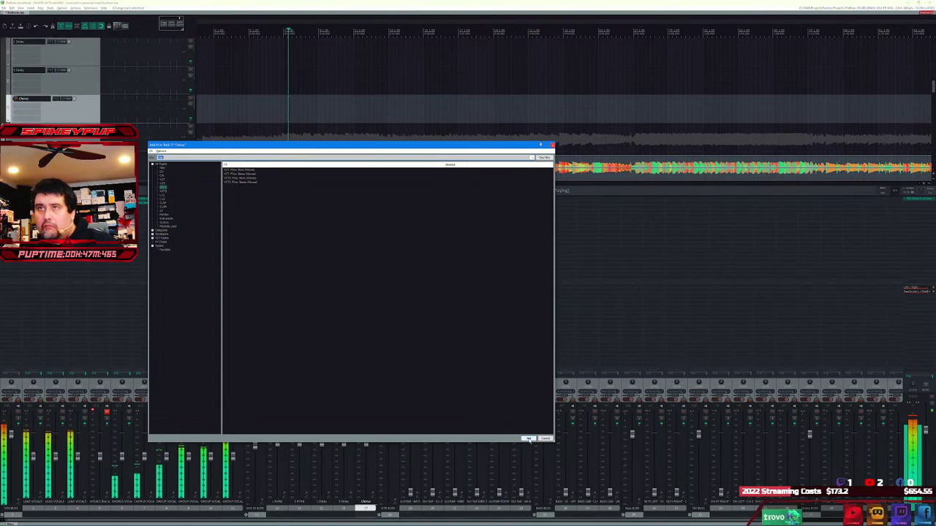
text(us)
key(Down)
key(Down)
key(Down)
key(Down)
key(Down)
key(Down)
key(Down)
key(Down)
key(Down)
key(Down)
key(Down)
key(Down)
key(Down)
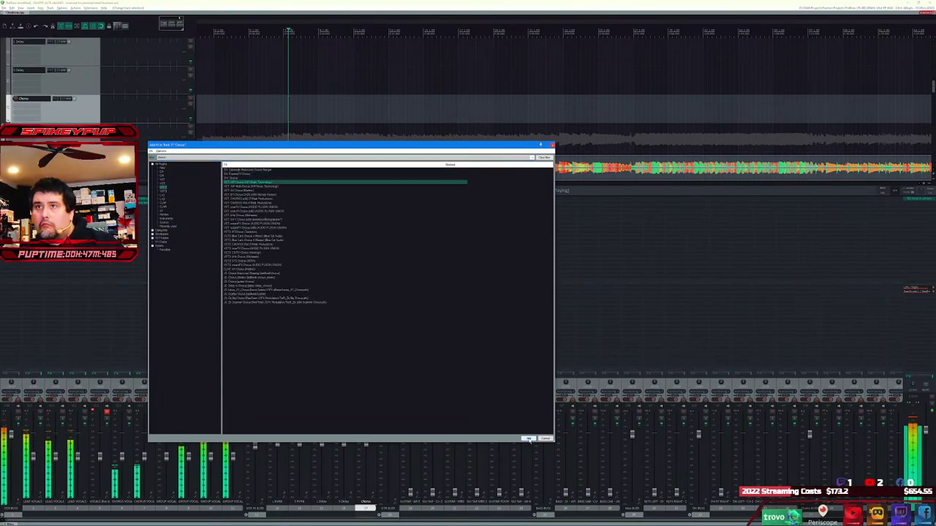
key(Down)
key(Down)
key(Down)
key(Down)
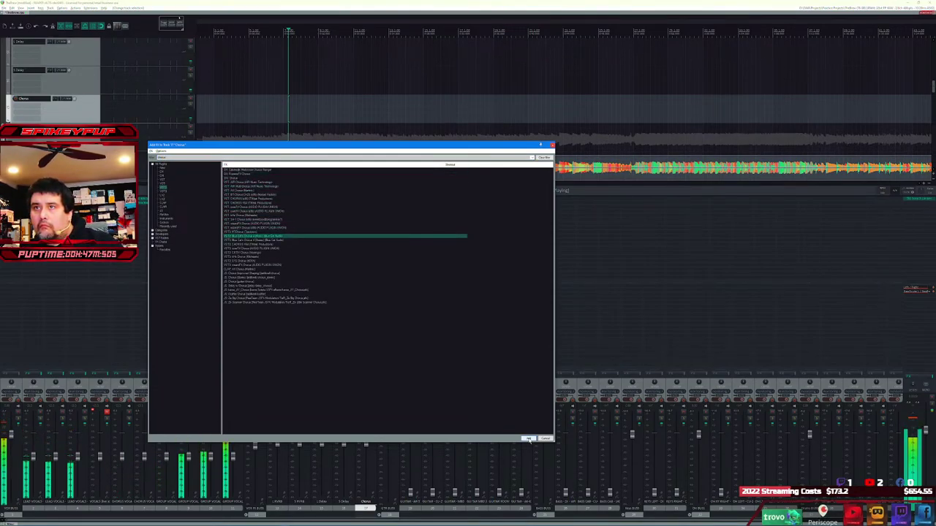
click(528, 439)
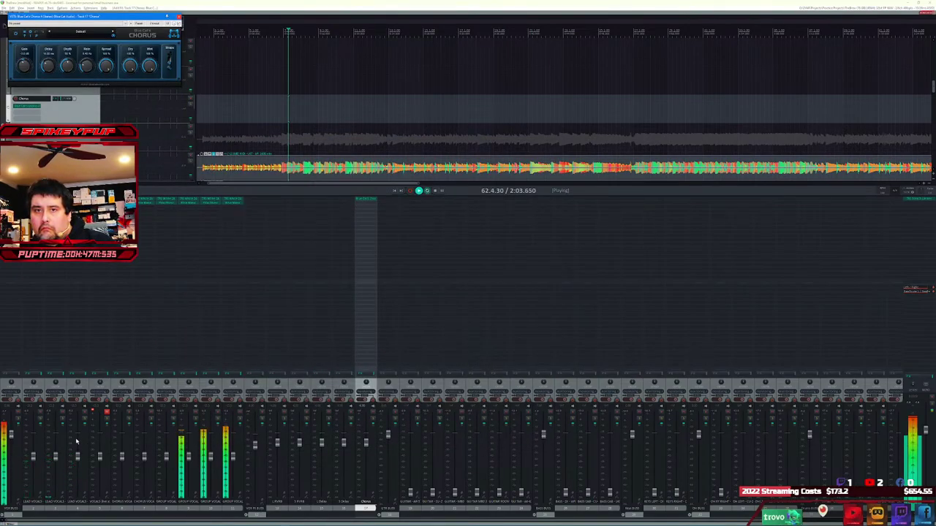
- Create a send from the VOX BUSS to the Chorus track
right_click(18, 426)
mouse_move(29, 439)
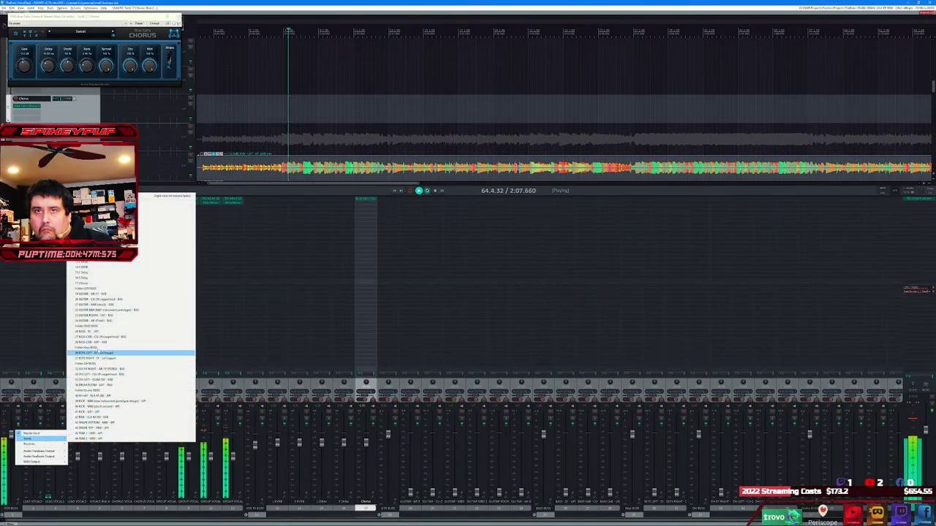
click(108, 283)
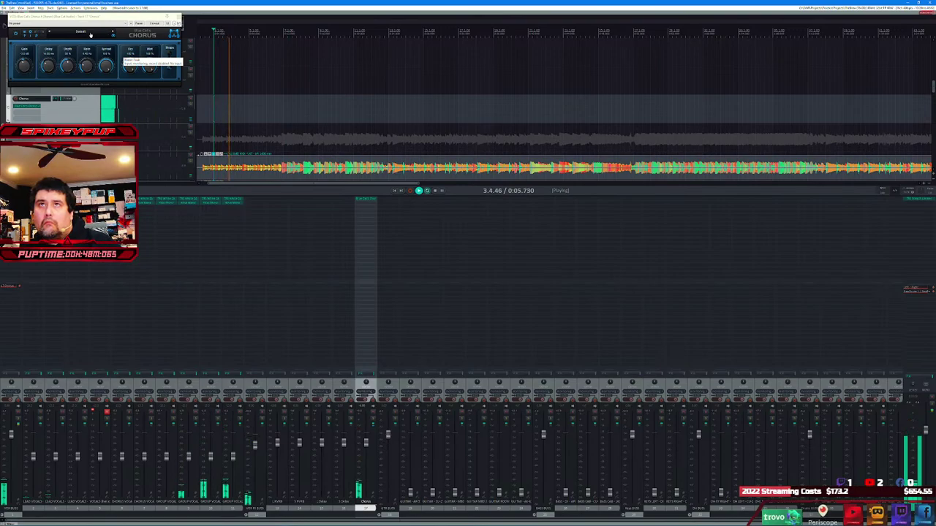
- Load a Clean Chorus factory preset in the chorus plug-in and lower the Chorus track's fader slightly while the mix plays
right_click(121, 58)
mouse_move(109, 33)
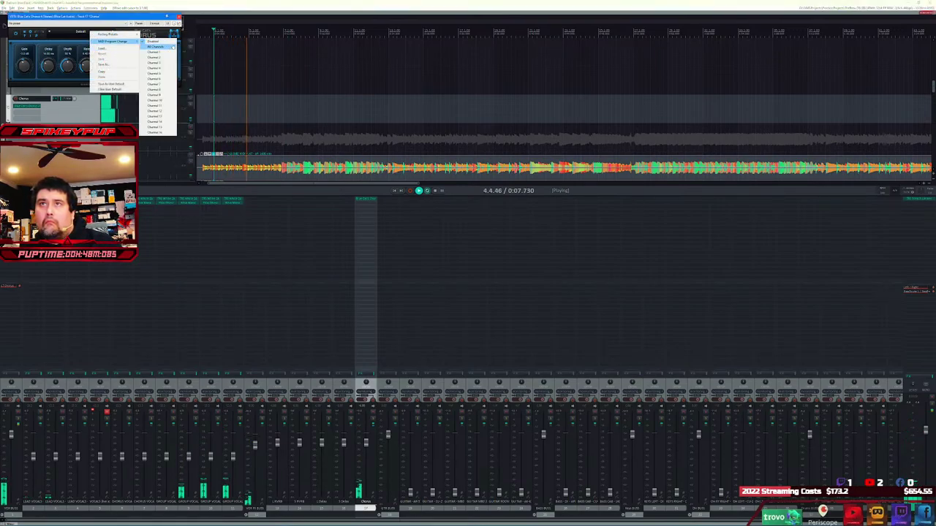
click(163, 62)
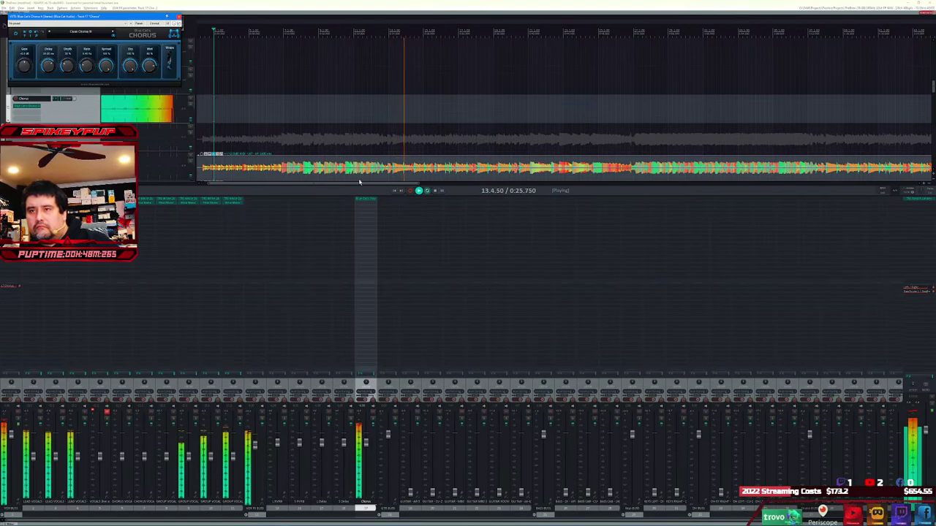
click(366, 446)
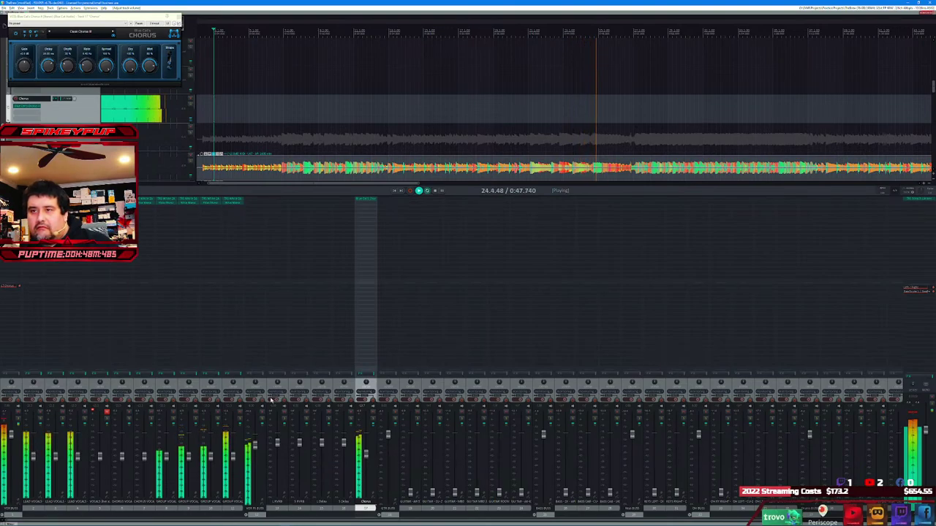
- Search the effects for symphony and add the Exponential Audio Symphony reverb to the L RVRB track
double_click(275, 201)
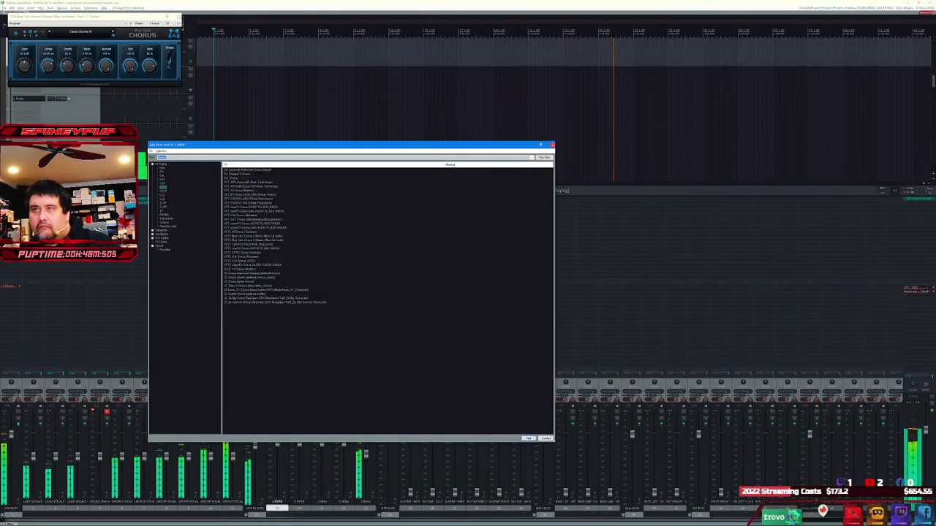
text(symphony)
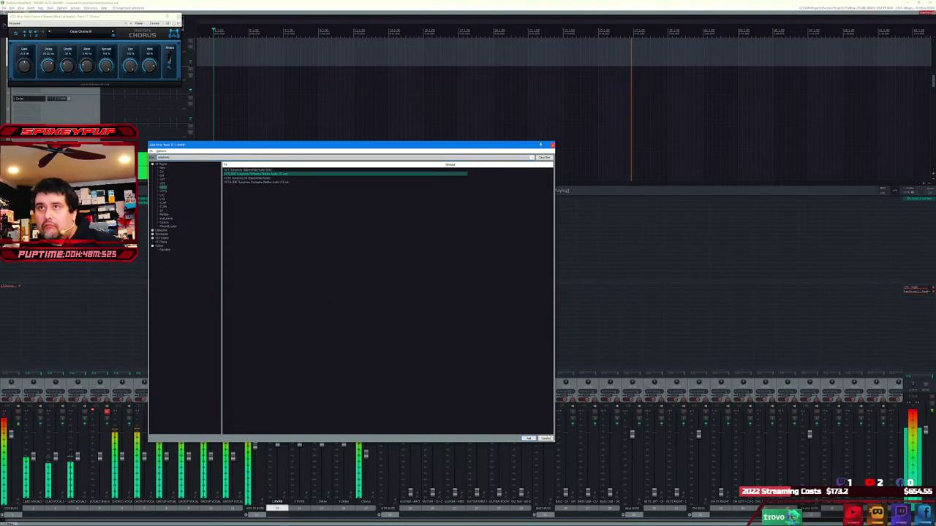
key(Down)
key(Down)
key(Return)
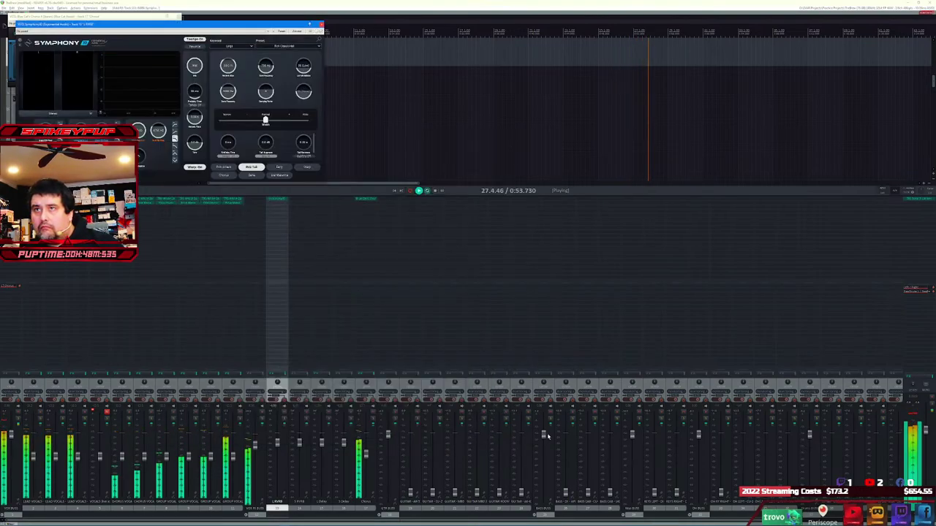
- Put the same Symphony reverb on the S RVRB track, switch it to the Small preset category, and close both reverb windows
click(299, 201)
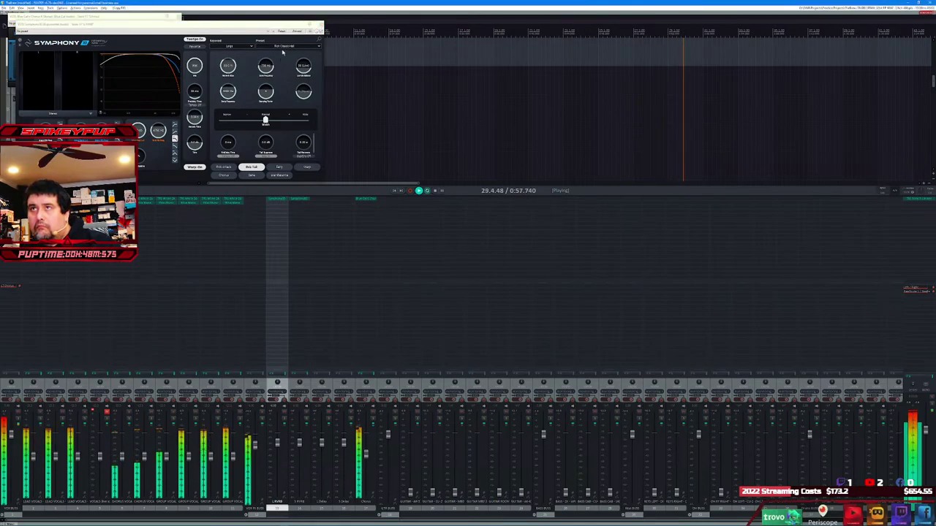
click(301, 195)
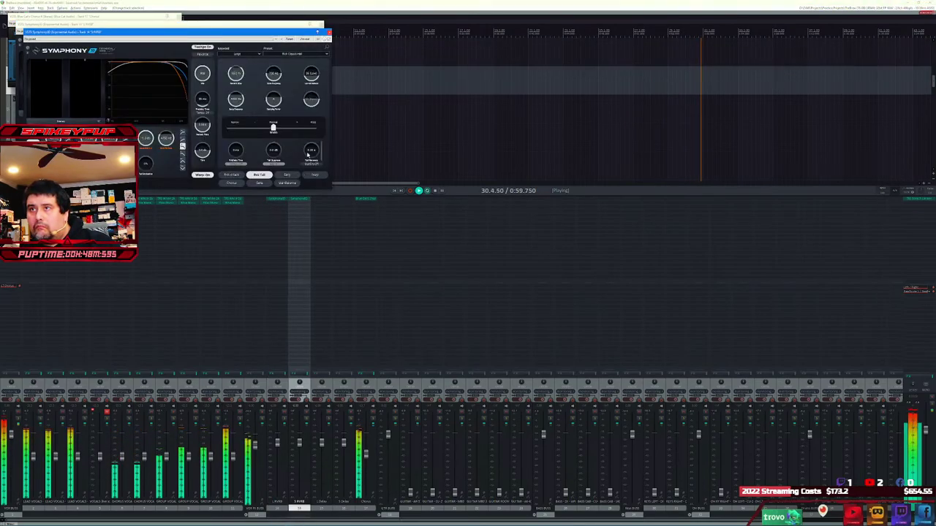
click(248, 51)
click(245, 61)
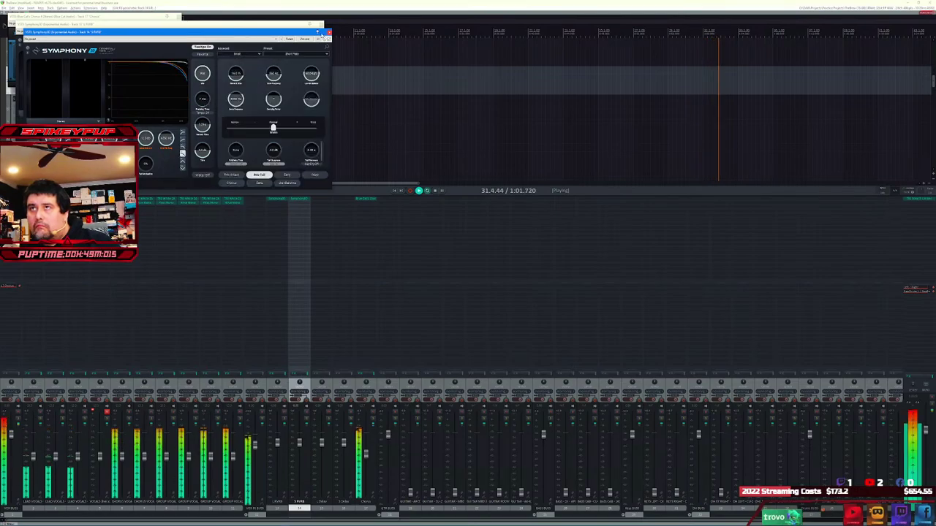
click(320, 24)
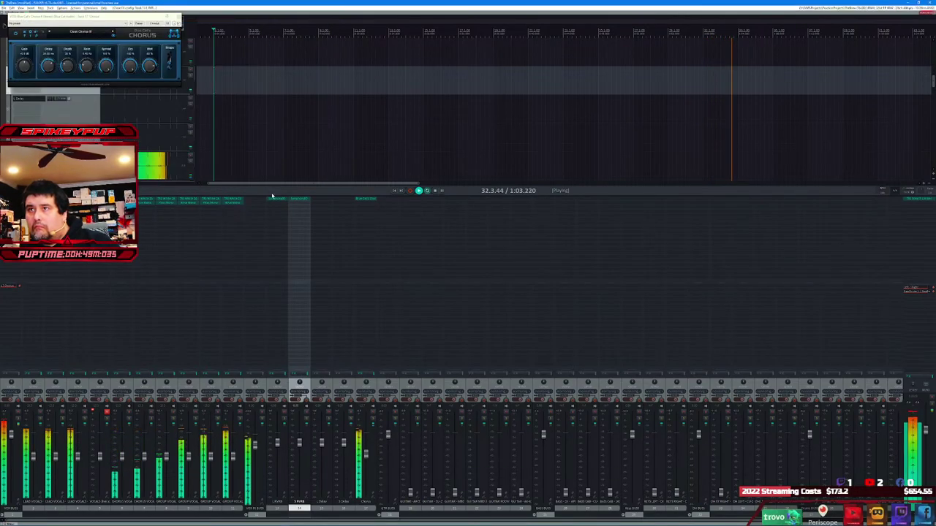
- Search the effects for timeless and add FabFilter Timeless to the L Delay track
double_click(327, 202)
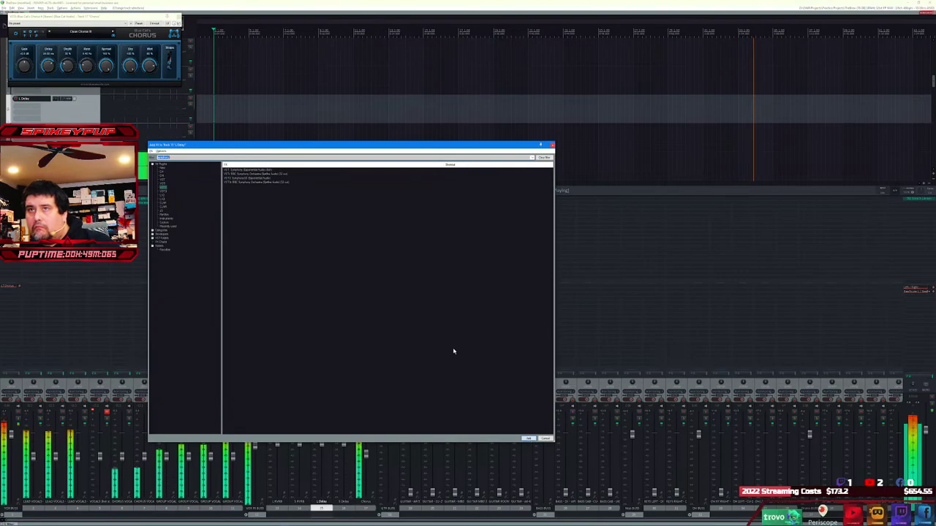
text(timeless)
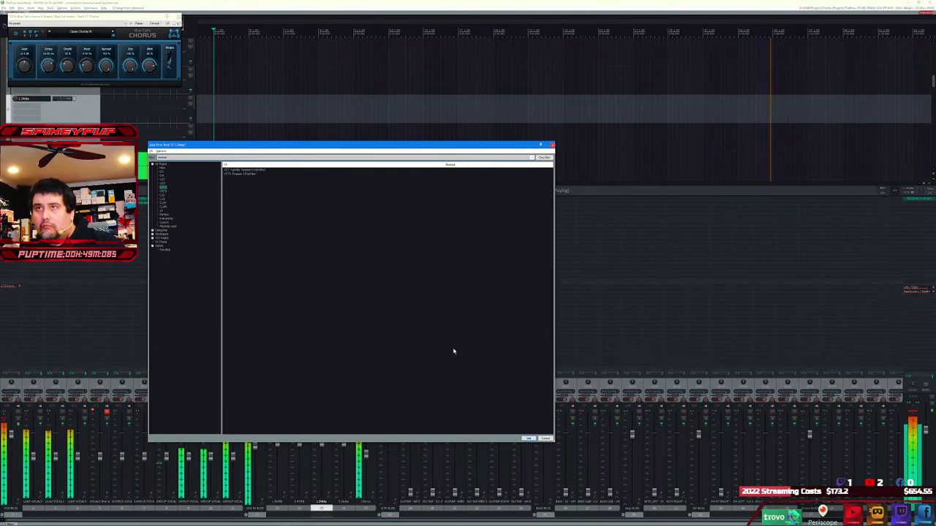
key(Return)
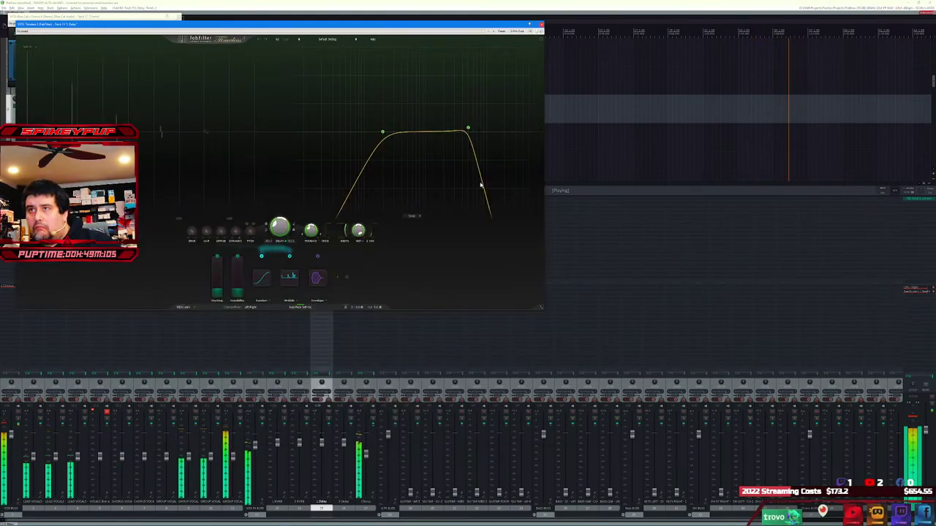
- Move the L Delay's Timeless window down and load the Flexible Slapback Delay preset from the Slapback category
drag(387, 24, 415, 241)
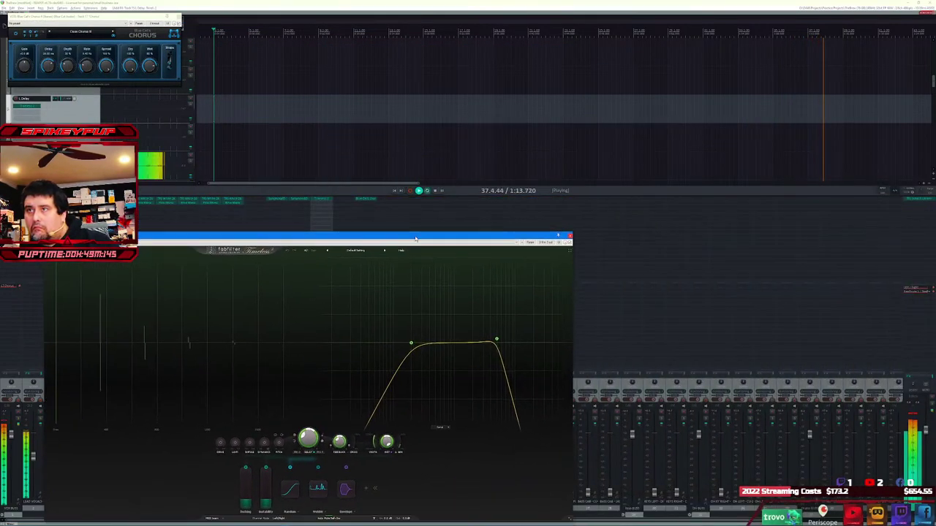
click(355, 251)
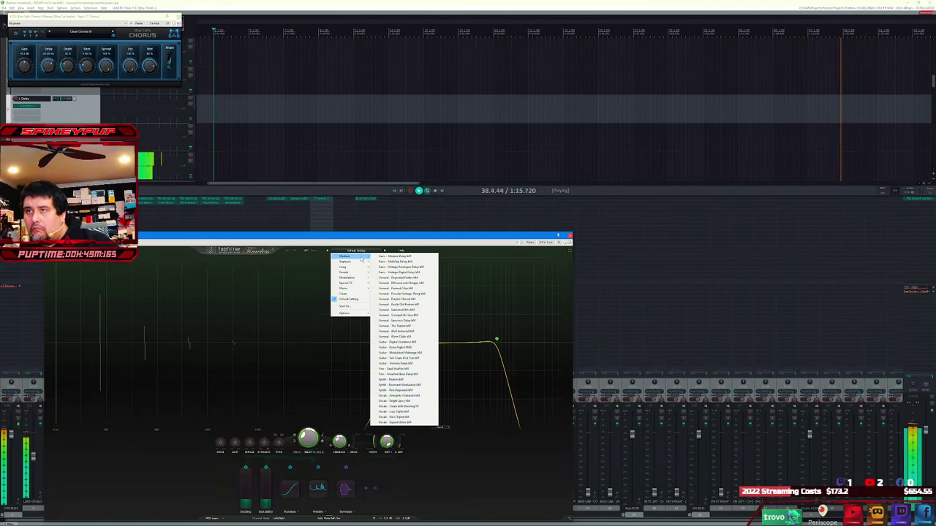
mouse_move(353, 263)
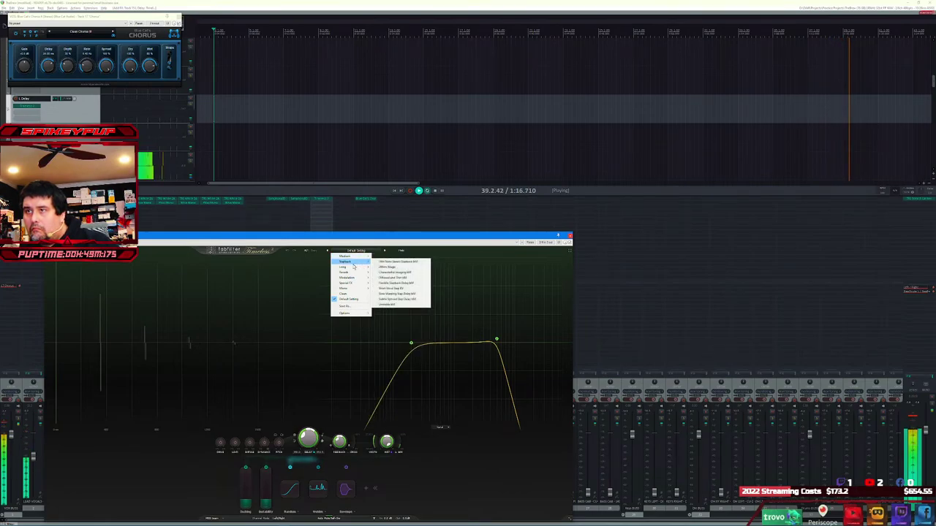
click(407, 284)
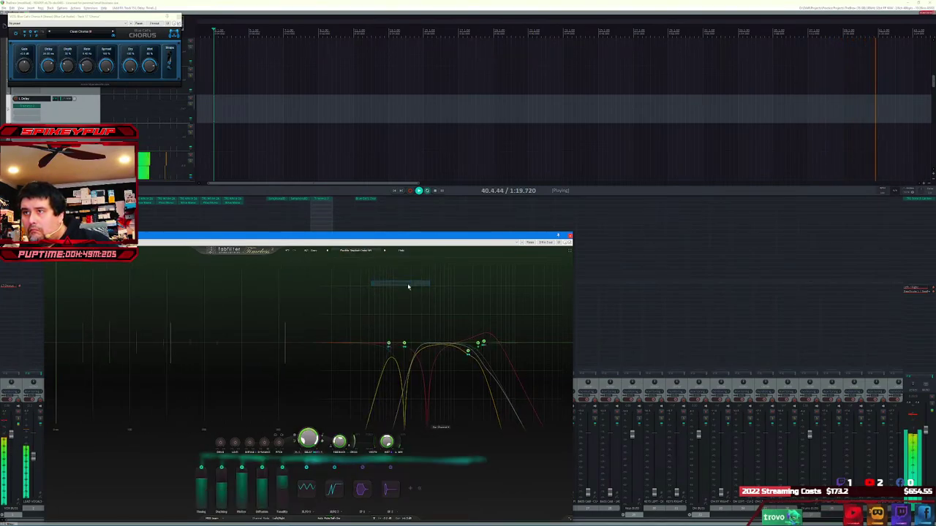
- Put the same Timeless delay on the S Delay track and load the first General preset from the Long category
click(340, 204)
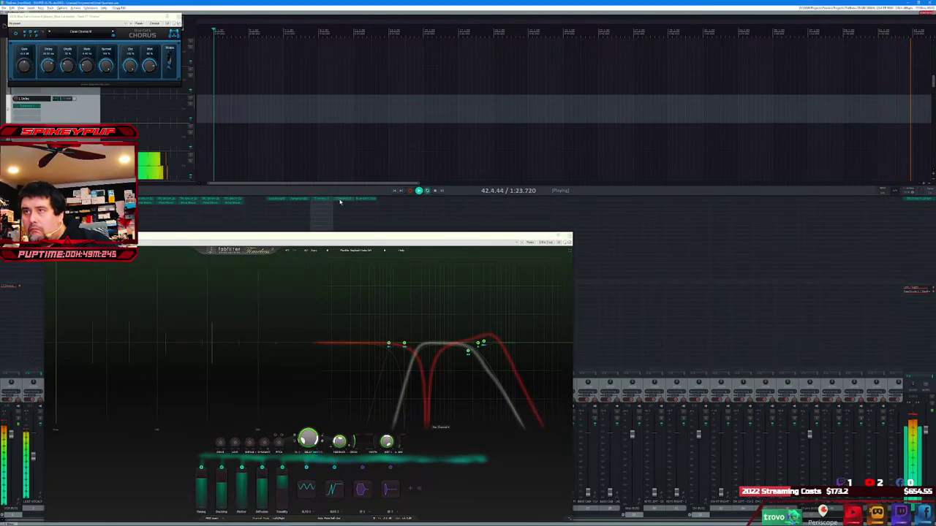
click(368, 239)
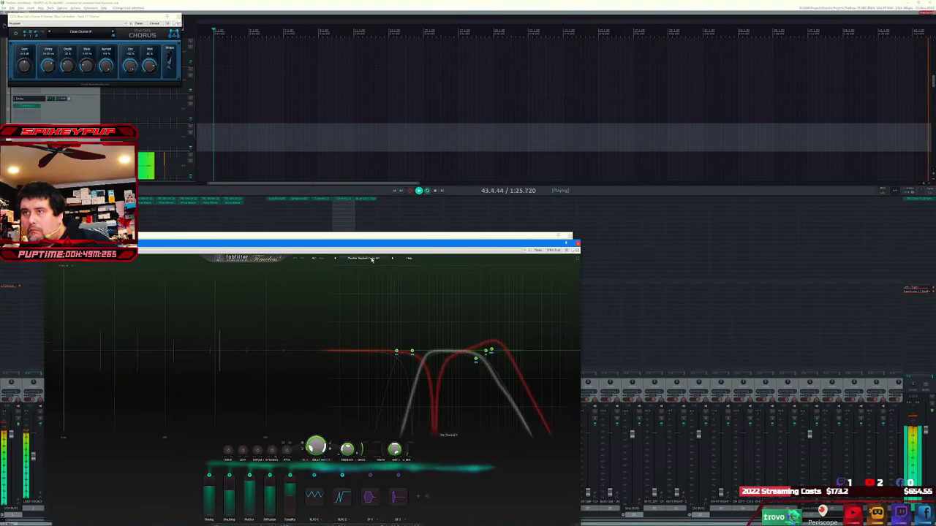
click(363, 258)
mouse_move(353, 275)
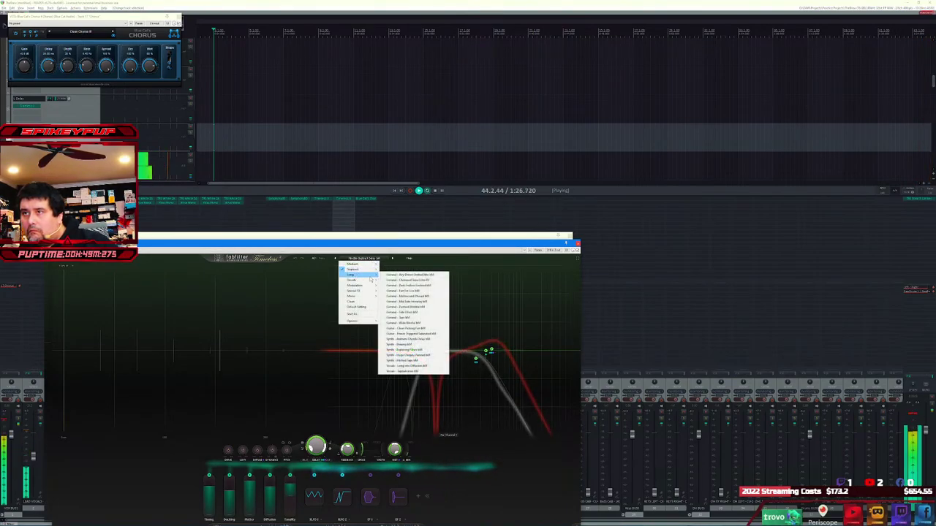
click(413, 275)
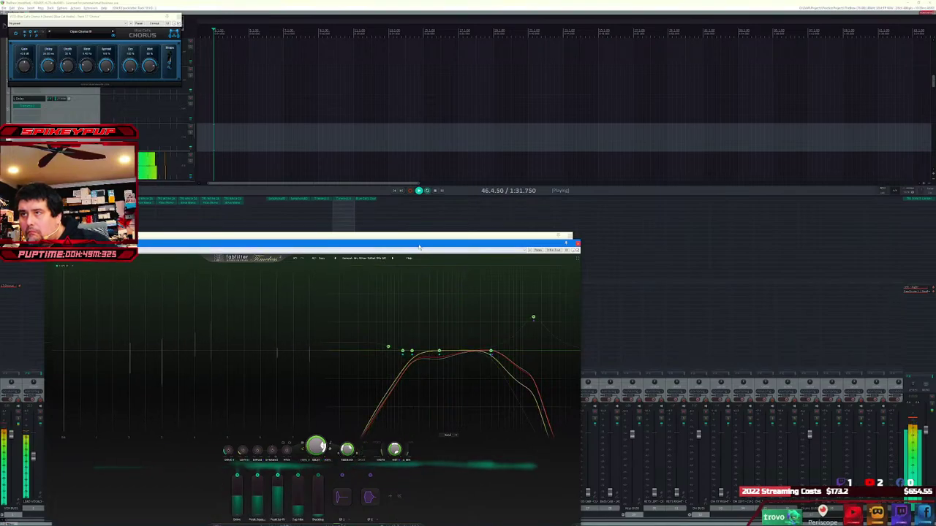
- Shrink both Timeless windows and arrange them side by side so the mixer is uncovered
drag(419, 247, 803, 113)
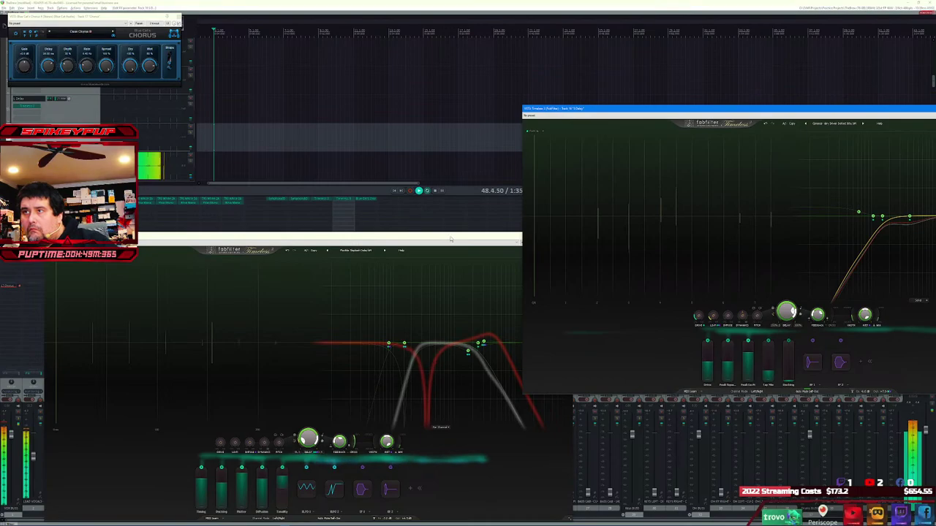
drag(451, 240, 414, 41)
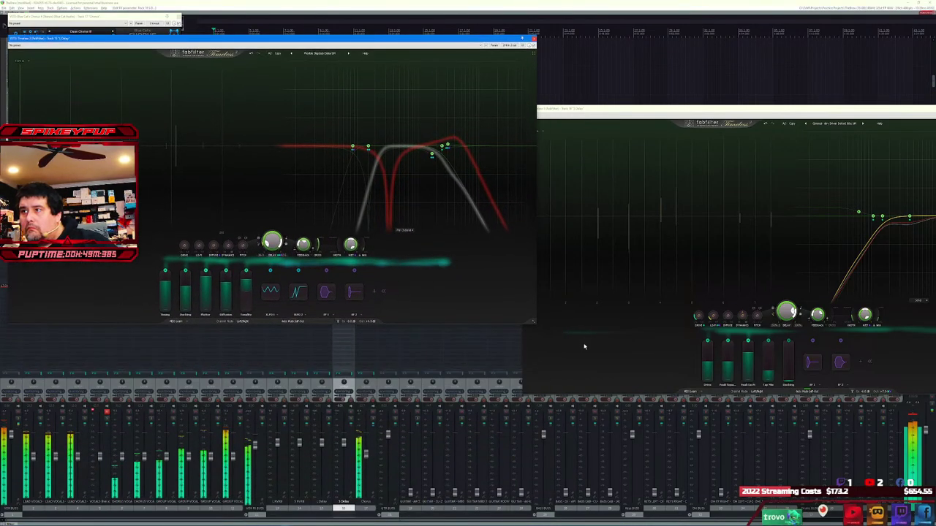
click(533, 326)
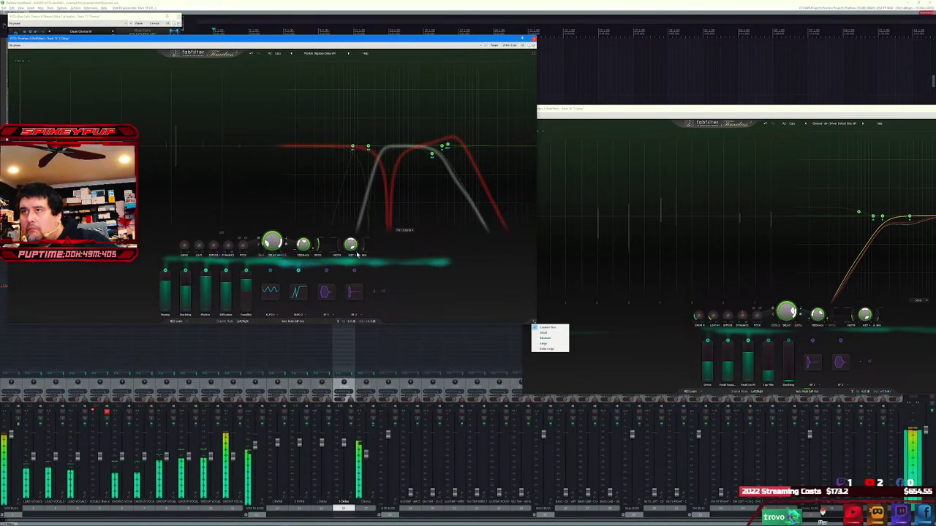
click(536, 324)
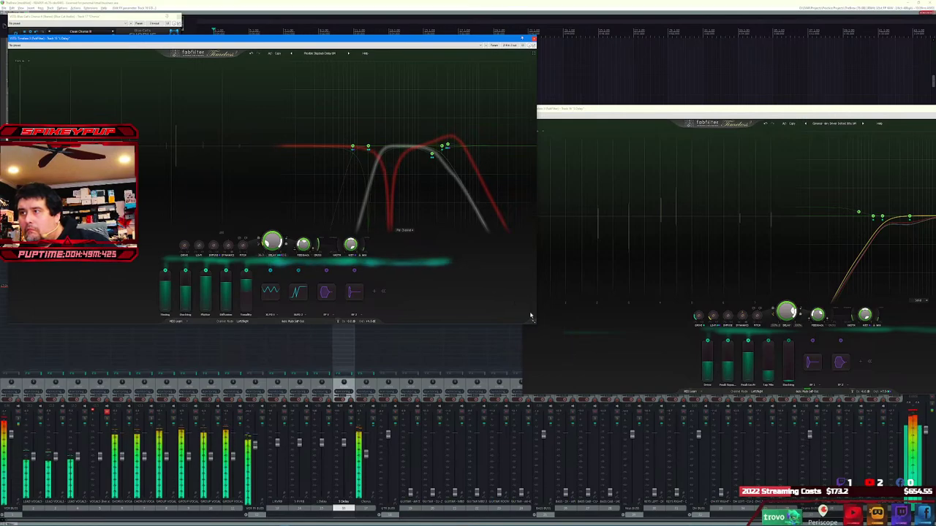
drag(536, 324, 268, 236)
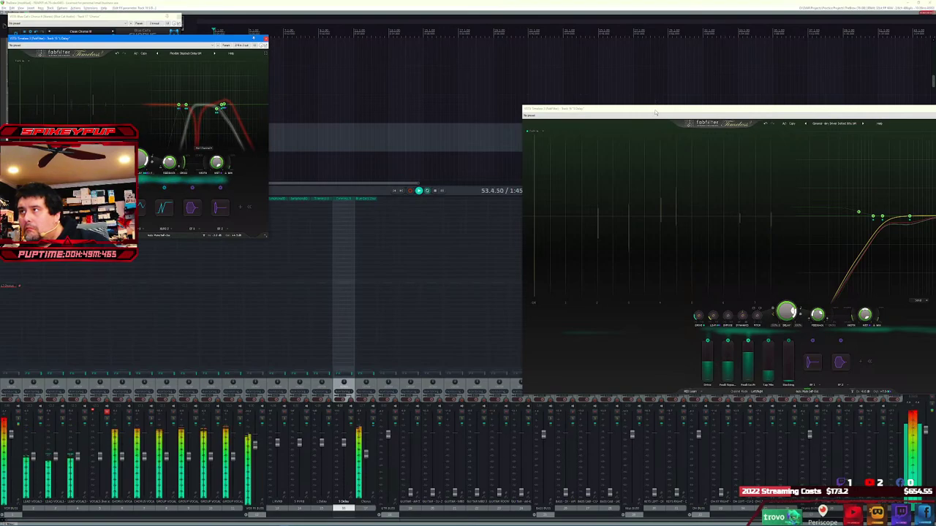
drag(655, 113, 390, 62)
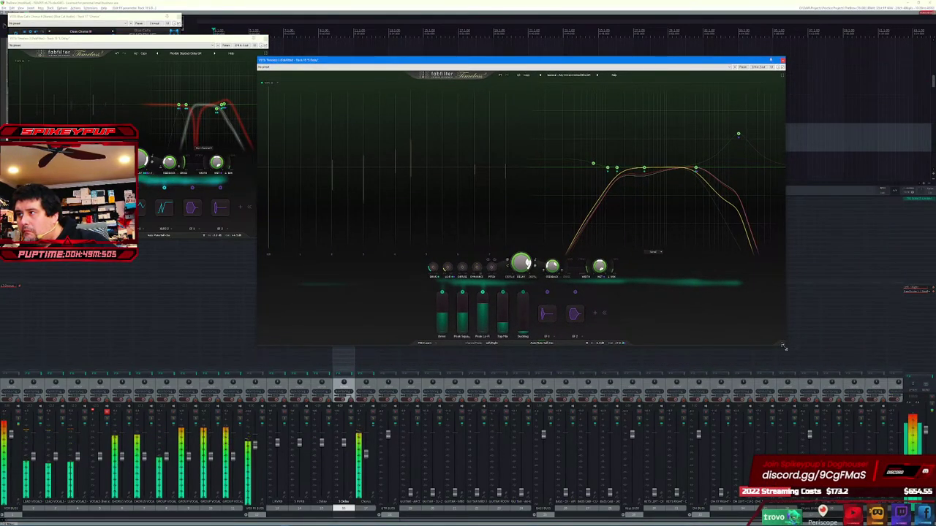
drag(783, 347, 492, 249)
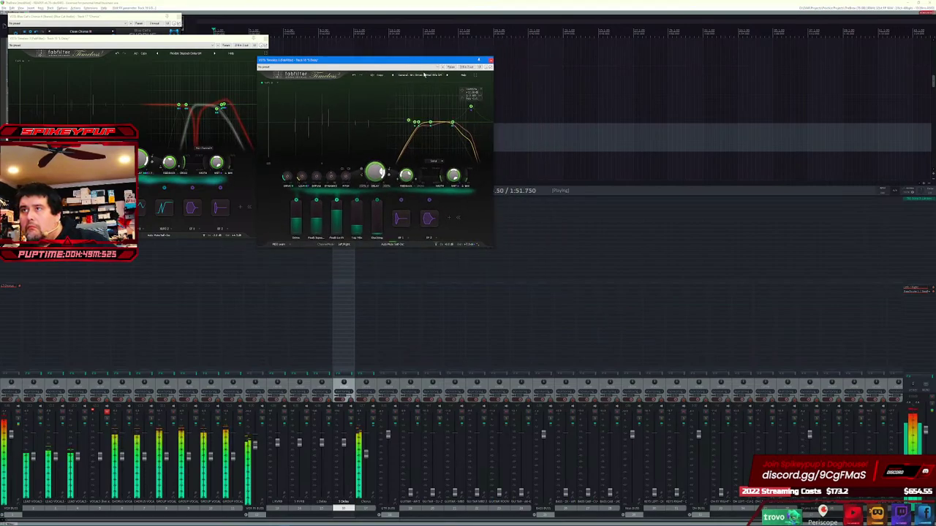
drag(421, 64, 570, 36)
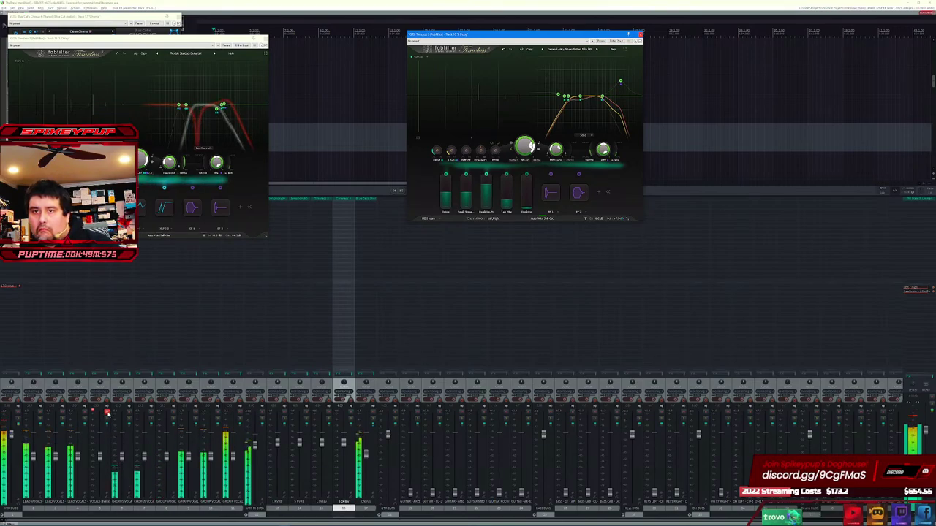
- Unmute the live VOCALS track and add sends from the vocal bus to L RVRB and S RVRB
click(106, 414)
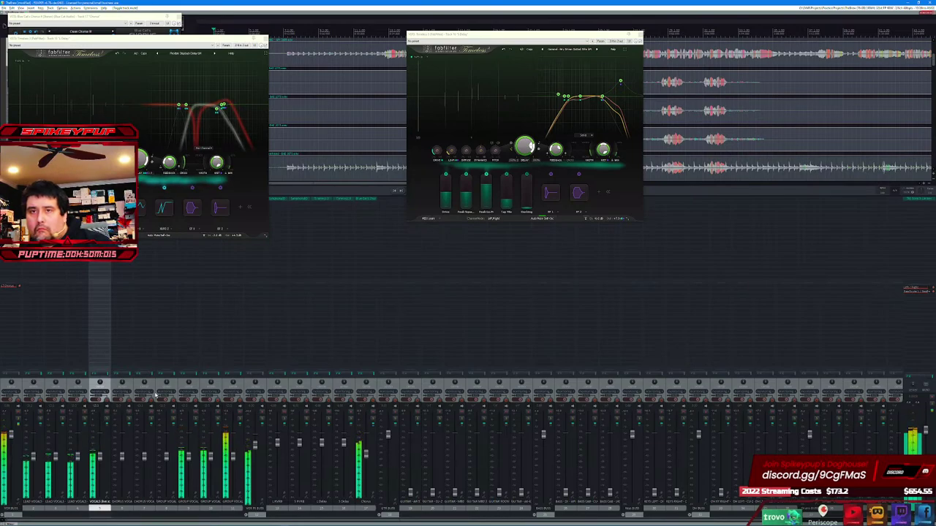
click(18, 426)
mouse_move(44, 441)
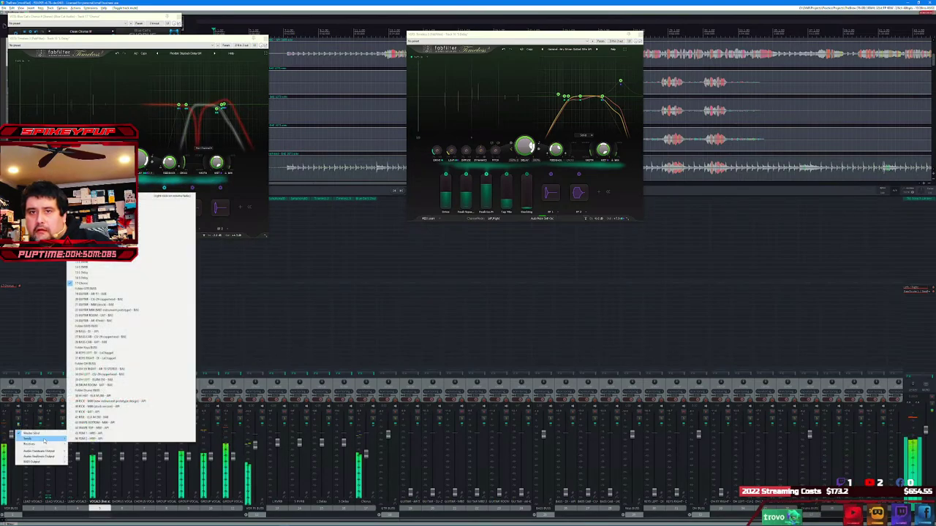
click(109, 261)
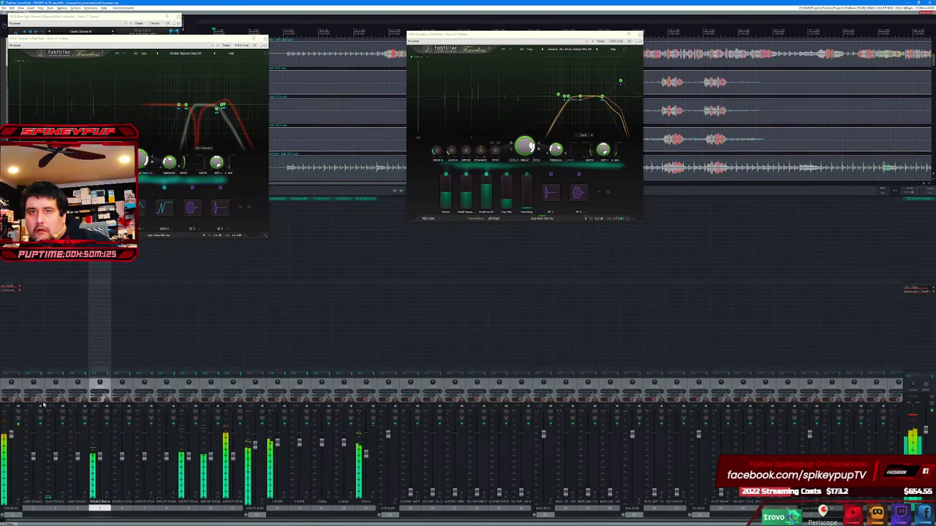
click(19, 426)
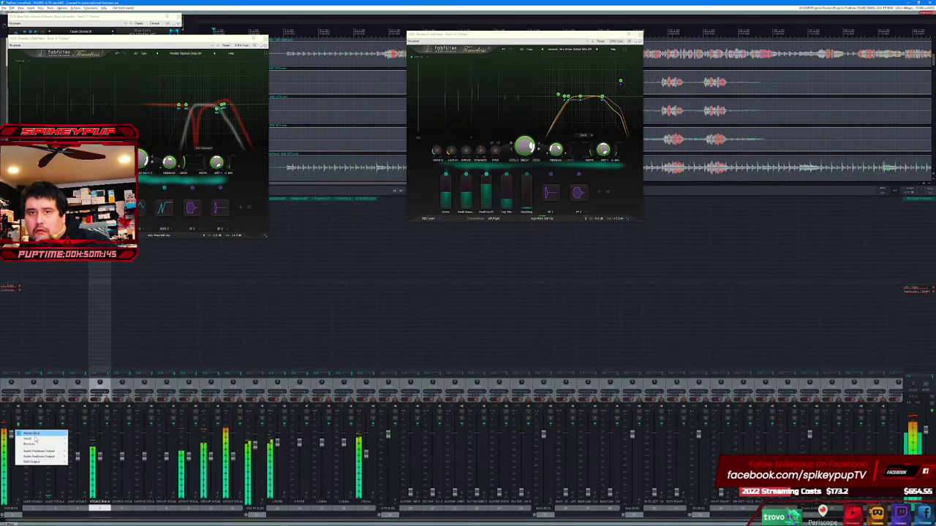
mouse_move(36, 439)
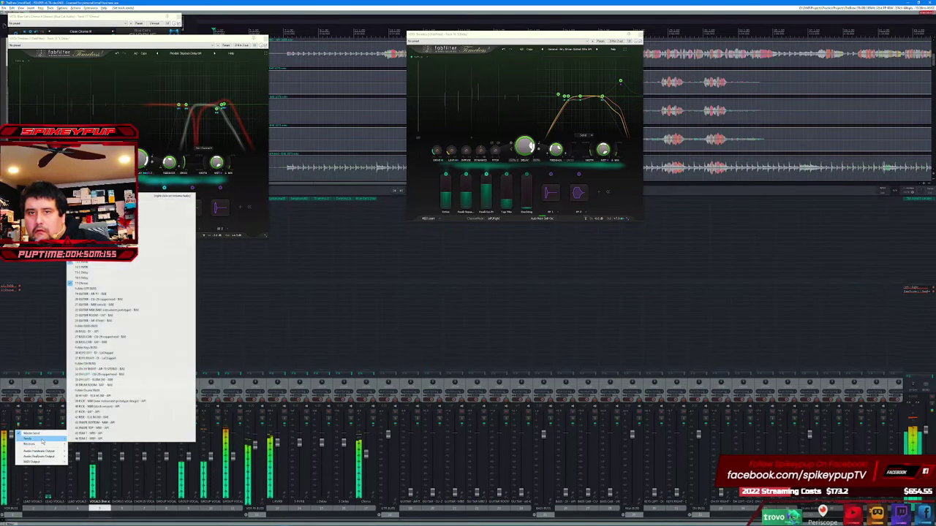
click(139, 268)
- Add sends from the vocal bus to the L Delay and S Delay tracks
click(20, 425)
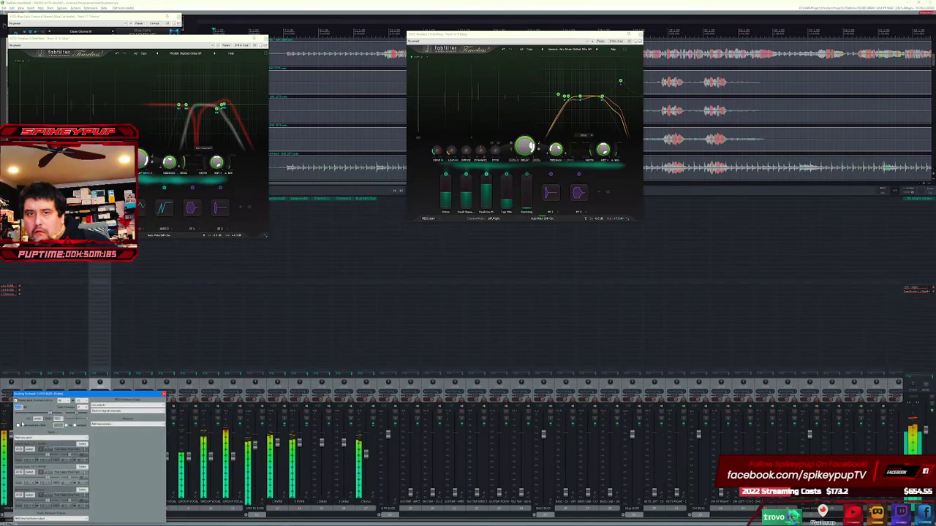
key(Escape)
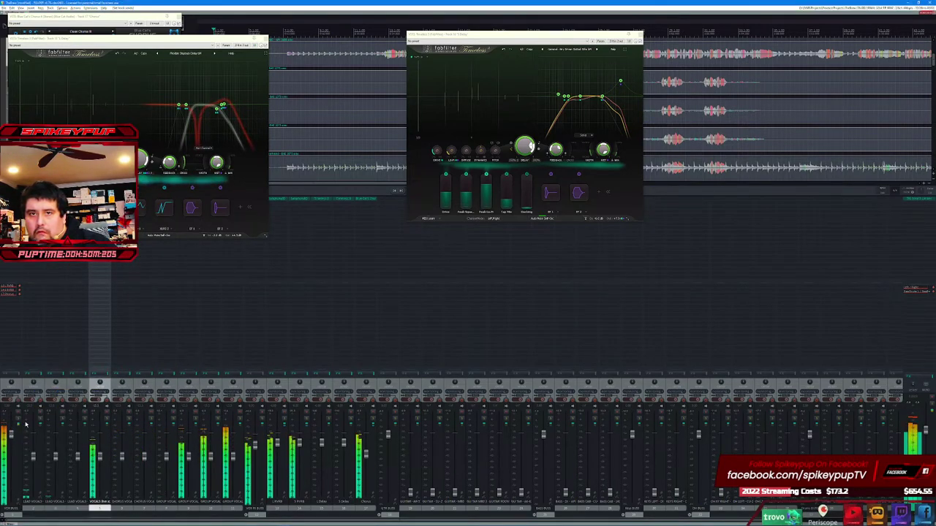
right_click(25, 424)
mouse_move(27, 439)
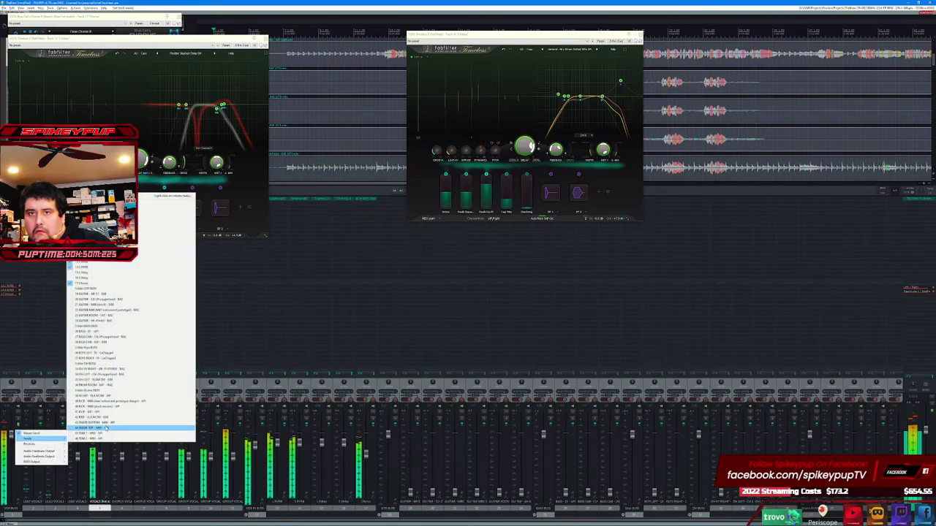
click(32, 436)
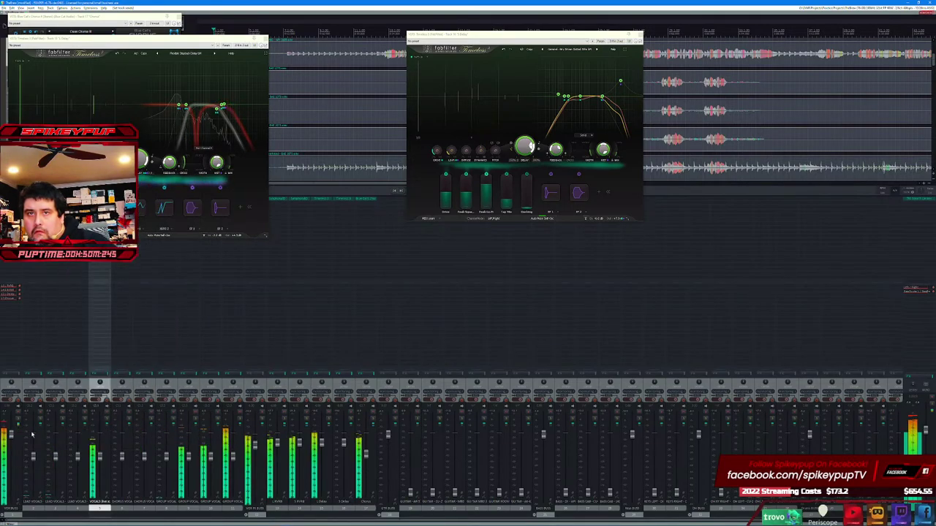
right_click(25, 425)
mouse_move(36, 441)
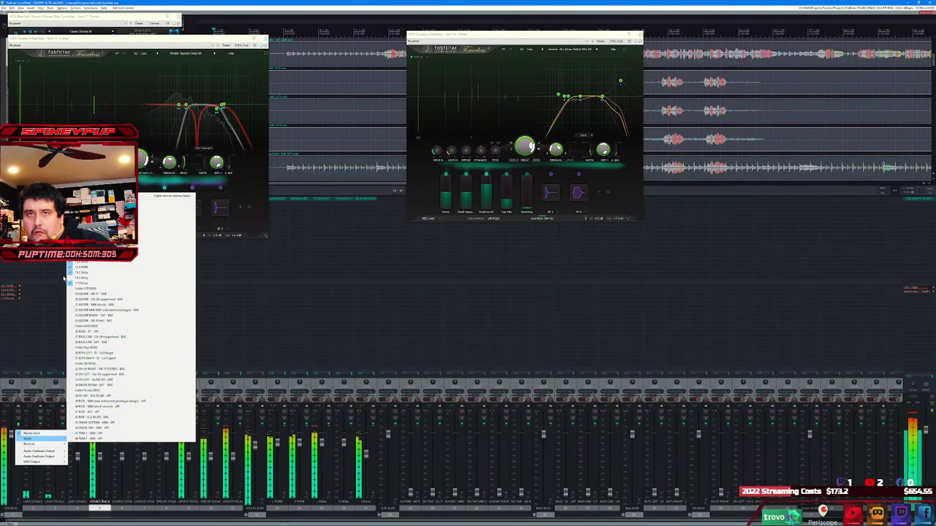
click(147, 359)
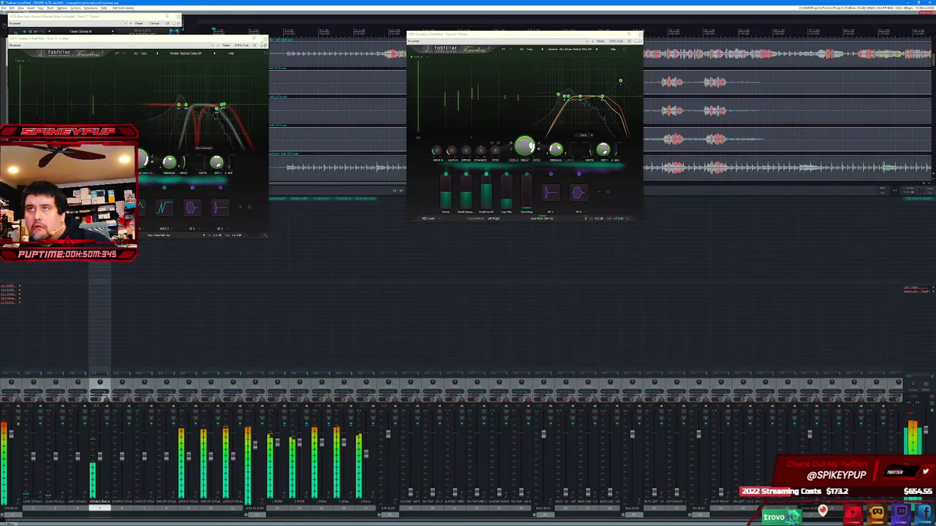
- Move the L Delay and chorus plug-in windows off the track list and restart playback from the project start
drag(227, 46, 869, 155)
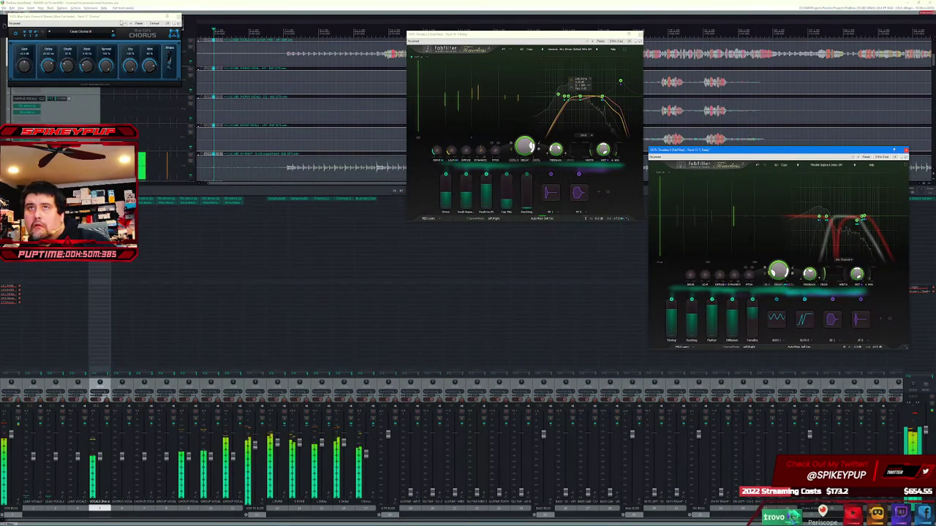
drag(110, 20, 343, 260)
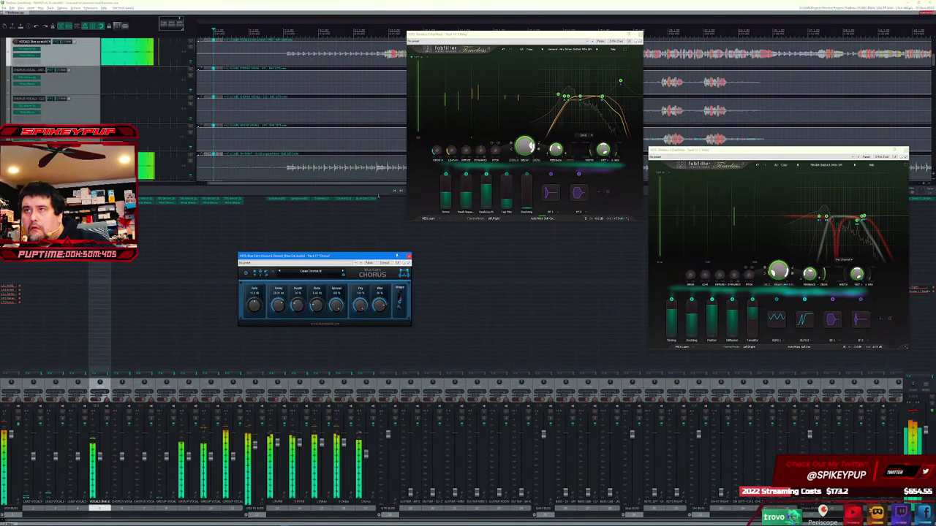
click(391, 193)
key(space)
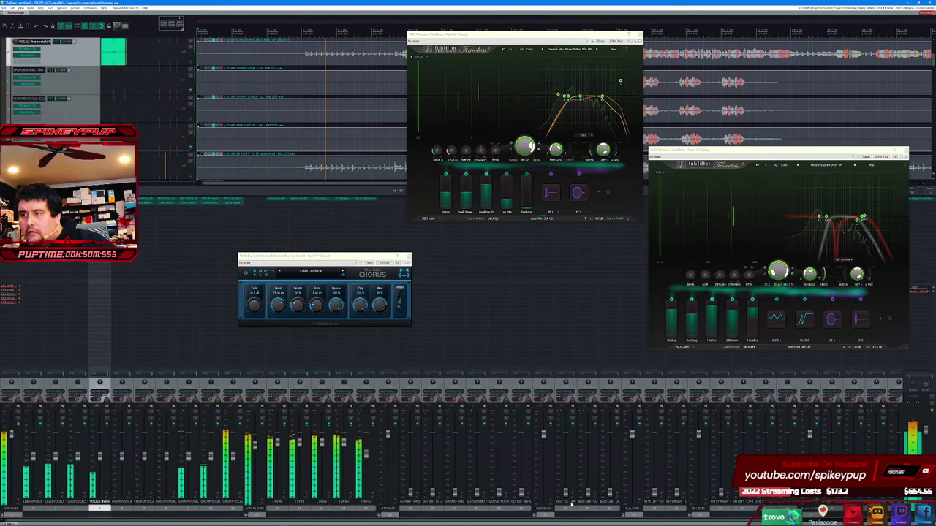
- Insert a new track after the last guitar track and name it INST FX BUSS
click(532, 512)
click(529, 512)
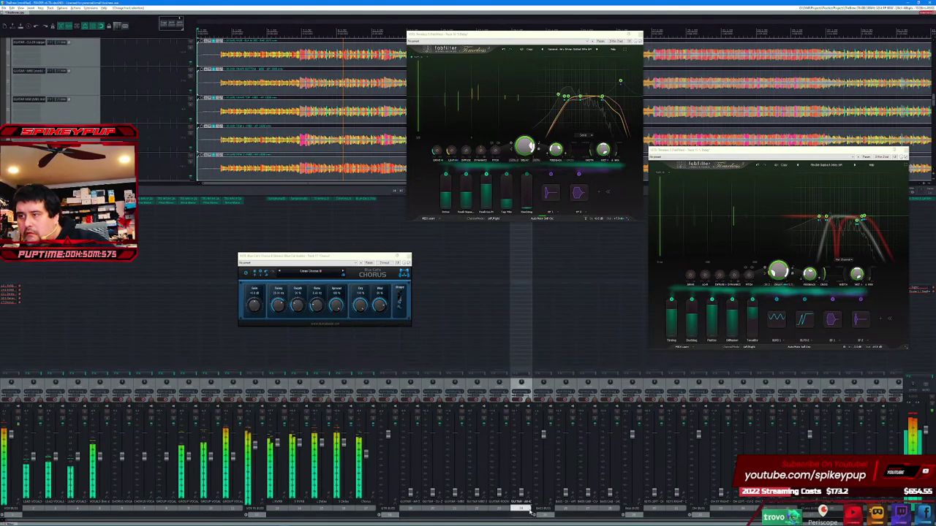
click(535, 508)
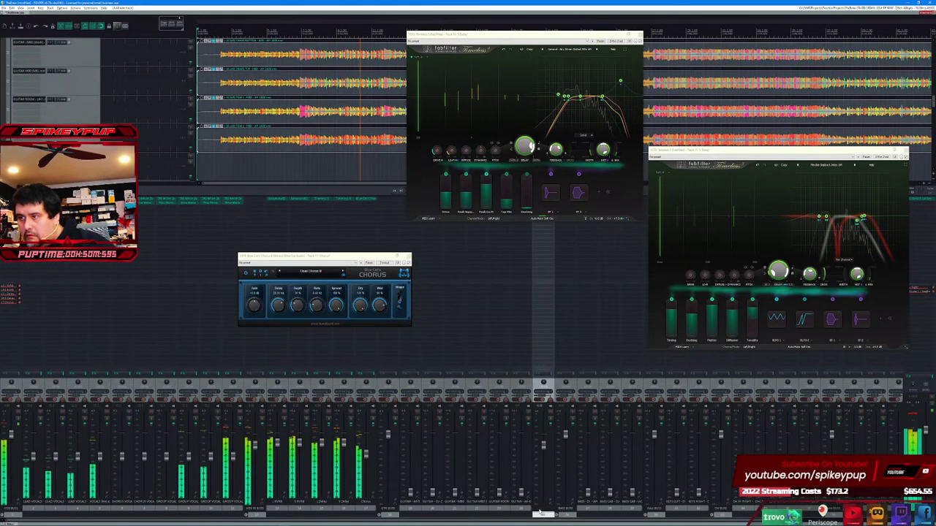
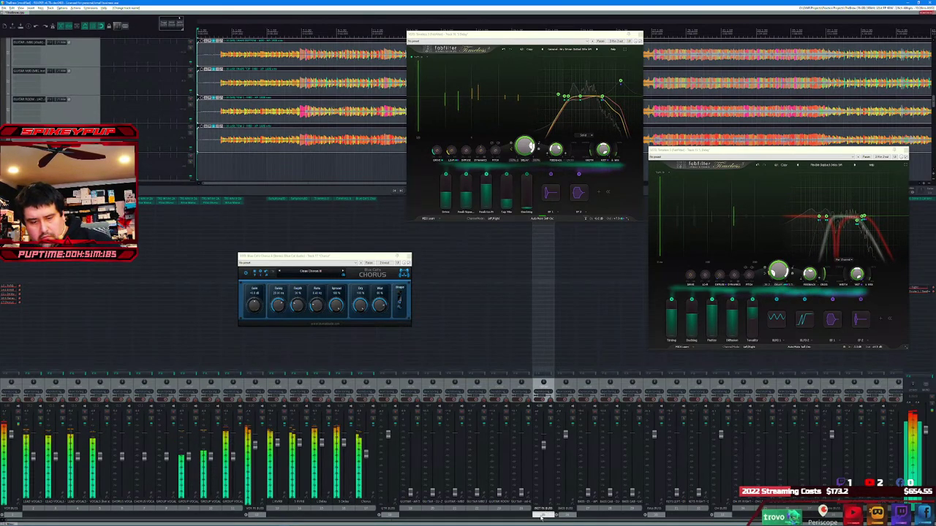
- Insert four more tracks after the instrument effects bus and move the S Delay's Timeless window out of the way
key(Down)
key(Down)
key(Down)
key(Down)
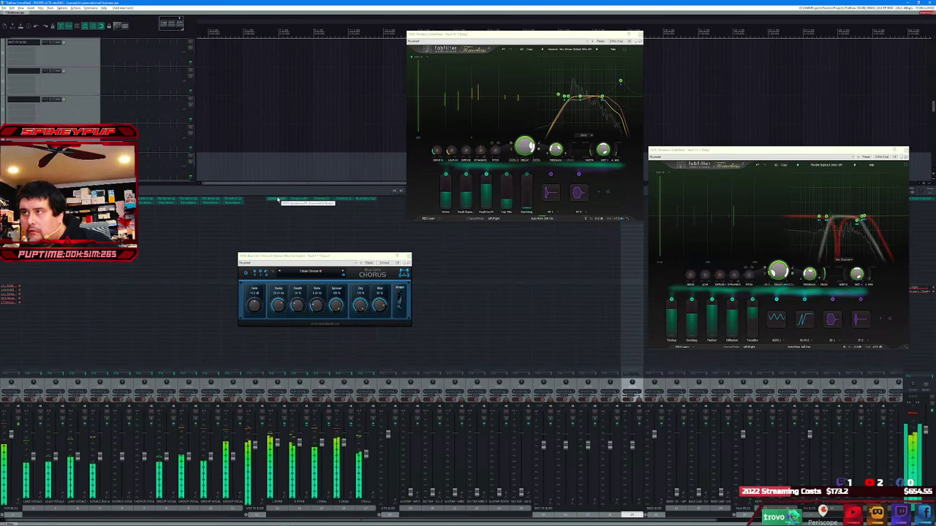
drag(521, 42, 797, 251)
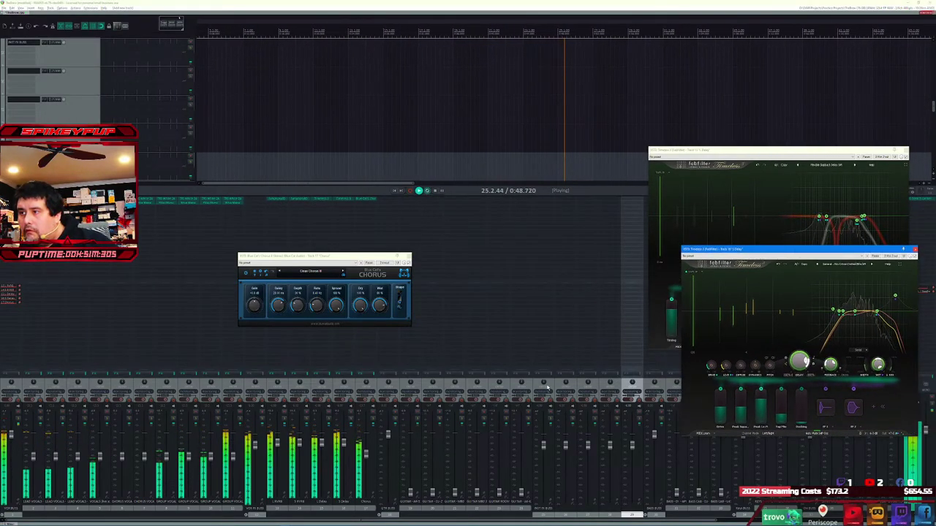
- Copy the plug-ins from the vocal L RVRB, S RVRB, L Delay and S Delay tracks onto the four tracks under INST FX BUSS
click(281, 200)
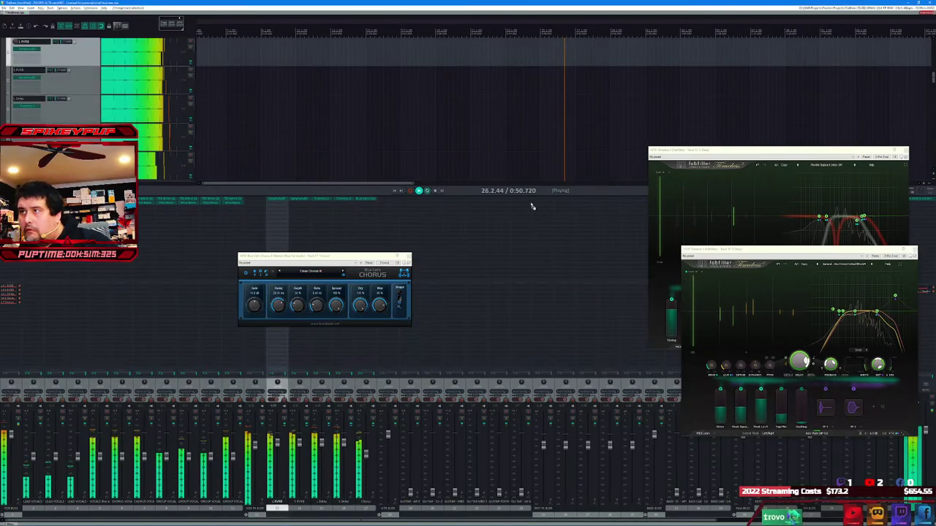
drag(530, 201, 569, 201)
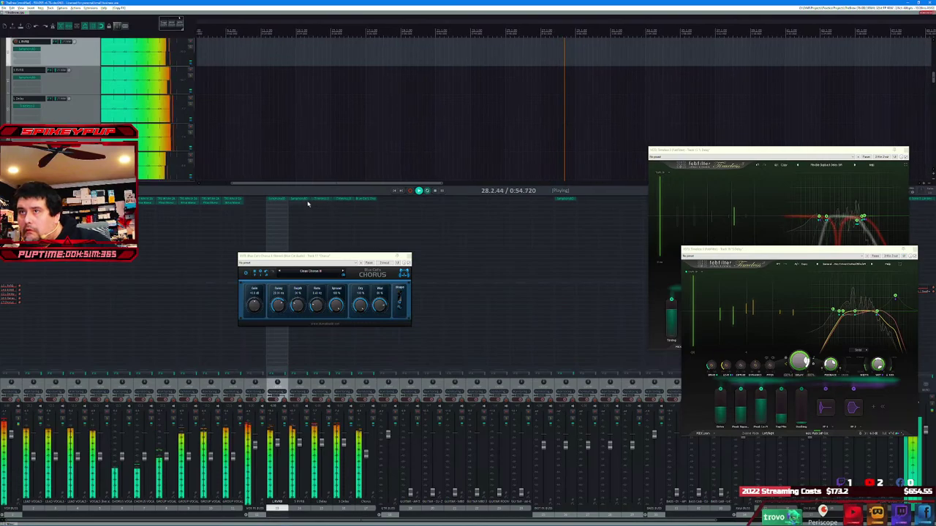
drag(308, 205, 584, 203)
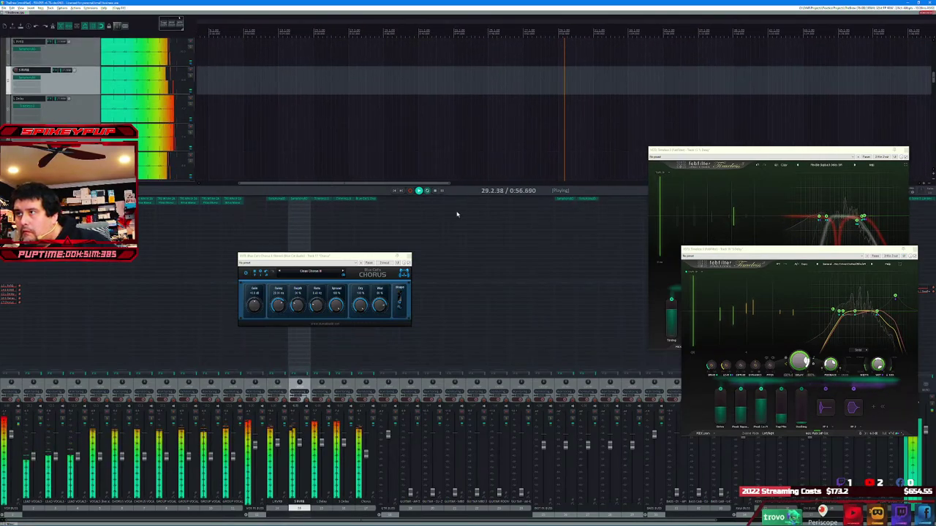
drag(320, 202, 612, 199)
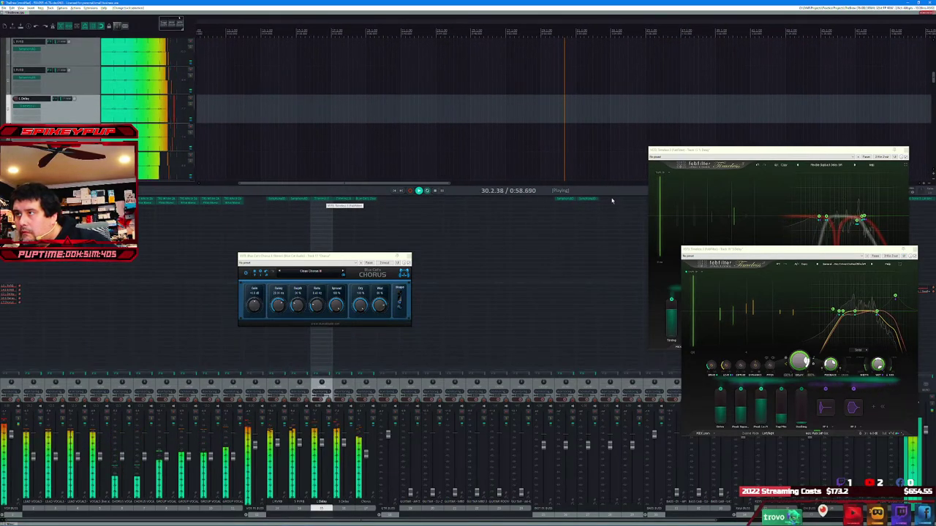
click(344, 203)
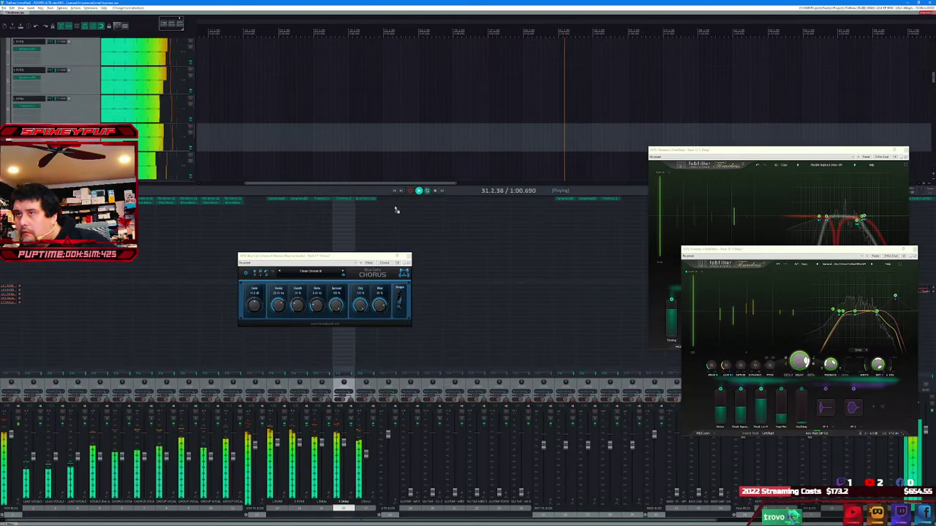
drag(635, 202, 532, 396)
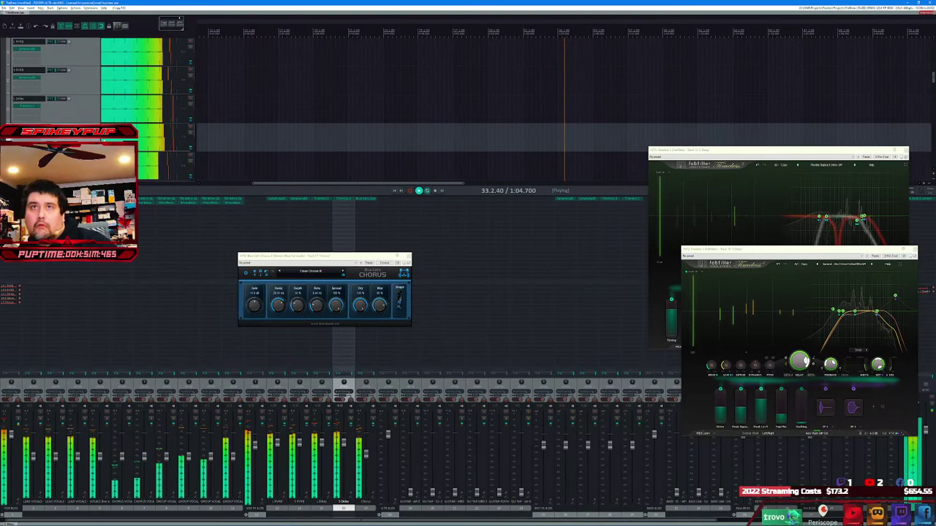
- Name the four tracks under the instrument effects bus L RVRB, S RVRB, L DLAY and S DLAY
scroll(563, 110, down, 5)
scroll(563, 110, down, 5)
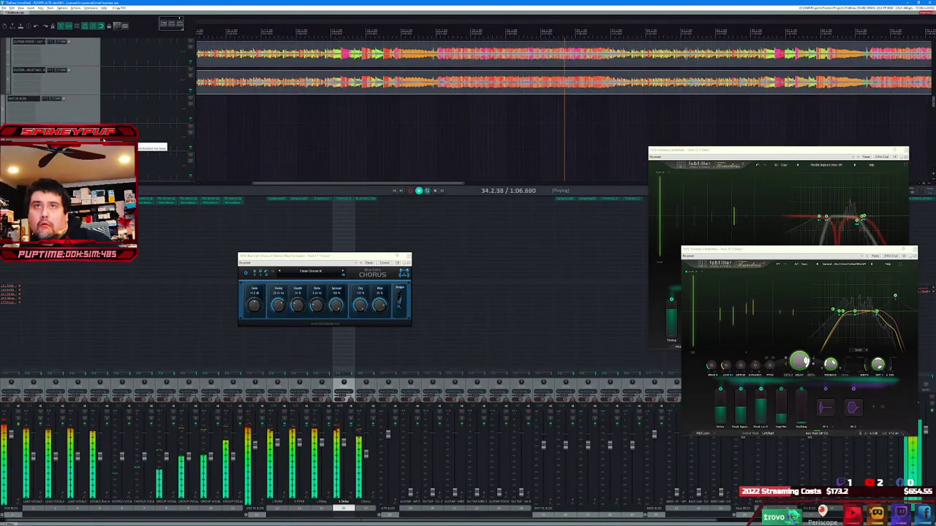
scroll(91, 120, down, 5)
click(92, 120)
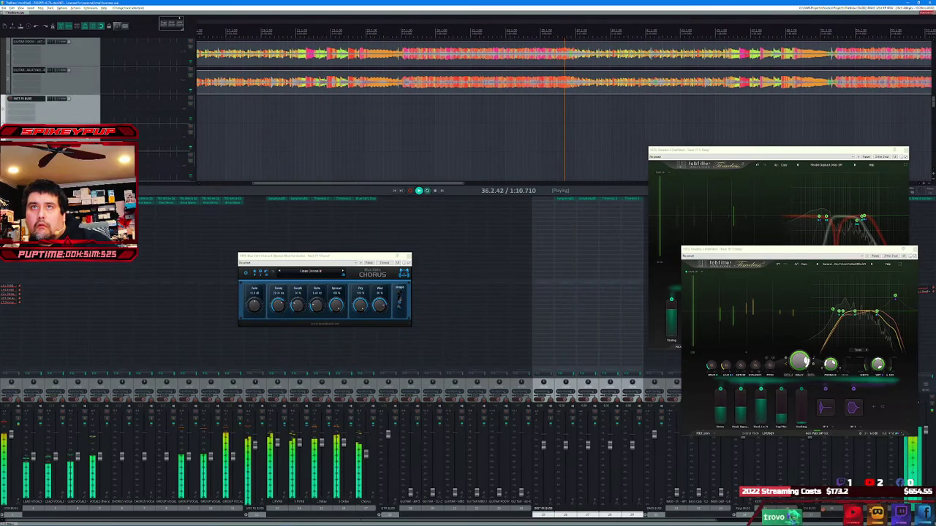
click(101, 117)
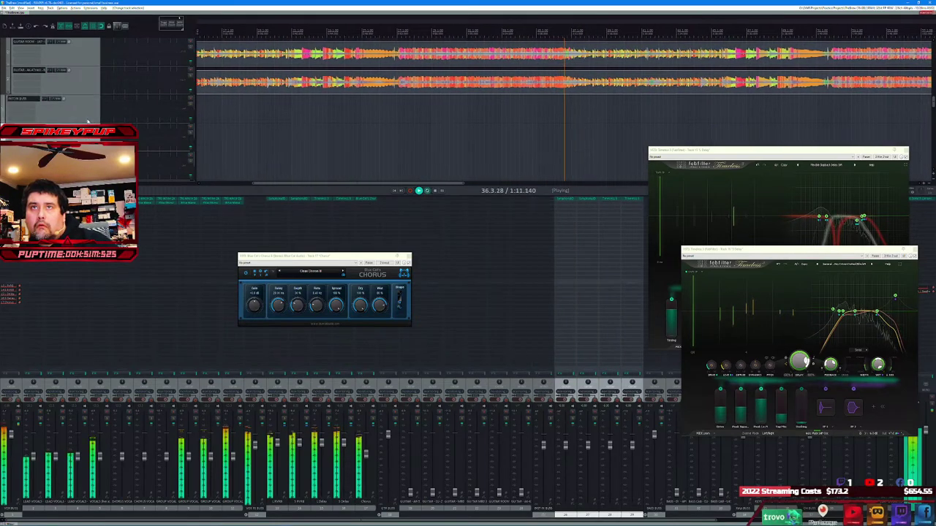
click(126, 112)
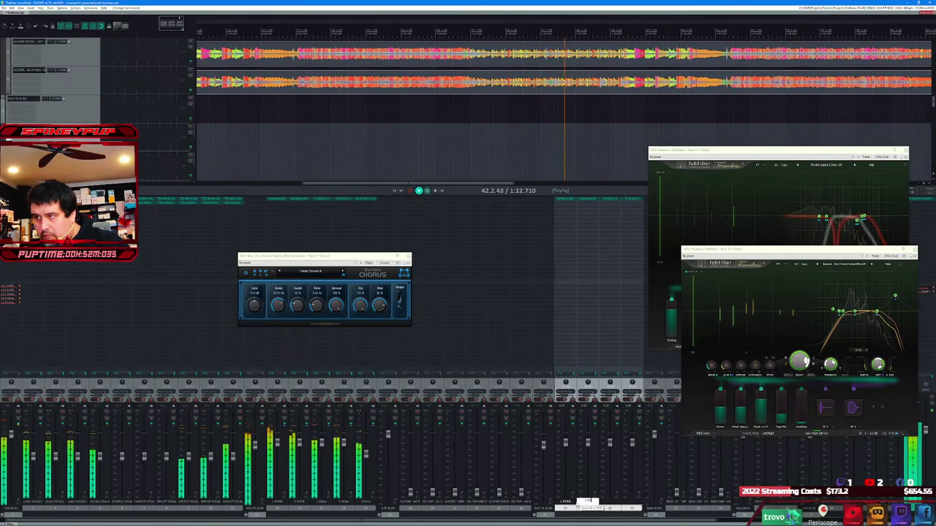
click(589, 503)
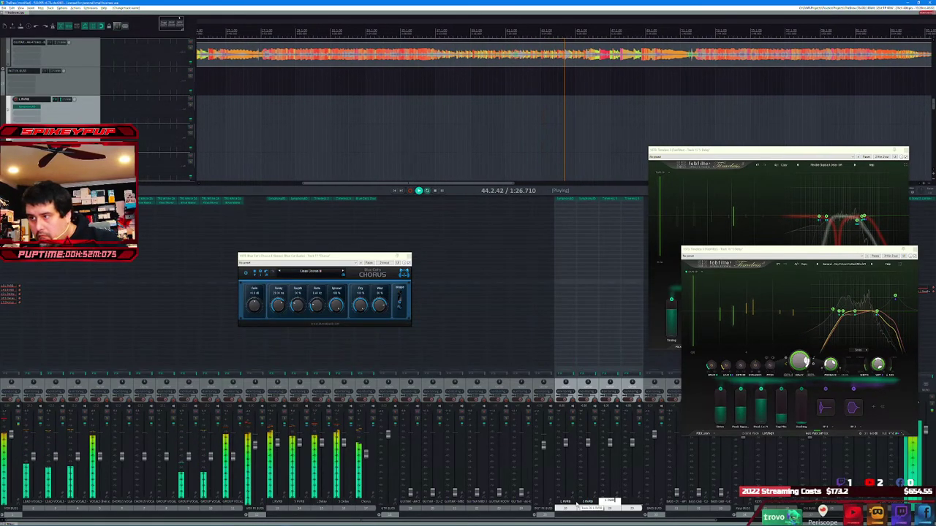
click(632, 502)
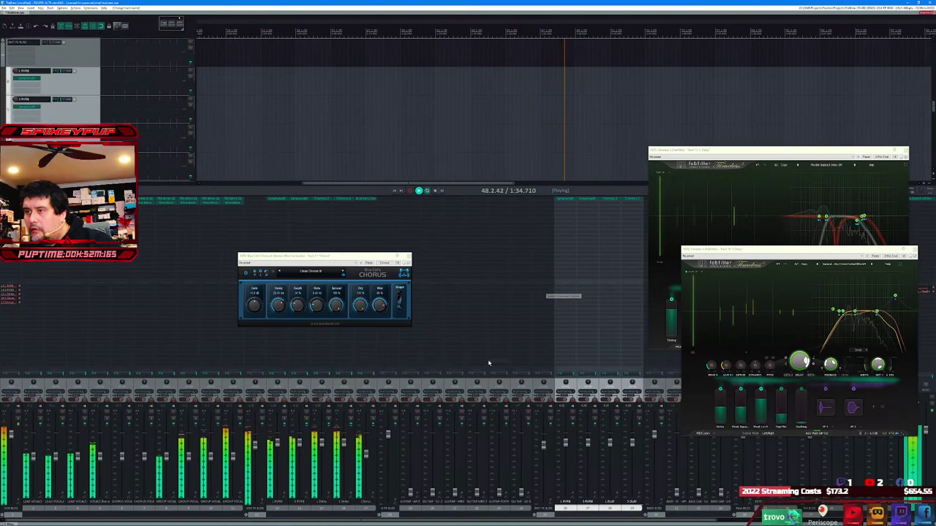
- Raise the faders of the first two guitar tracks to bring them into the mix
click(410, 494)
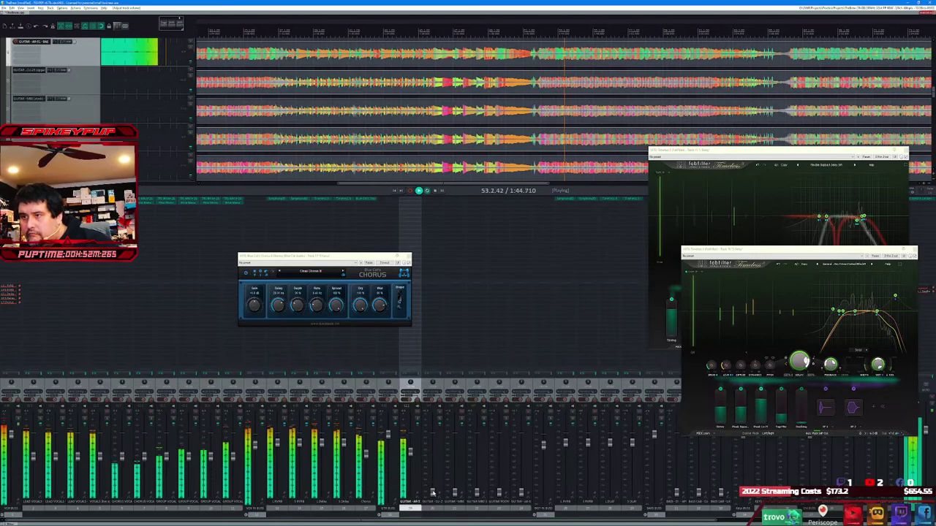
click(432, 494)
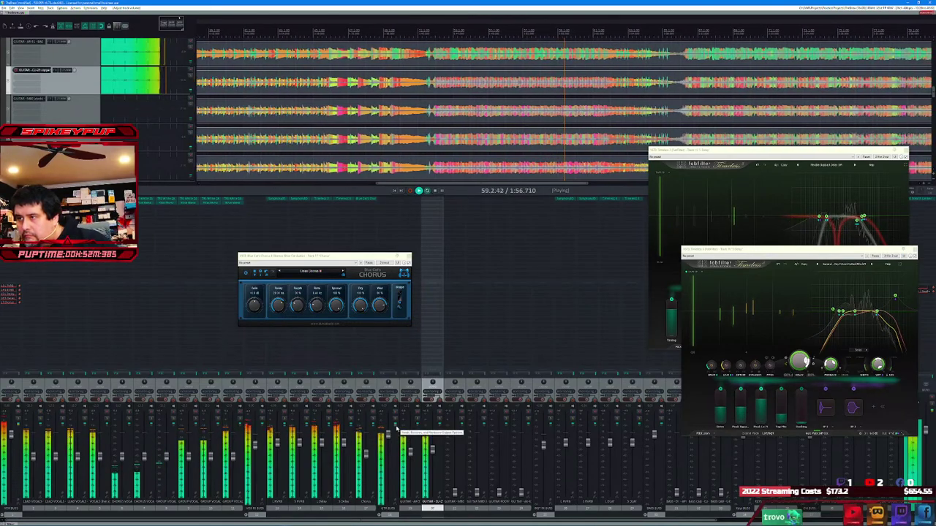
click(570, 516)
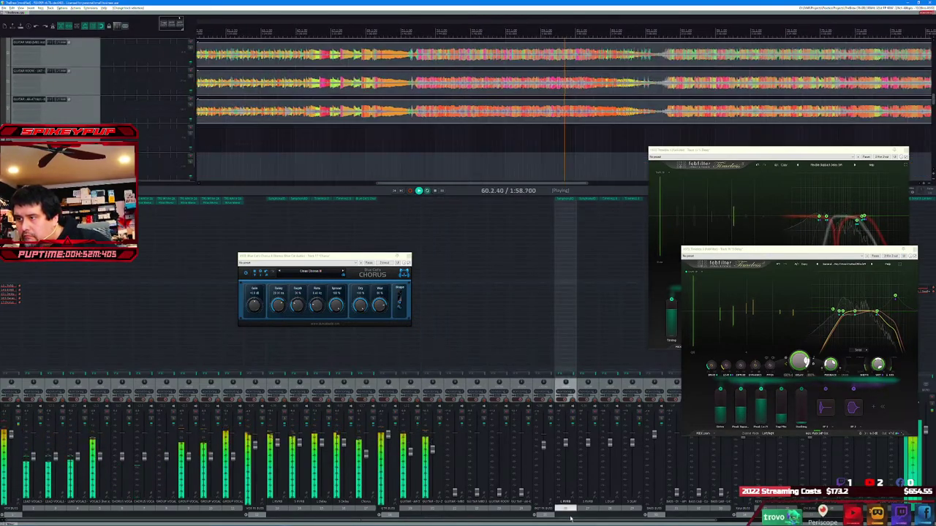
shift+click(627, 515)
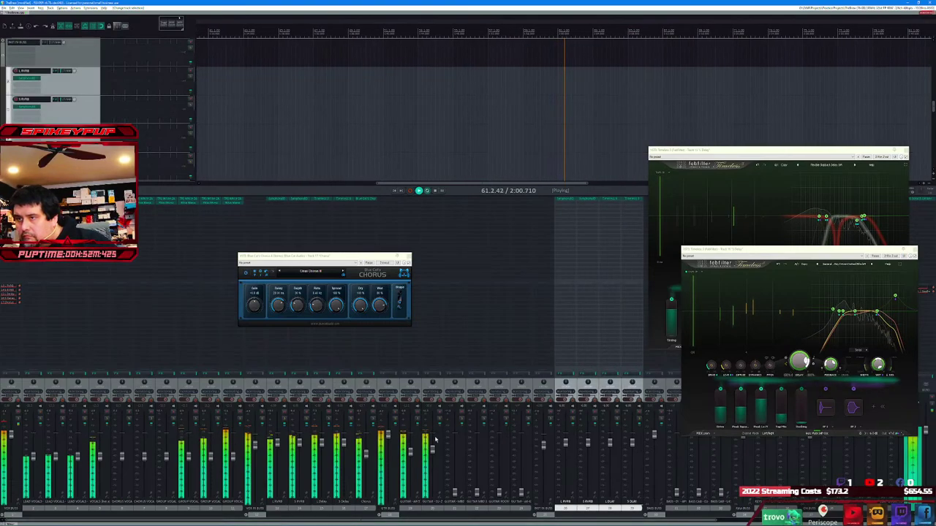
click(396, 428)
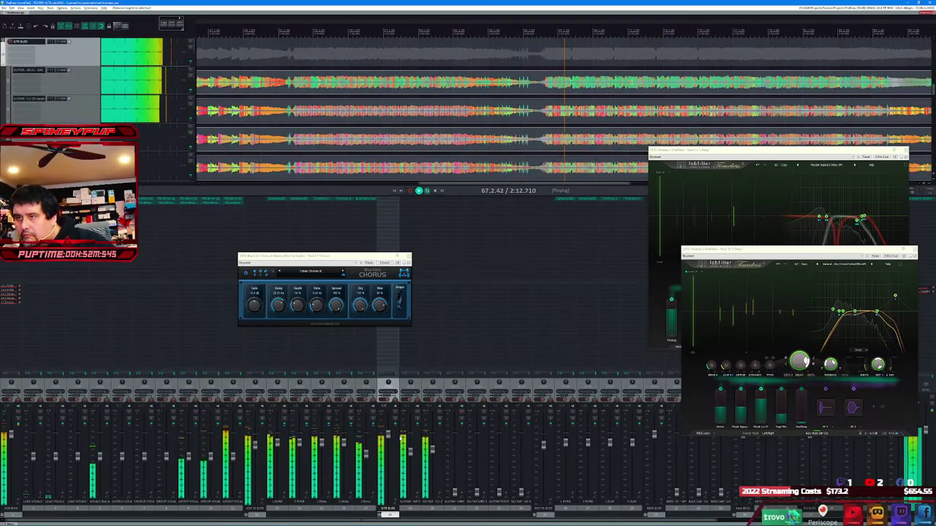
- Select the four instrument reverb and delay tracks and add a receive from the GTR BUSS folder to all of them
click(569, 514)
shift+click(627, 517)
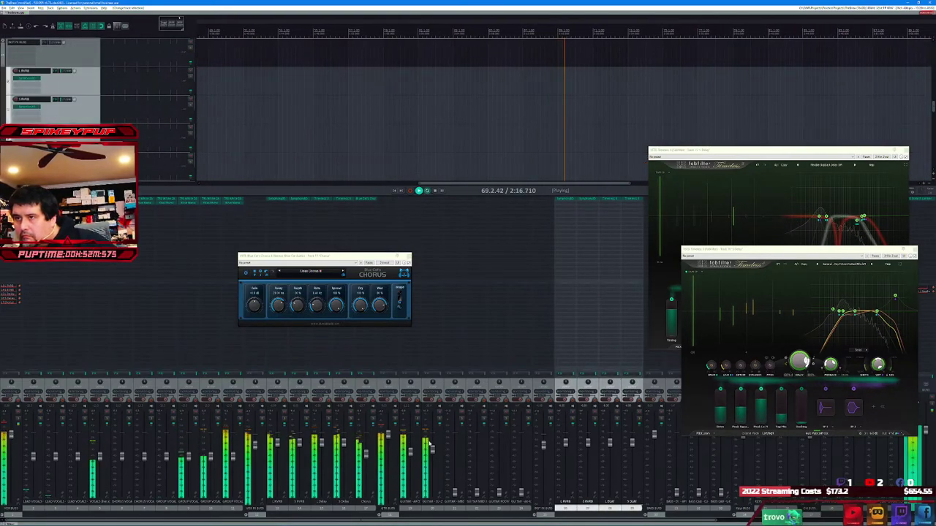
right_click(571, 431)
mouse_move(599, 438)
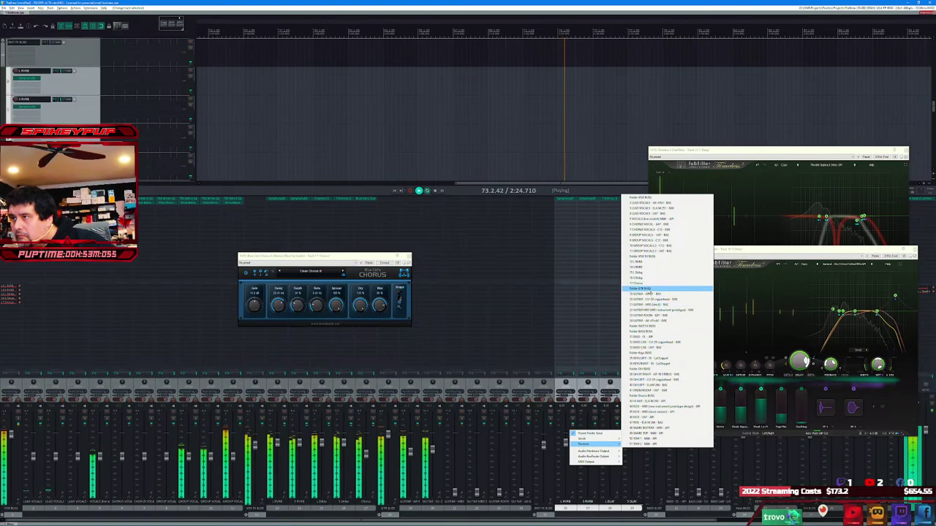
click(645, 289)
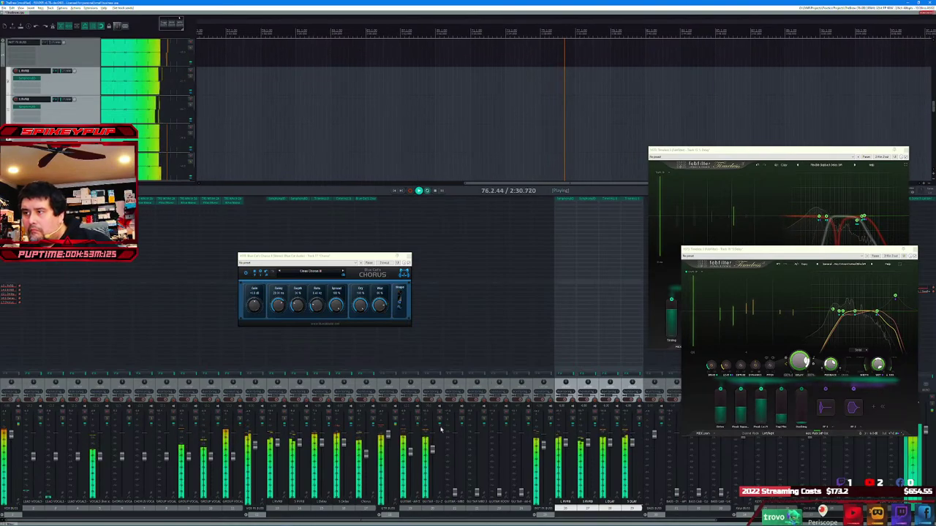
- Raise the faders of the remaining four guitar tracks to bring them into the mix
click(454, 479)
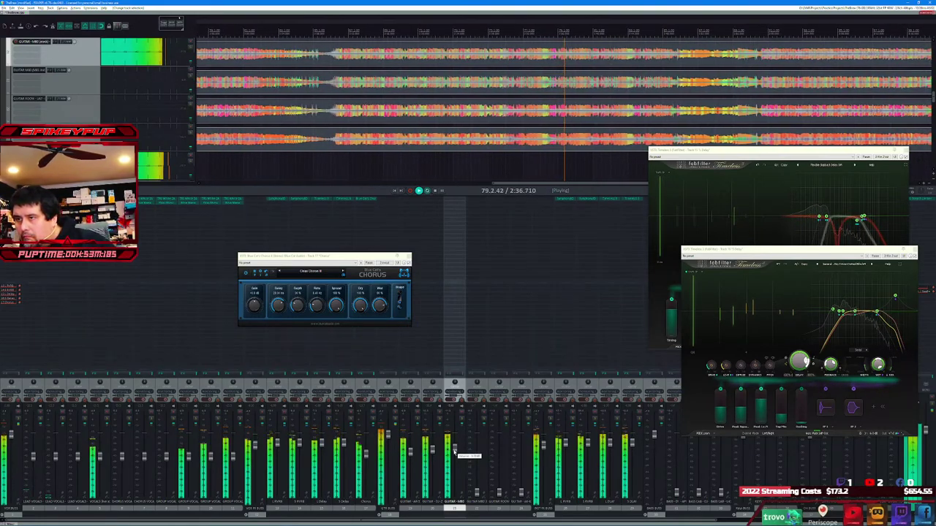
click(475, 468)
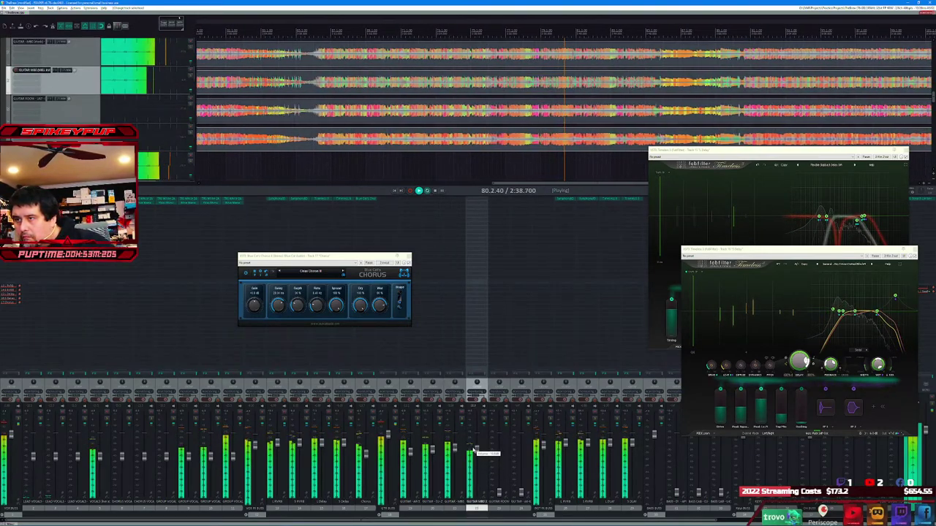
click(497, 456)
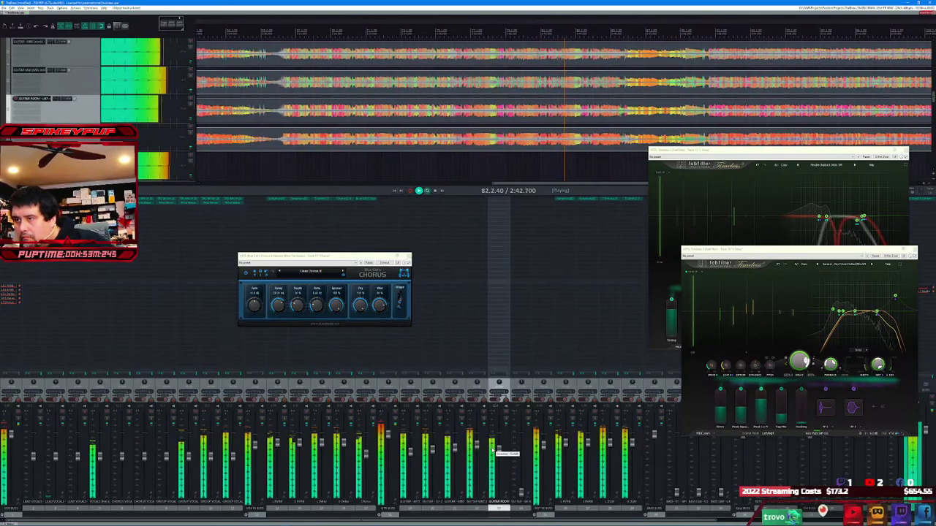
click(515, 443)
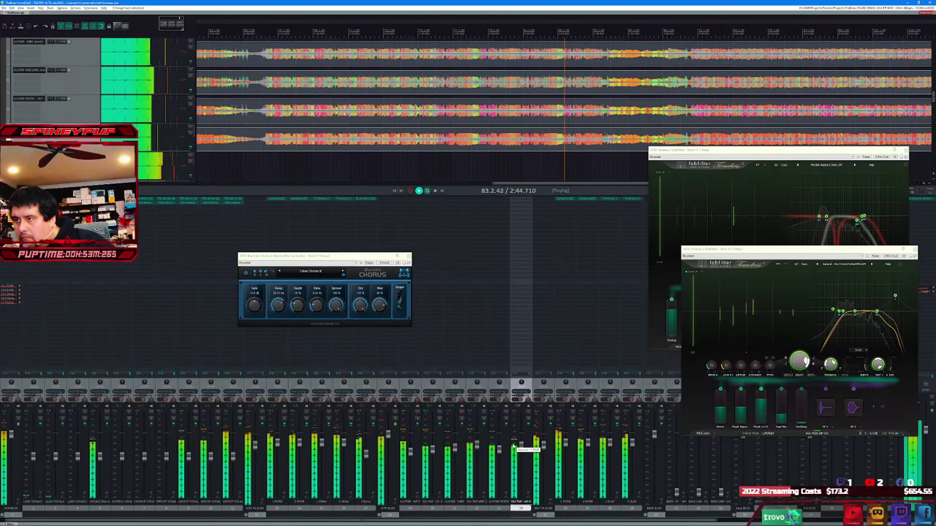
- Pan the individual guitar tracks away from centre, working from the guitar room track back to the first guitar
click(501, 383)
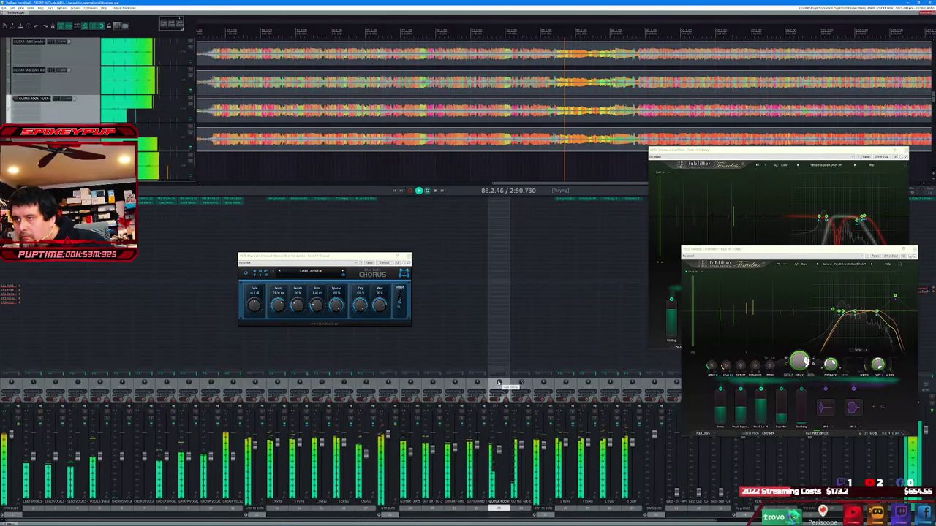
click(480, 385)
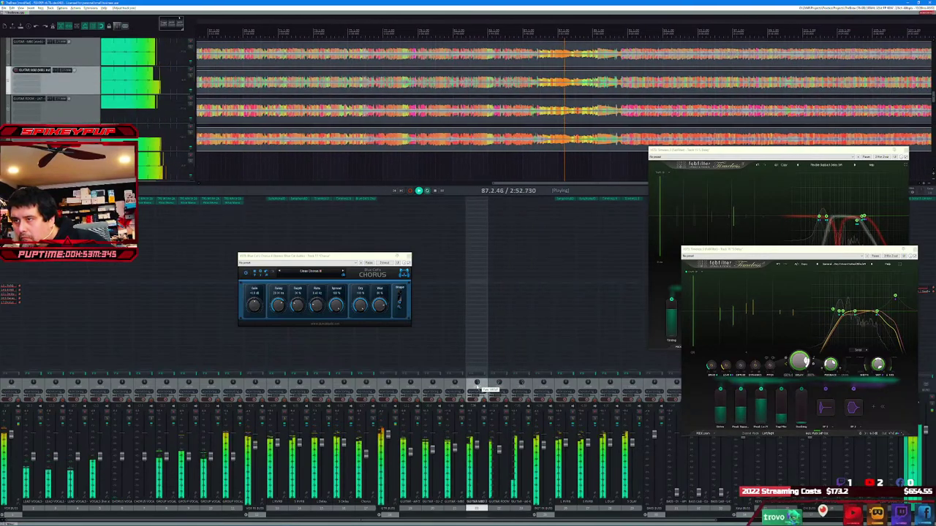
click(456, 383)
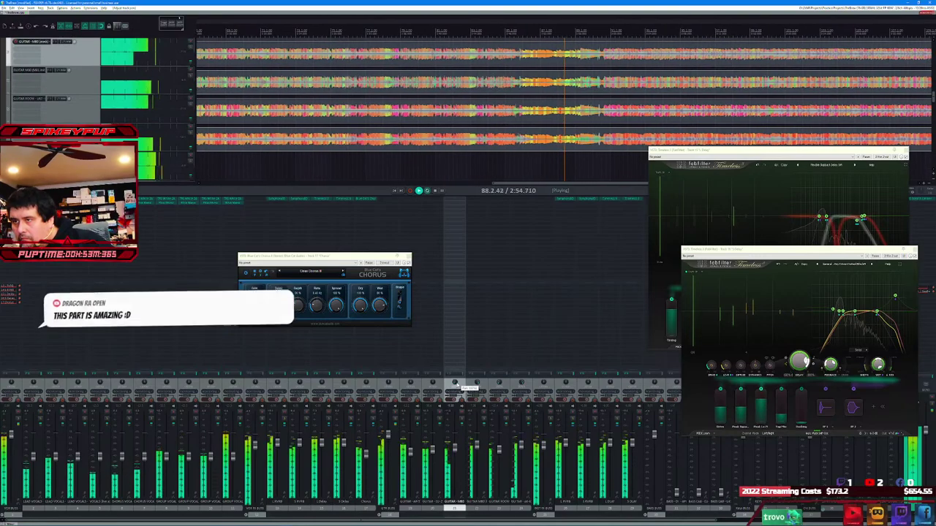
click(434, 383)
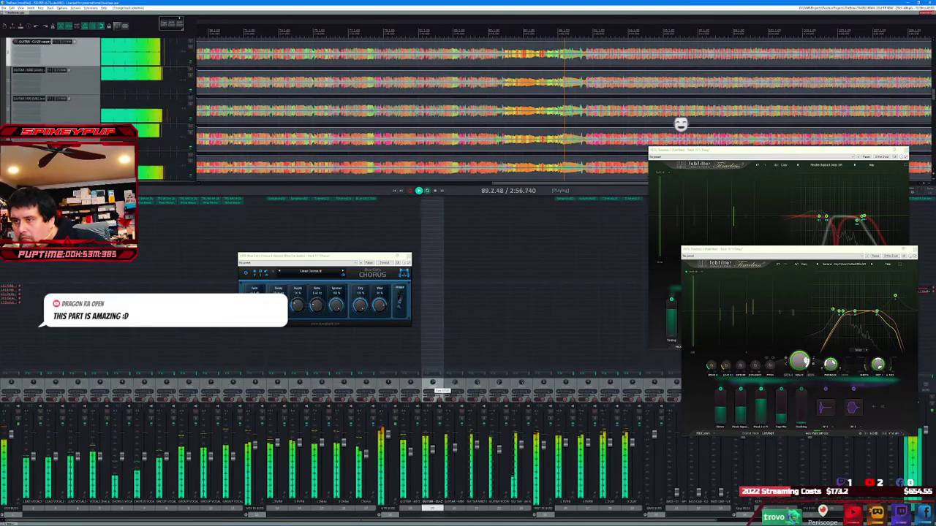
click(413, 386)
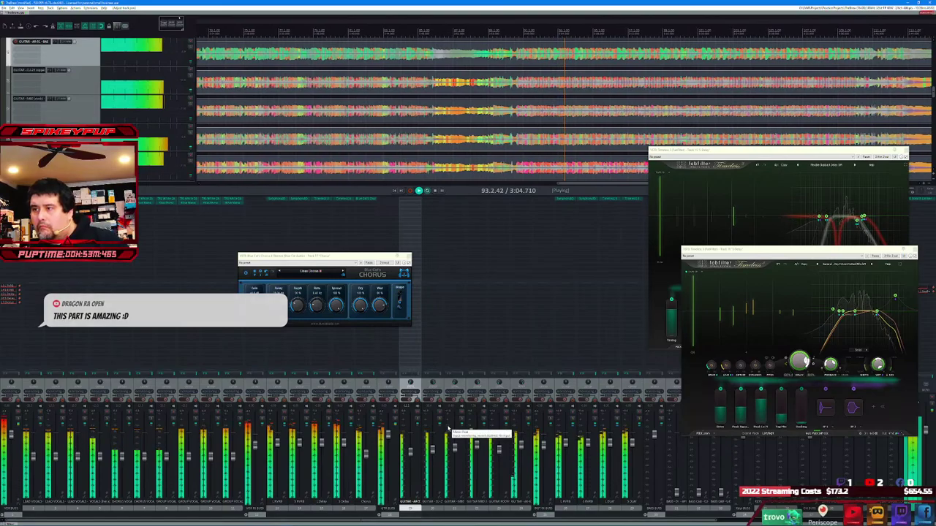
- Return the pans of all six guitar tracks to centre and stop playback
click(522, 383)
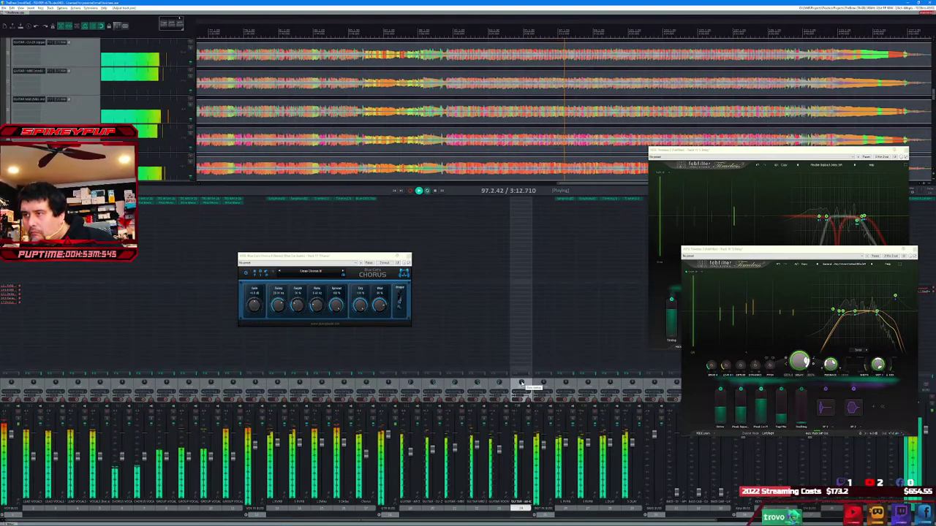
click(500, 383)
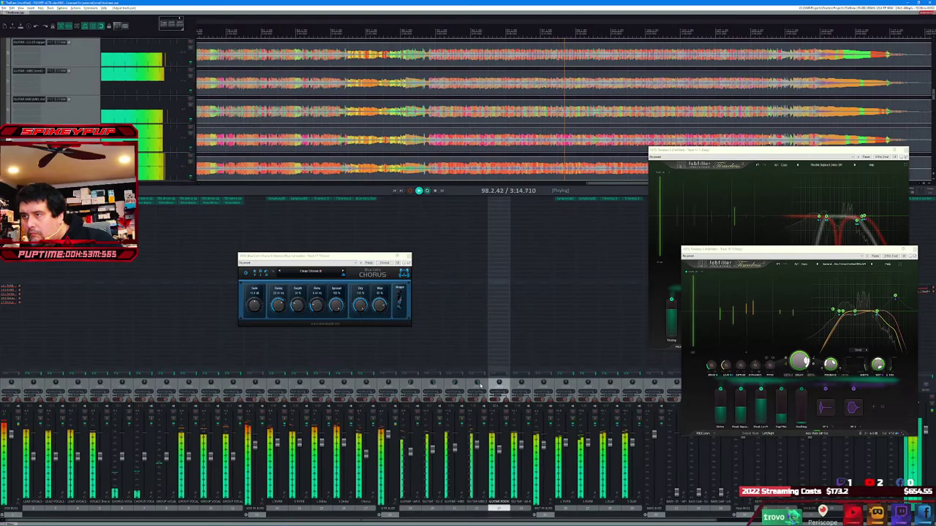
click(478, 383)
click(455, 385)
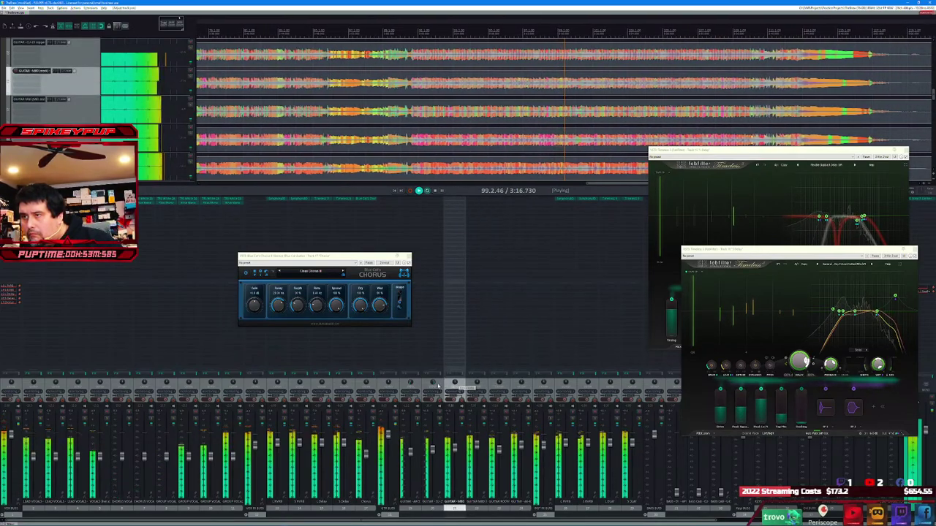
click(432, 383)
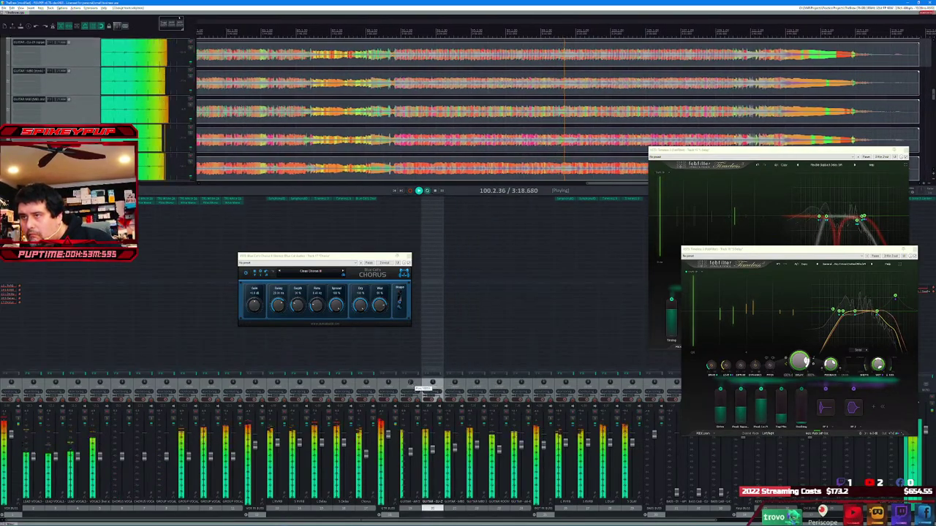
click(410, 384)
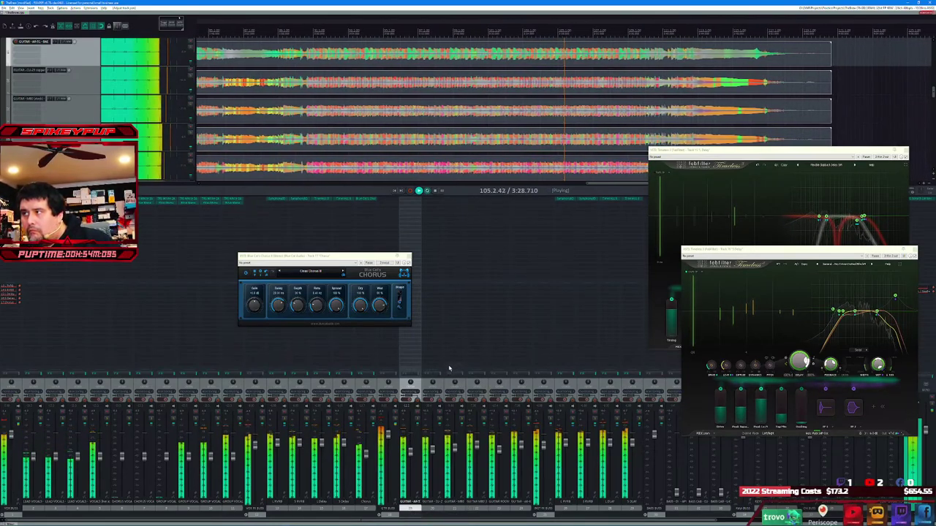
key(space)
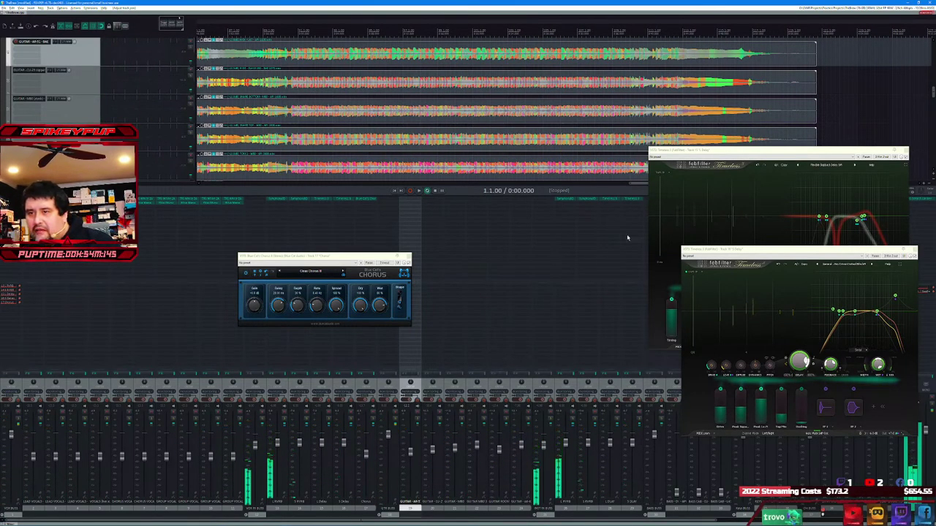
- Move the two Timeless delay windows and the Chorus window up and away from the mixer faders
drag(755, 154, 474, 27)
drag(733, 251, 183, 25)
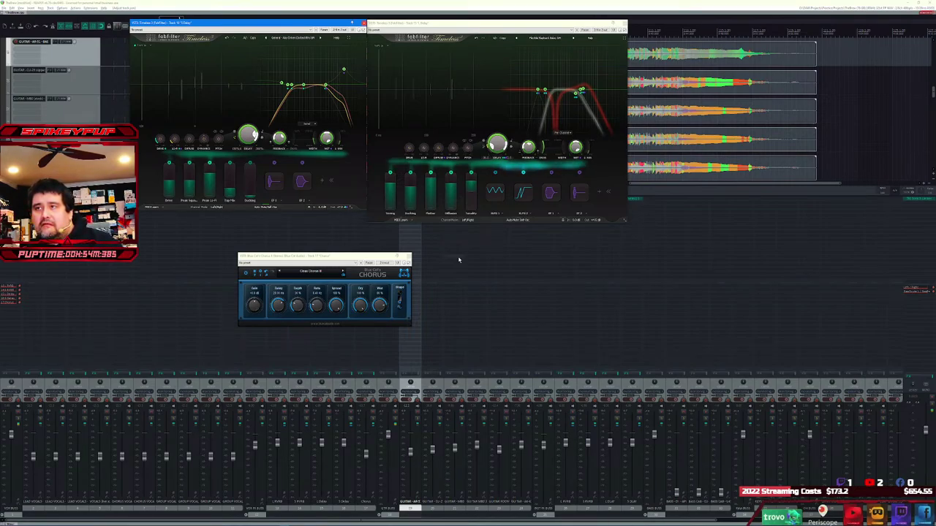
drag(342, 261, 241, 216)
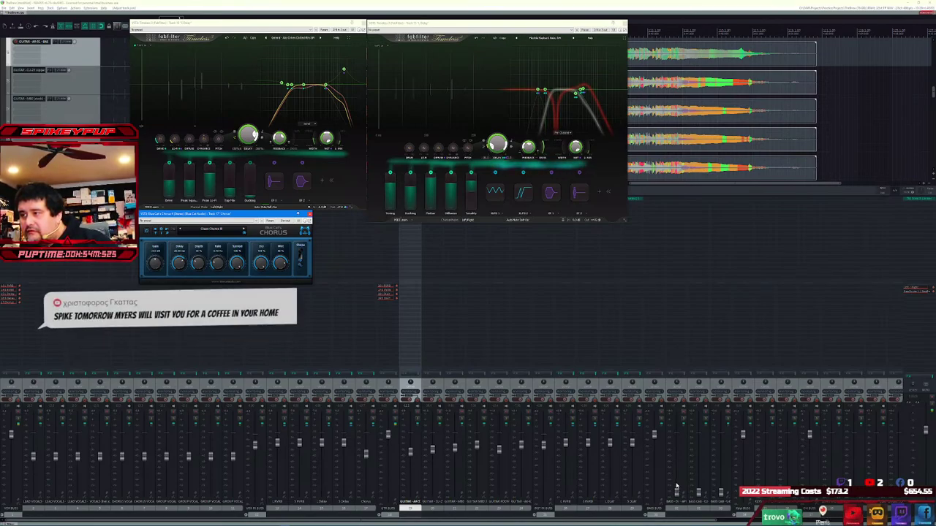
- Solo the BASS BUSS, clear the Timeless windows off the timeline and play from where the bass comes in, around bar 7
click(660, 420)
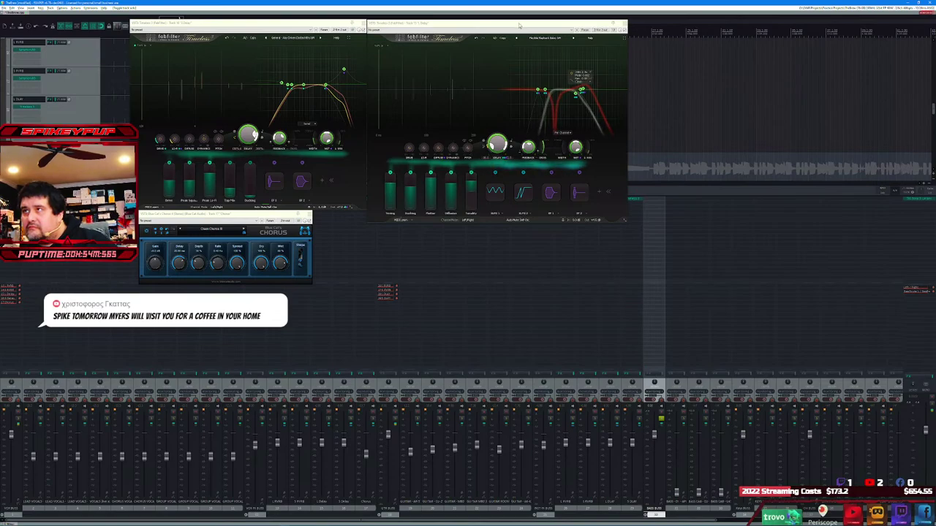
drag(556, 23, 507, 220)
drag(286, 19, 238, 235)
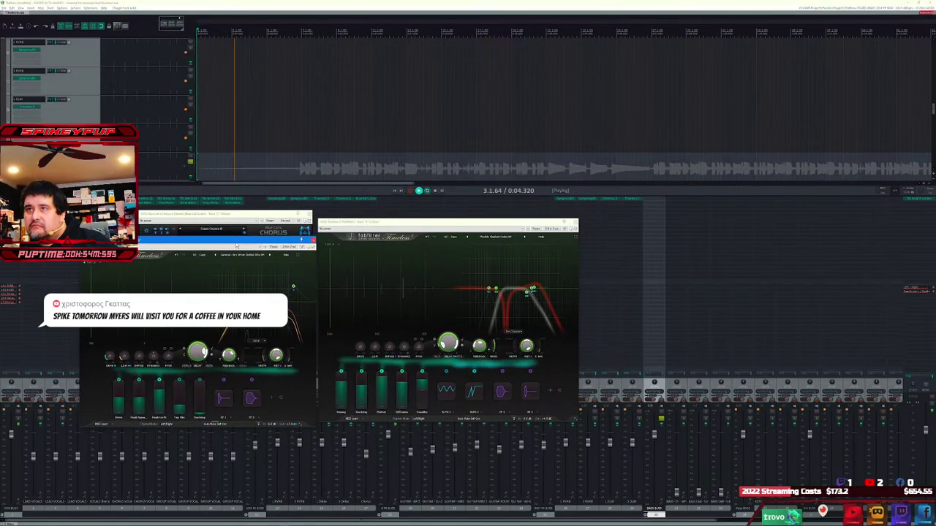
click(301, 29)
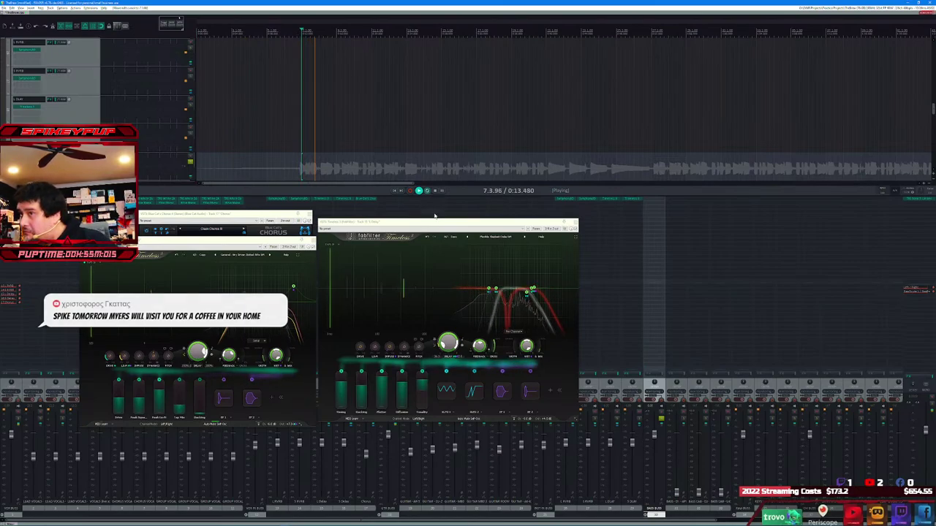
drag(436, 223, 431, 213)
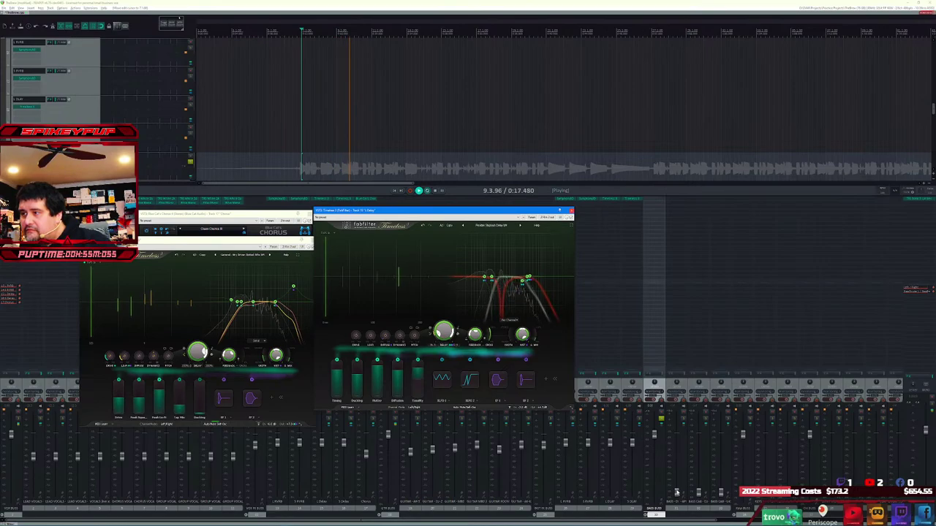
- Raise the faders of the three bass tracks to bring them into the mix
click(678, 492)
click(698, 493)
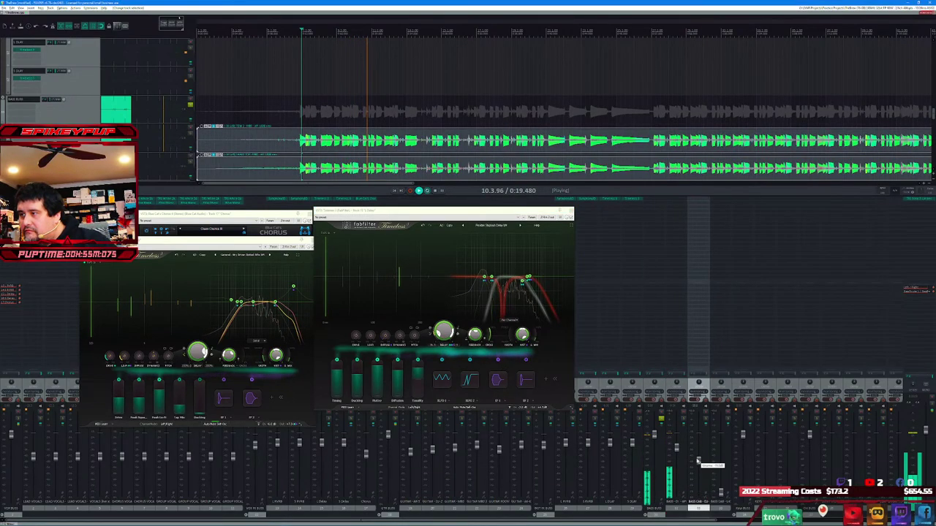
click(721, 493)
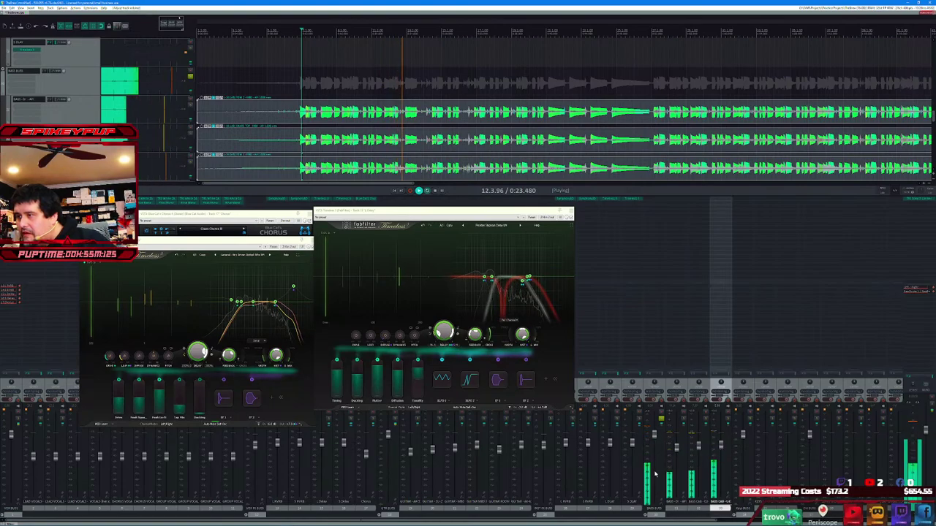
- Lower the faders of the BASS BUSS and its three tracks together, and bring the bus fader back up
click(655, 489)
shift+click(723, 489)
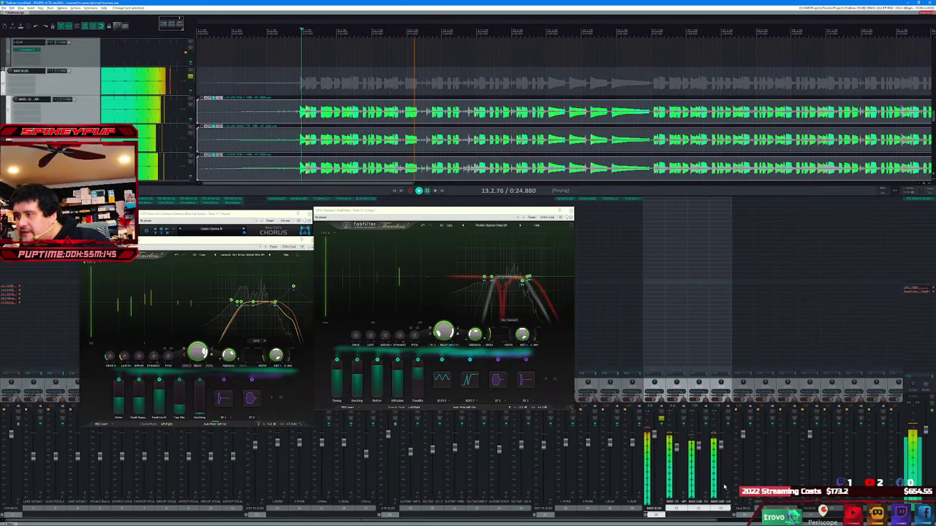
click(713, 440)
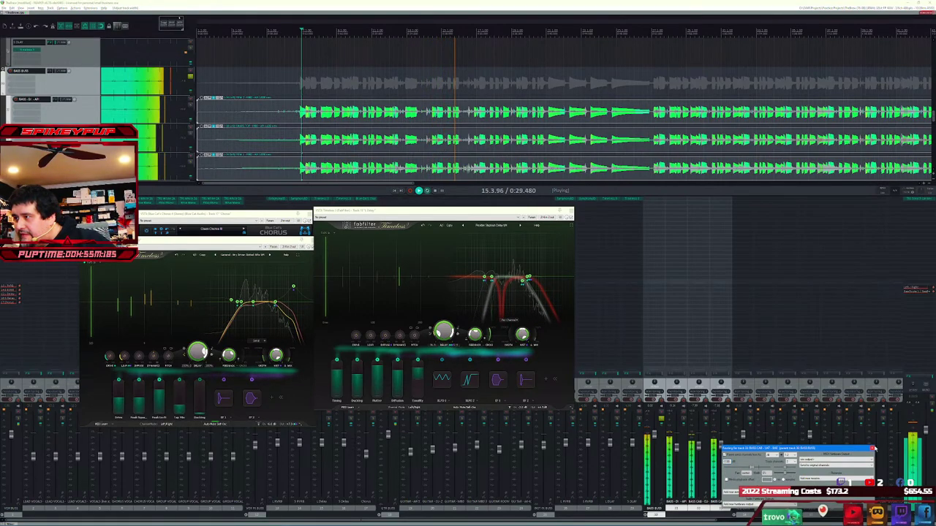
click(712, 448)
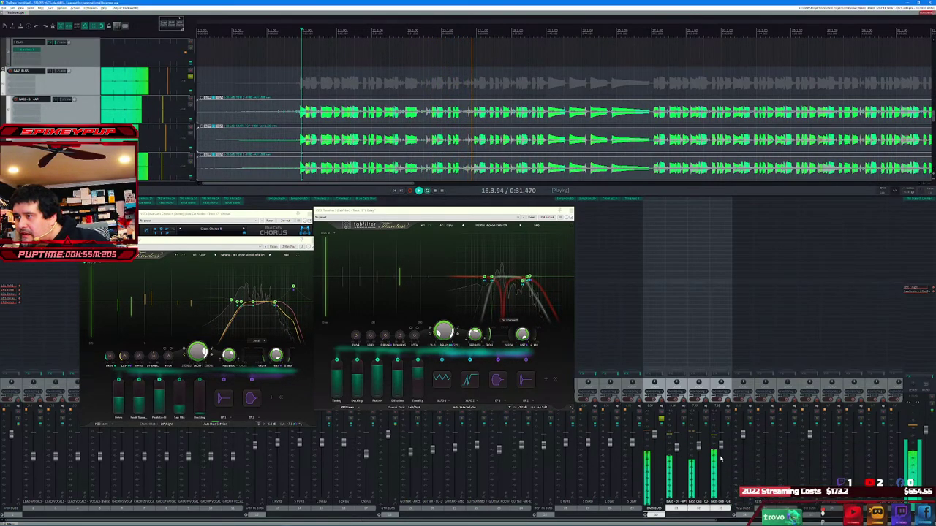
click(658, 458)
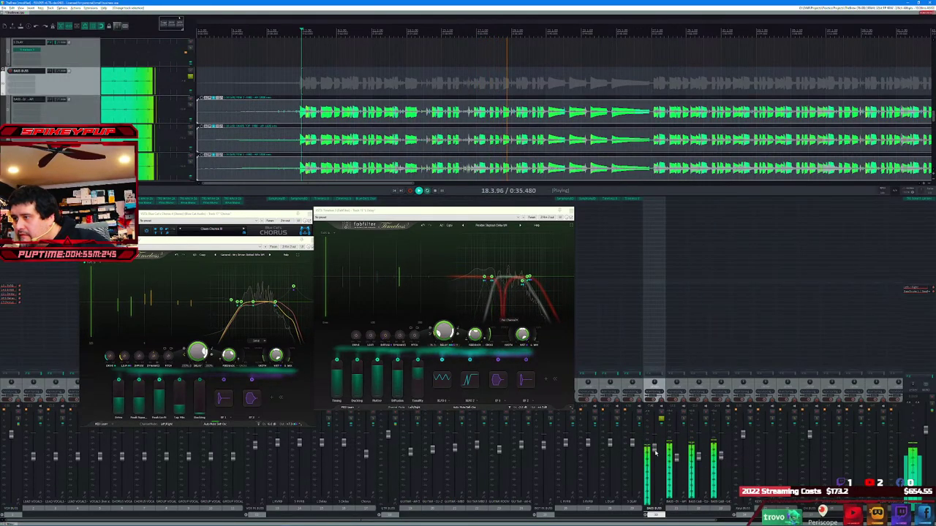
drag(654, 447, 653, 436)
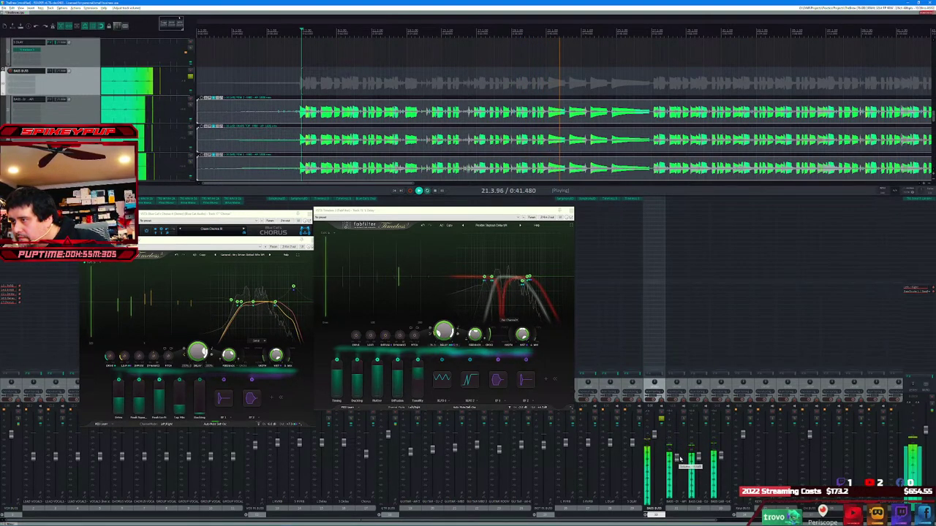
- Raise the faders of the three bass tracks one by one to roughly equal levels
click(674, 450)
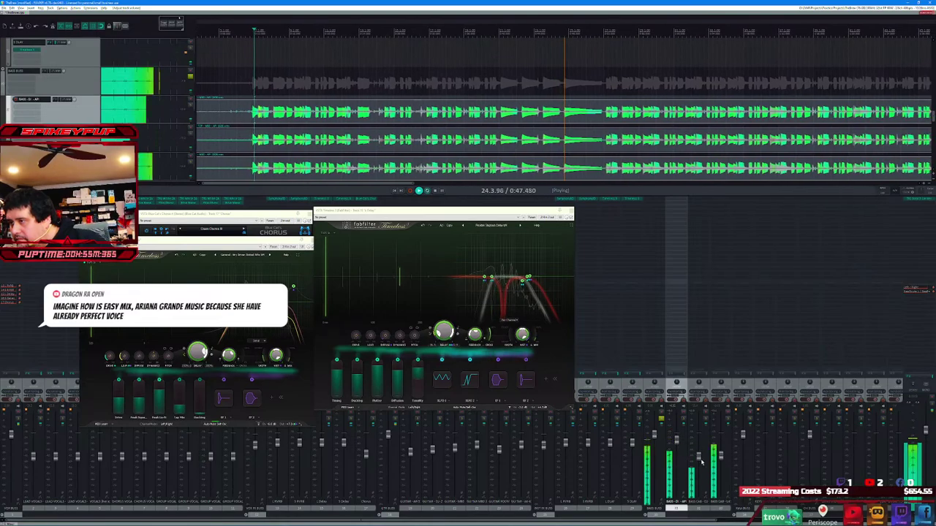
click(697, 446)
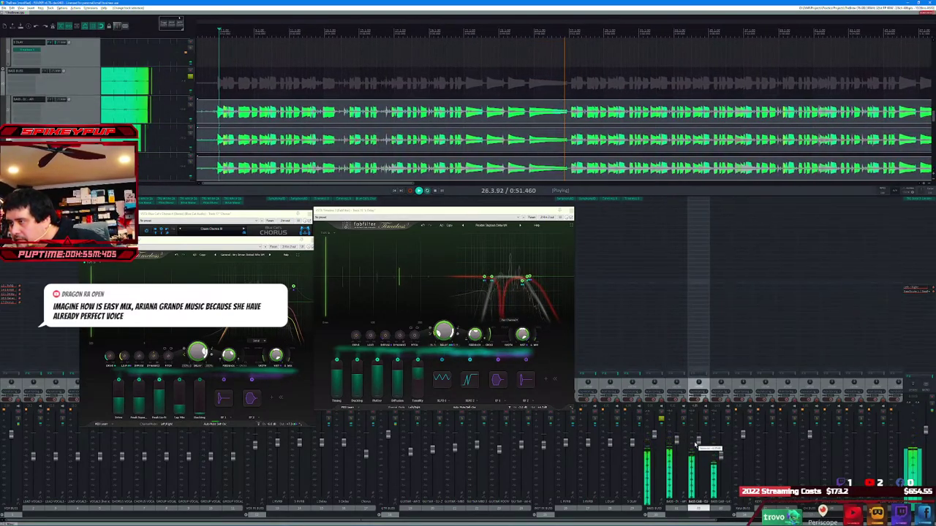
click(721, 458)
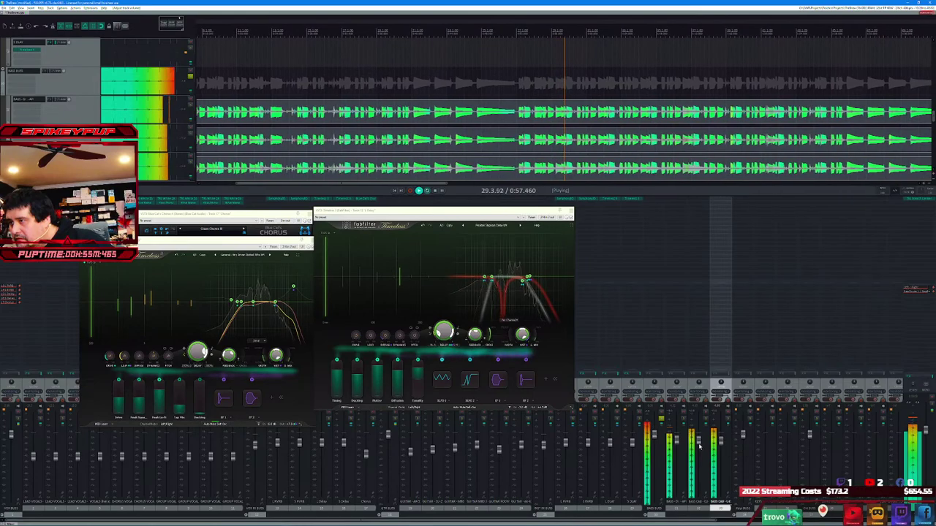
click(699, 447)
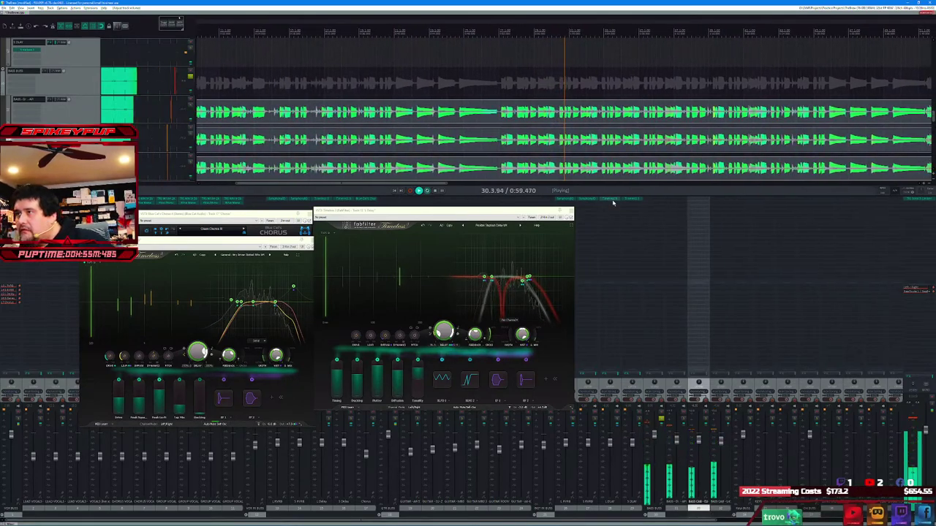
- Add the FabFilter Pro-Q 3 equalizer to the BASS BUSS
double_click(654, 292)
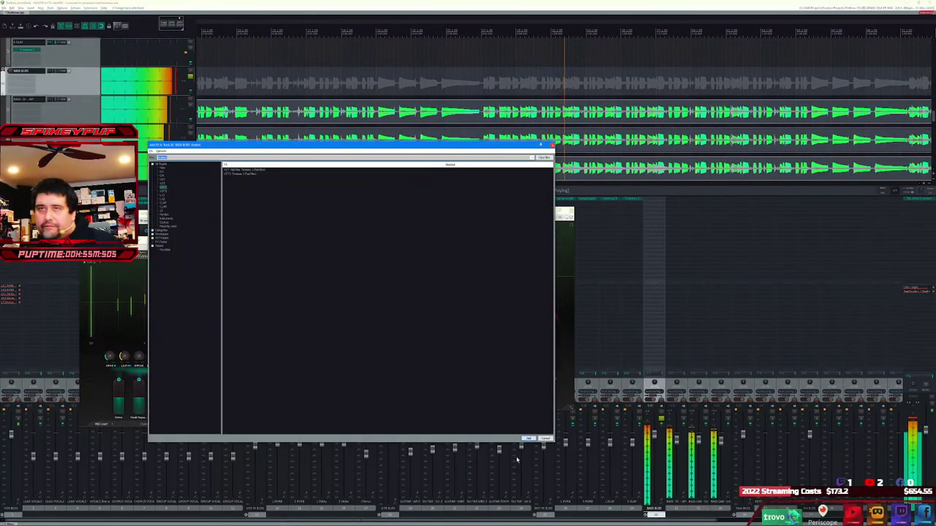
key(BackSpace)
key(BackSpace)
text(proq)
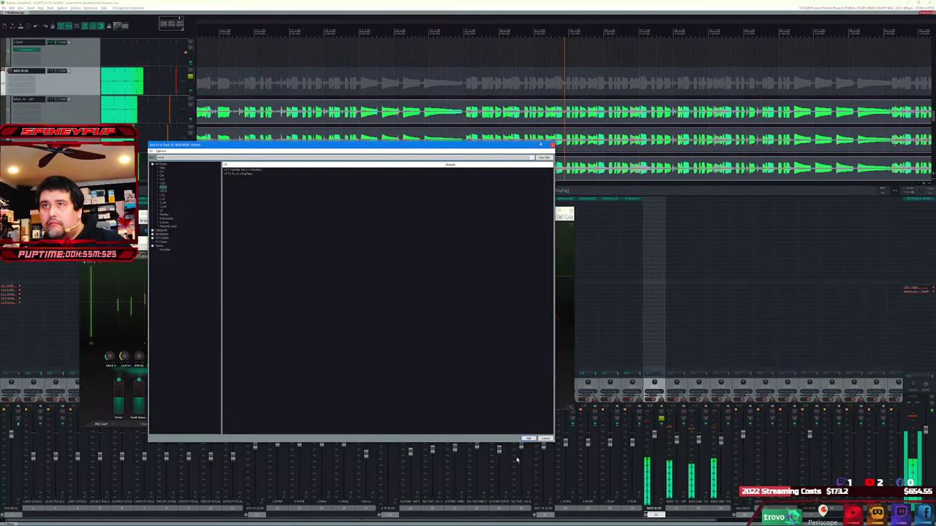
key(Return)
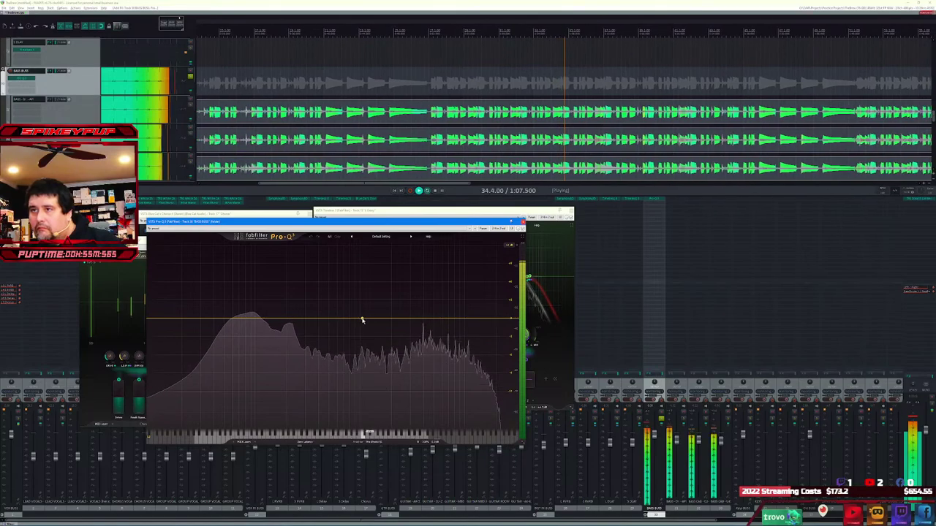
- Create a High Cut band in Pro-Q 3, sweep it down to remove the bass's upper frequencies, and close the equalizer
click(361, 319)
right_click(361, 319)
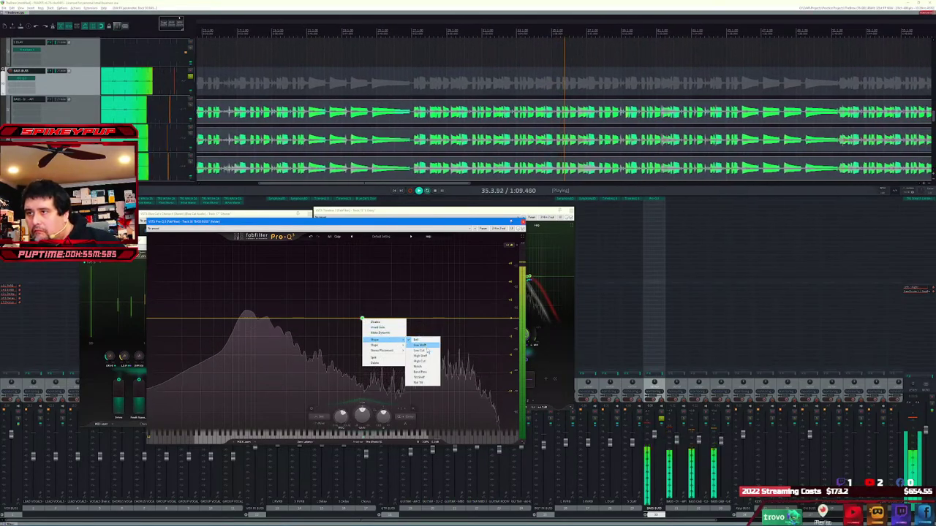
click(428, 362)
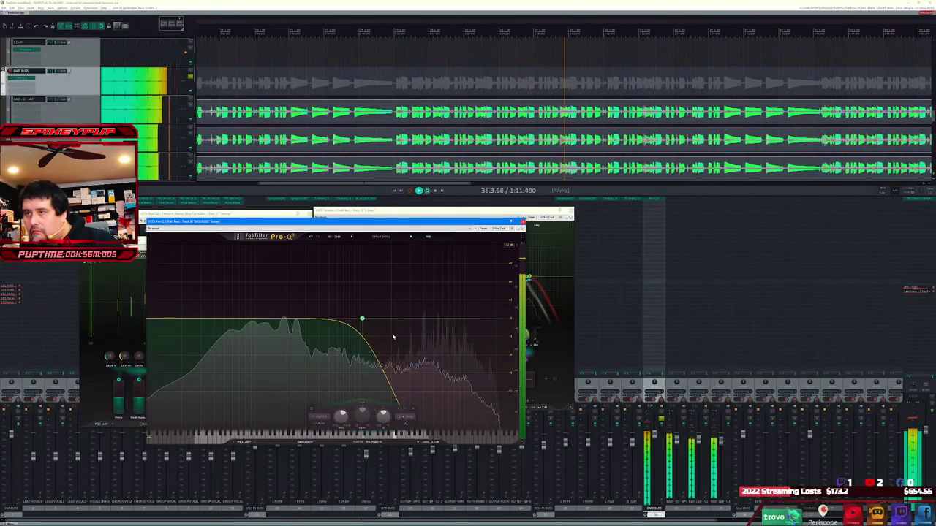
drag(361, 319, 309, 318)
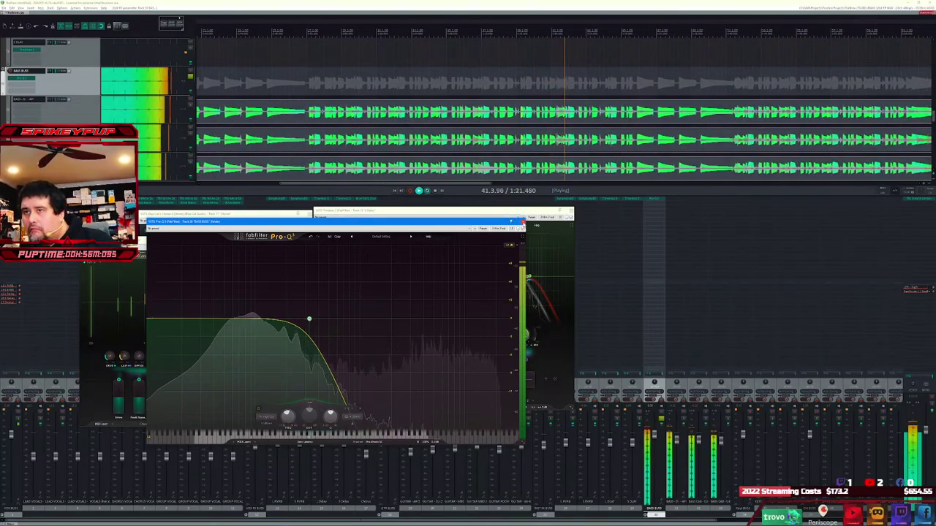
click(521, 223)
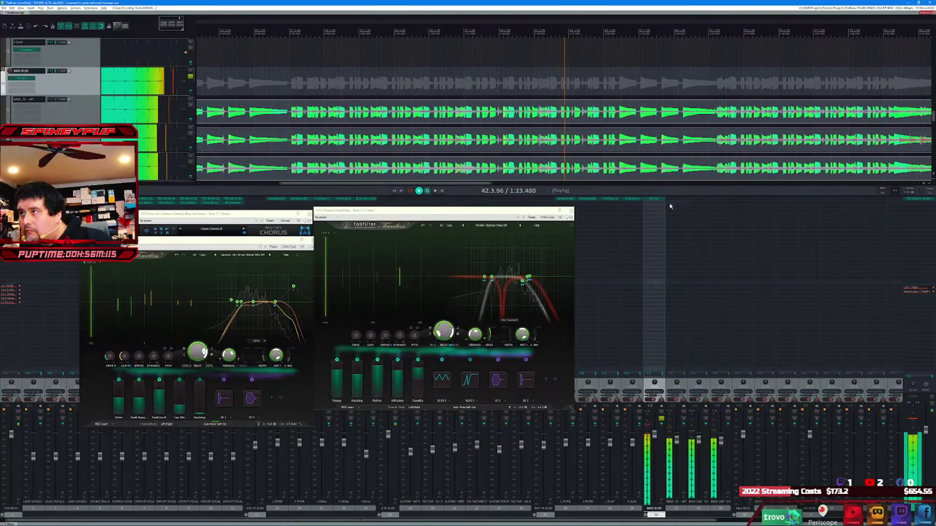
- Add the Waves RBass Stereo VST3 plugin to the BASS BUSS after the equalizer
click(511, 444)
key(BackSpace)
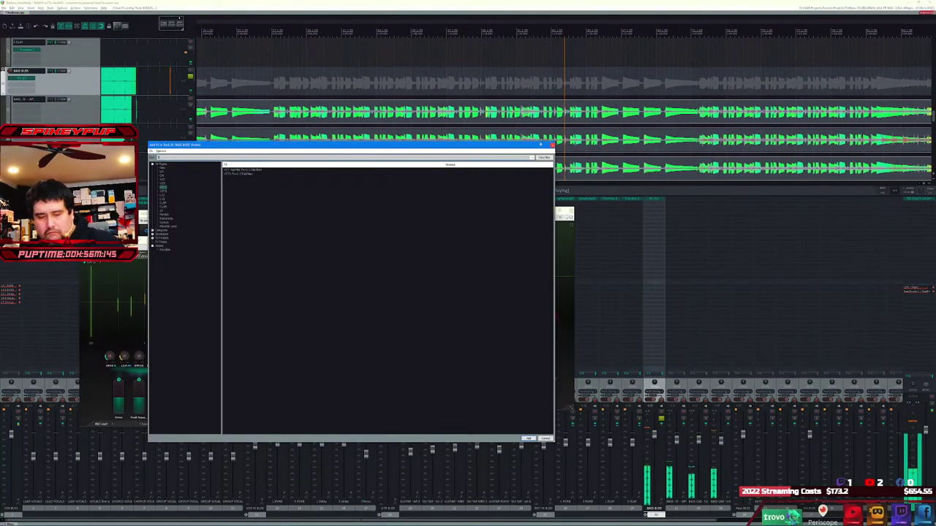
text(mbass)
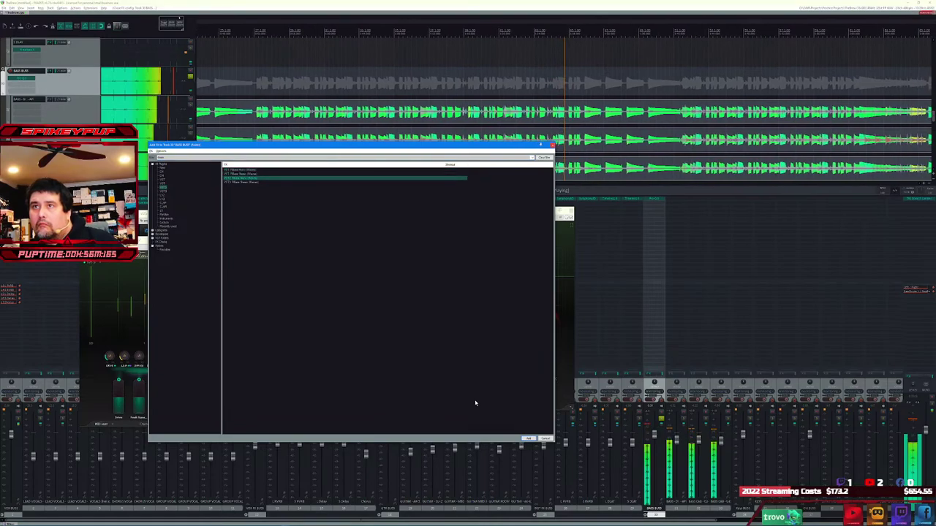
key(Down)
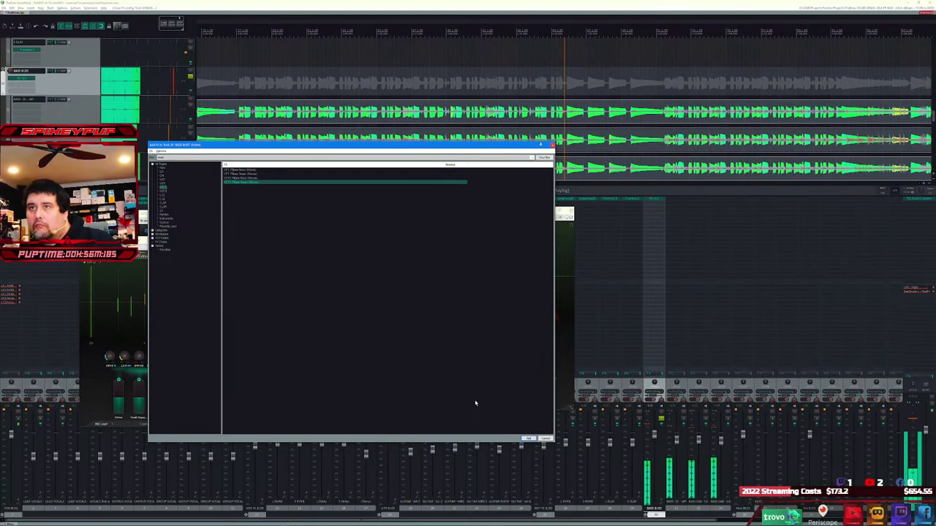
key(Return)
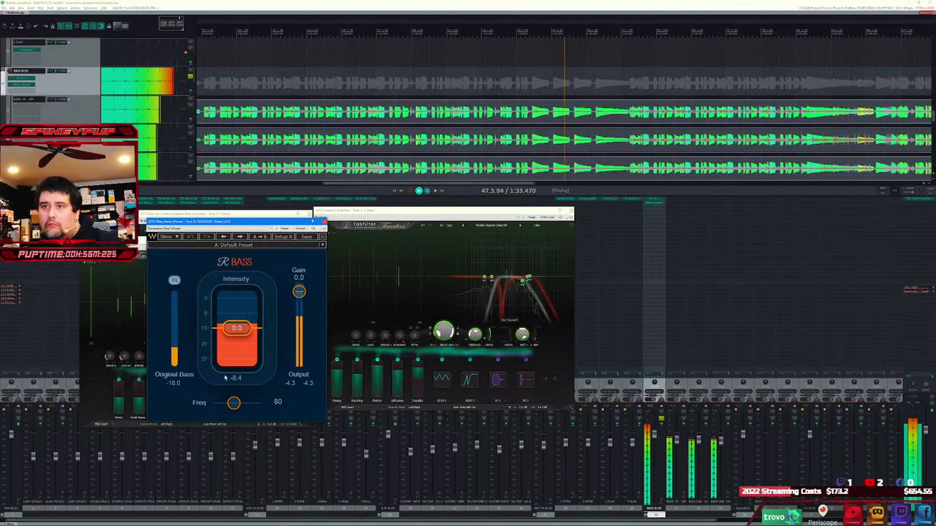
- Set the RBass Stereo frequency to 57, adjust its intensity and close the plugin window
drag(233, 402, 225, 403)
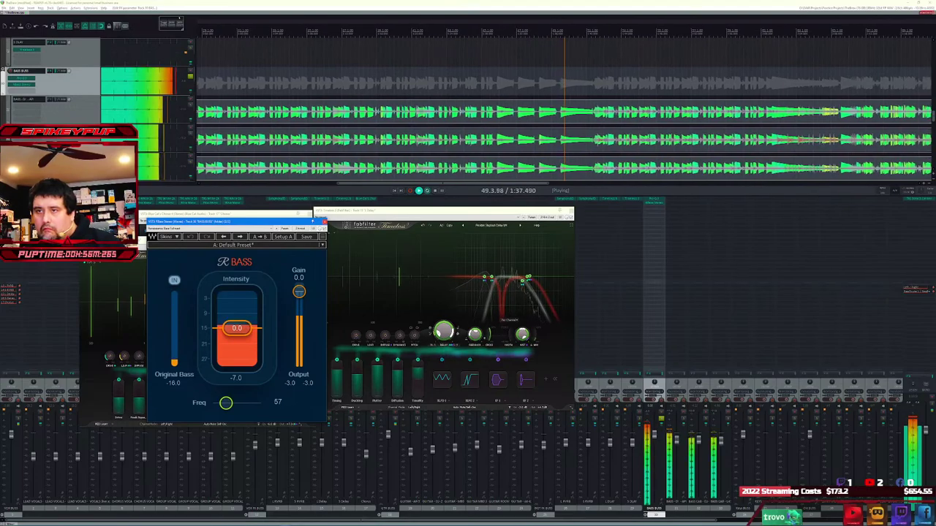
drag(261, 293, 237, 331)
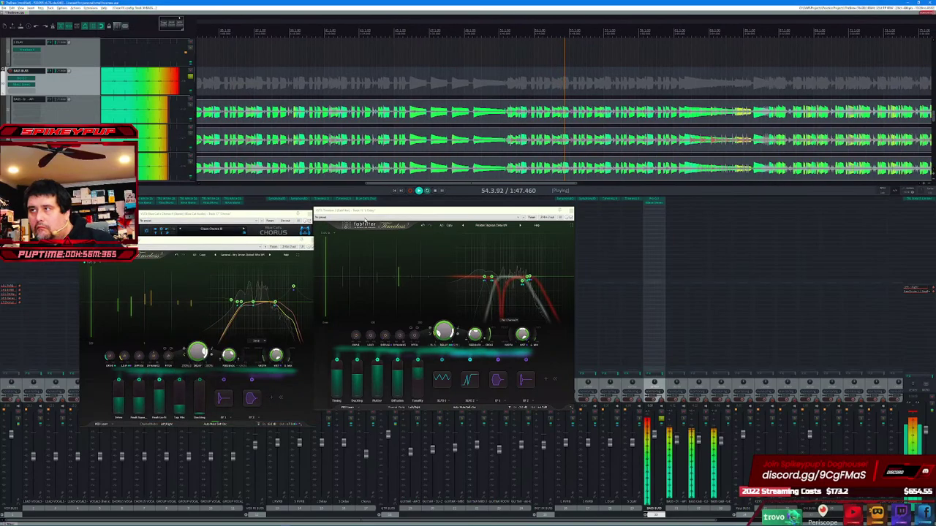
click(323, 221)
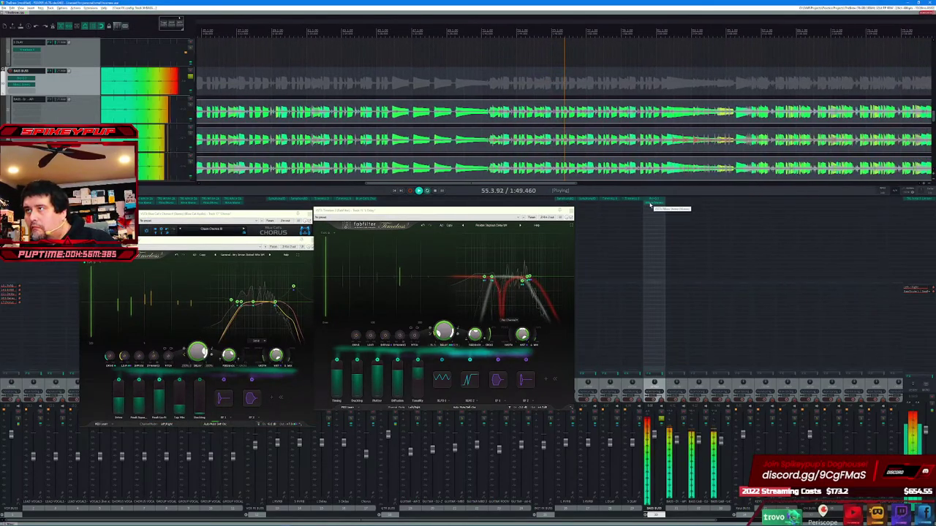
- Replace RBass Stereo on the BASS BUSS with the VST3 RBass Mono version and set its intensity to -3.0
right_click(650, 205)
click(679, 223)
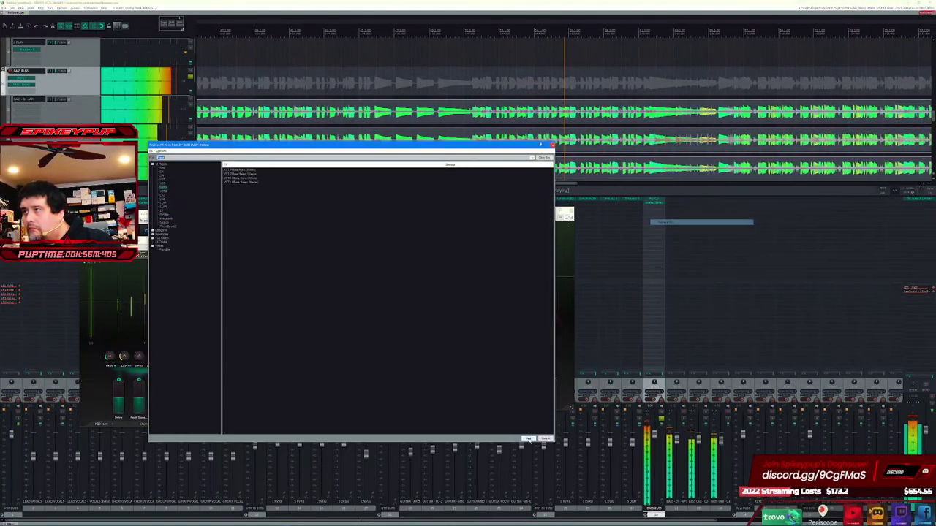
double_click(259, 180)
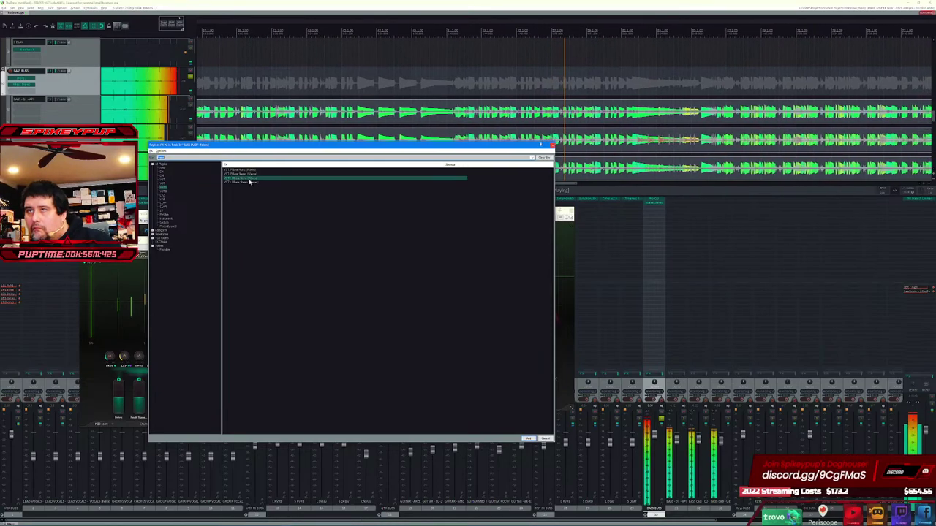
click(658, 209)
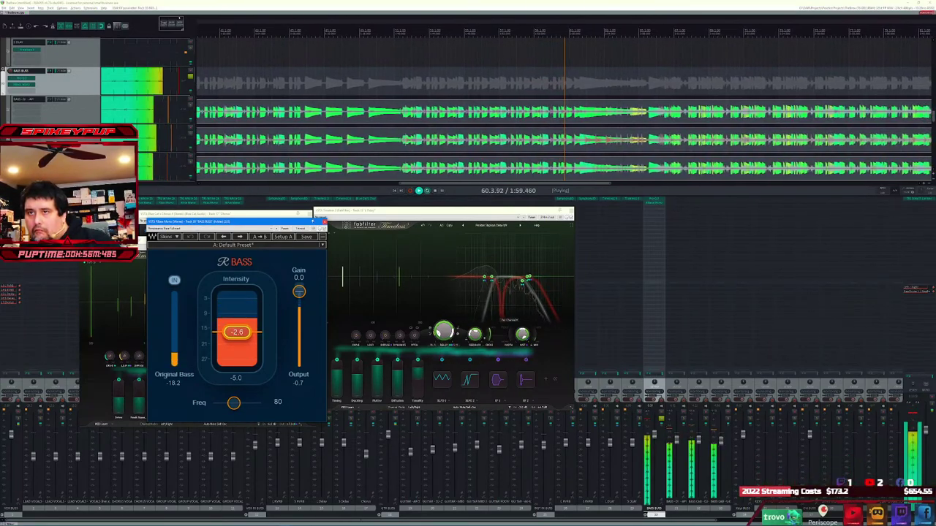
drag(237, 333, 248, 350)
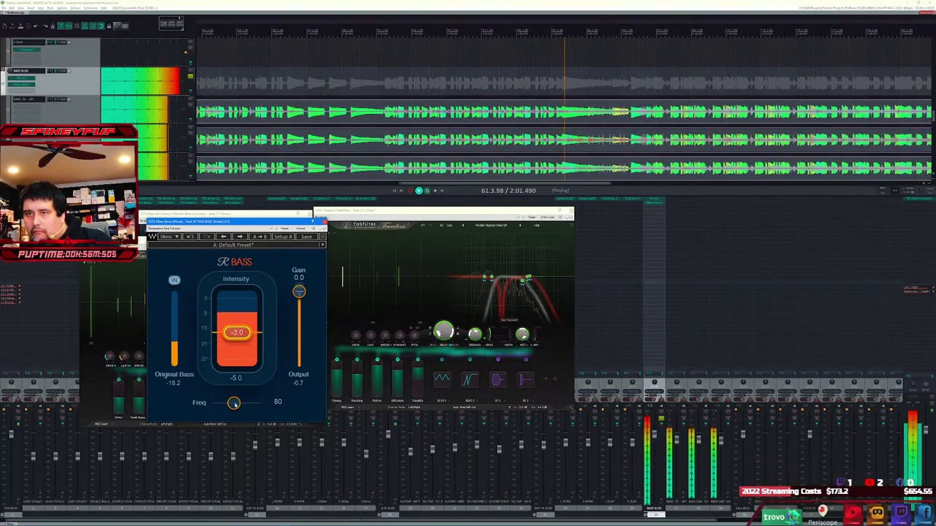
- Set the RBass Mono frequency to 60 on the BASS BUSS and close the plugin window
drag(234, 404, 225, 404)
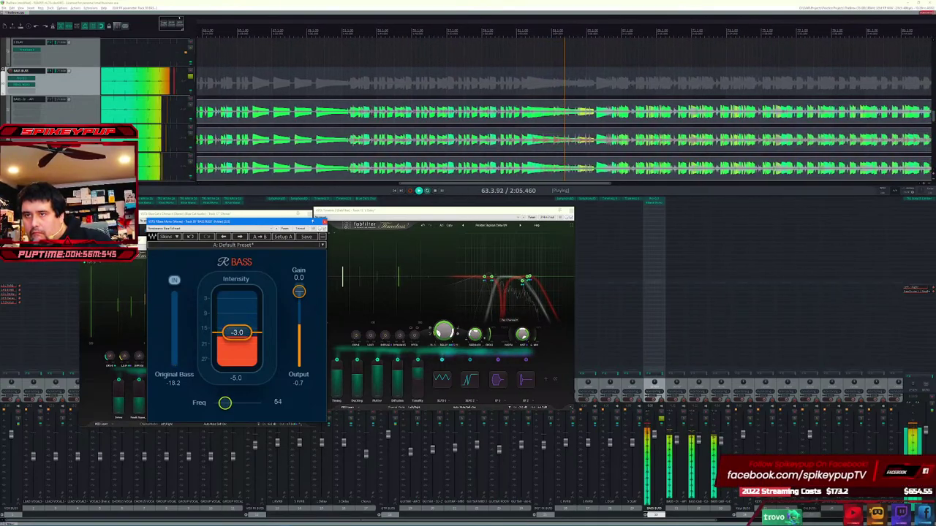
drag(224, 402, 227, 403)
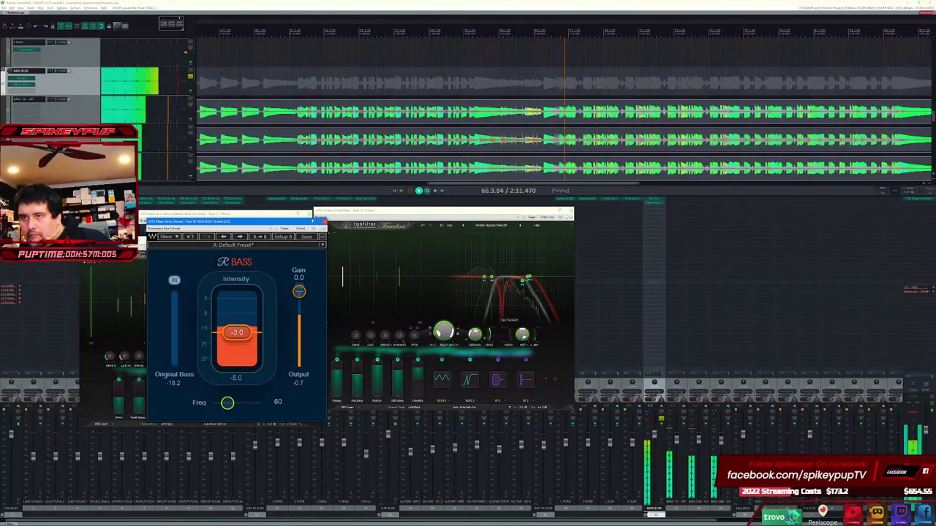
click(323, 220)
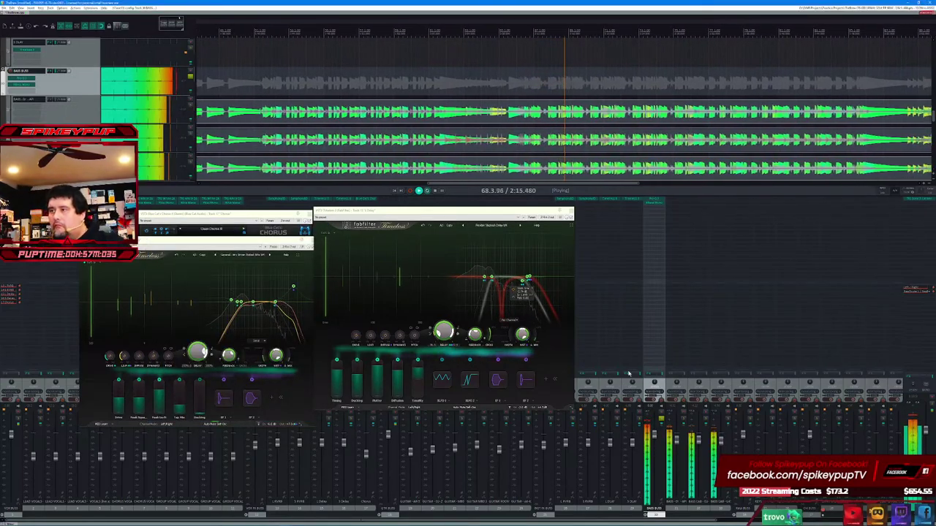
- Lower the three bass tracks' faders together, unsolo the BASS BUSS and fine-tune the bass level against the full mix
click(51, 98)
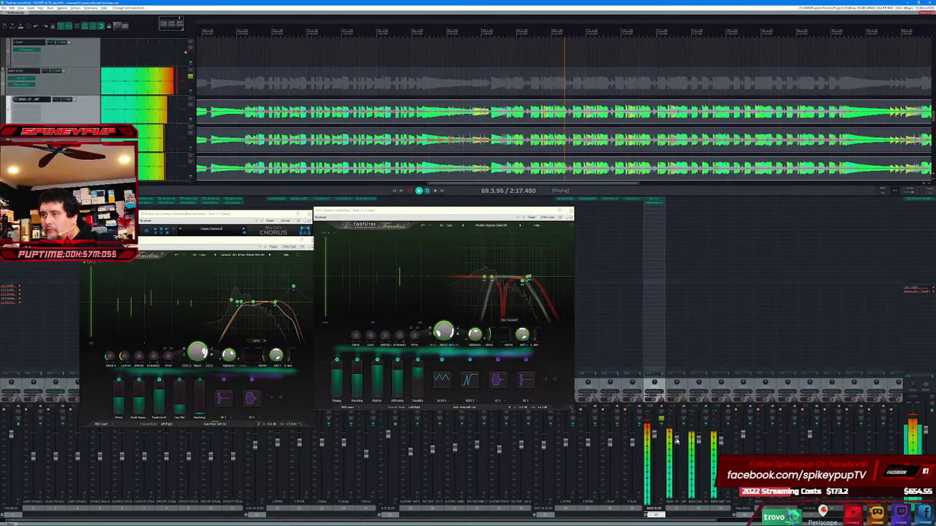
shift+click(721, 442)
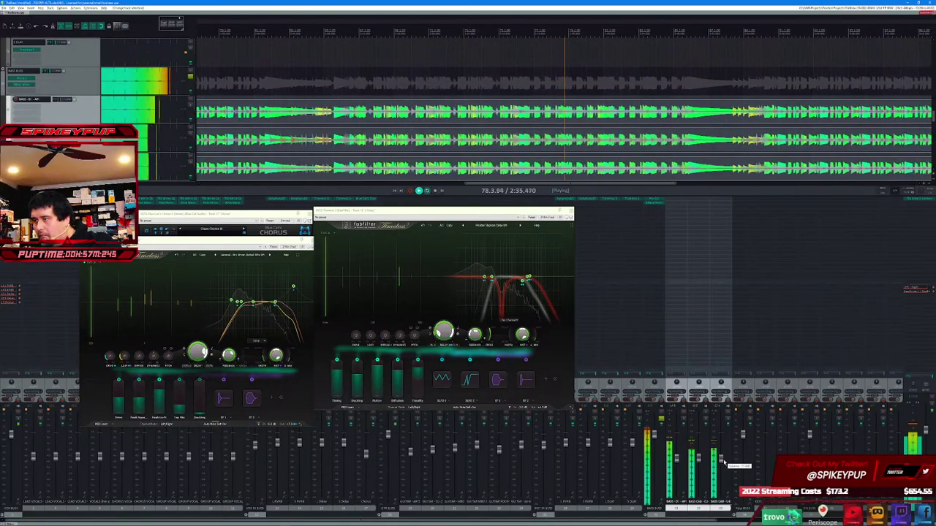
click(665, 423)
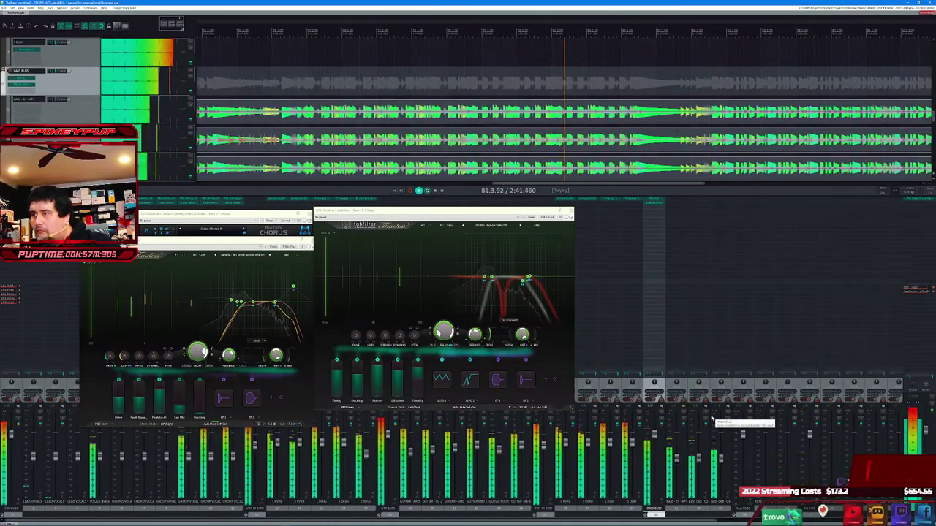
click(676, 462)
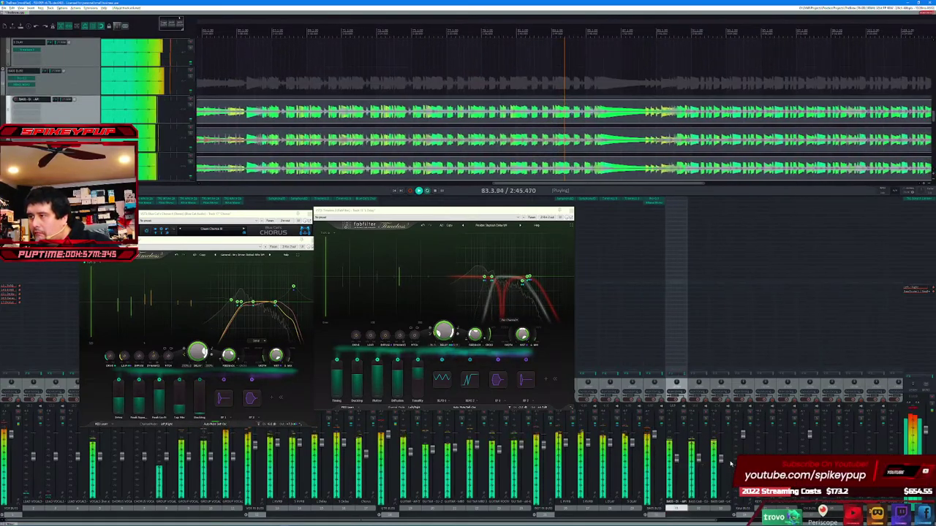
shift+click(723, 461)
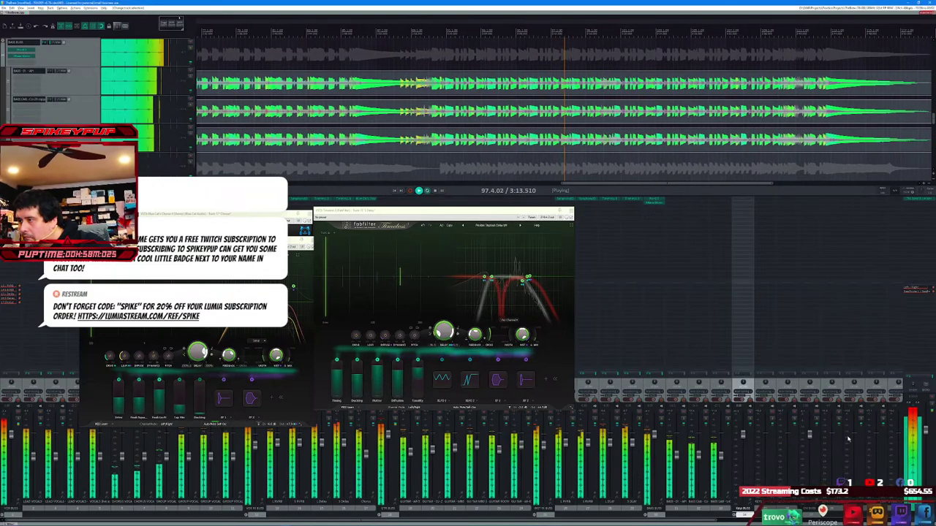
- Add sends from both keys tracks to the two reverb tracks in the FX folder below the guitars
click(771, 468)
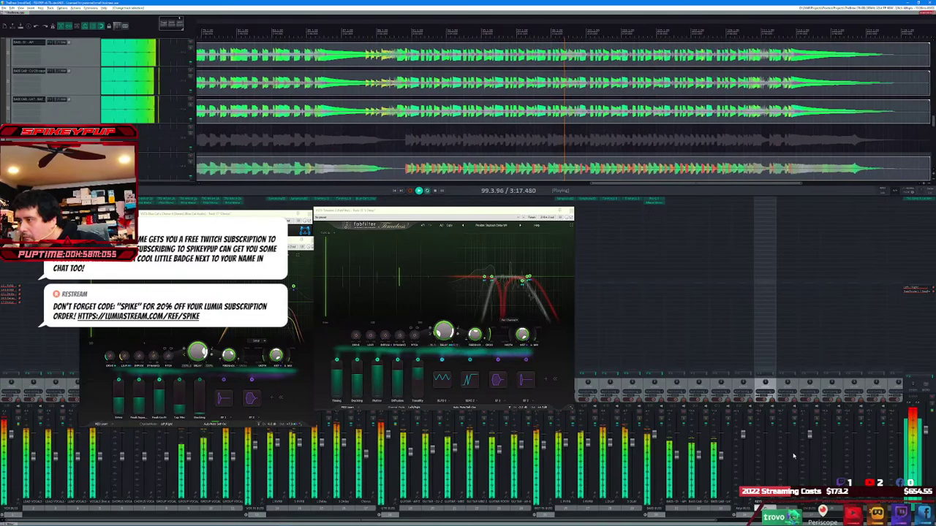
ctrl+click(793, 457)
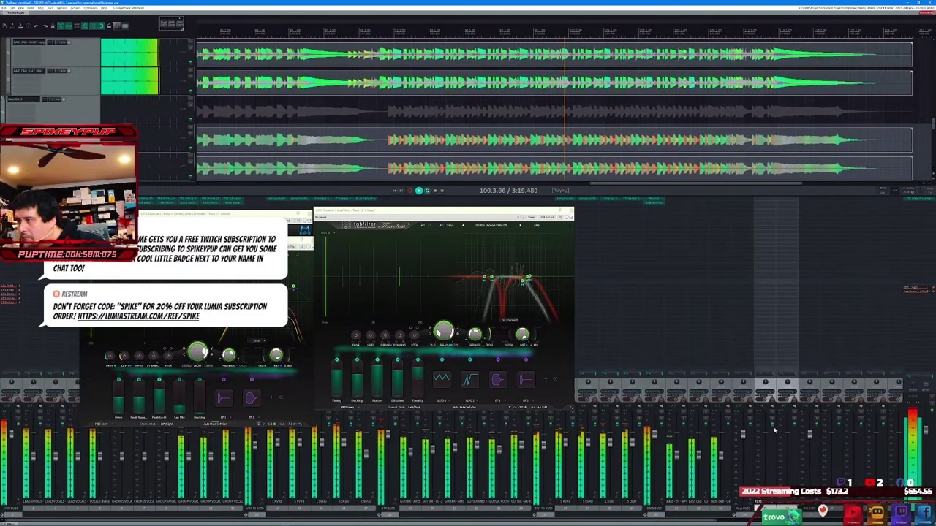
right_click(772, 428)
mouse_move(797, 439)
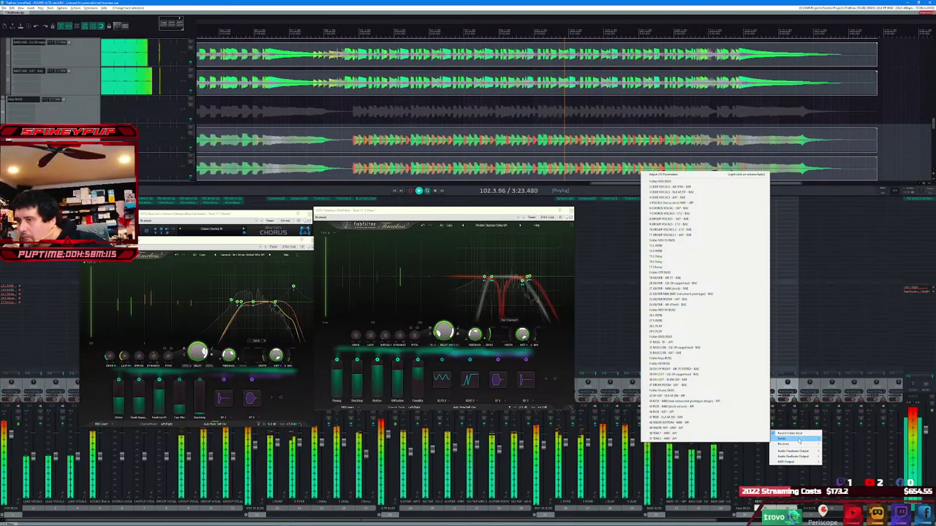
click(694, 316)
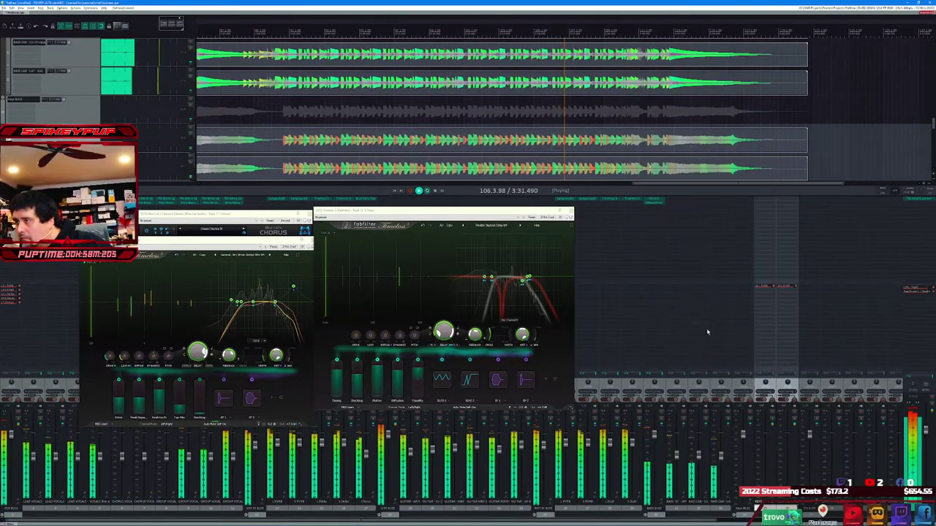
click(773, 427)
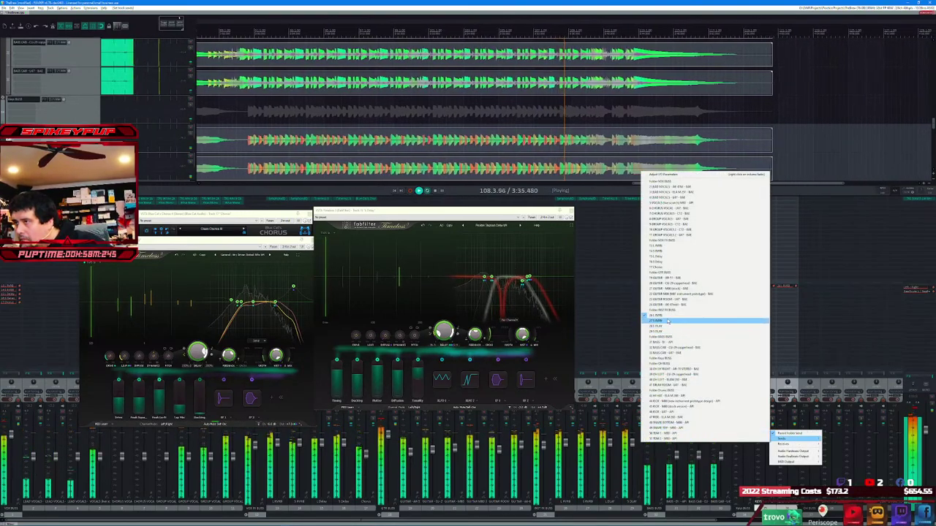
click(667, 321)
- Add sends from both keys tracks to the two delay tracks in the same FX folder, and raise the keys faders
click(772, 430)
mouse_move(780, 440)
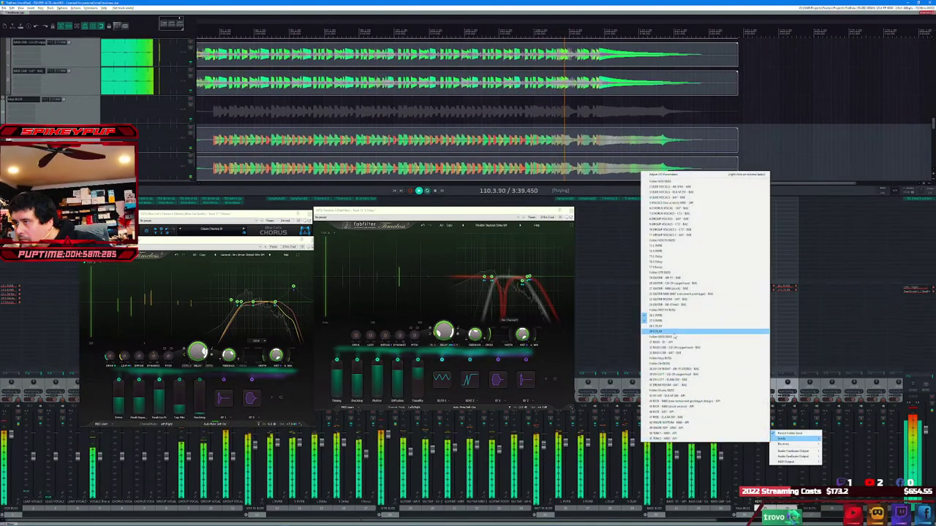
click(674, 333)
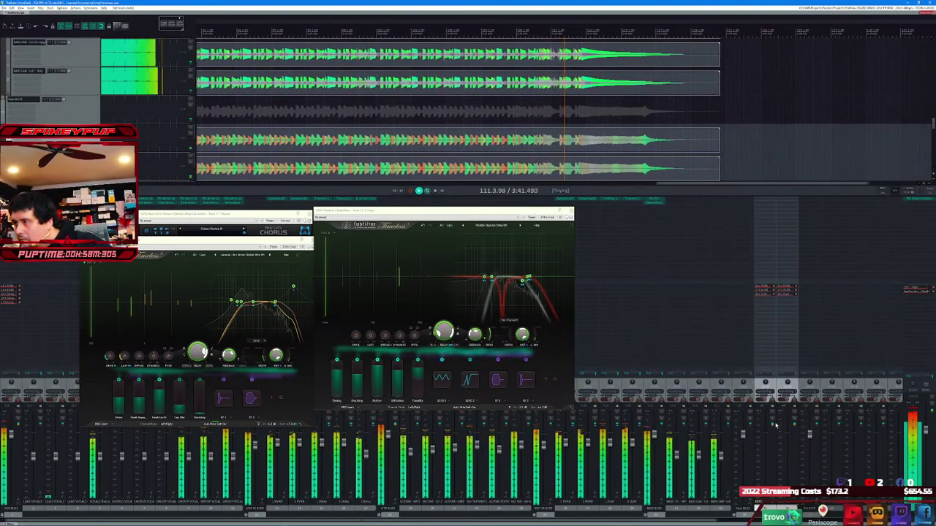
click(775, 426)
mouse_move(781, 439)
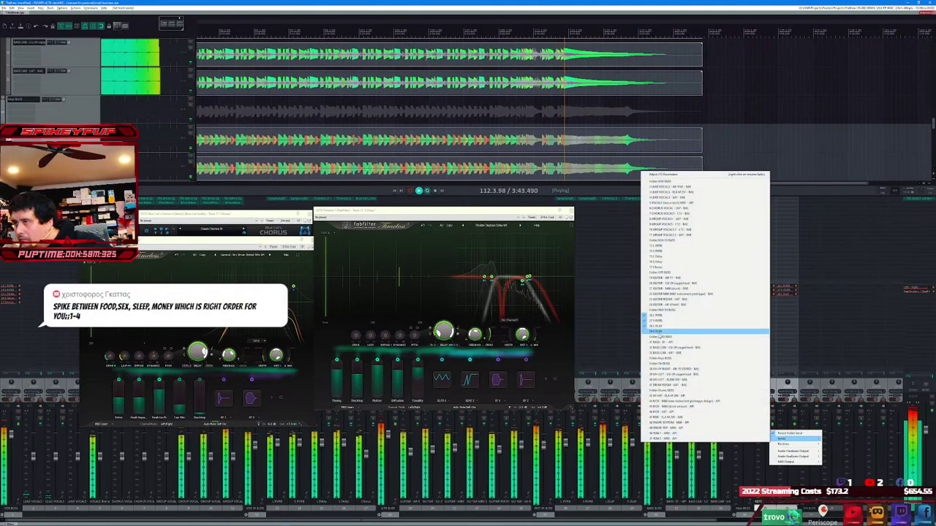
click(660, 332)
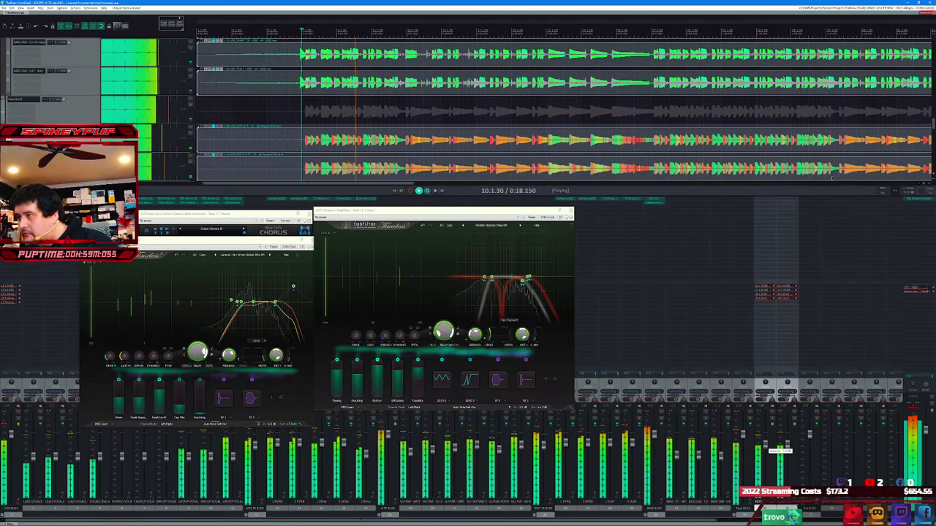
- Search the plugins for PianoCentric and add the VST3 GW PianoCentric Mono/Stereo version to the KEYS LEFT track
click(777, 443)
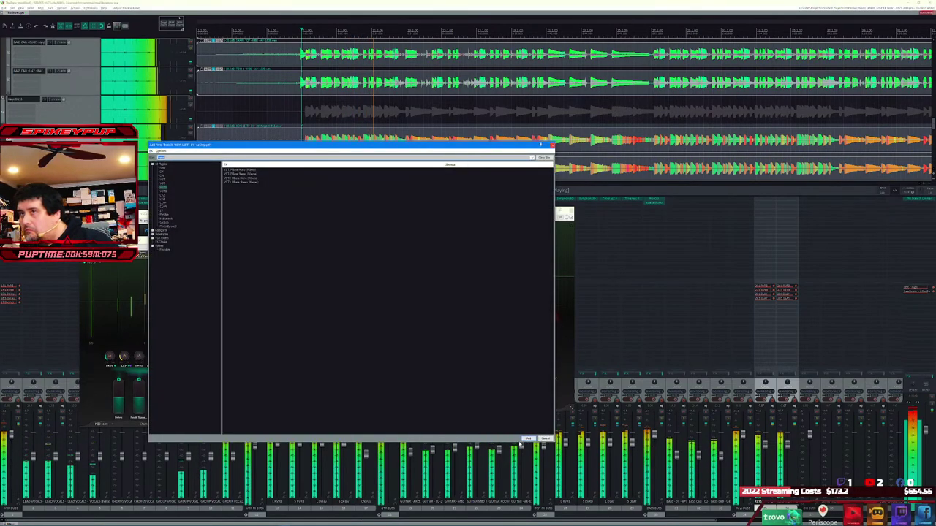
text(reverbentric)
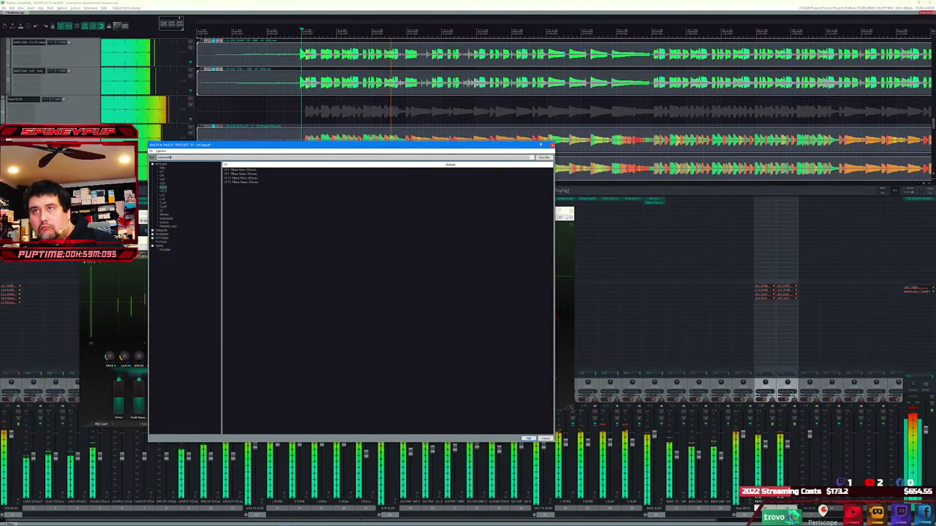
key(Down)
key(Down)
key(Down)
key(Down)
key(Down)
key(Down)
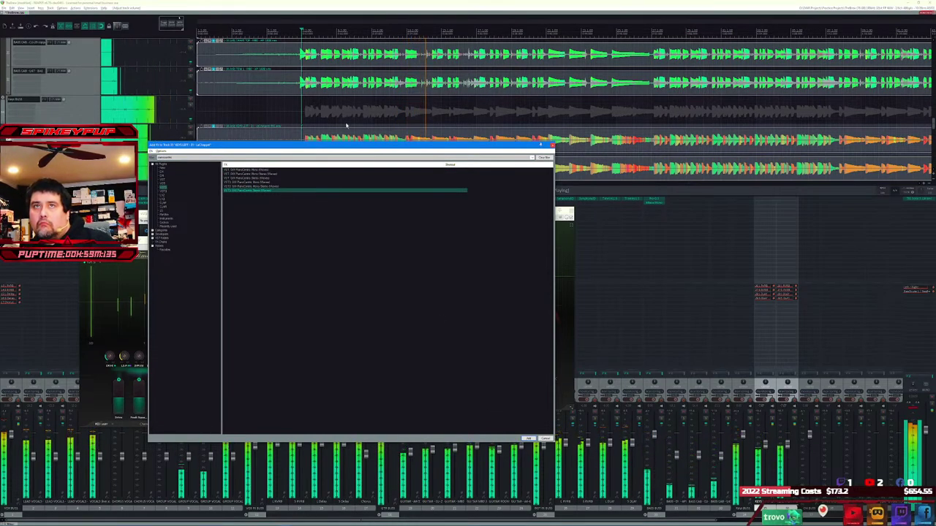
scroll(57, 68, up, 5)
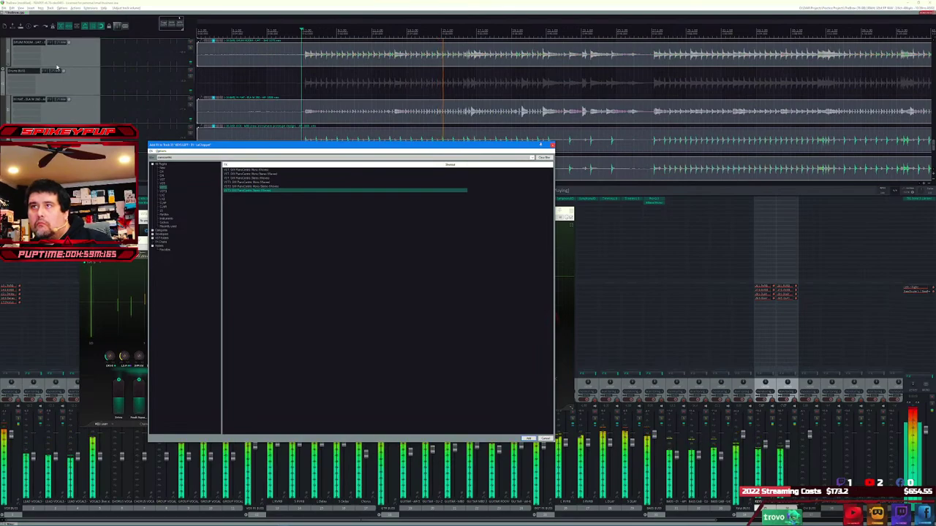
scroll(58, 66, up, 3)
scroll(58, 62, down, 4)
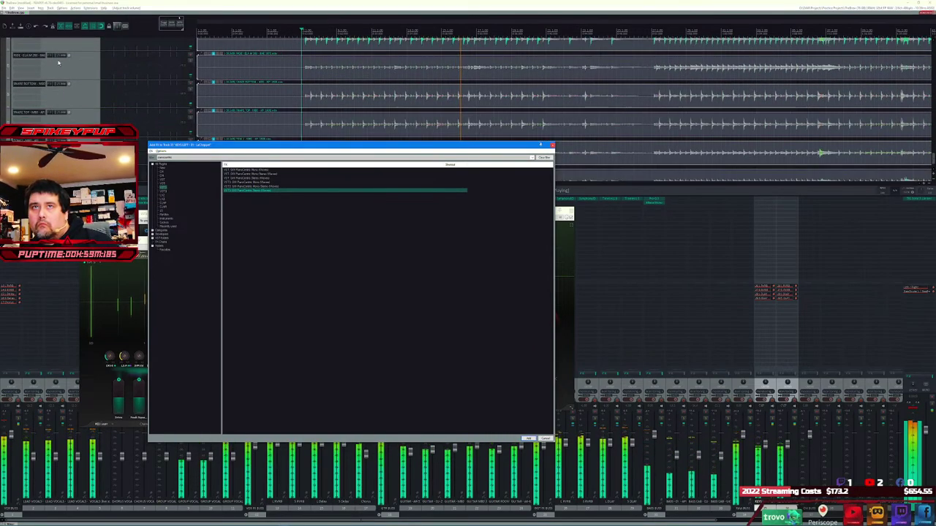
scroll(59, 62, down, 2)
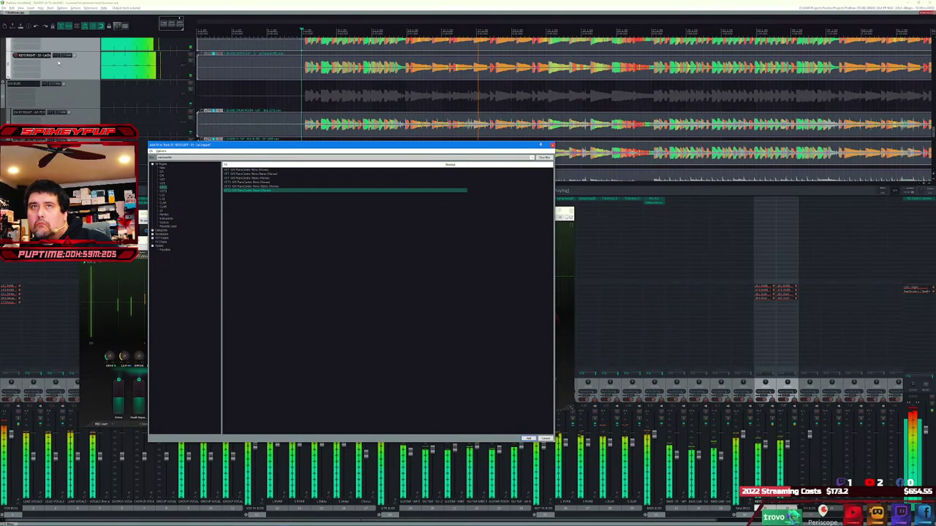
scroll(58, 63, down, 2)
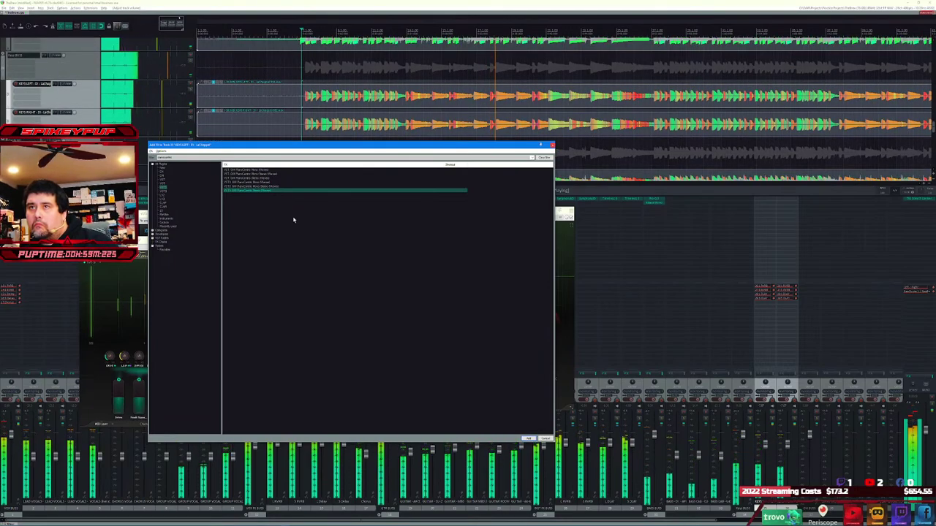
double_click(264, 187)
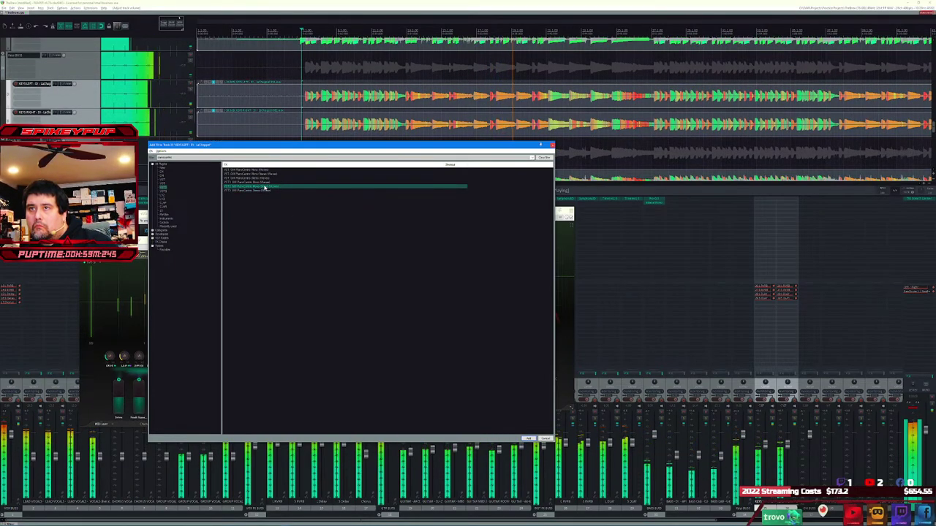
- Adjust PianoCentric's main knob, close its window and copy the plugin to the KEYS RIGHT track
drag(302, 304, 302, 266)
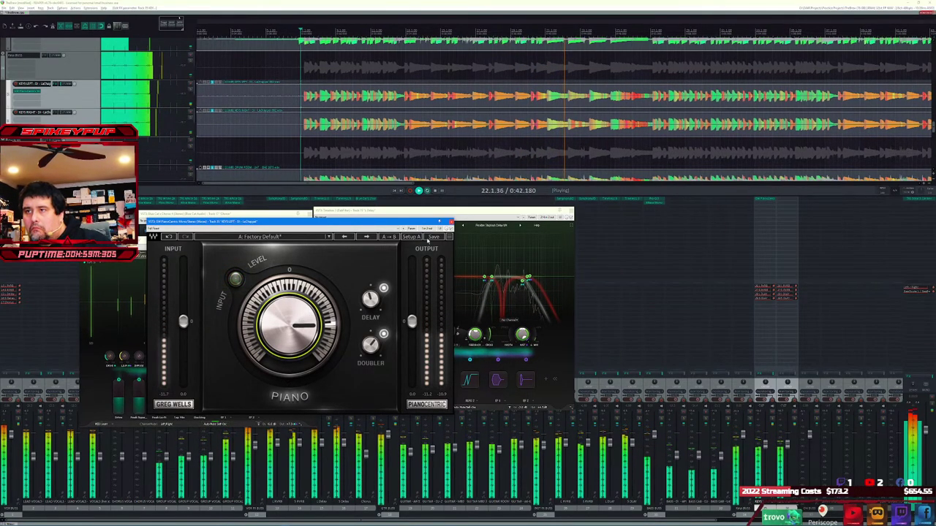
click(443, 220)
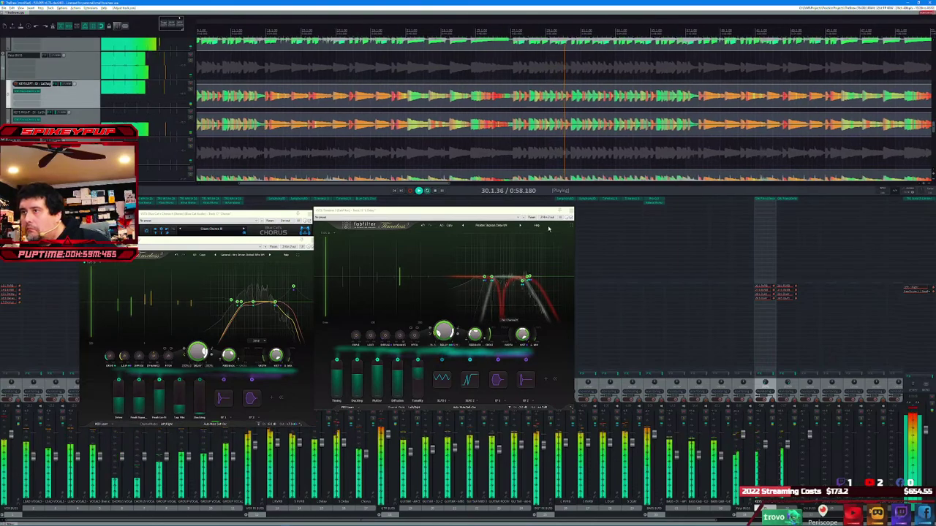
- Close the leftover Timeless delay and chorus plugin windows to clear the mixer view
click(571, 211)
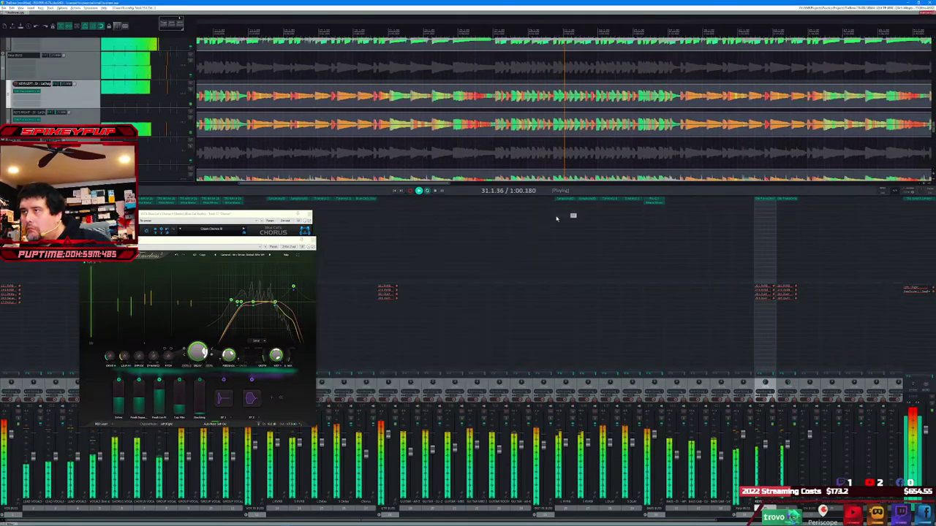
click(313, 246)
click(310, 217)
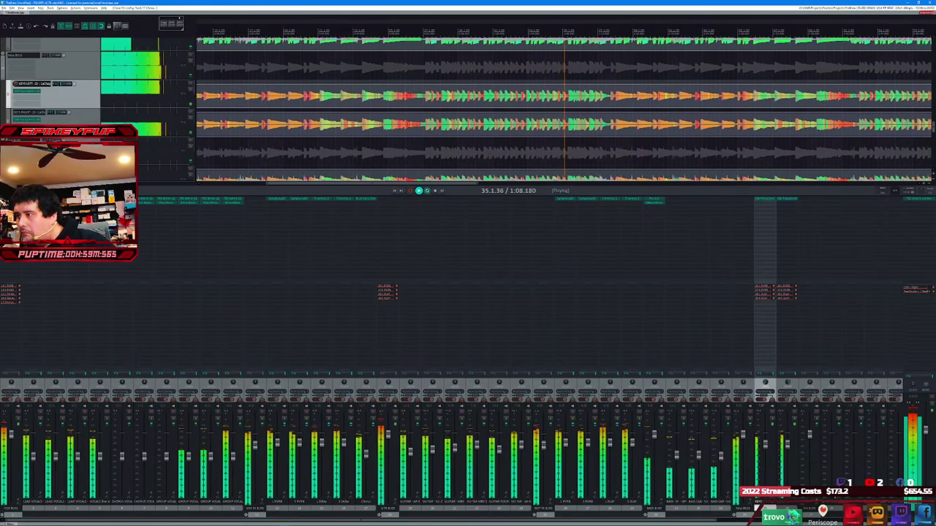
- Bring up the faders of the individual overhead tracks under the OH BUSS by ear
click(832, 474)
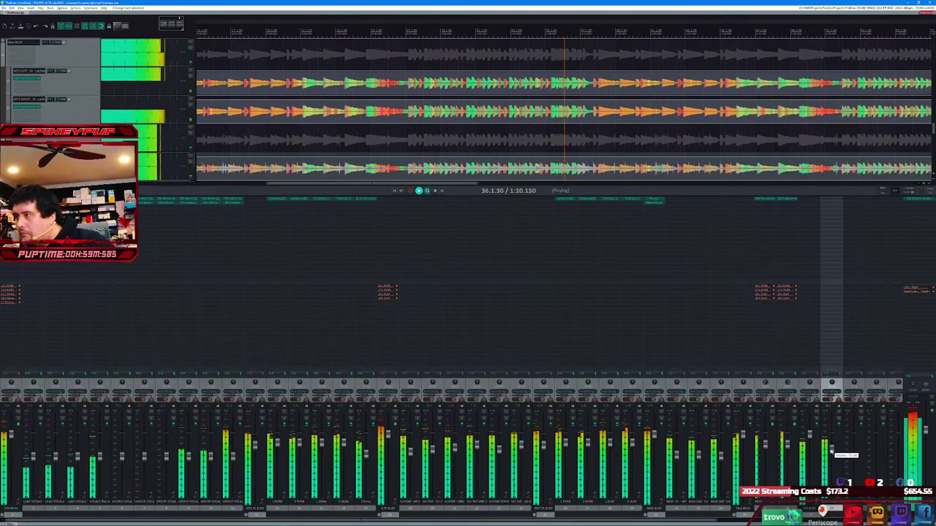
click(854, 468)
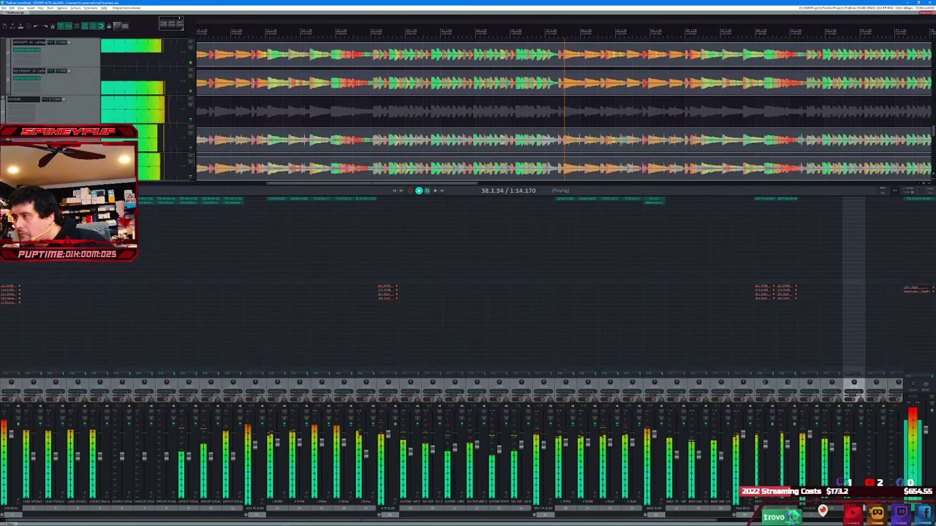
click(876, 447)
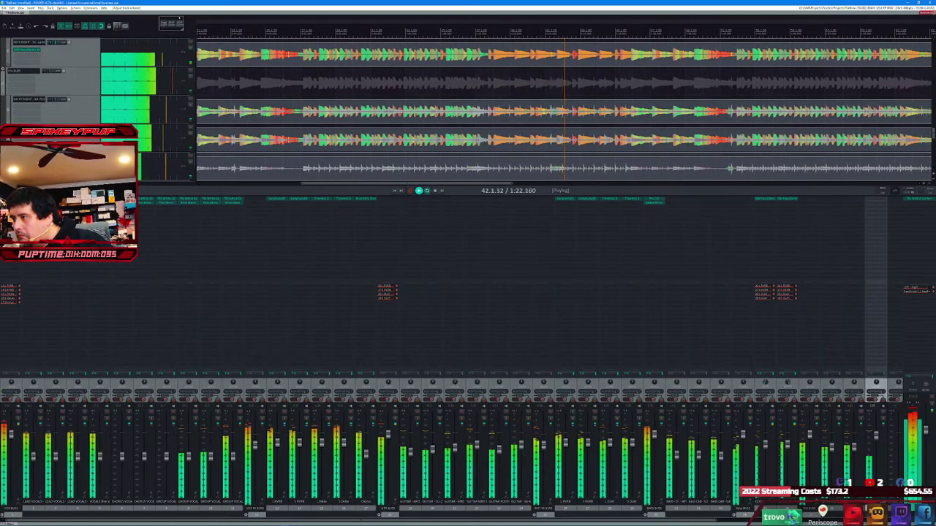
- Bring up the fader of the DRUM ROOM track by ear
click(895, 449)
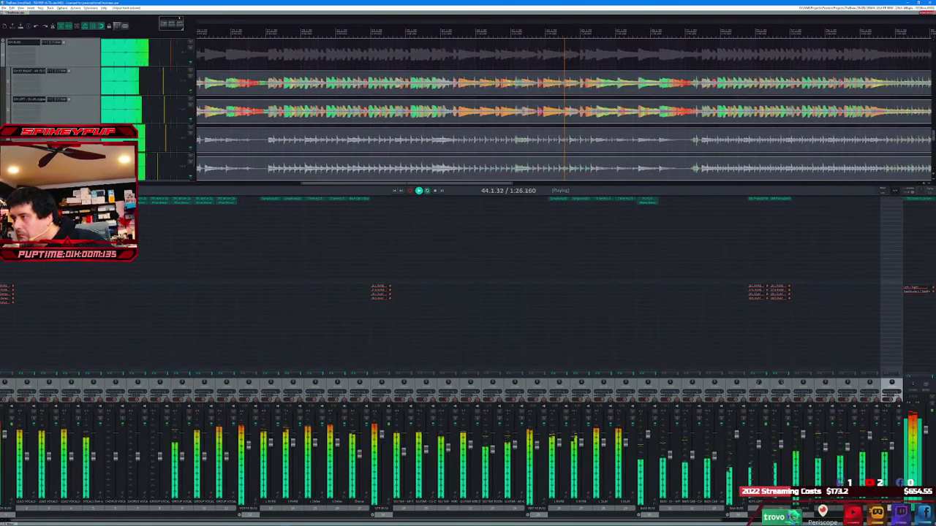
scroll(887, 450, right, 1)
scroll(887, 449, right, 9)
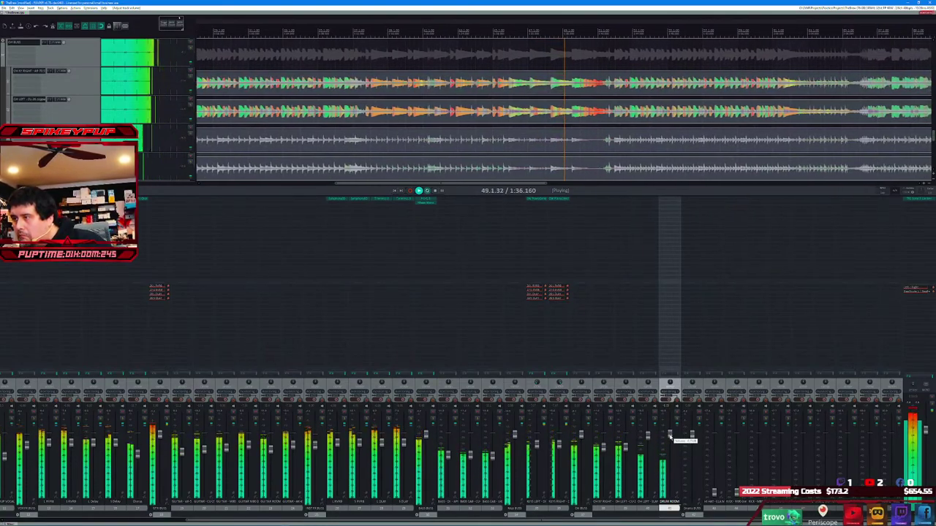
- Select all individual drum tracks from HI HAT through the toms and raise their faders together by ear
click(715, 493)
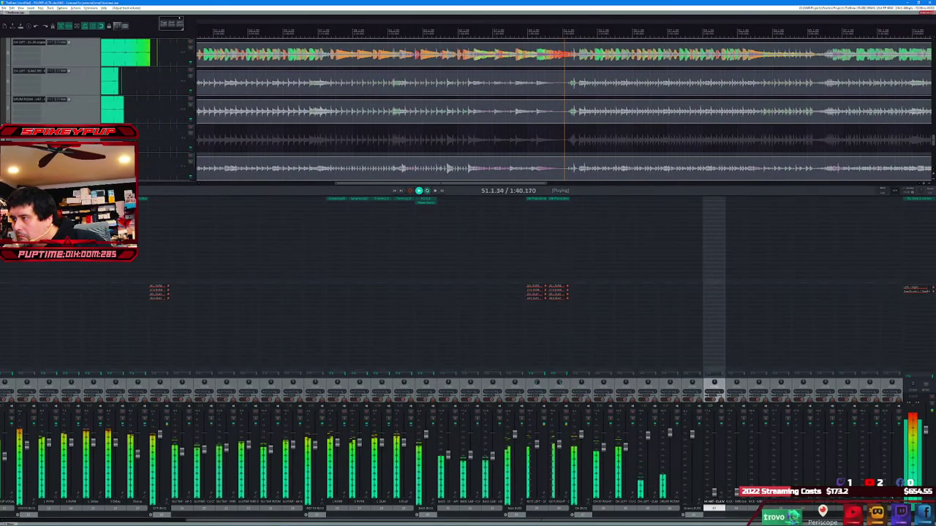
shift+click(891, 492)
drag(891, 475, 878, 454)
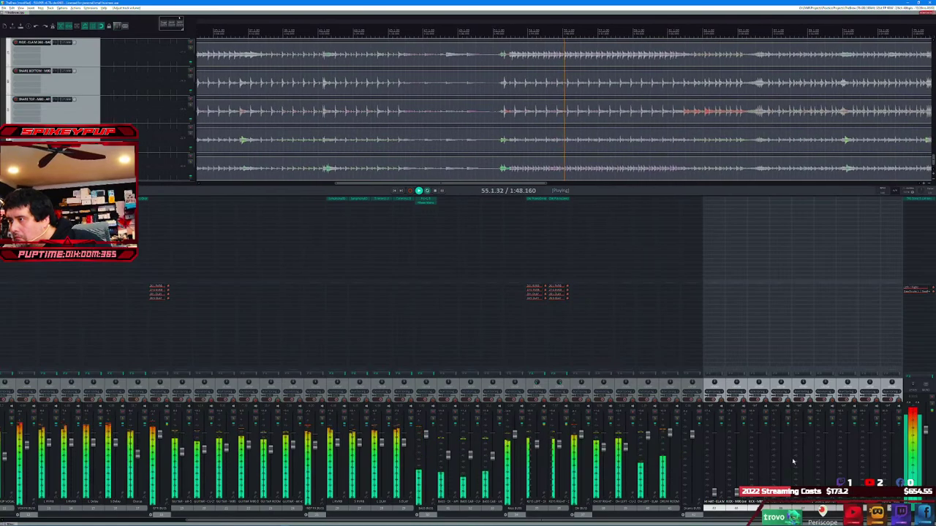
click(712, 492)
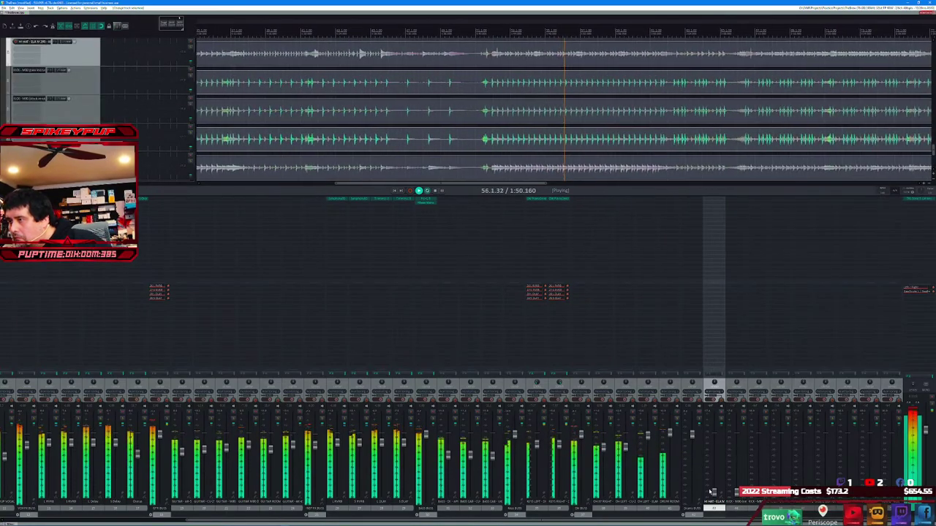
shift+click(896, 451)
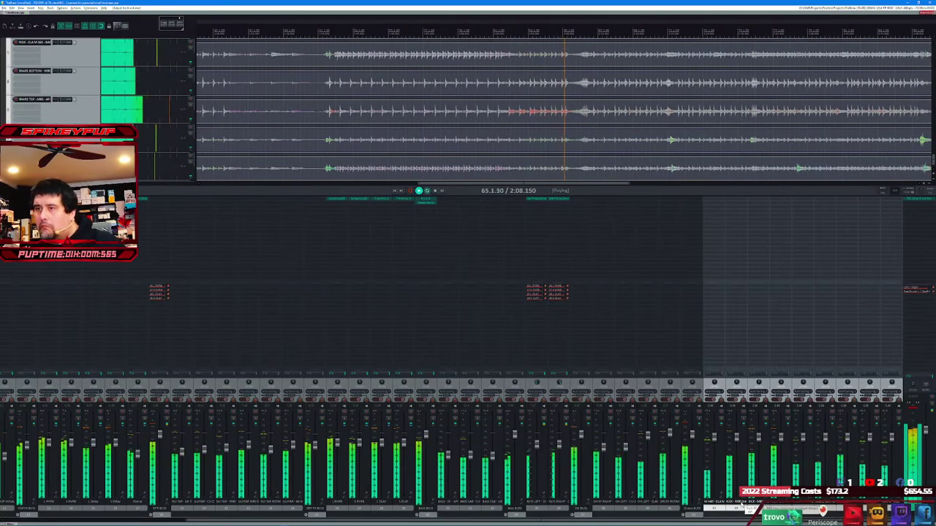
- Search the plugins for drums and add the Nomad Factory drum processor to the Drums BUSS
double_click(691, 205)
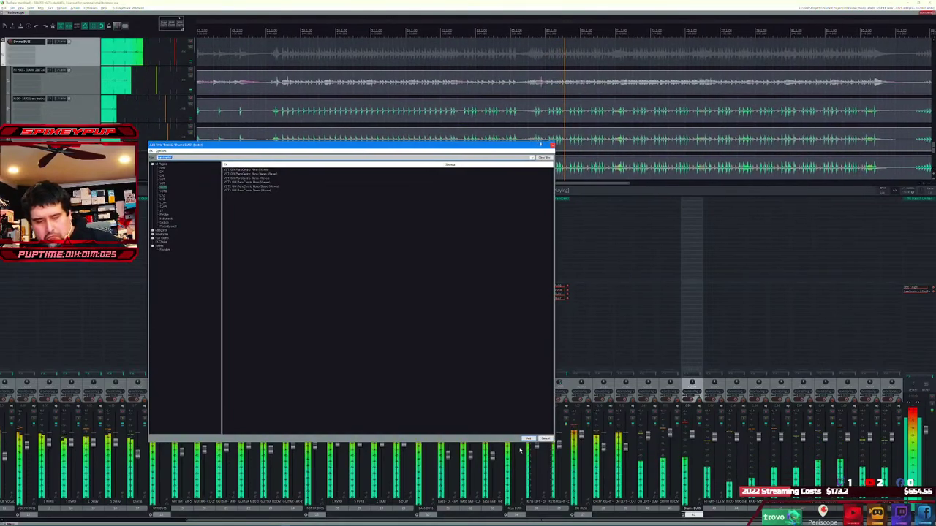
text(drum)
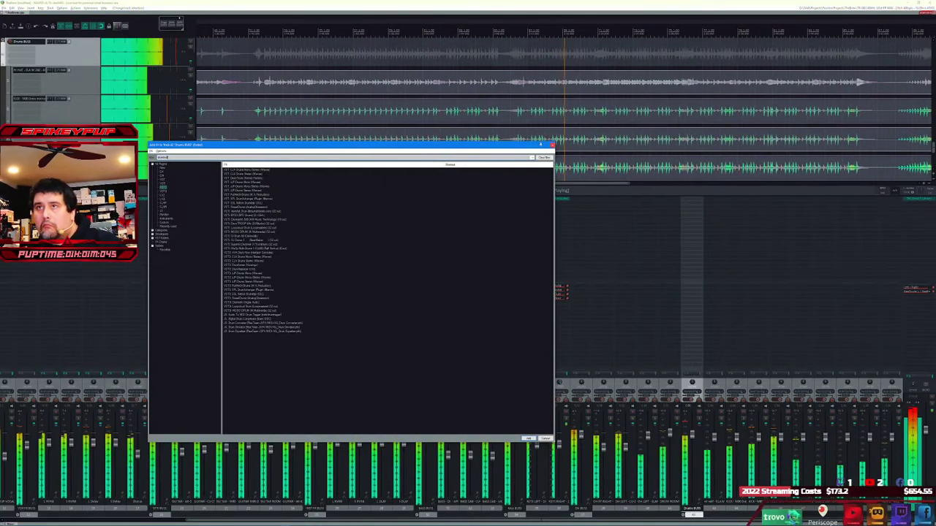
text(s)
key(Return)
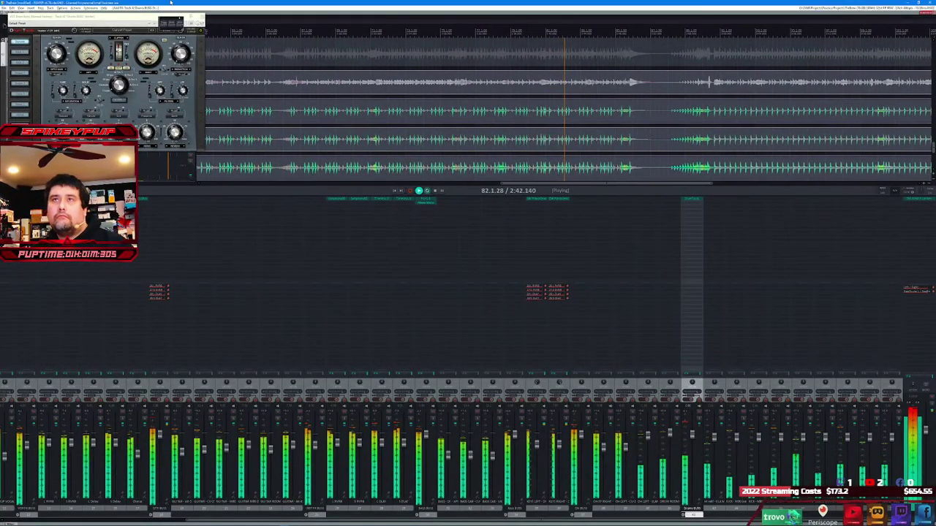
- Load a factory preset in the Drums BUSS plugin and close its window
drag(135, 19, 253, 242)
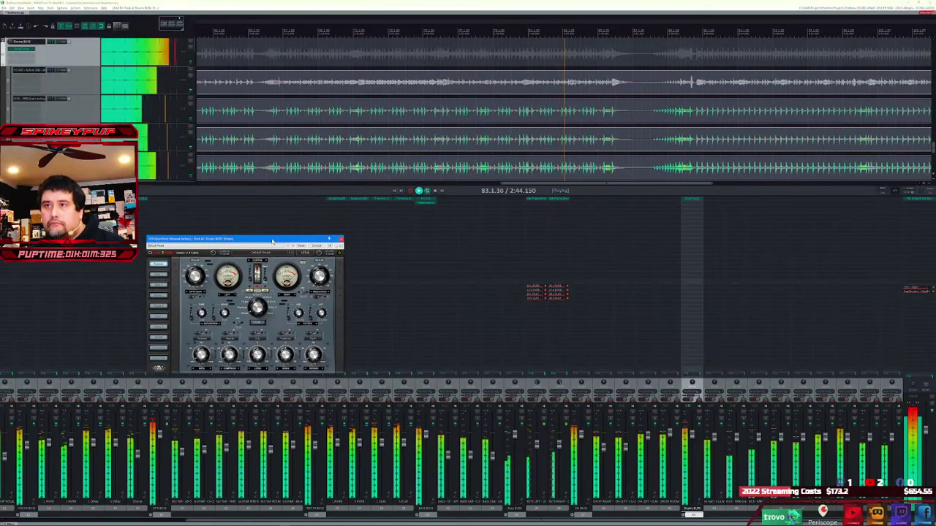
click(253, 254)
mouse_move(271, 320)
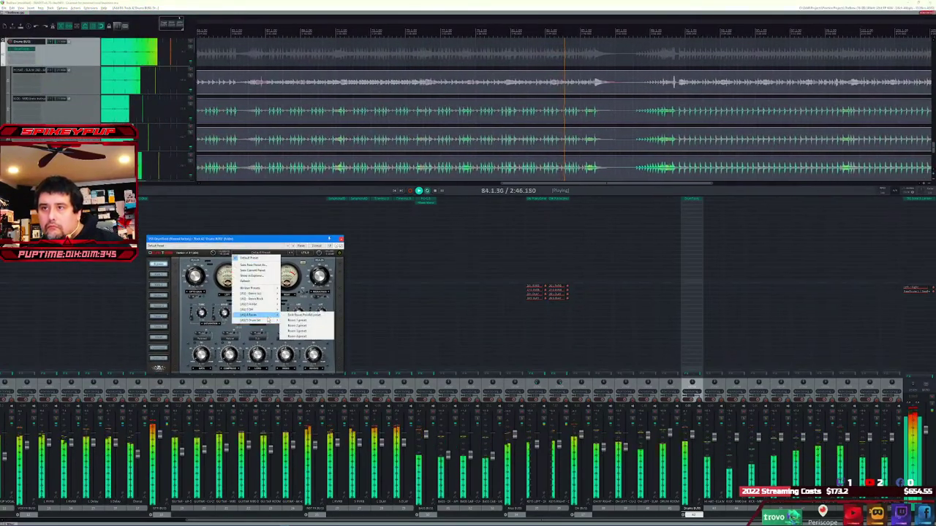
click(308, 322)
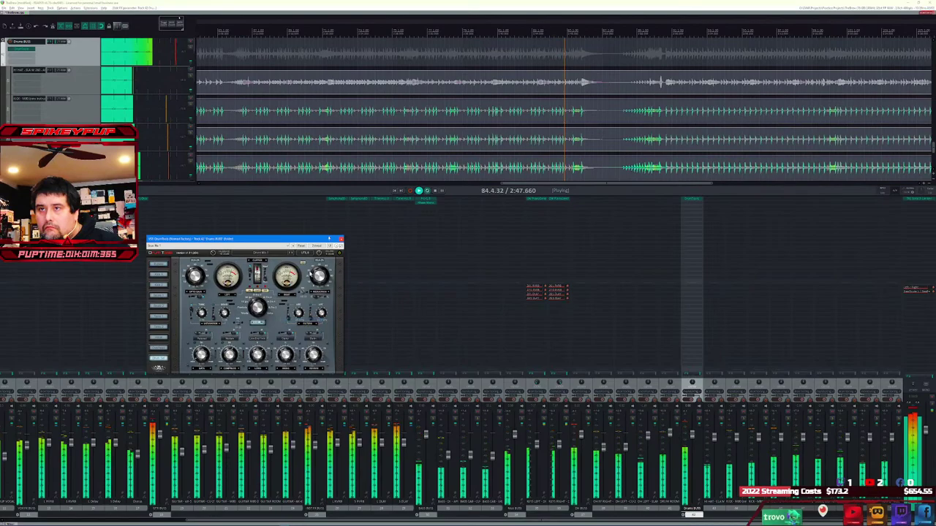
click(340, 240)
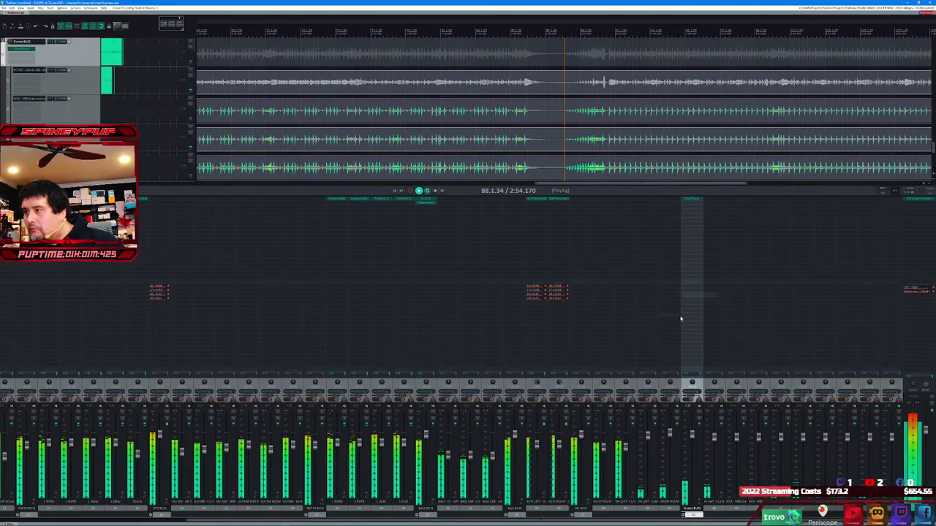
- Add sends from the Drums BUSS to the instrument effects bus tracks 27 S.VERB and 29 S.DLAY
click(700, 428)
mouse_move(722, 440)
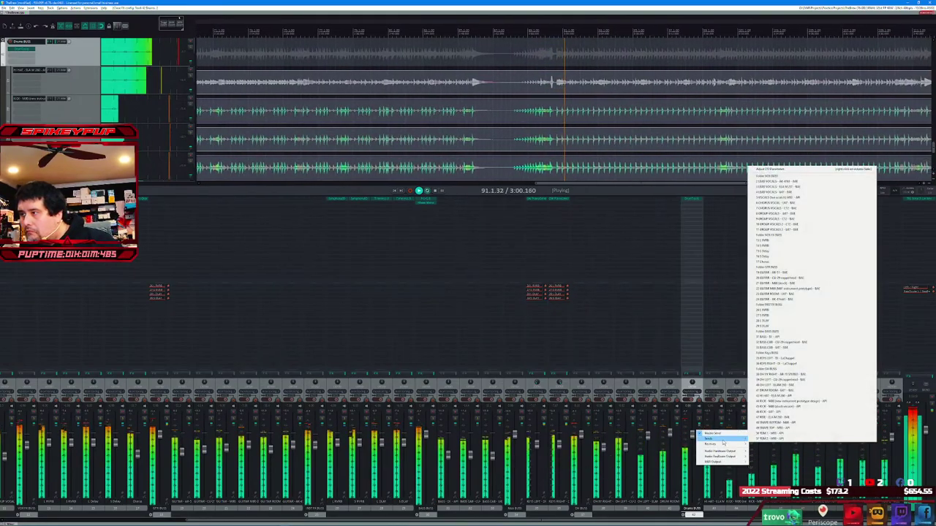
click(791, 313)
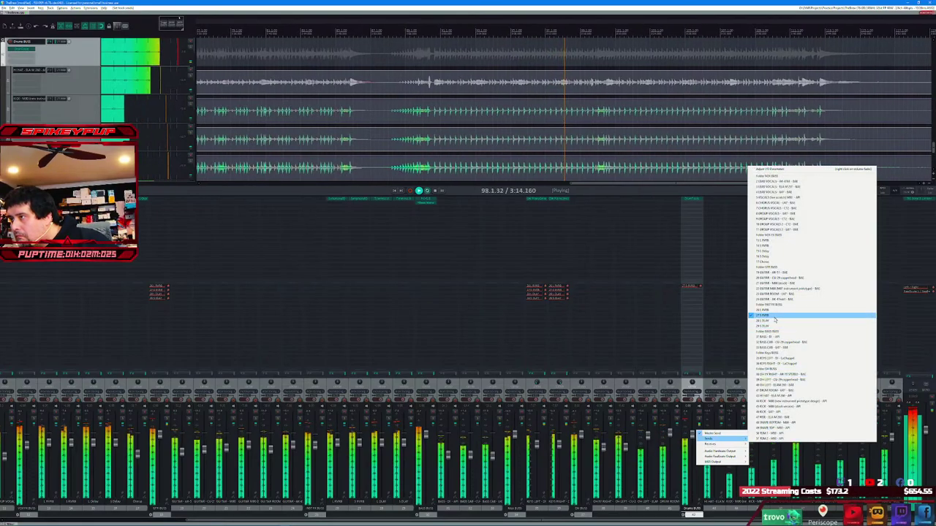
click(770, 326)
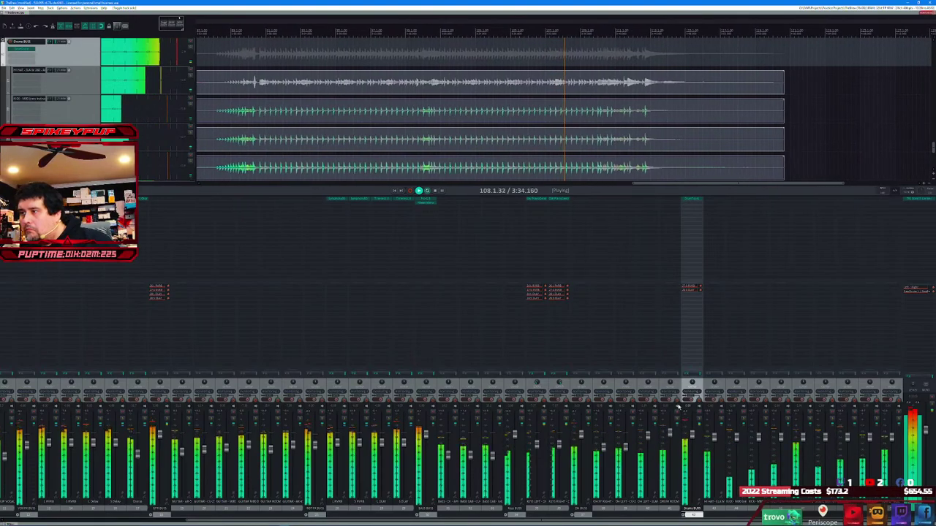
- Select every non-bus track in the Track Manager, from LEAD VOCALS through the toms, and lower their faders together
click(20, 8)
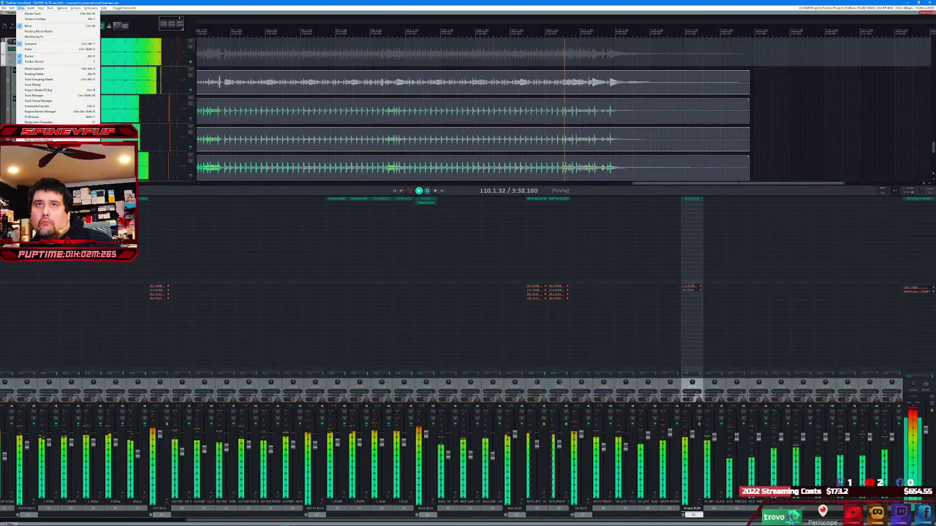
click(34, 95)
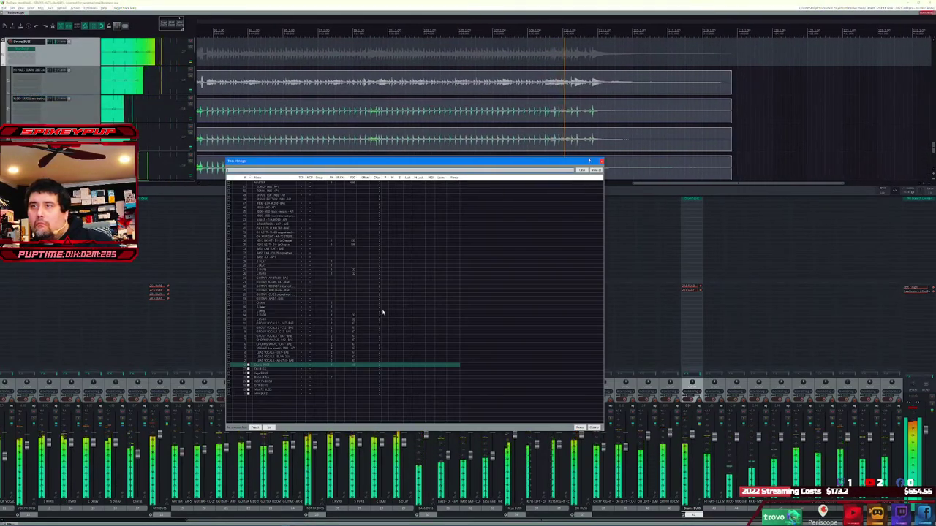
click(277, 360)
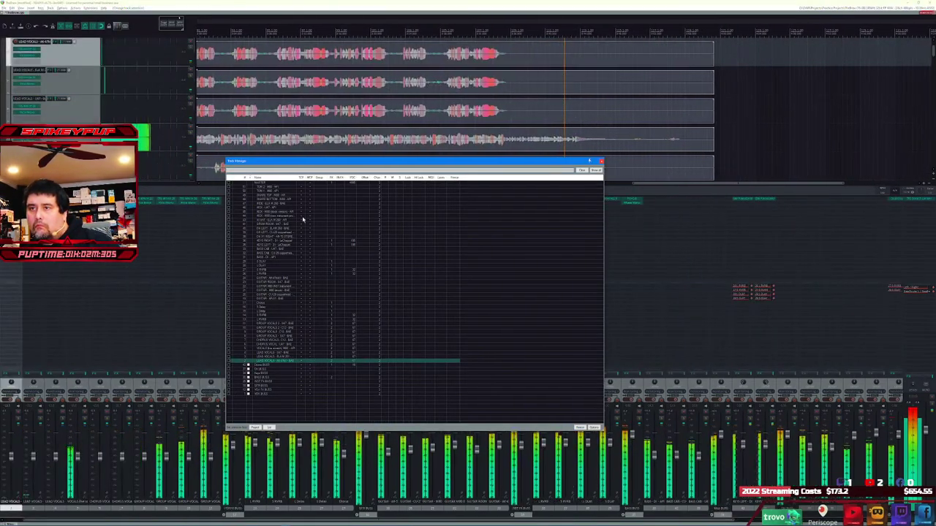
shift+click(274, 187)
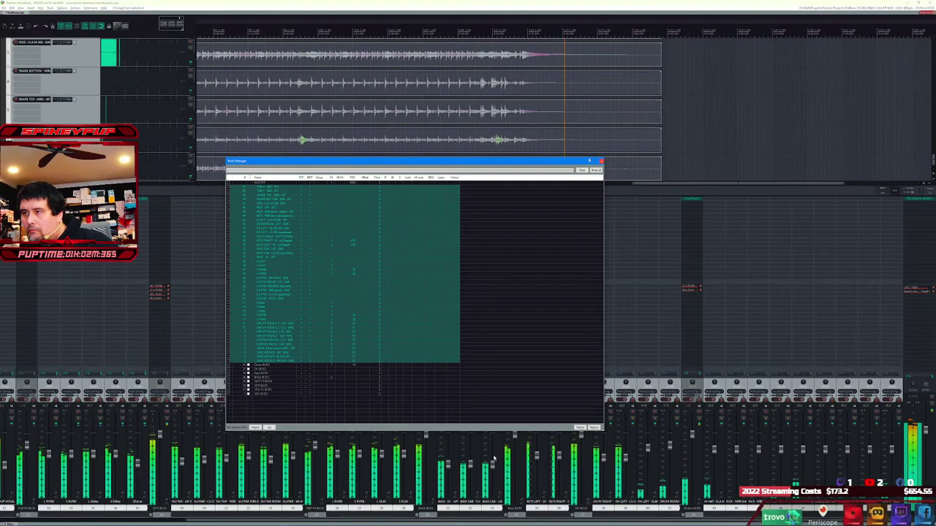
- Restart playback from the beginning of the song and reposition the Track Manager window over the mixer
drag(467, 160, 455, 303)
click(394, 190)
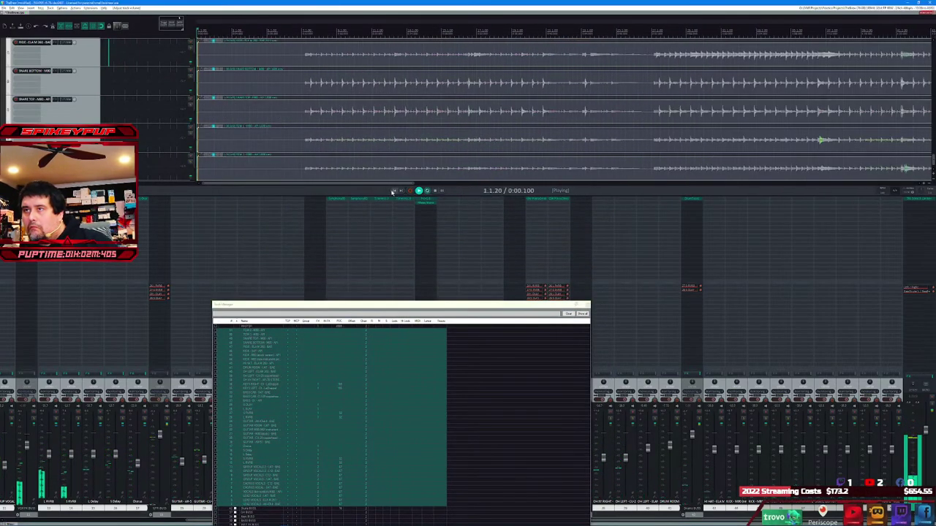
drag(468, 306, 472, 253)
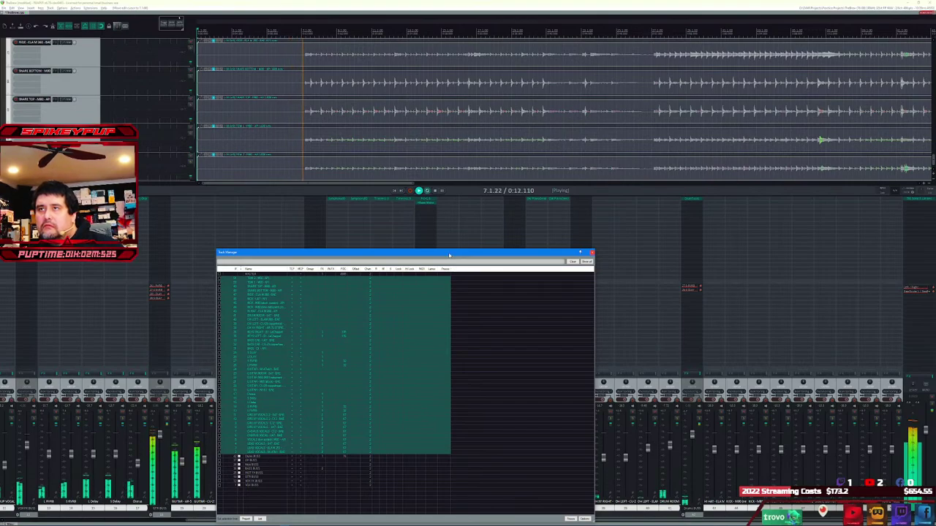
drag(449, 255, 510, 221)
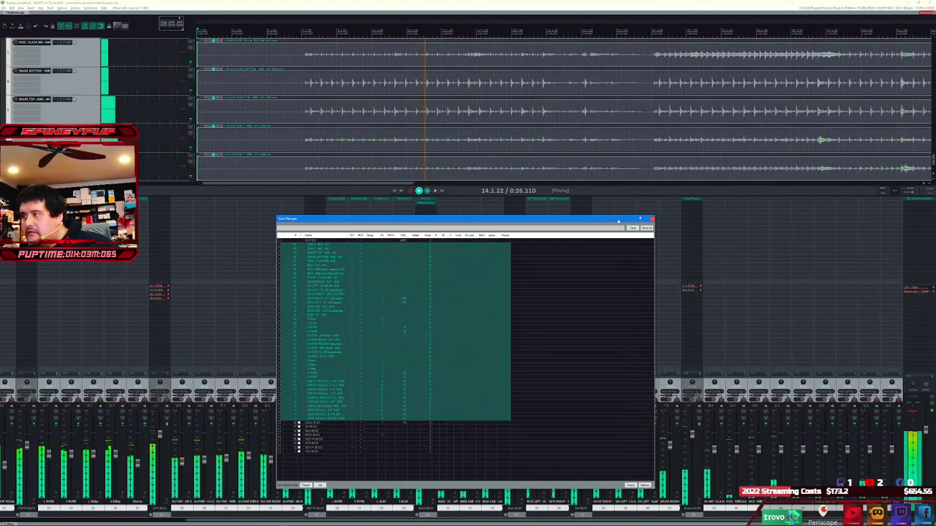
- Search the plugins for the L3-16 and add its VST3 Stereo version to the Master Track
click(913, 205)
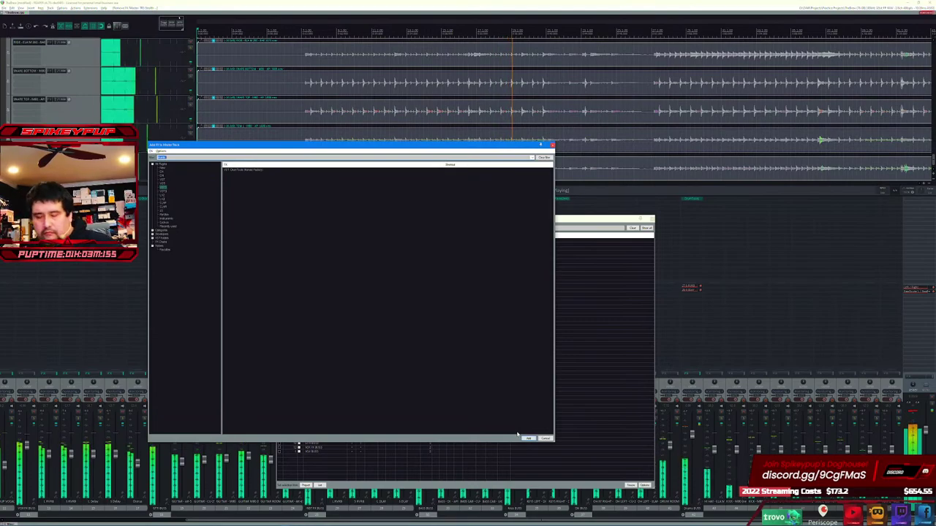
key(BackSpace)
text(L1)
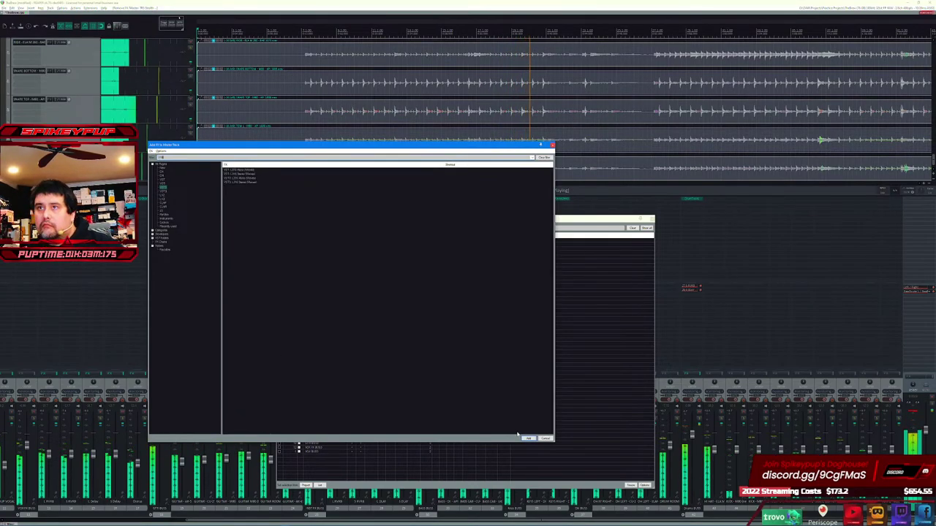
key(Down)
key(Down)
key(Down)
key(Down)
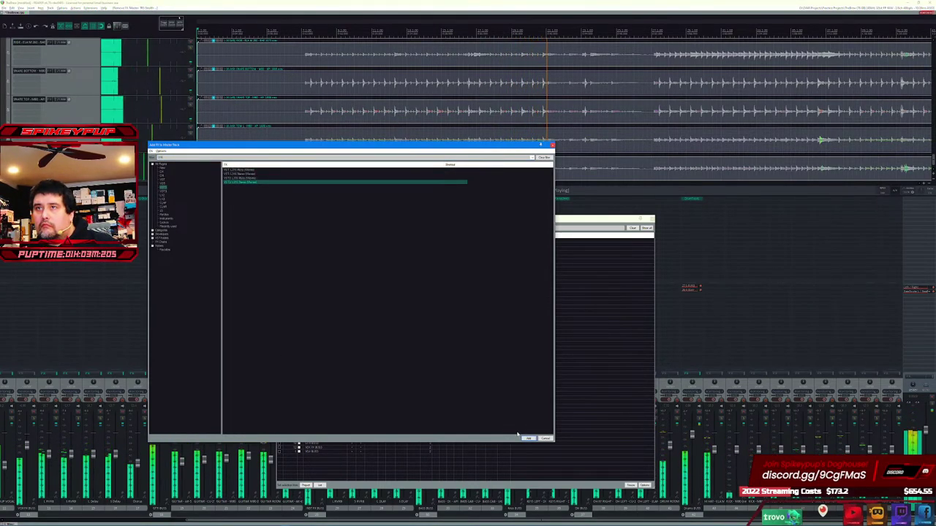
click(527, 438)
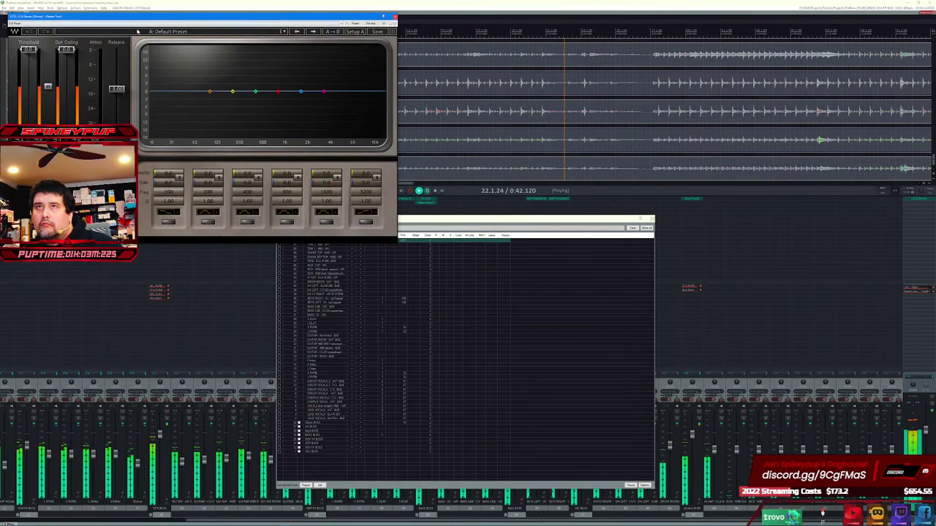
- Load the saved Mastering 1 user preset in the L3-16 and lower the Out Ceiling to -1.0
click(139, 31)
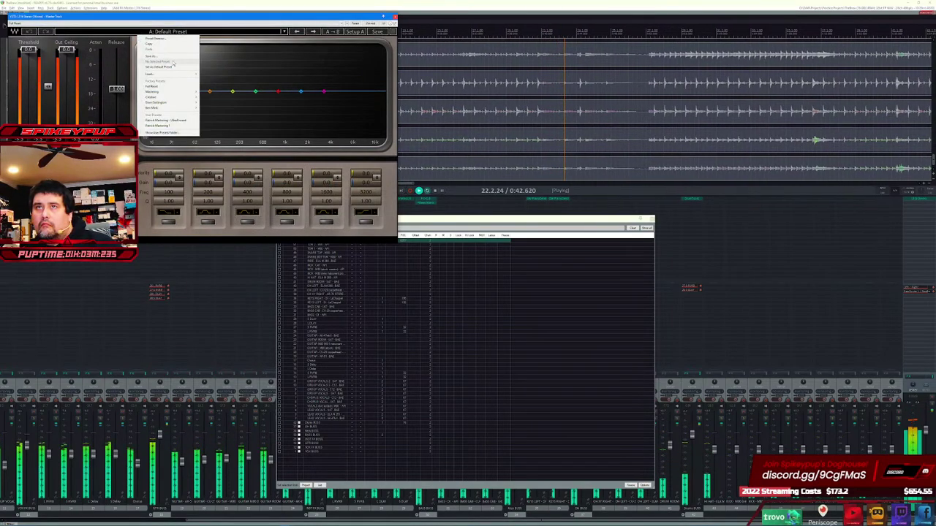
click(172, 125)
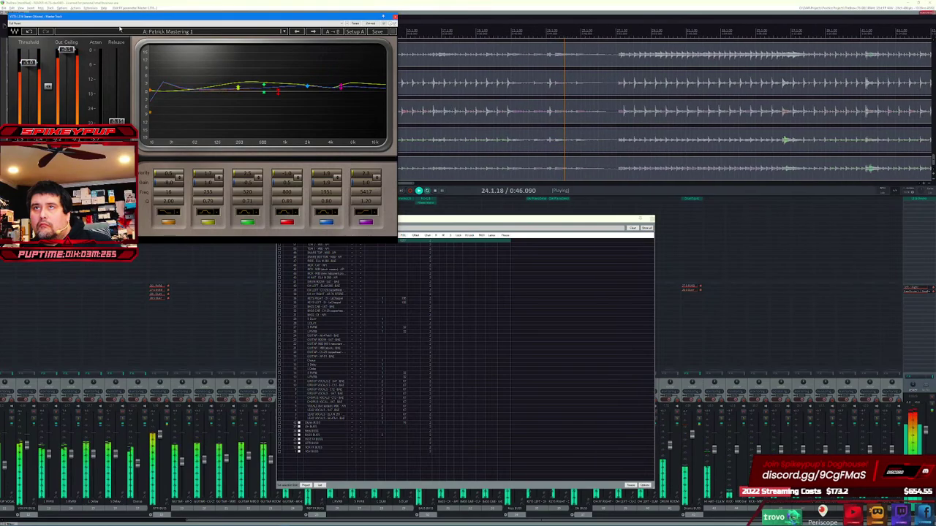
drag(138, 16, 494, 120)
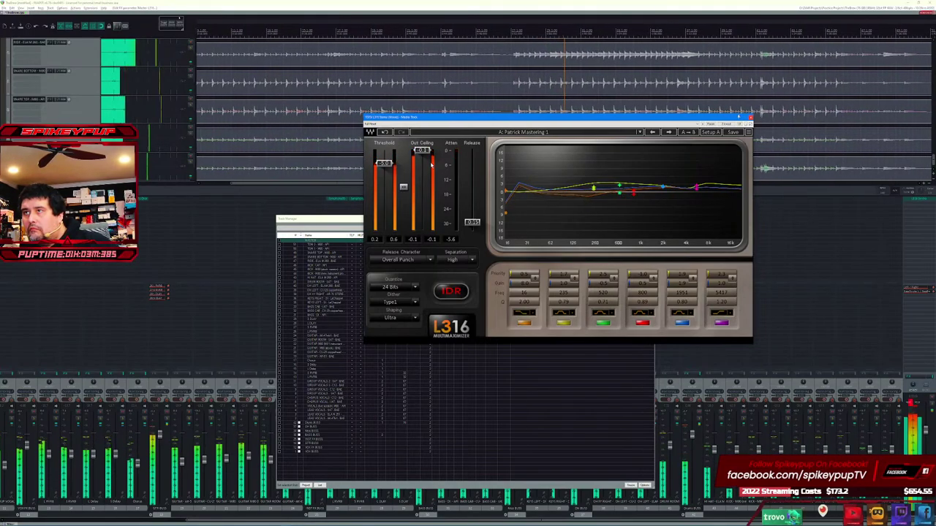
drag(422, 151, 422, 157)
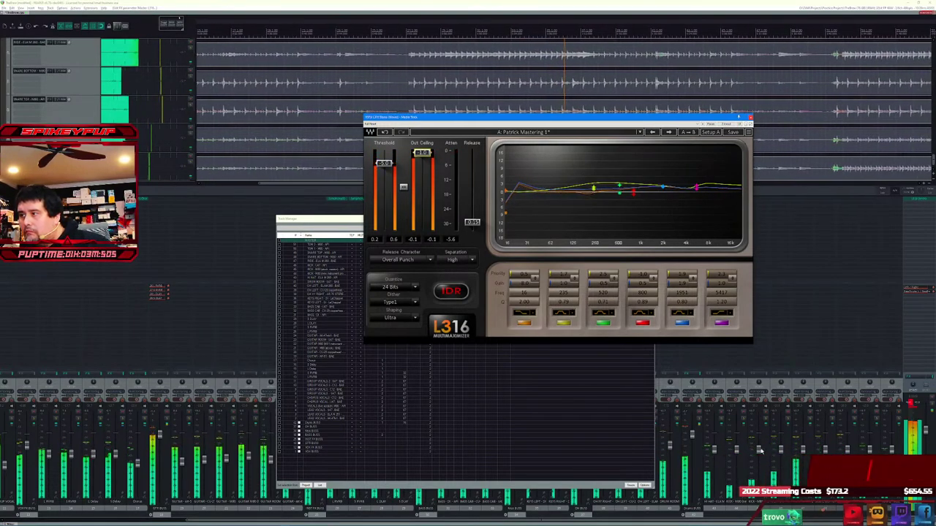
- Reselect all individual non-bus tracks in the Track Manager and lower their faders further as a group
click(763, 453)
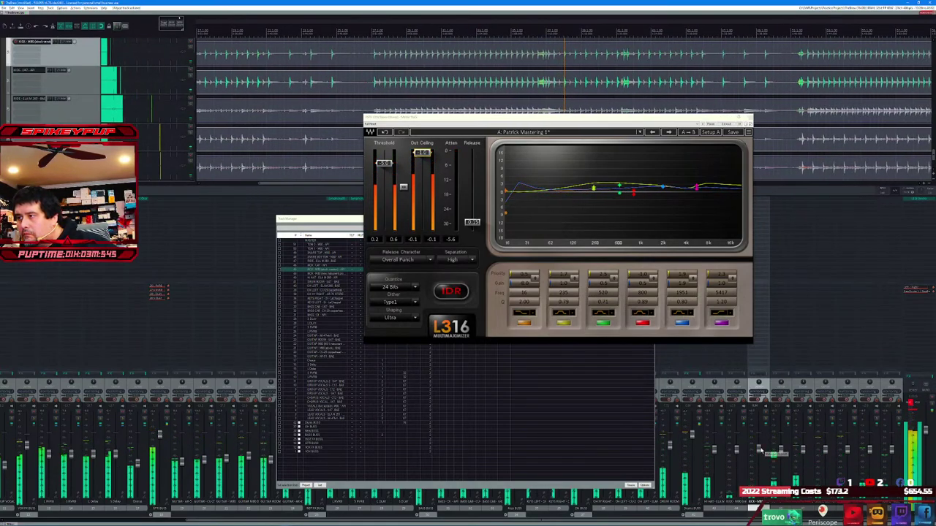
click(340, 221)
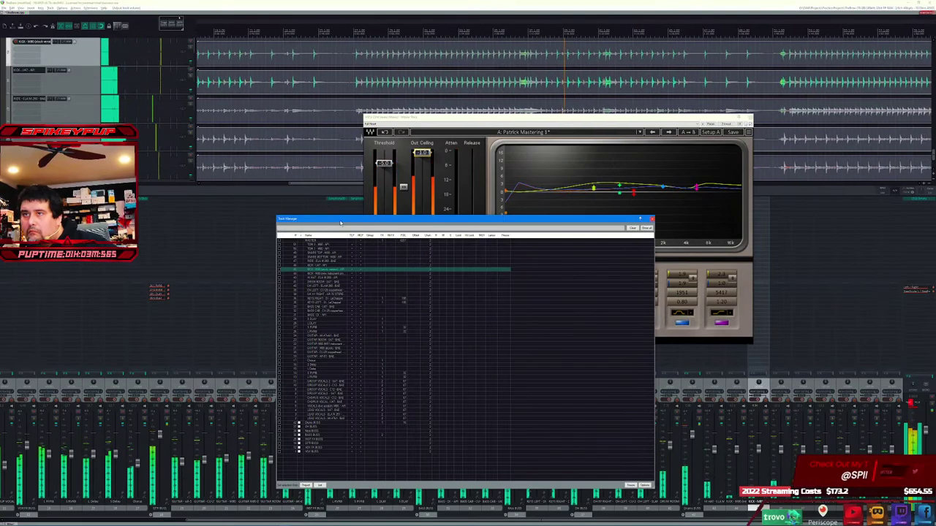
click(326, 245)
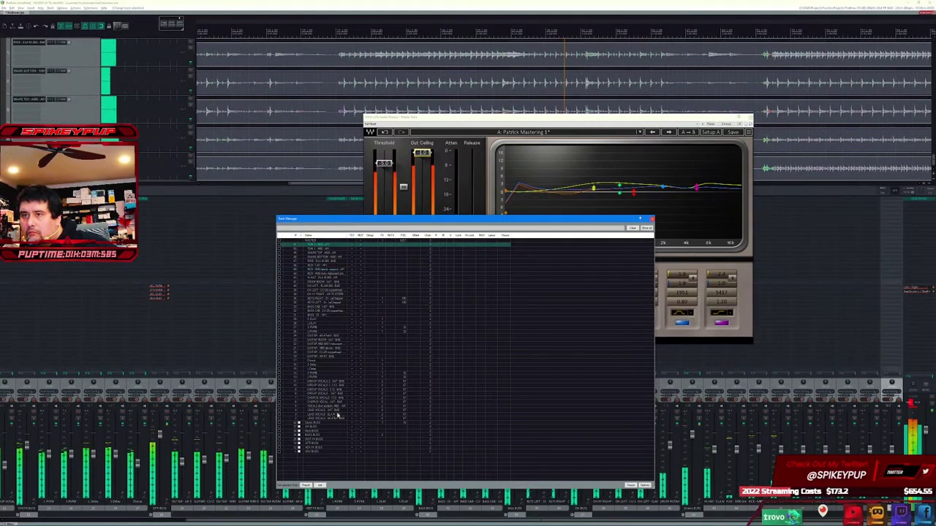
shift+click(338, 415)
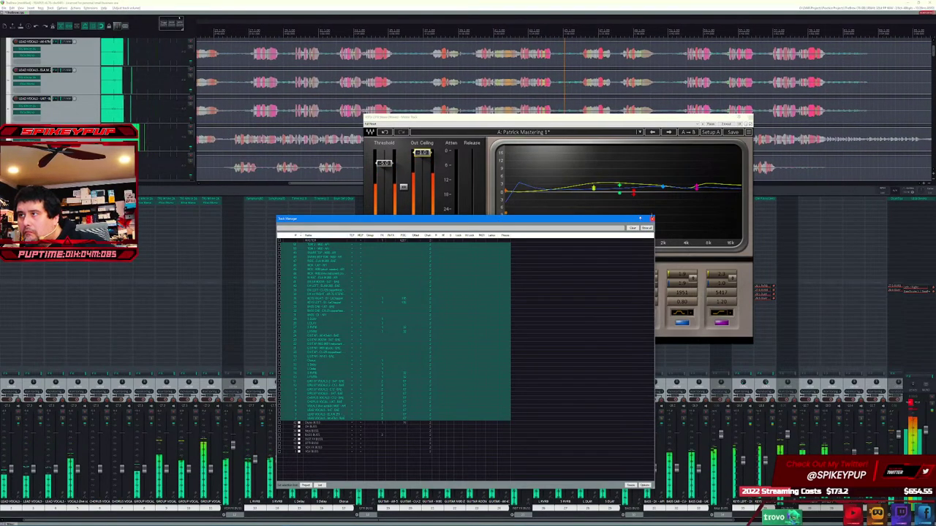
- Lower the L3-16 Threshold to -7.0 and reset the master track's peak indicator
click(395, 157)
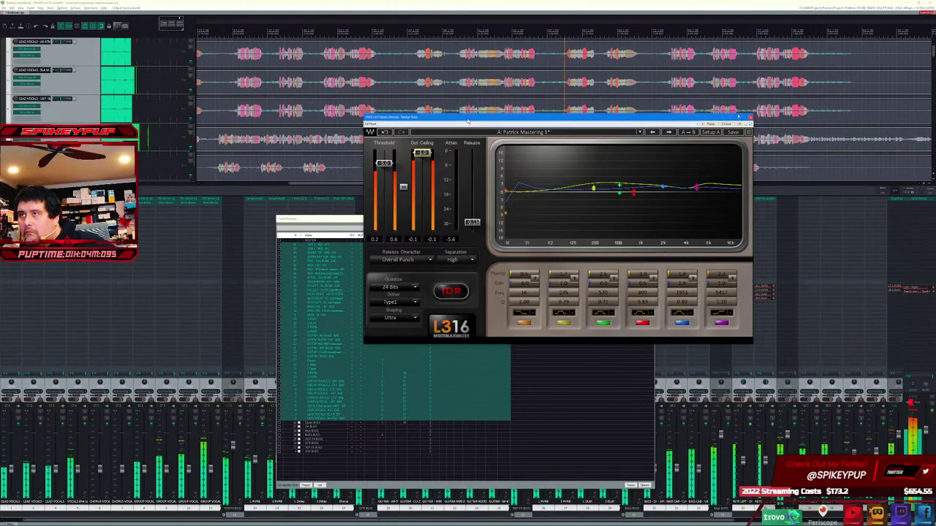
drag(383, 162, 384, 173)
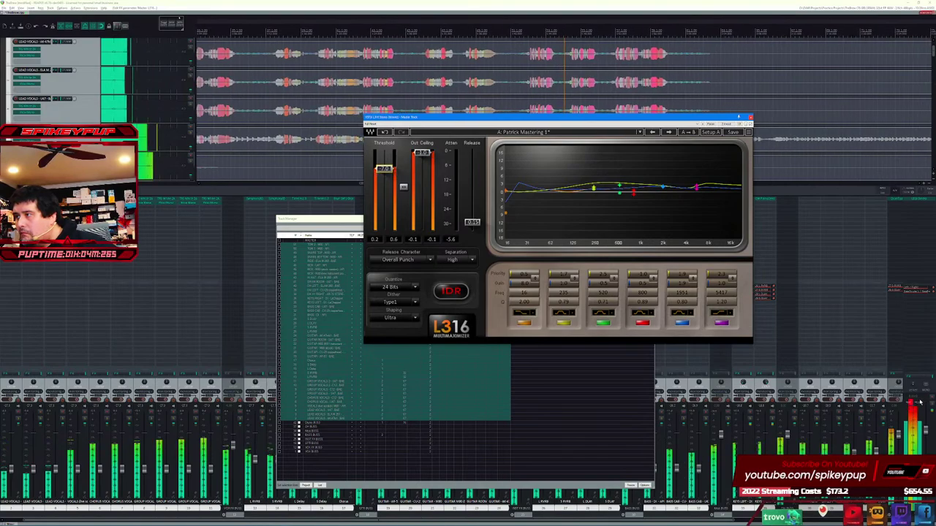
click(910, 404)
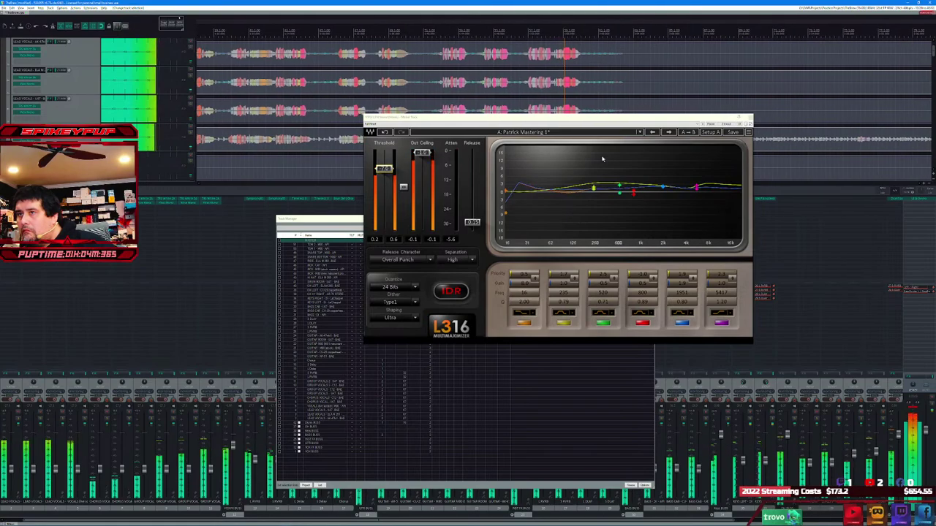
- Close the Track Manager, move the L3-16 window down over the mixer and stop playback
double_click(329, 220)
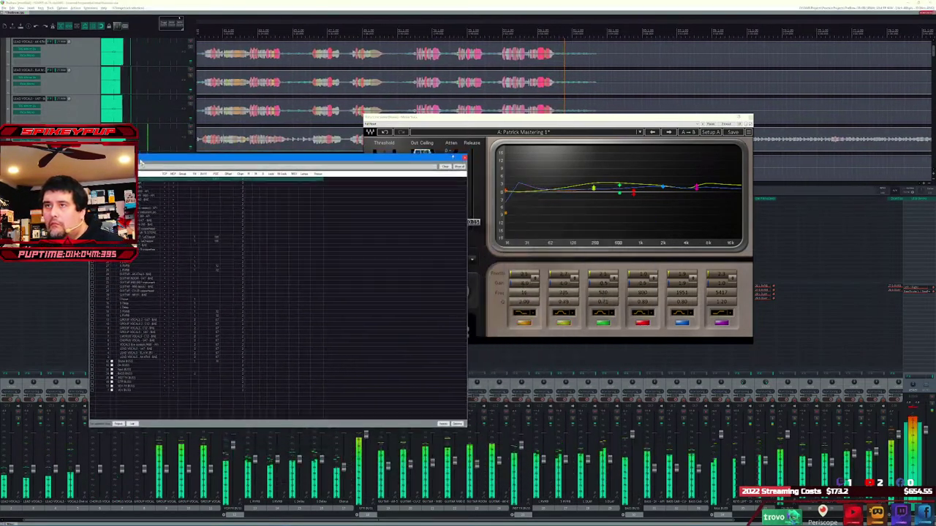
click(462, 159)
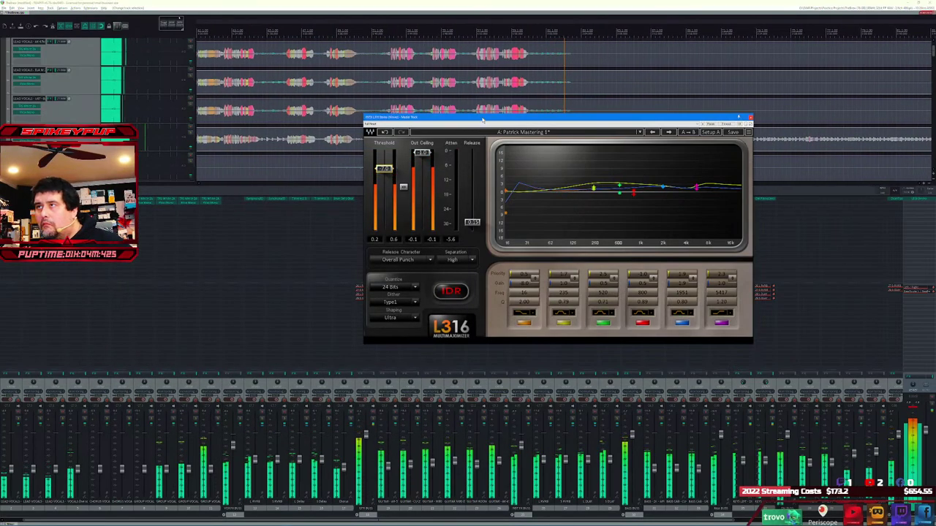
drag(472, 122, 348, 252)
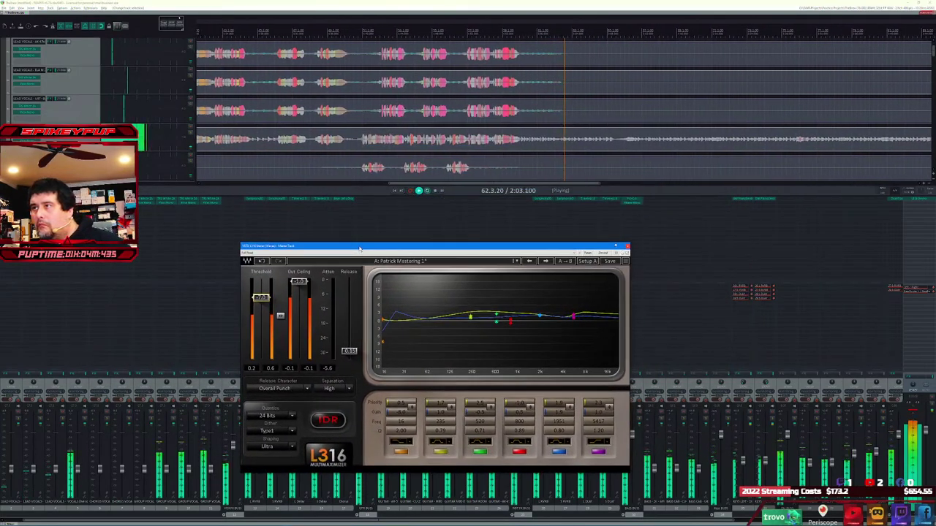
click(435, 190)
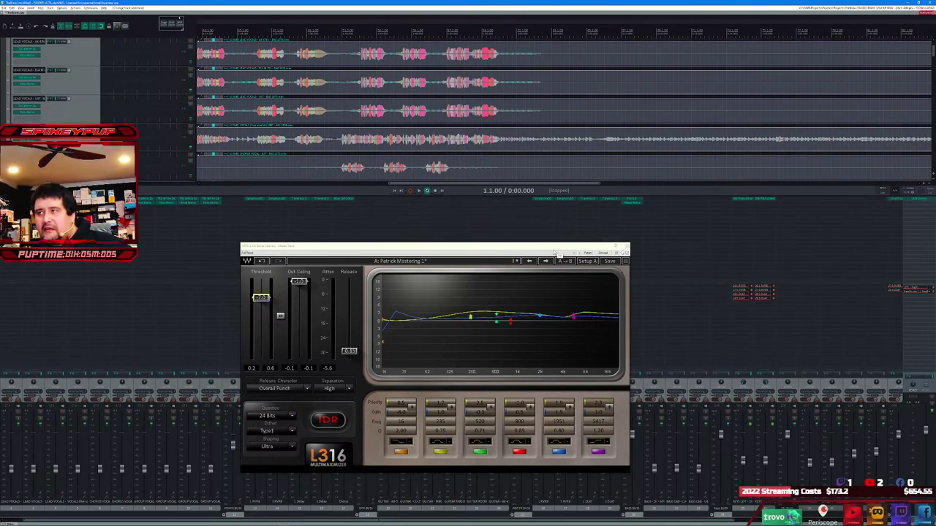
- Close the L3-16 window and bring the mixer's first tracks and the start of the song into view
drag(554, 253, 673, 176)
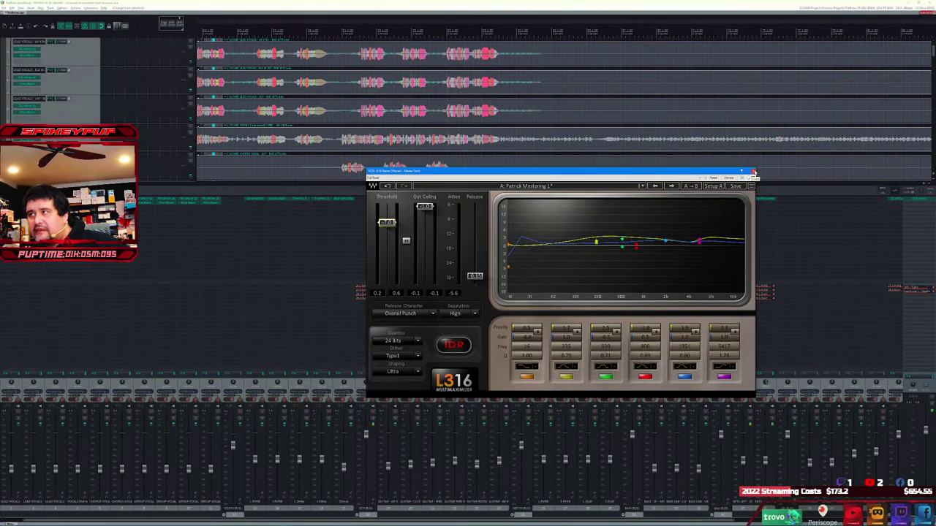
click(754, 172)
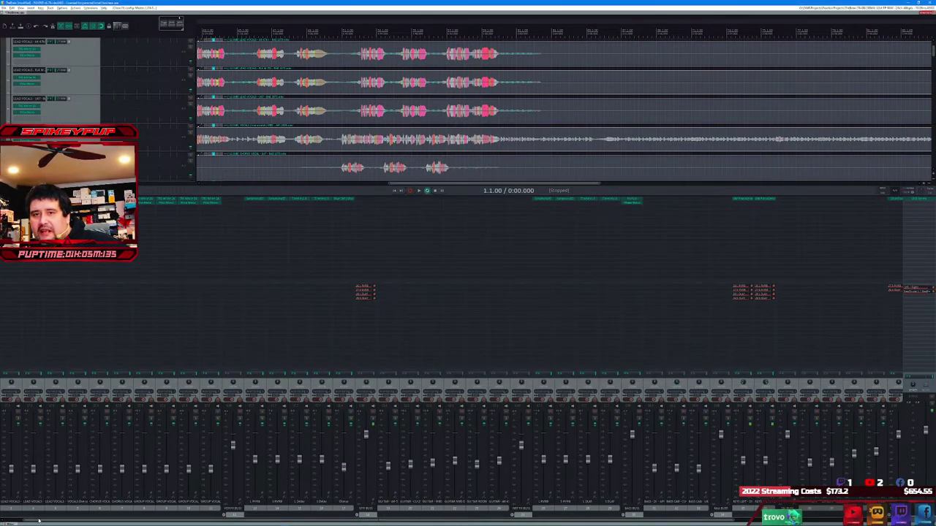
drag(39, 522, 4, 521)
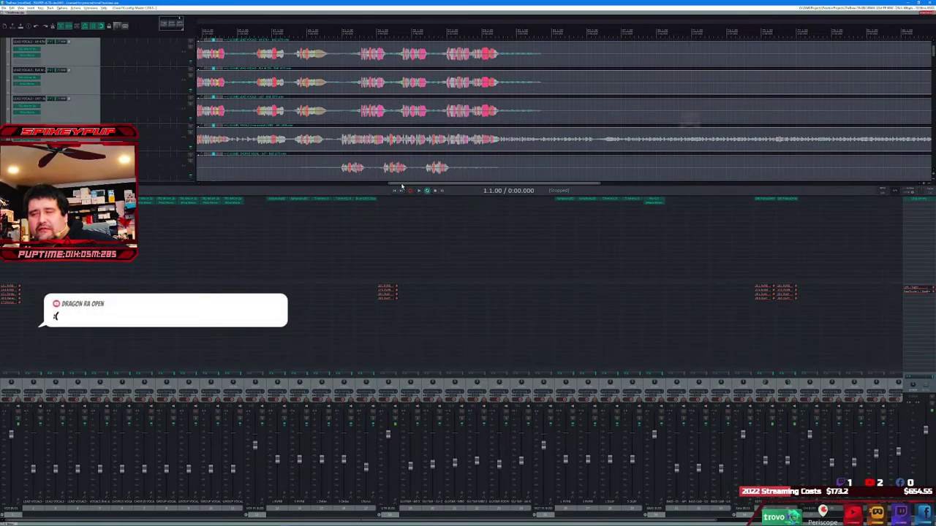
drag(401, 188, 190, 191)
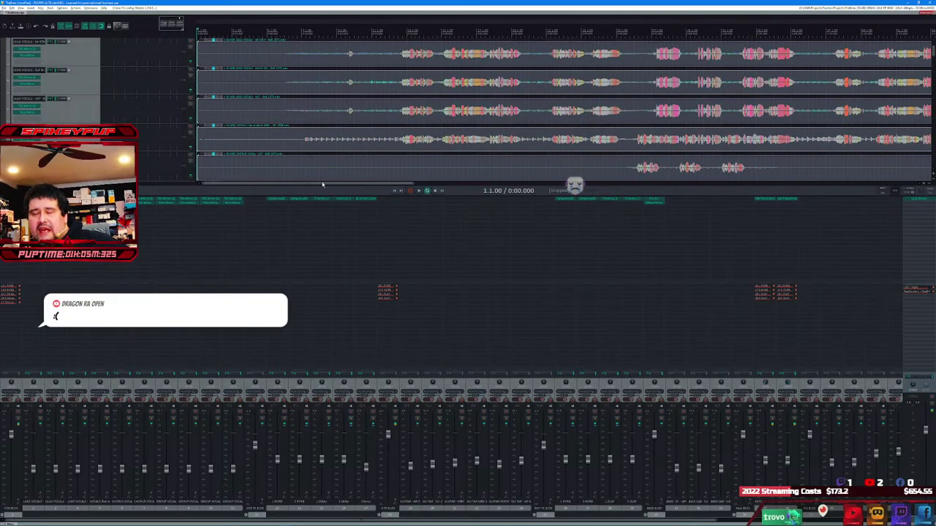